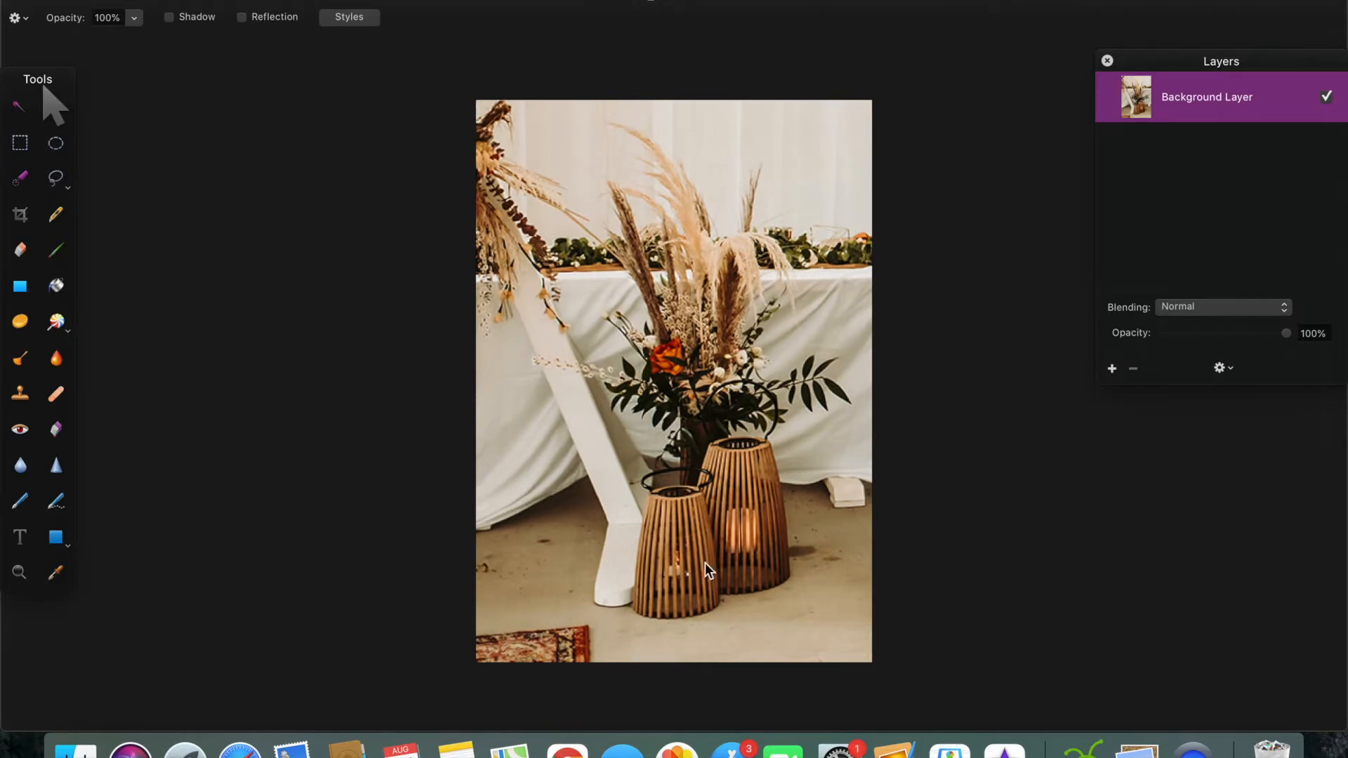
Step: Erase the floor and rug along the photo's bottom edge with a large eraser, leaving the lanterns intact
key("e")
key("bracketright")
key("bracketright")
key("bracketright")
key("bracketright")
scroll(615, 610, "up", 4)
scroll(615, 610, "down", 2)
mouse_move(982, 706)
left_mouse_down()
mouse_move(809, 699)
mouse_move(590, 726)
mouse_move(988, 709)
left_mouse_up()
key("bracketleft")
key("bracketleft")
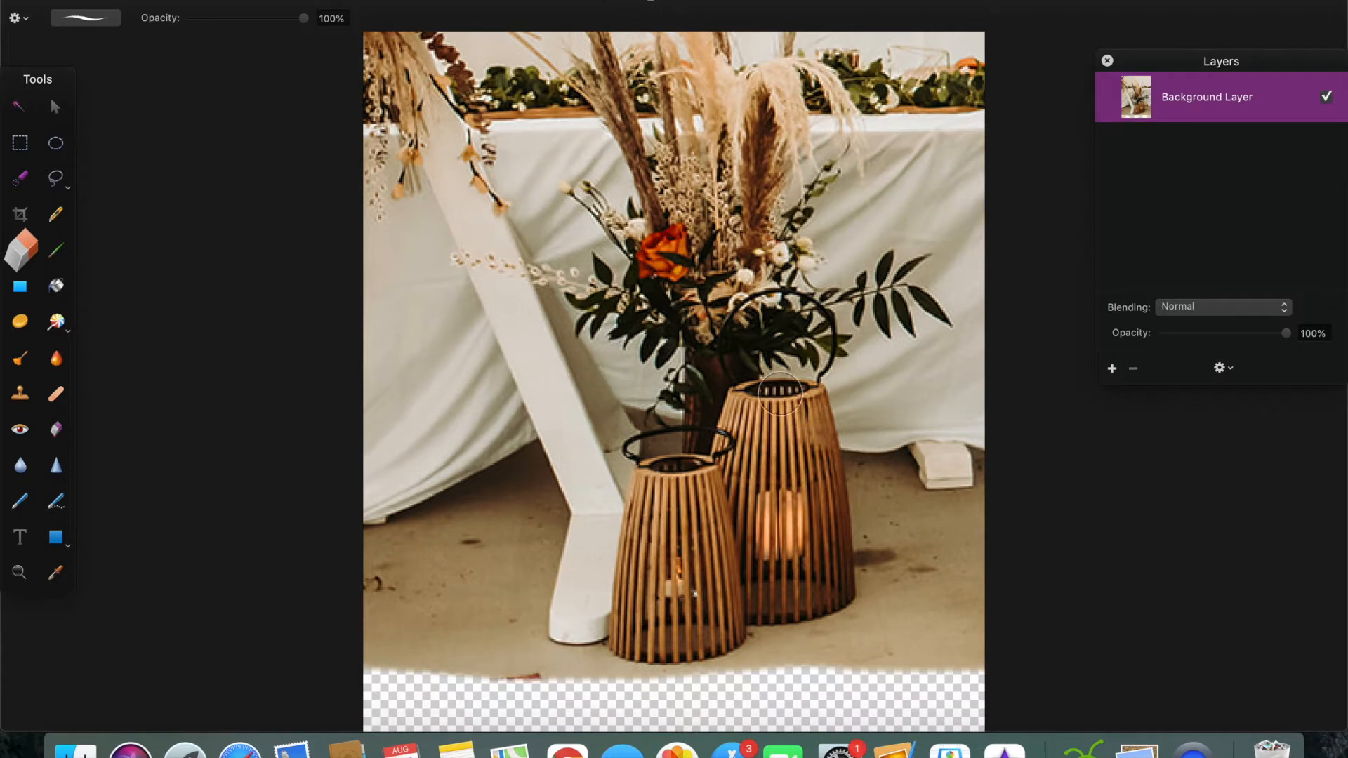
Step: Erase the outer parts of both lanterns and the floor beside them, keeping a narrow column beneath the bouquet
left_click_drag(776, 388, 774, 675)
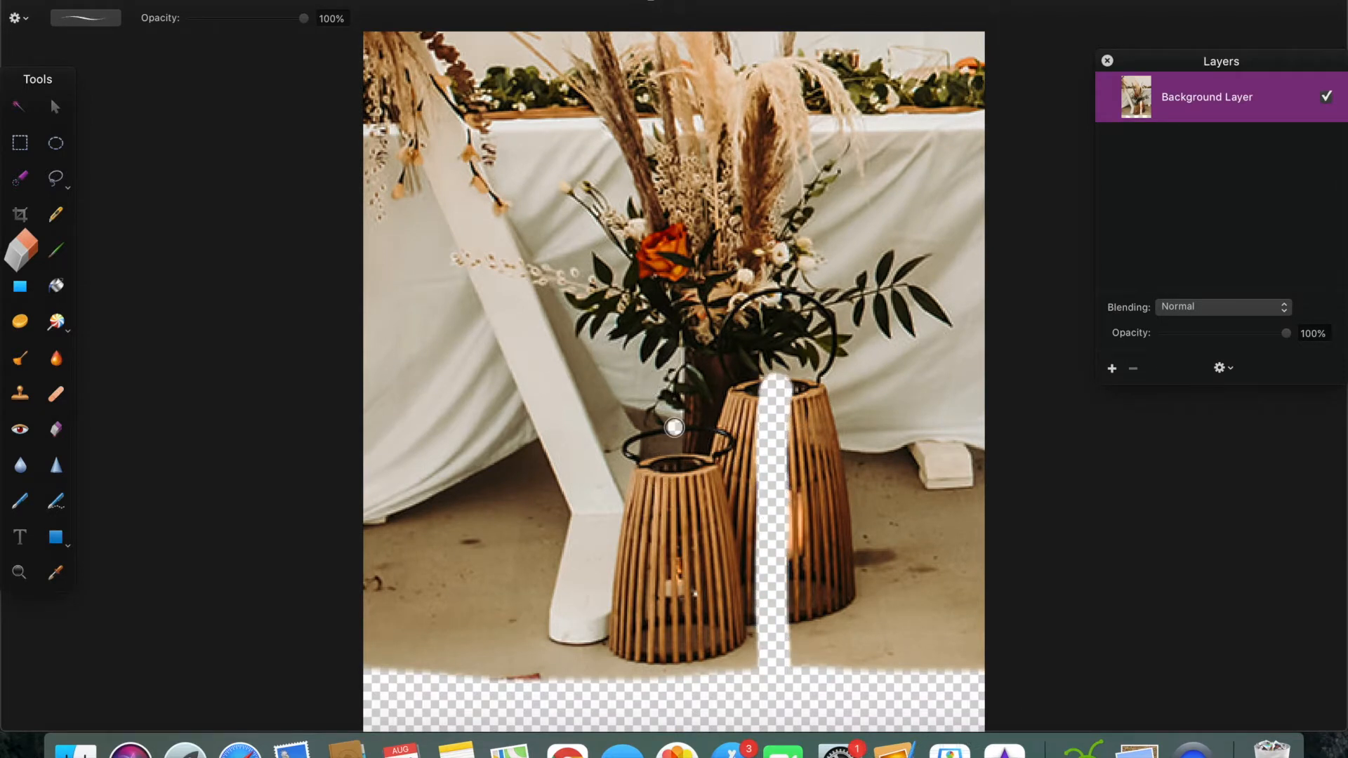
left_click_drag(674, 427, 674, 483)
left_click_drag(676, 565, 675, 673)
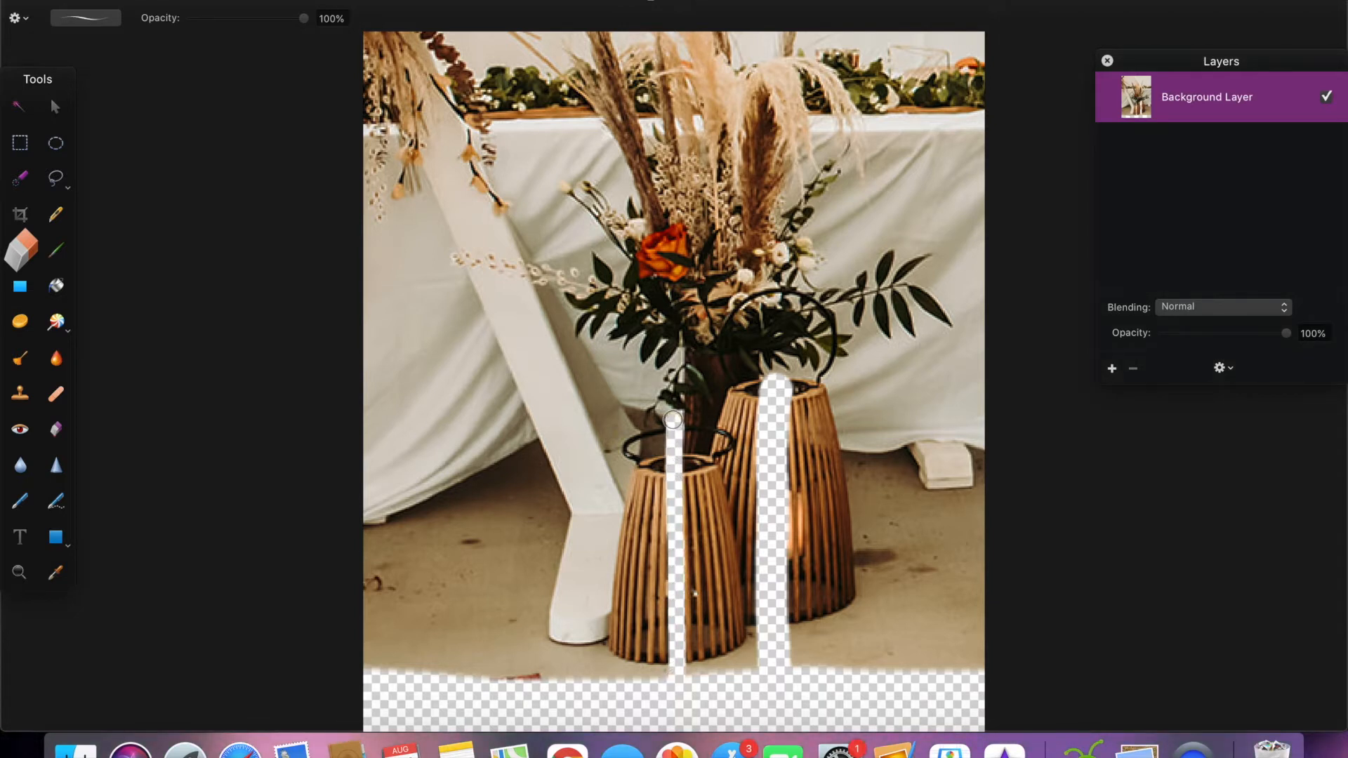
mouse_move(786, 378)
left_mouse_down()
mouse_move(1003, 390)
mouse_move(968, 419)
mouse_move(927, 543)
mouse_move(812, 430)
mouse_move(798, 659)
mouse_move(891, 450)
mouse_move(889, 614)
left_mouse_up()
mouse_move(637, 656)
left_mouse_down()
mouse_move(639, 569)
mouse_move(484, 323)
mouse_move(362, 649)
mouse_move(479, 380)
mouse_move(466, 391)
mouse_move(466, 506)
mouse_move(453, 449)
left_mouse_up()
Step: Roughly erase the drapes, table and wooden arch surrounding the bouquet, leaving a margin around the dried plumes
scroll(453, 449, "up", 5)
scroll(505, 449, "down", 3)
scroll(505, 449, "up", 3)
mouse_move(540, 316)
left_mouse_down()
mouse_move(521, 273)
mouse_move(512, 379)
mouse_move(414, 421)
mouse_move(450, 42)
mouse_move(410, 309)
left_mouse_up()
mouse_move(903, 375)
left_mouse_down()
mouse_move(987, 309)
mouse_move(851, 99)
mouse_move(604, 36)
mouse_move(917, 207)
mouse_move(595, 28)
mouse_move(517, 61)
left_mouse_up()
Step: Quick-select the cloth around the right-hand leaf sprig and delete it, undoing the excess removal
left_click(20, 177)
mouse_move(976, 393)
left_mouse_down()
mouse_move(946, 441)
mouse_move(937, 523)
mouse_move(908, 508)
left_mouse_up()
left_click(882, 492, "alt")
left_click(920, 443, "alt")
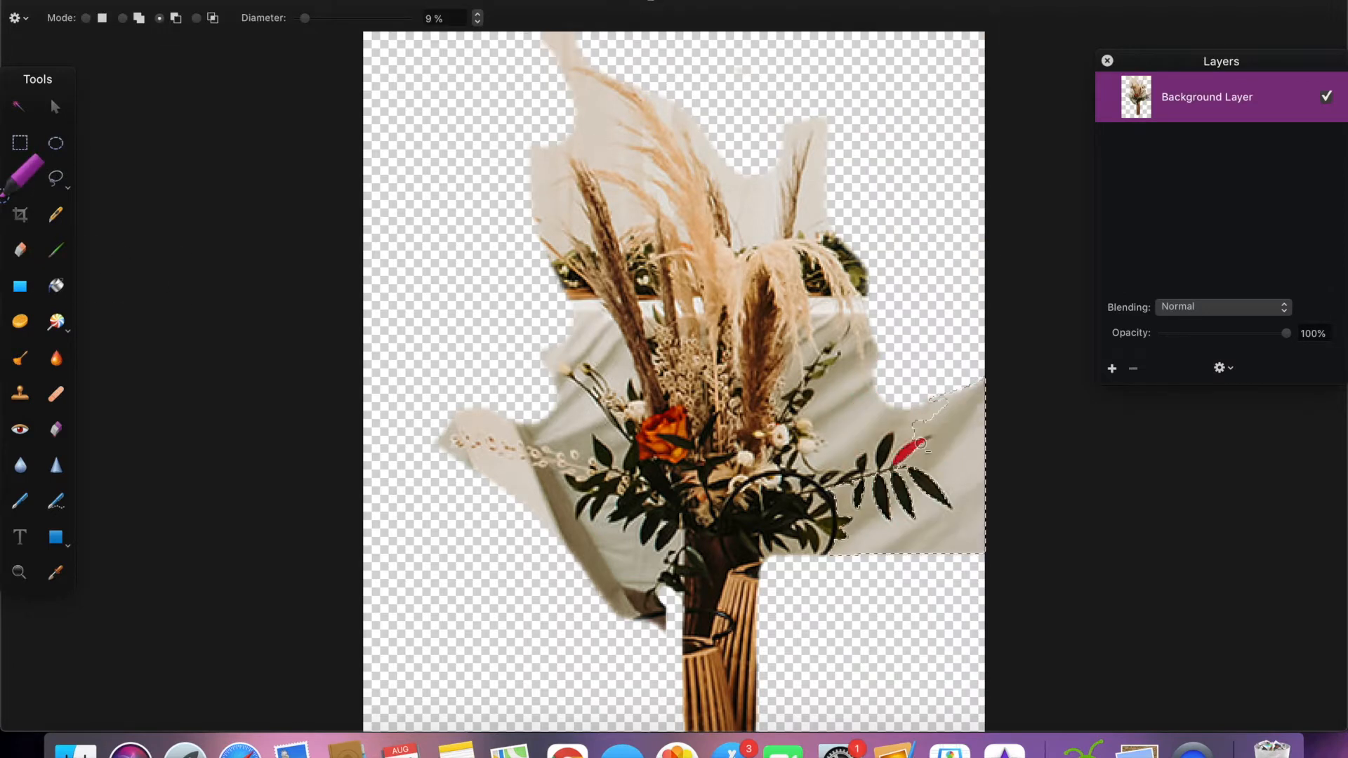
key("Delete")
mouse_move(913, 428)
left_mouse_down()
mouse_move(852, 446)
mouse_move(802, 427)
left_mouse_up()
key("Delete")
key("super+z")
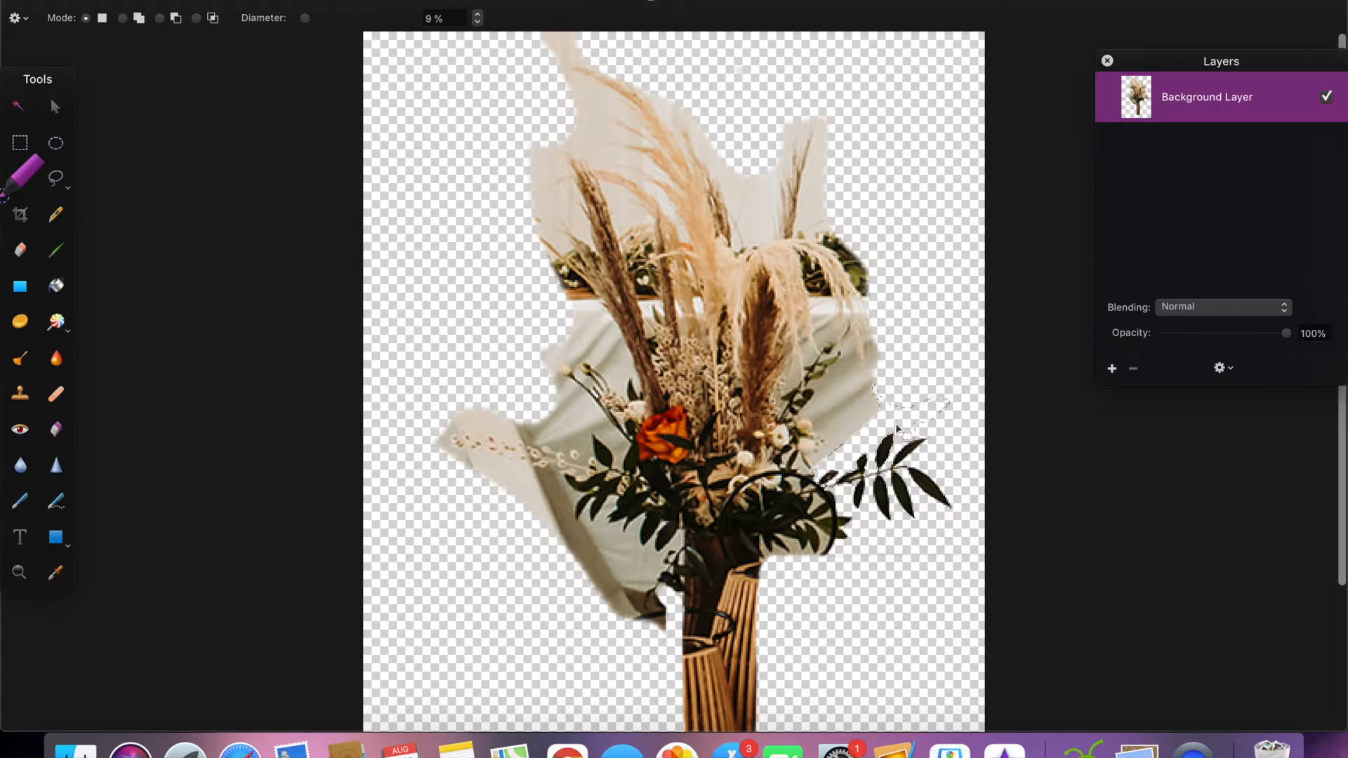
Step: Quick-select and delete the cloth below the bouquet's left-hand leaves
key("super+plus")
scroll(674, 449, "down", 3)
mouse_move(621, 537)
left_mouse_down()
mouse_move(590, 456)
mouse_move(650, 516)
left_mouse_up()
key("Delete")
mouse_move(622, 567)
left_mouse_down()
mouse_move(642, 599)
mouse_move(533, 509)
left_mouse_up()
key("Delete")
Step: Quick-select and delete the backdrop between the tall pampas plume and the thin stem on the bouquet's right
key("Delete")
key("Delete")
left_click_drag(523, 232, 575, 180)
key("super+z")
scroll(674, 351, "up", 4)
left_click_drag(1001, 520, 782, 186)
key("Delete")
left_click_drag(794, 277, 685, 130)
left_click_drag(705, 193, 683, 167)
key("super+z")
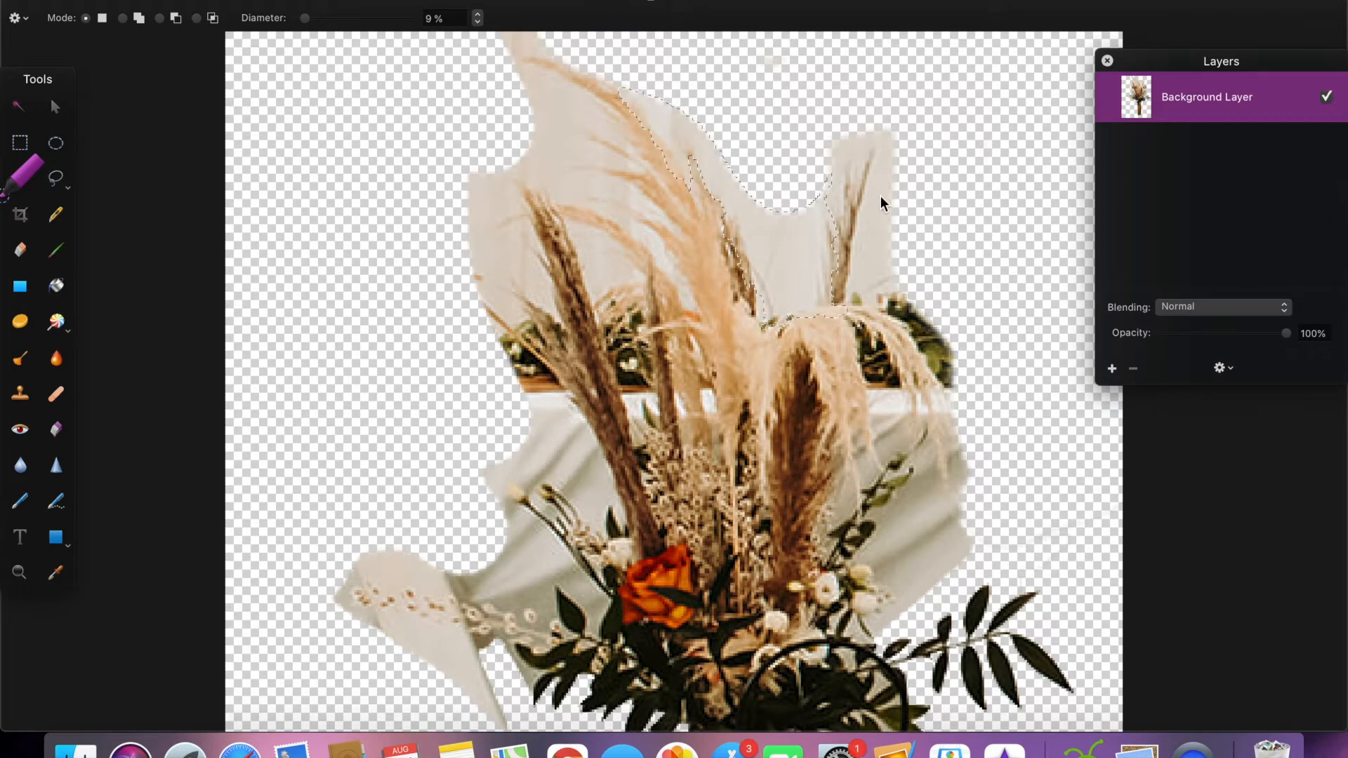
Step: Quick-select and delete the backdrop to the right of the thin upright stem
left_click_drag(880, 196, 870, 281)
mouse_move(852, 144)
left_mouse_down()
mouse_move(839, 175)
mouse_move(828, 165)
left_mouse_up()
key("Delete")
key("super+minus")
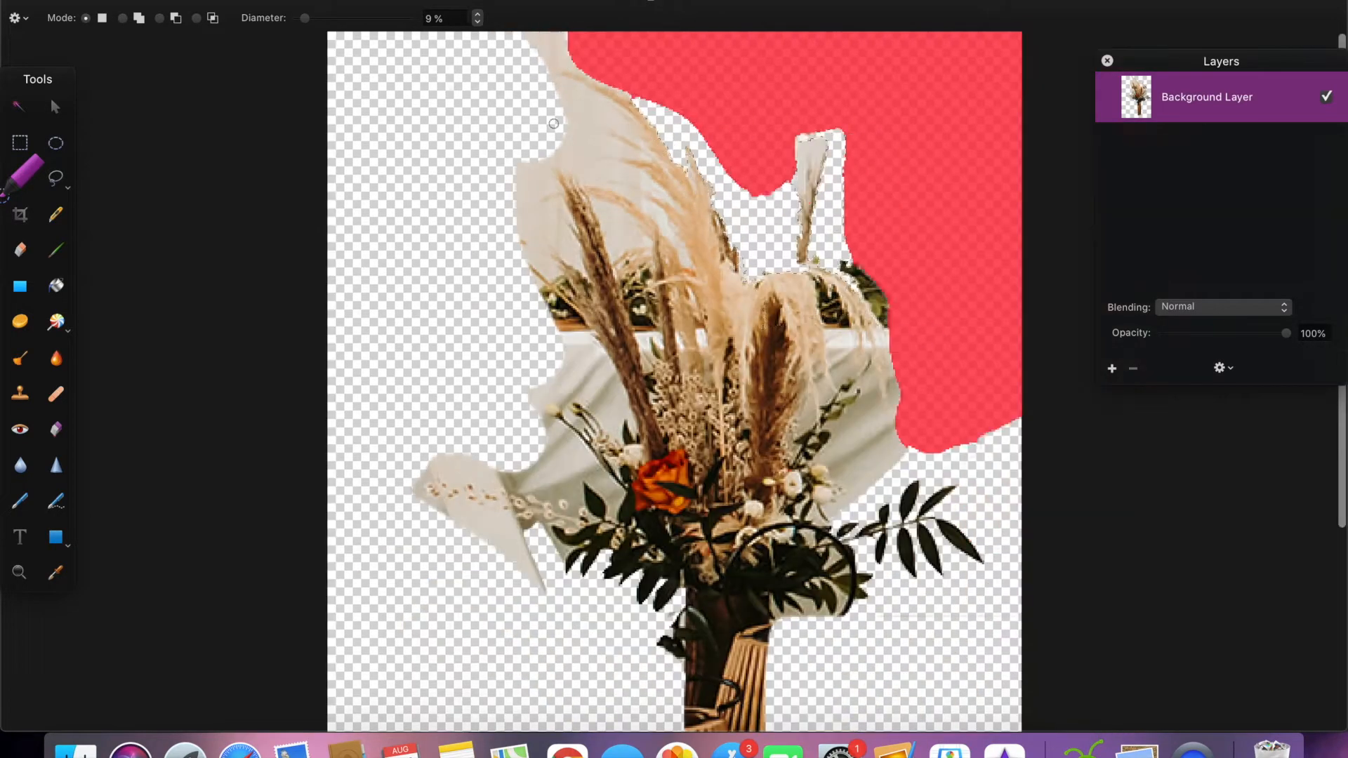
left_click_drag(533, 151, 505, 232)
key("super+z")
Step: Clear the selection, erase the backdrop around the thin upright stem and repaint its branches in tan
key("e")
key("super+plus")
key("b")
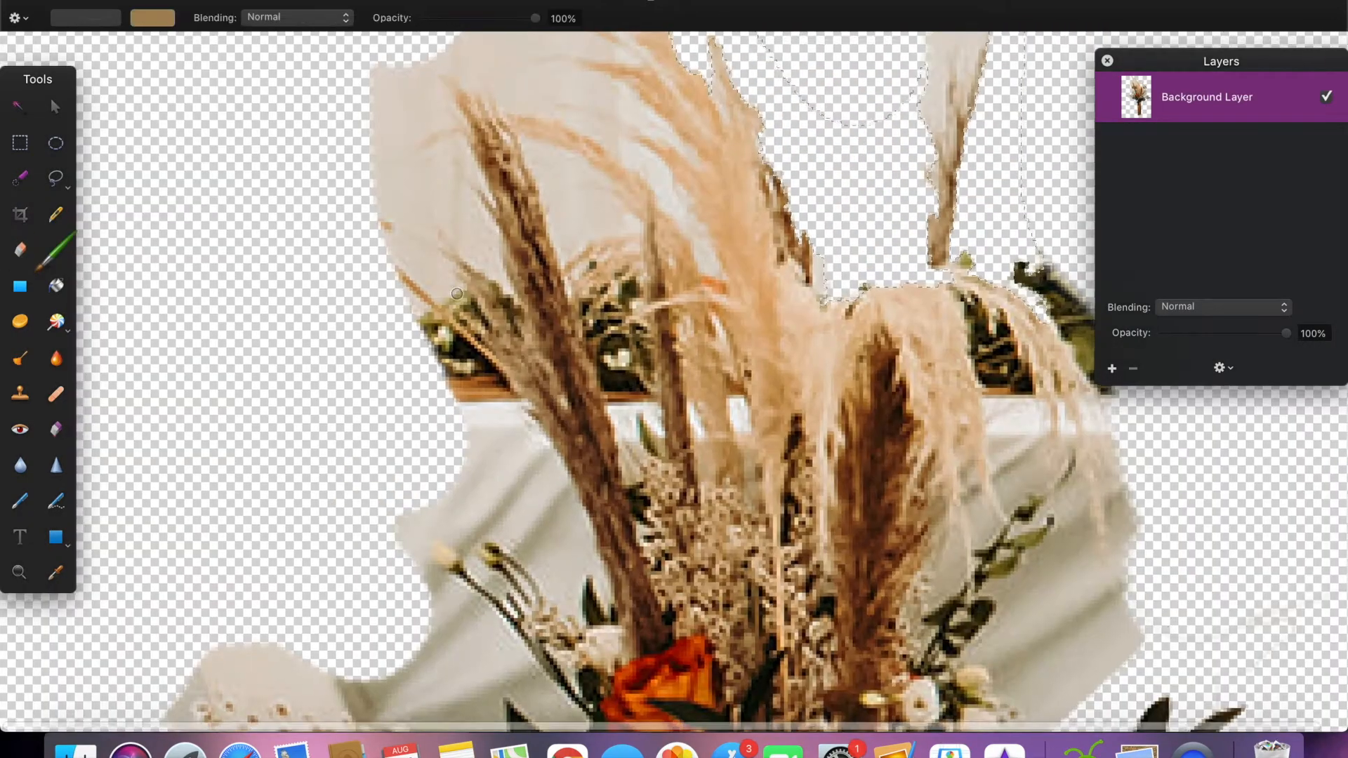
key("super+d")
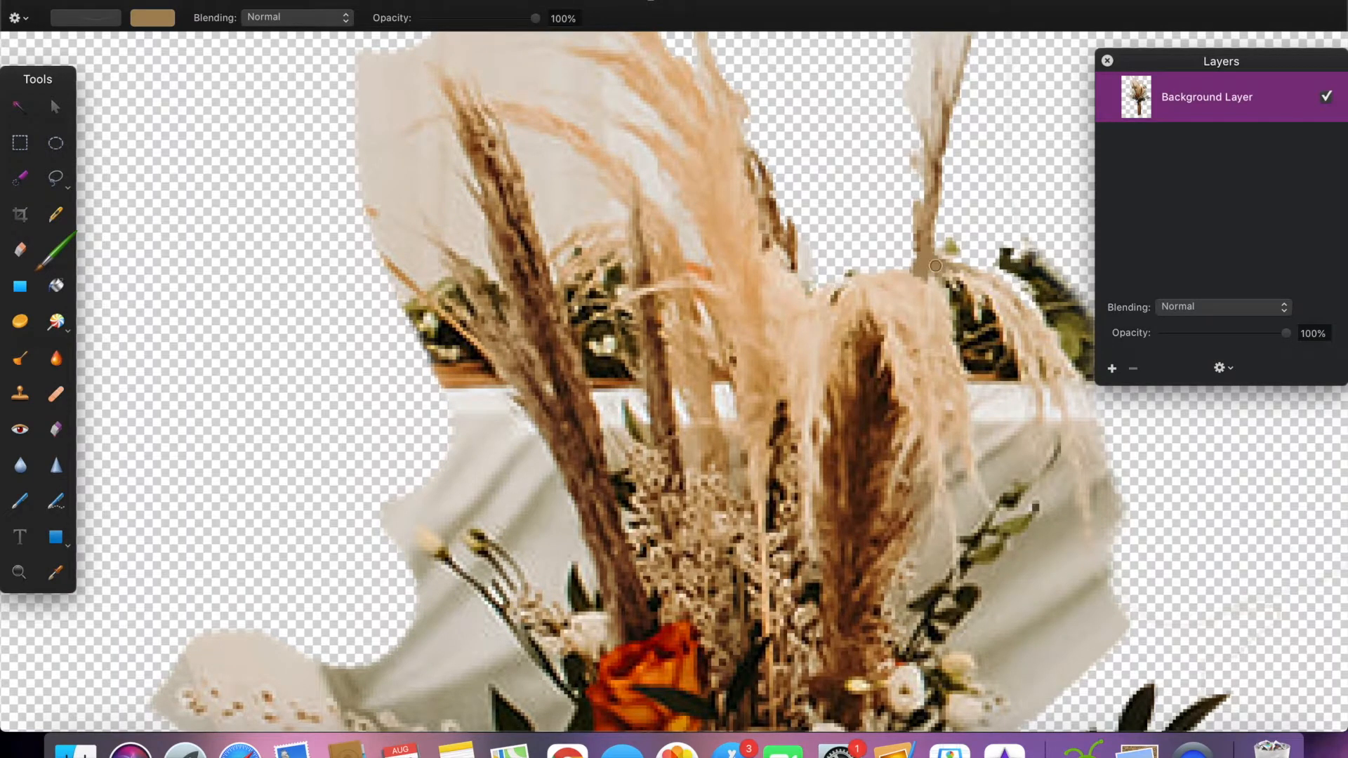
scroll(935, 273, "up", 5)
left_click(1107, 60)
key("e")
left_click_drag(920, 328, 910, 333)
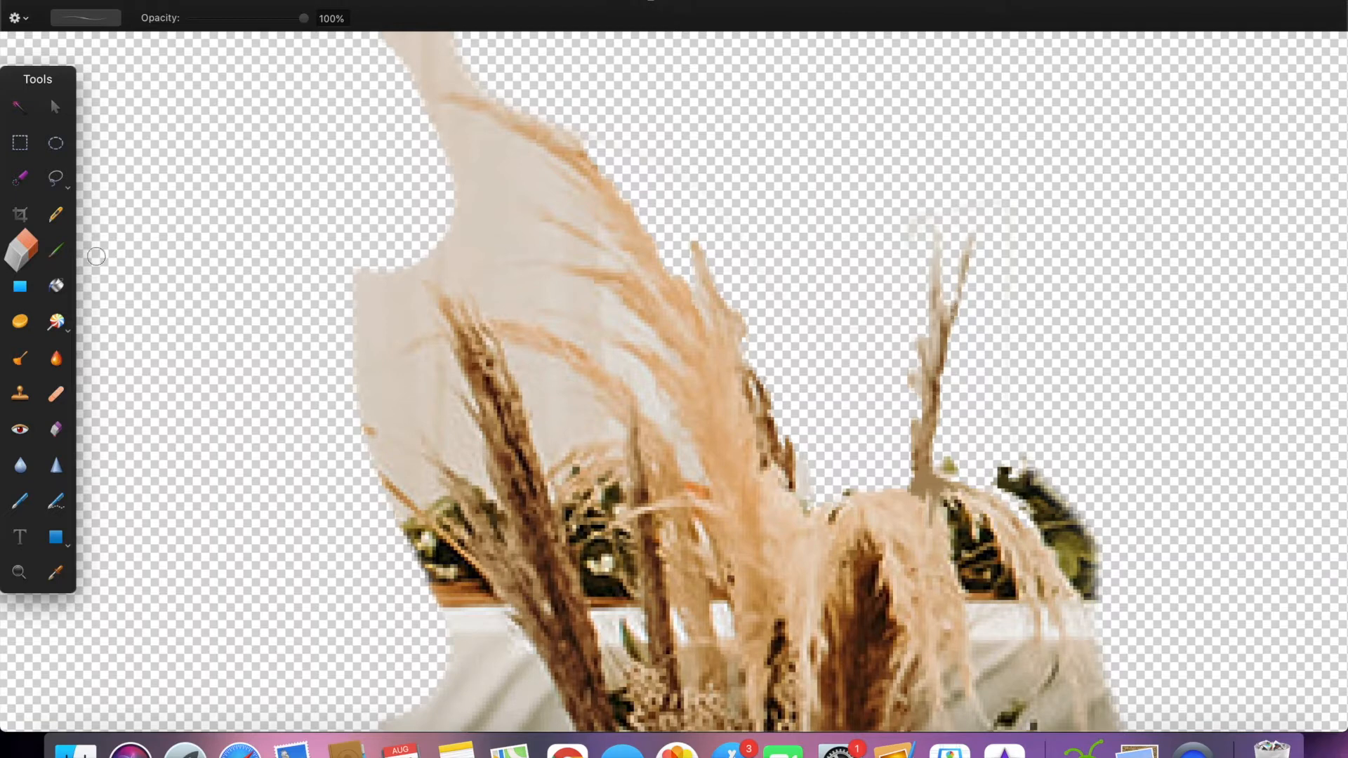
key("b")
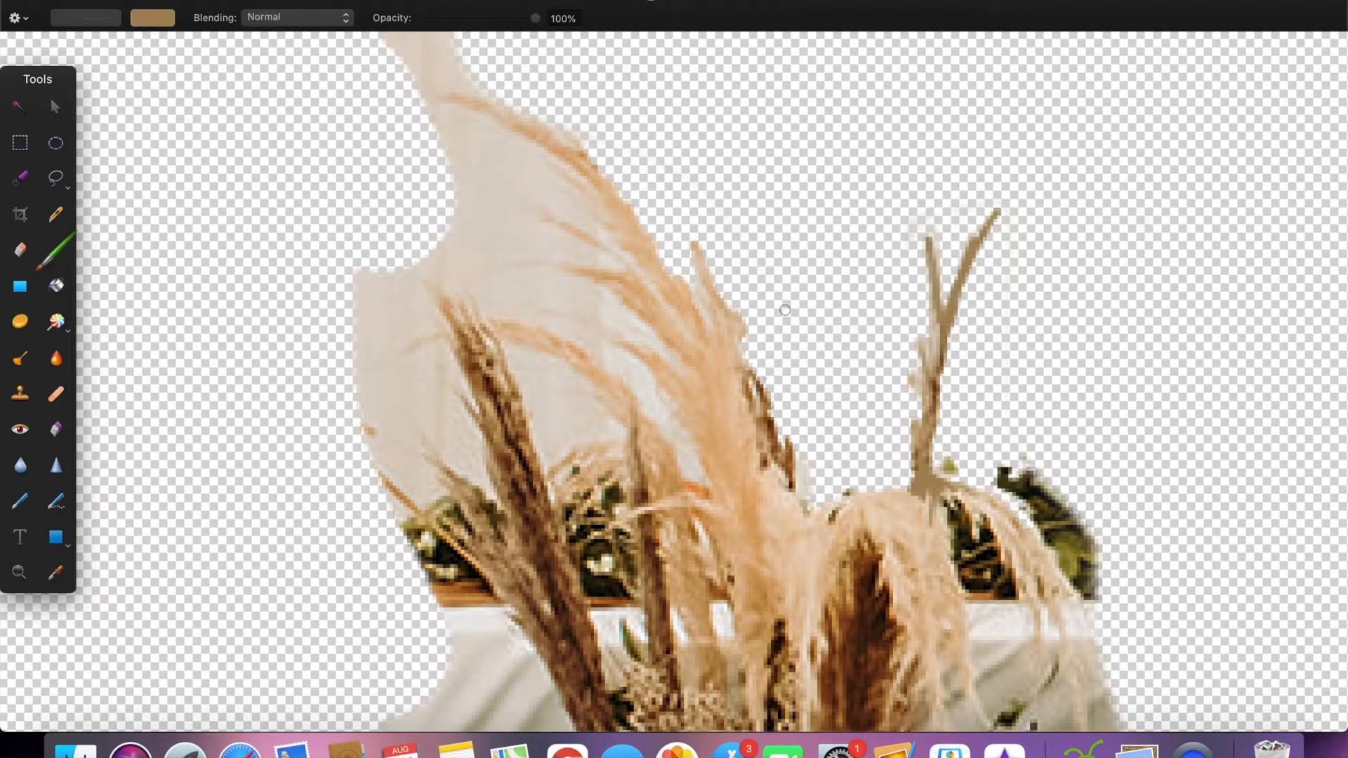
scroll(785, 310, "down", 3)
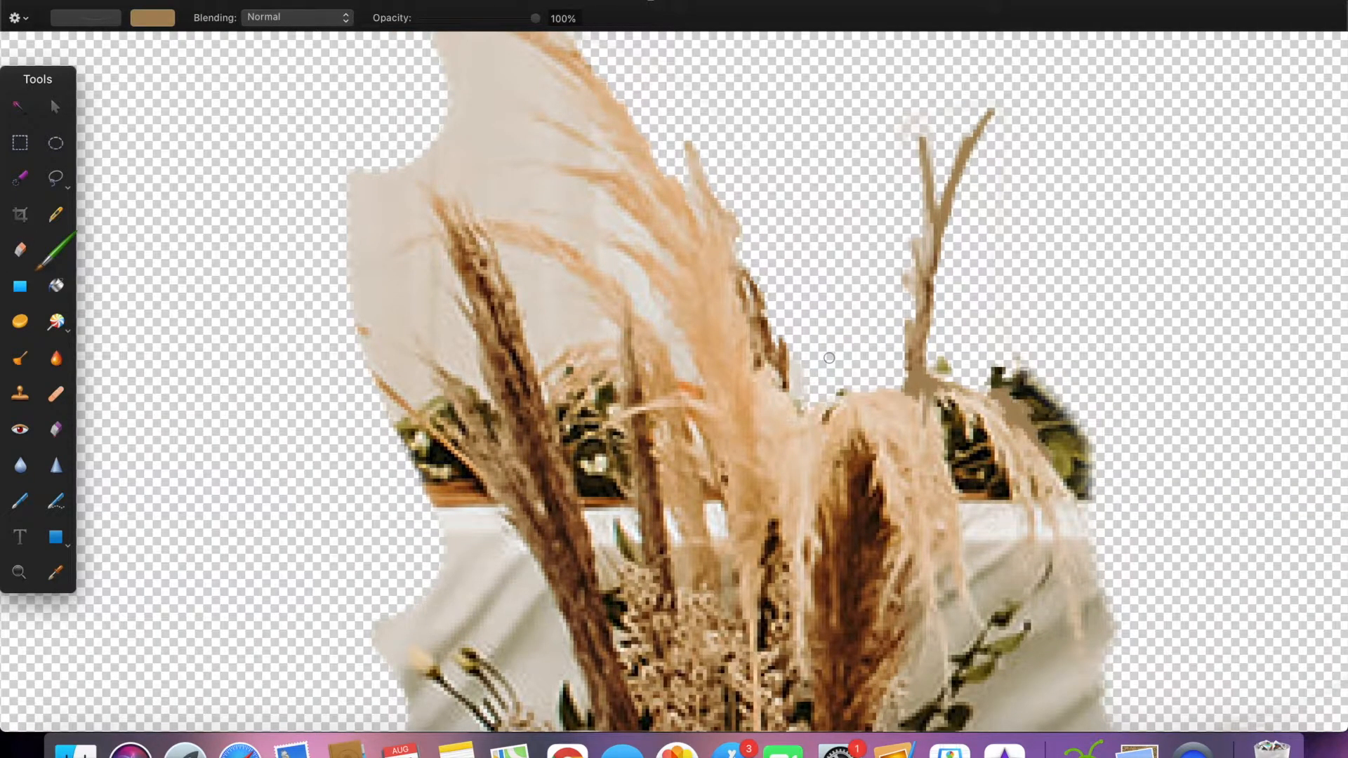
scroll(829, 358, "up", 2)
Step: Erase the backdrop around the tip and left-hand strands of the tall pampas plume
key("e")
scroll(682, 243, "up", 1)
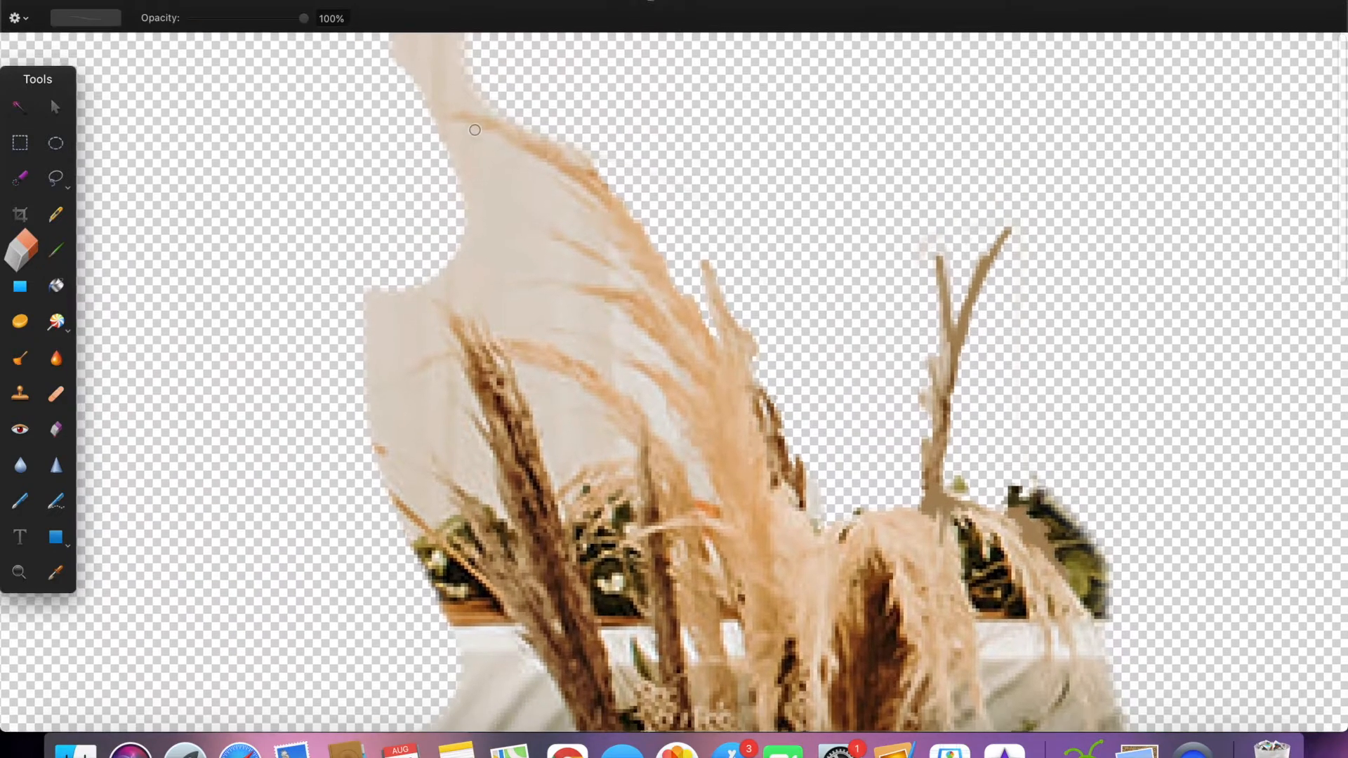
mouse_move(556, 193)
left_mouse_down()
mouse_move(472, 141)
mouse_move(459, 148)
mouse_move(584, 226)
mouse_move(526, 217)
mouse_move(593, 272)
mouse_move(507, 238)
mouse_move(471, 162)
mouse_move(511, 212)
mouse_move(543, 209)
mouse_move(487, 204)
left_mouse_up()
scroll(491, 211, "down", 2)
left_click_drag(571, 229, 535, 196)
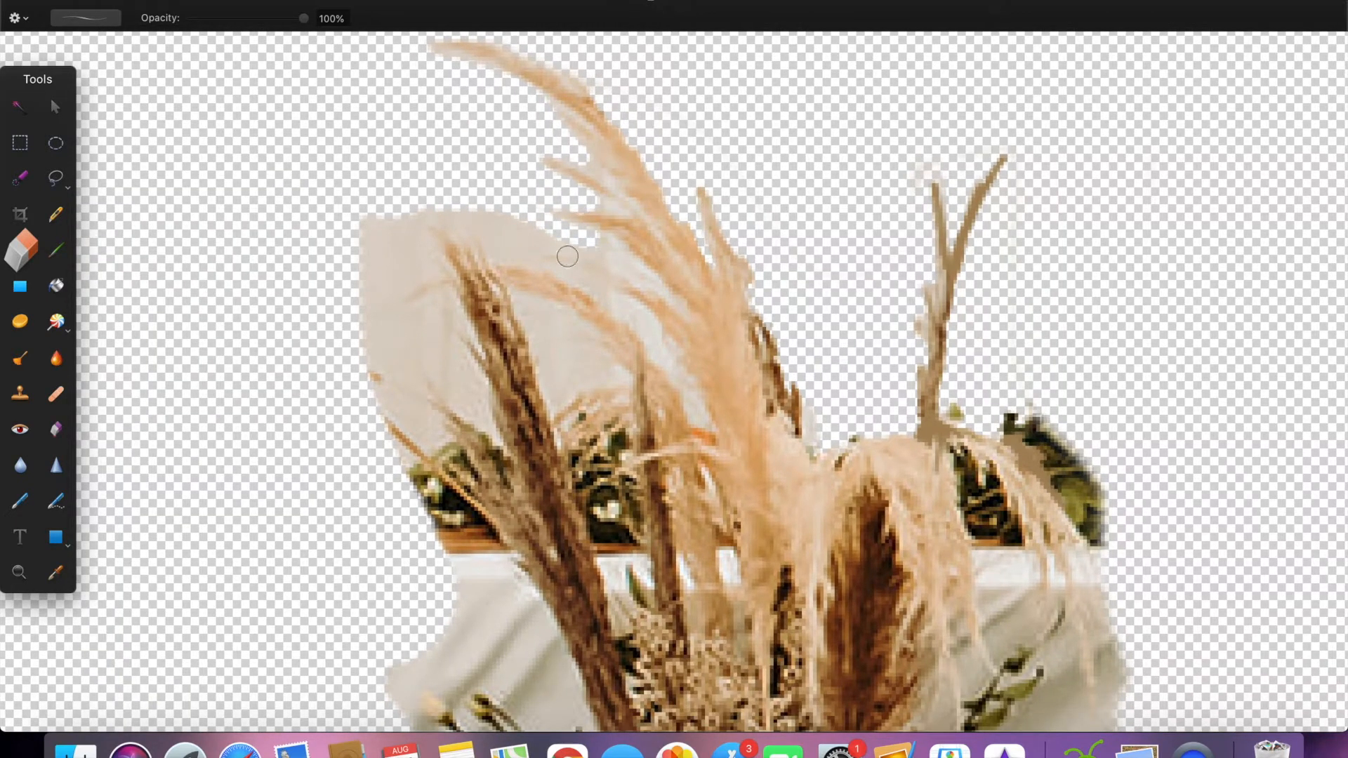
mouse_move(582, 241)
left_mouse_down()
mouse_move(494, 250)
mouse_move(408, 208)
left_mouse_up()
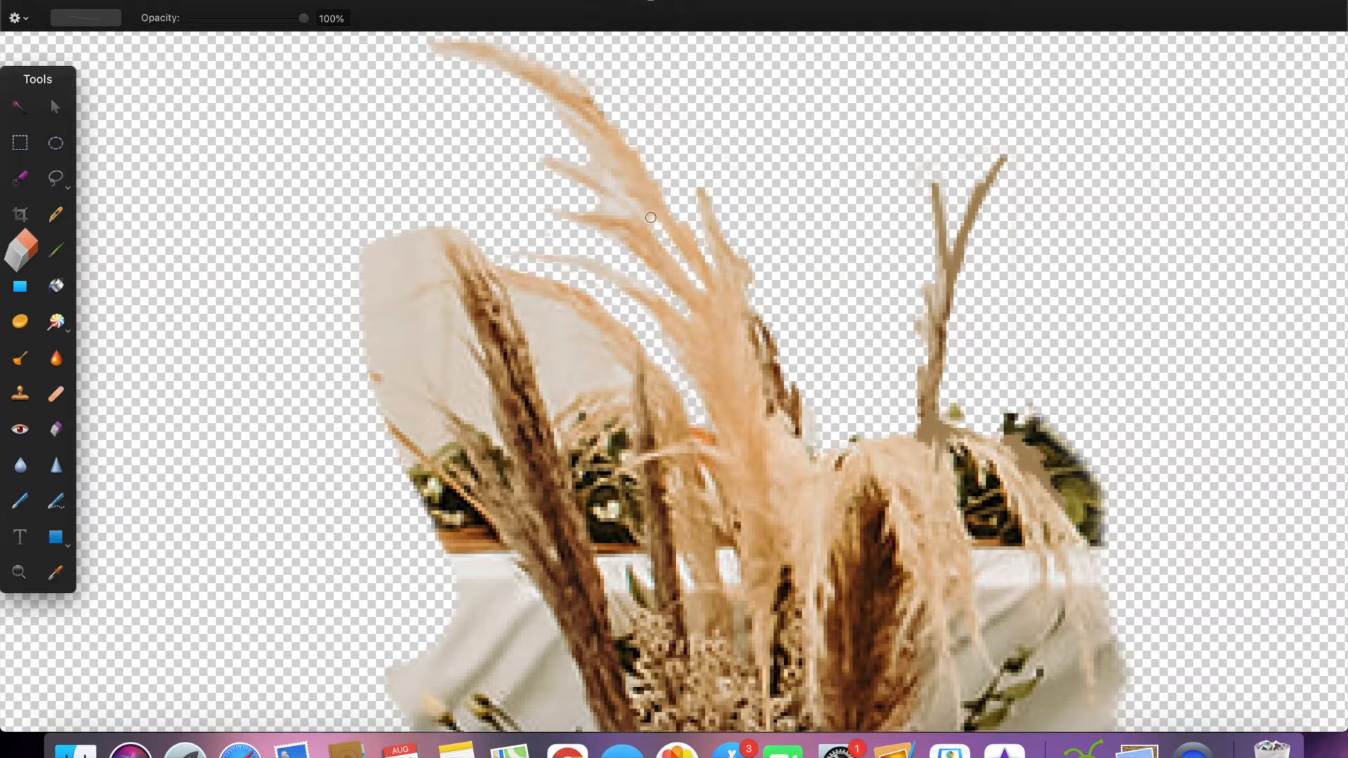
Step: Erase the backdrop around the dark brown plume and the thin stems to its left
scroll(631, 203, "down", 1)
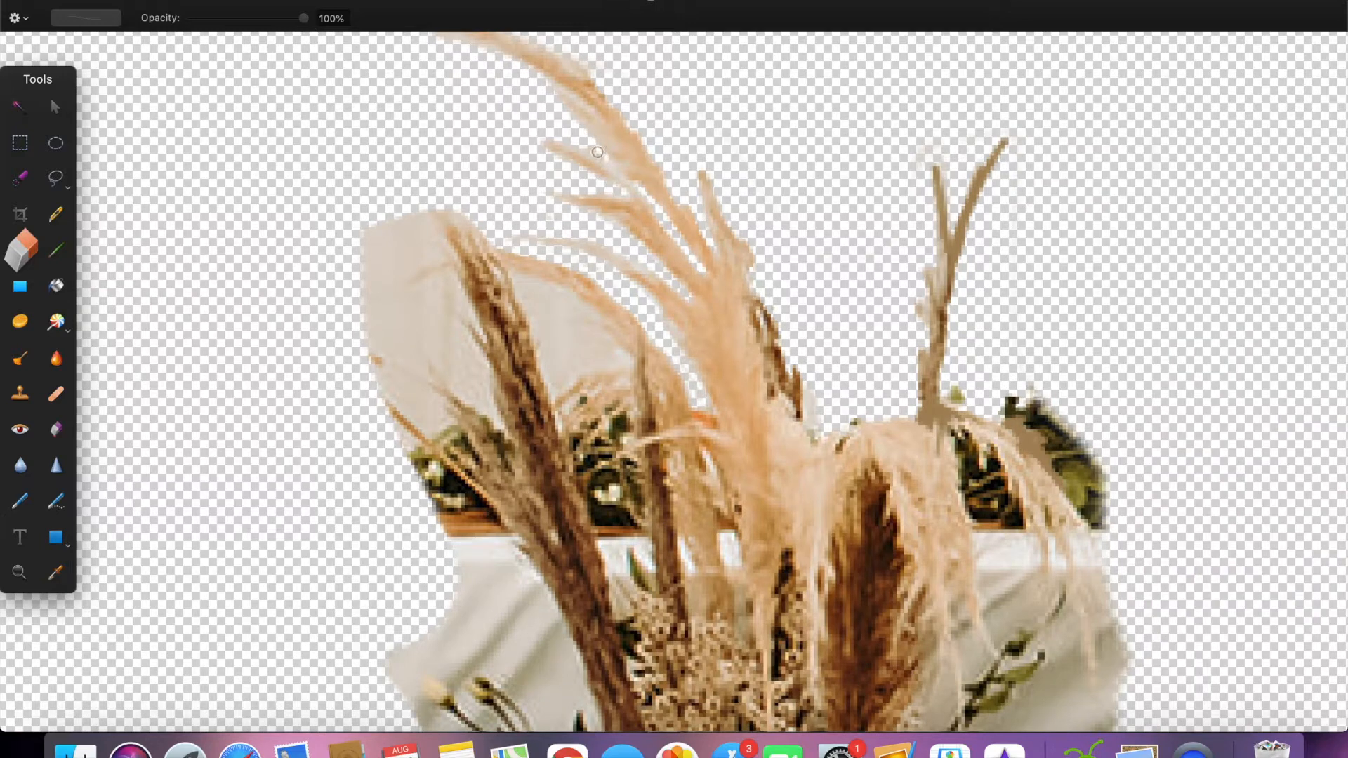
scroll(591, 145, "down", 3)
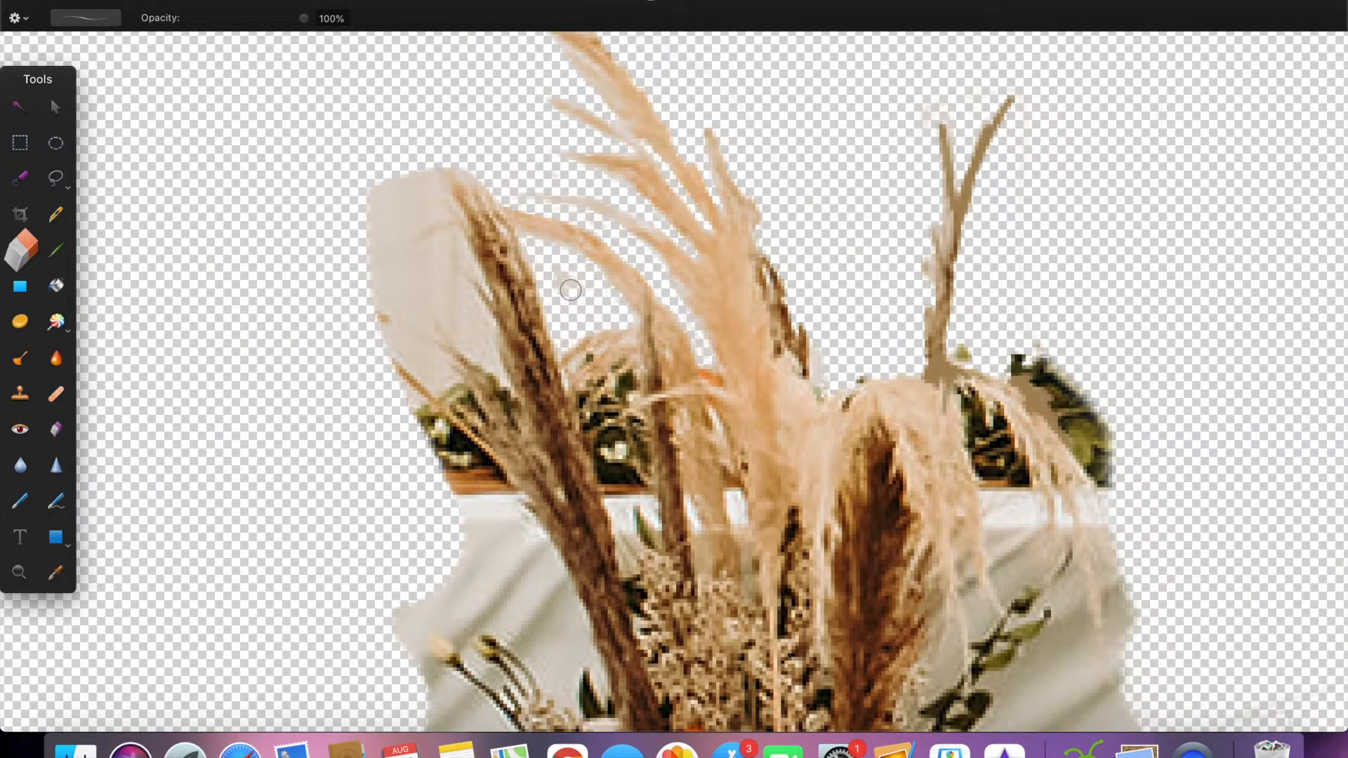
mouse_move(456, 241)
left_mouse_down()
mouse_move(377, 372)
mouse_move(362, 307)
left_mouse_up()
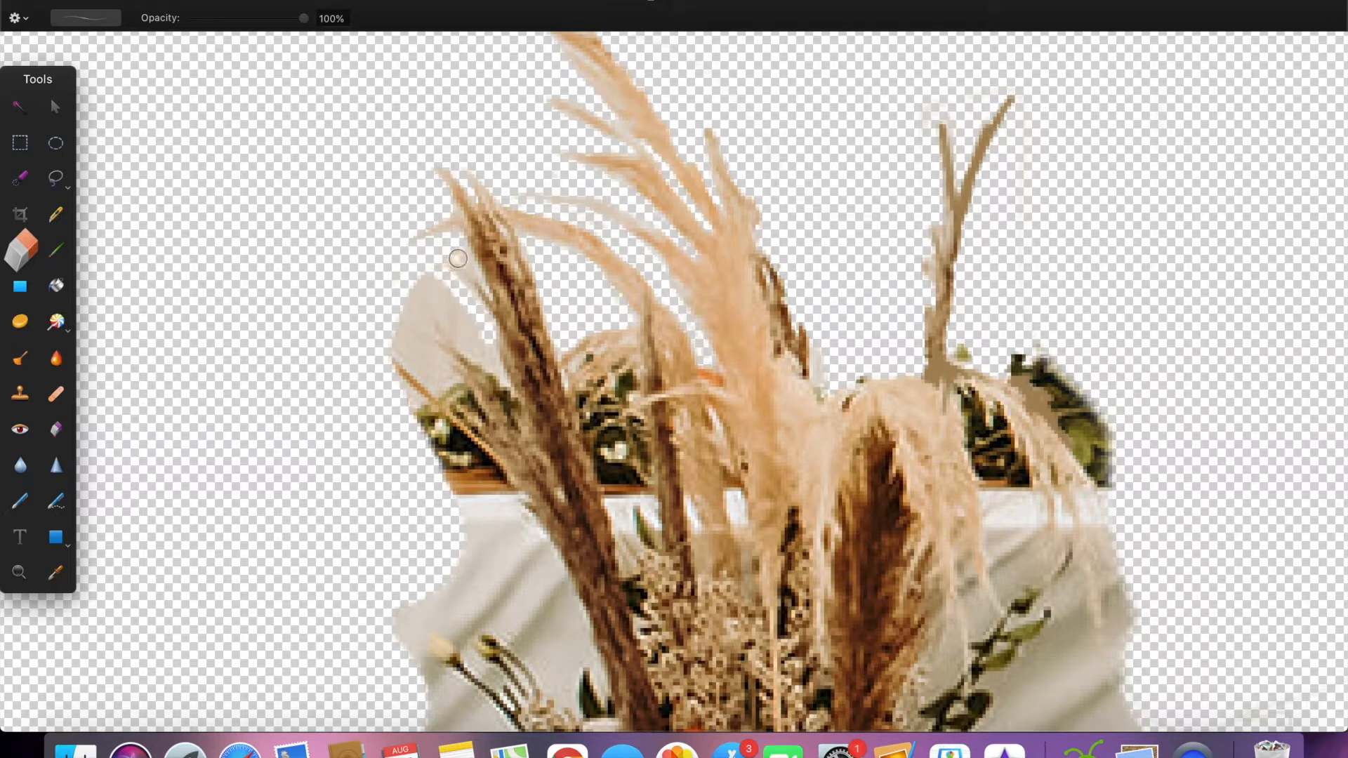
mouse_move(461, 294)
left_mouse_down()
mouse_move(500, 372)
mouse_move(407, 302)
mouse_move(448, 307)
mouse_move(442, 289)
mouse_move(402, 311)
mouse_move(459, 389)
mouse_move(399, 341)
mouse_move(494, 417)
left_mouse_up()
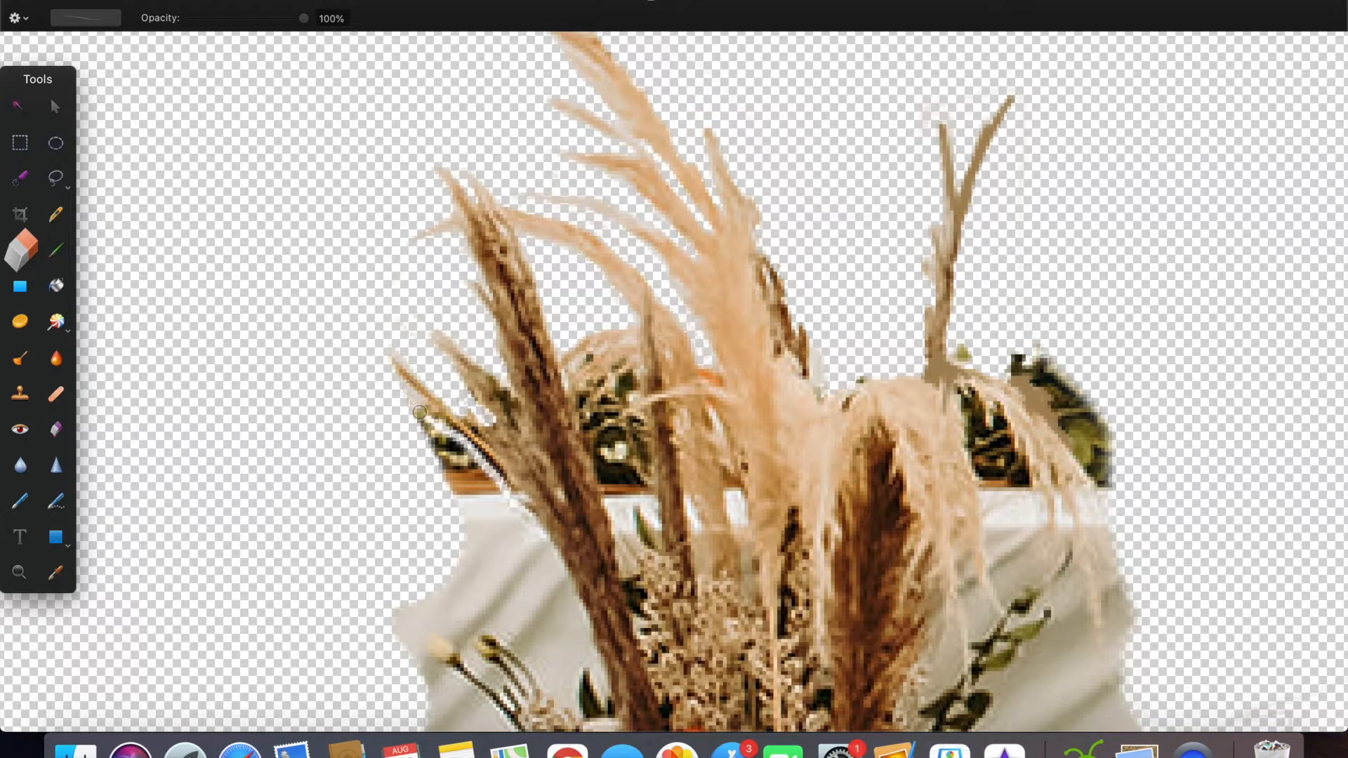
Step: Erase the garland, table edge and tablecloth along the lower left side of the brown plume
scroll(459, 451, "down", 3)
left_click_drag(576, 519, 524, 427)
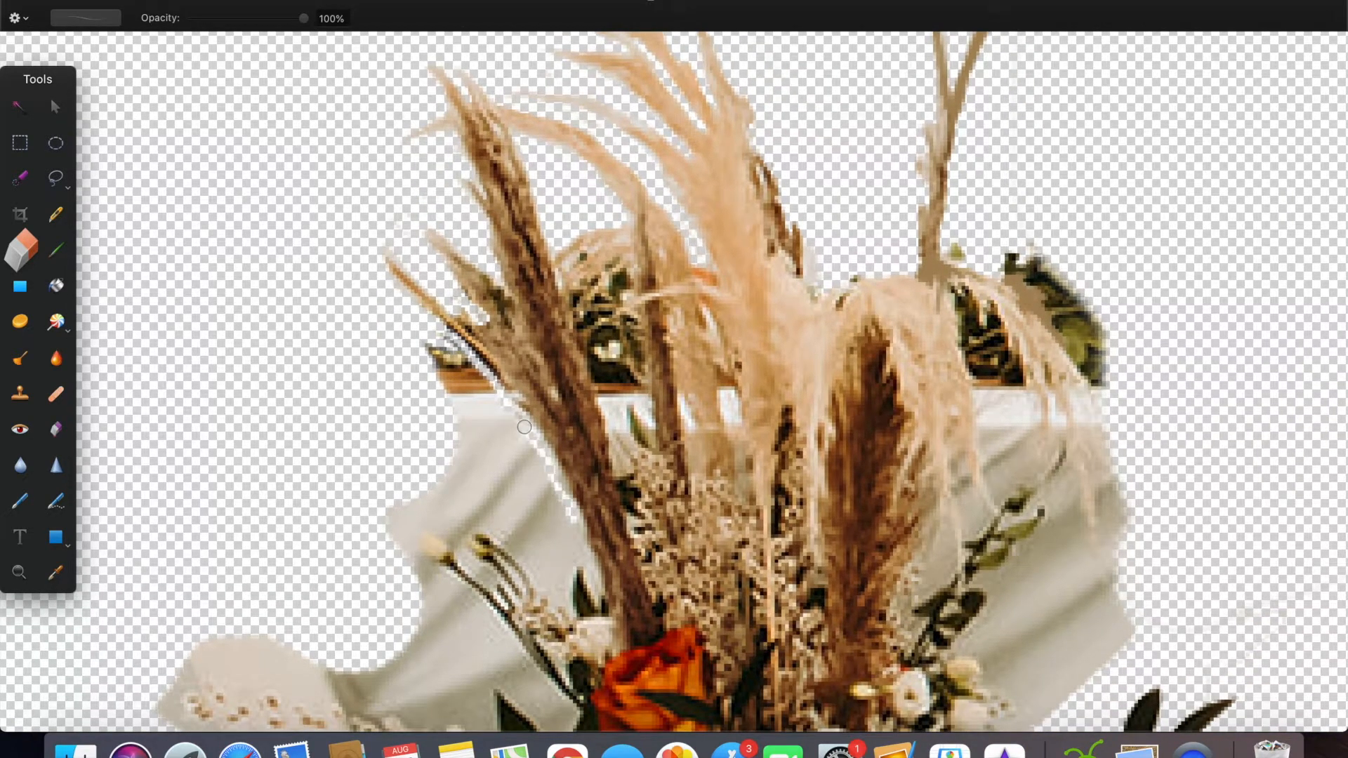
mouse_move(550, 590)
left_mouse_down()
mouse_move(569, 548)
mouse_move(543, 567)
mouse_move(422, 491)
mouse_move(522, 530)
mouse_move(541, 483)
mouse_move(455, 369)
left_mouse_up()
mouse_move(464, 485)
left_mouse_down()
mouse_move(530, 492)
mouse_move(429, 366)
mouse_move(445, 441)
mouse_move(483, 481)
left_mouse_up()
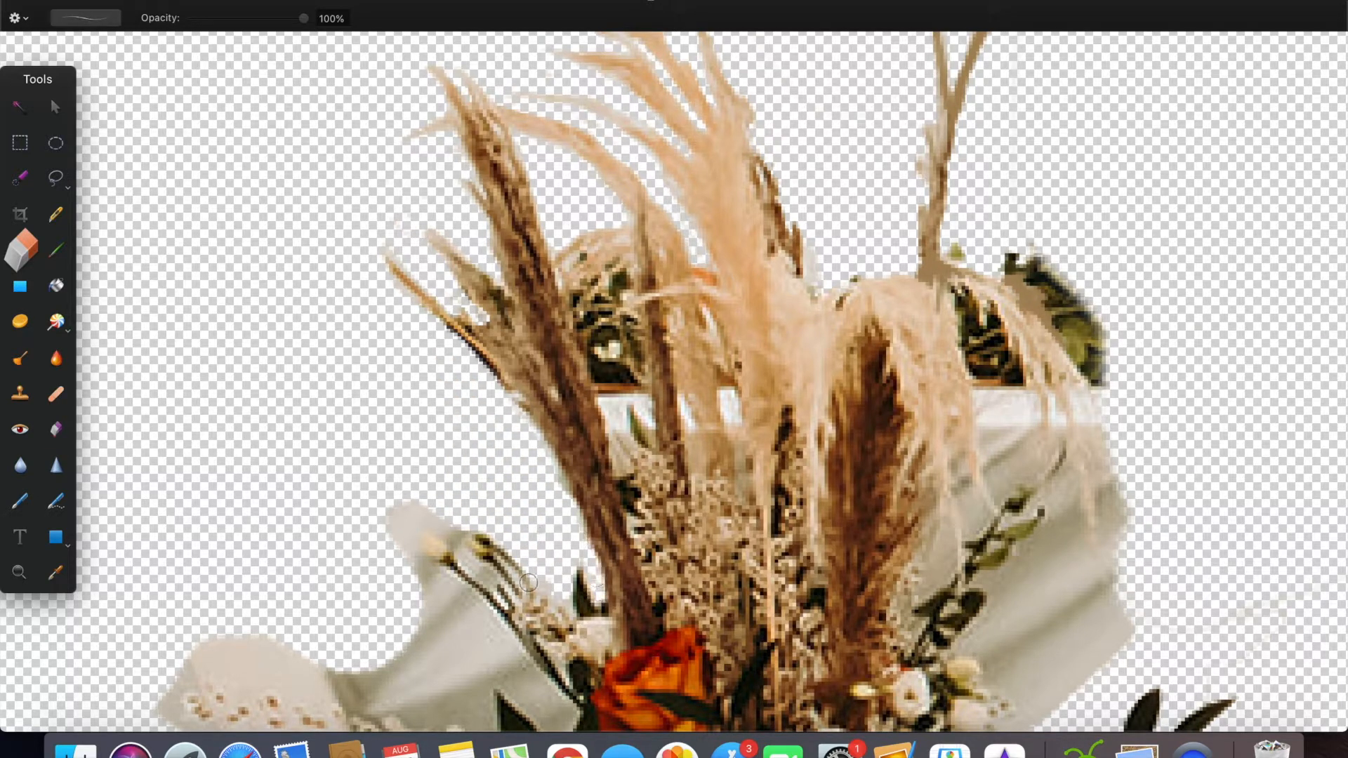
Step: Erase the garland and tablecloth showing through the gaps between the central plumes
scroll(575, 471, "up", 2)
scroll(575, 472, "up", 5)
mouse_move(594, 342)
left_mouse_down()
mouse_move(612, 478)
mouse_move(626, 408)
left_mouse_up()
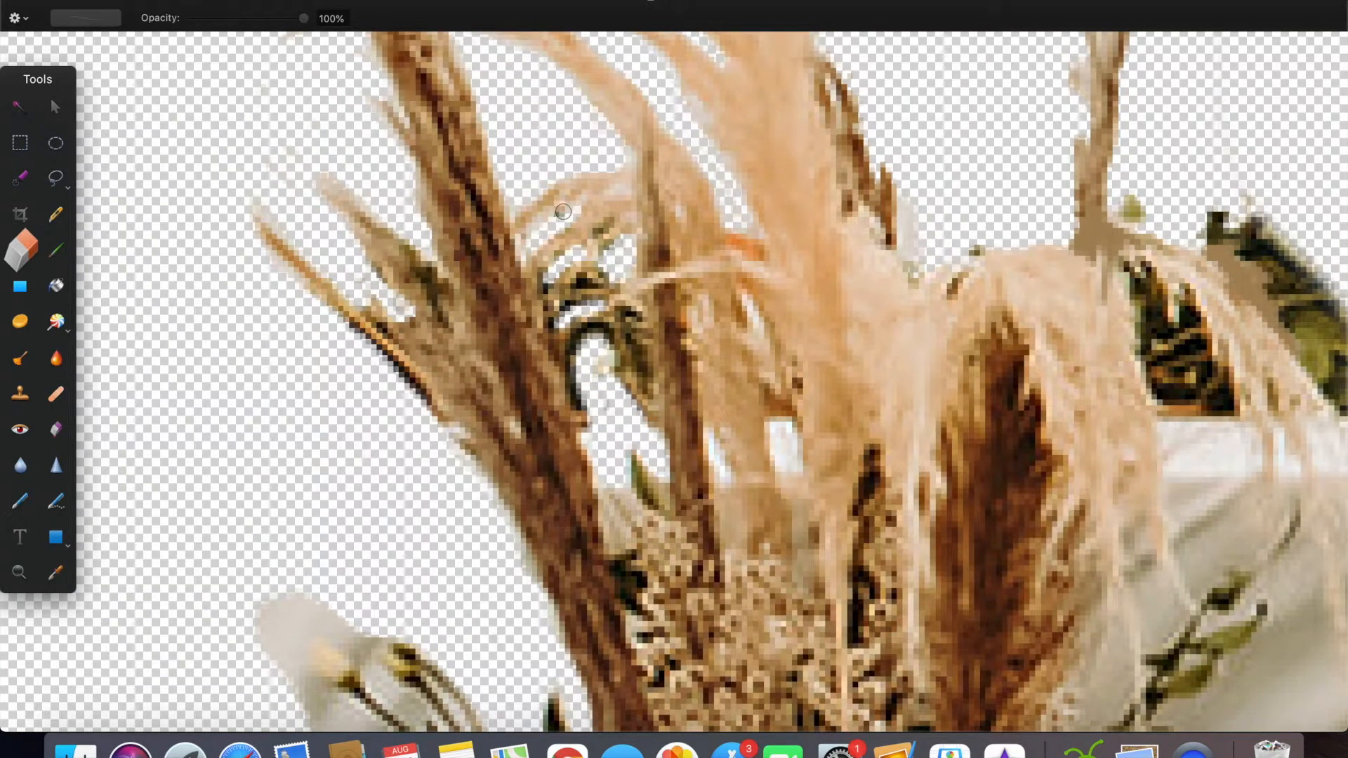
left_click_drag(529, 239, 581, 214)
scroll(590, 224, "down", 2)
scroll(590, 225, "right", 1)
left_click_drag(739, 361, 765, 485)
mouse_move(675, 373)
left_mouse_down()
mouse_move(694, 464)
mouse_move(694, 376)
left_mouse_up()
scroll(691, 379, "down", 3)
left_click_drag(520, 240, 529, 298)
Step: Erase the garland and tablecloth around and behind the drooping pampas plume on the bouquet's right
scroll(702, 281, "down", 3)
scroll(902, 291, "up", 3)
scroll(901, 291, "right", 2)
scroll(902, 290, "up", 3)
scroll(901, 291, "right", 2)
mouse_move(1032, 340)
left_mouse_down()
mouse_move(981, 296)
mouse_move(906, 191)
left_mouse_up()
mouse_move(821, 127)
left_mouse_down()
mouse_move(856, 127)
mouse_move(1013, 329)
mouse_move(967, 174)
mouse_move(1041, 332)
mouse_move(886, 168)
mouse_move(1007, 332)
mouse_move(1051, 542)
mouse_move(1057, 575)
left_mouse_up()
left_click_drag(847, 297, 866, 267)
mouse_move(858, 219)
left_mouse_down()
mouse_move(899, 358)
mouse_move(913, 502)
mouse_move(903, 384)
left_mouse_up()
mouse_move(864, 502)
left_mouse_down()
mouse_move(807, 204)
mouse_move(897, 469)
left_mouse_up()
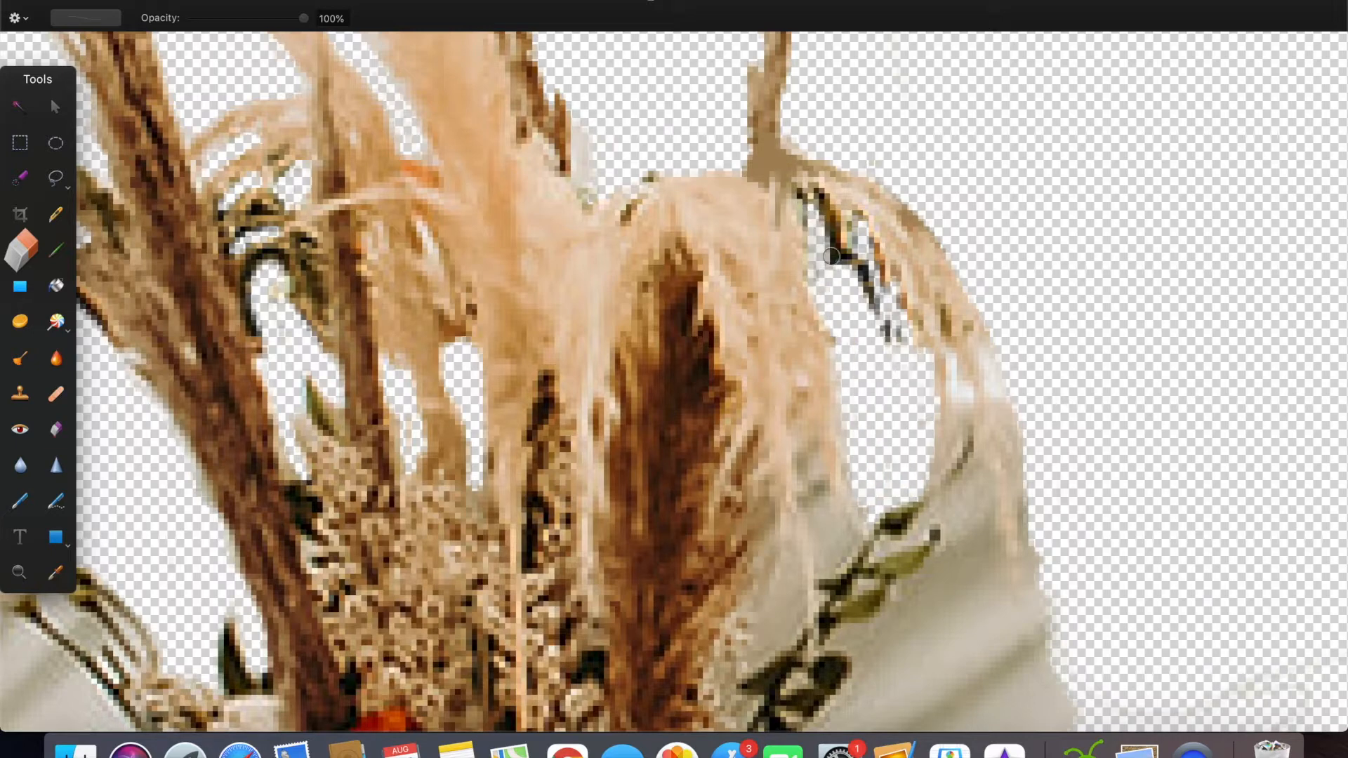
Step: Erase the cloth around the drooping plume's lower strands and the leafy stem beneath it
scroll(868, 309, "down", 3)
scroll(868, 309, "right", 2)
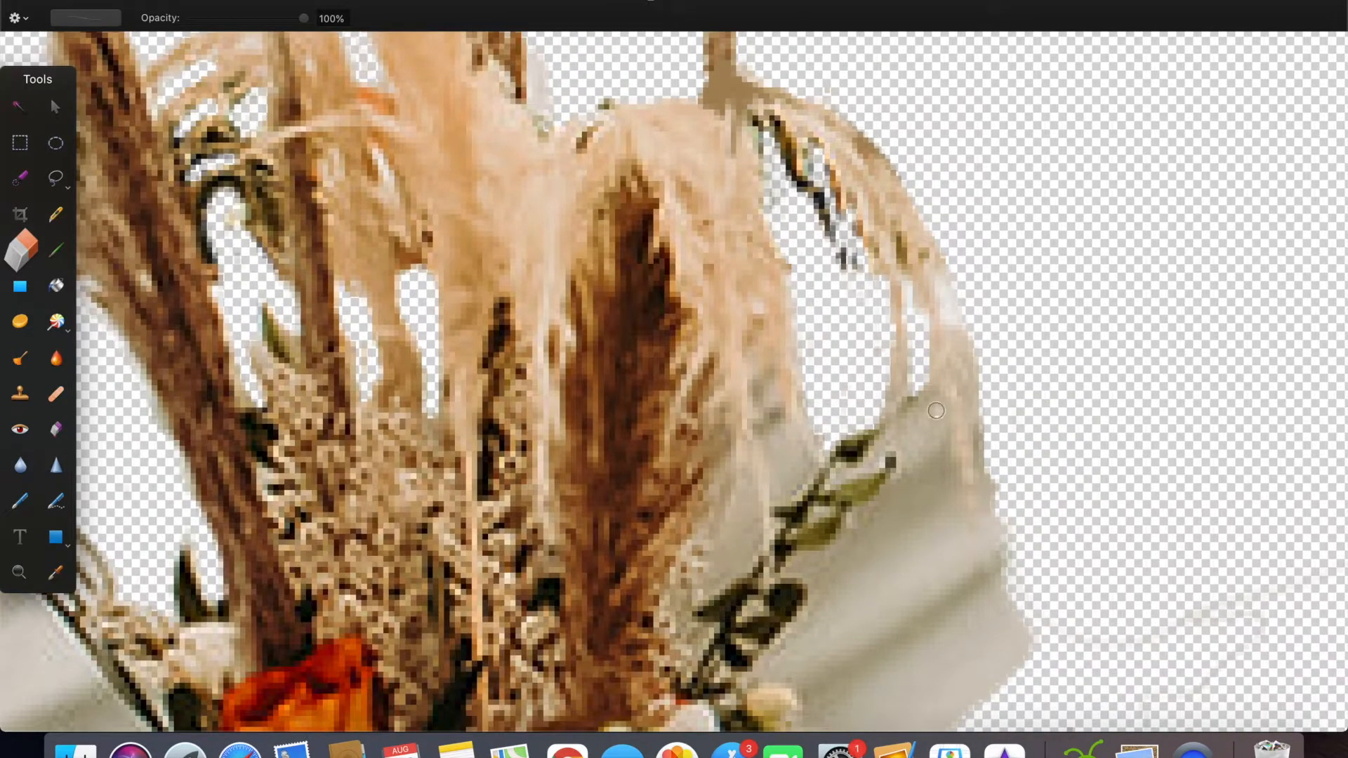
left_click_drag(936, 410, 981, 527)
mouse_move(1007, 483)
left_mouse_down()
mouse_move(980, 499)
mouse_move(996, 555)
mouse_move(923, 604)
mouse_move(1040, 638)
mouse_move(884, 551)
mouse_move(890, 506)
mouse_move(928, 458)
mouse_move(918, 499)
mouse_move(944, 501)
mouse_move(914, 441)
left_mouse_up()
scroll(909, 580, "down", 10)
mouse_move(761, 445)
left_mouse_down()
mouse_move(817, 348)
mouse_move(792, 493)
mouse_move(846, 545)
mouse_move(783, 595)
mouse_move(942, 484)
mouse_move(893, 414)
mouse_move(944, 422)
mouse_move(866, 506)
mouse_move(836, 442)
left_mouse_up()
scroll(848, 438, "down", 3)
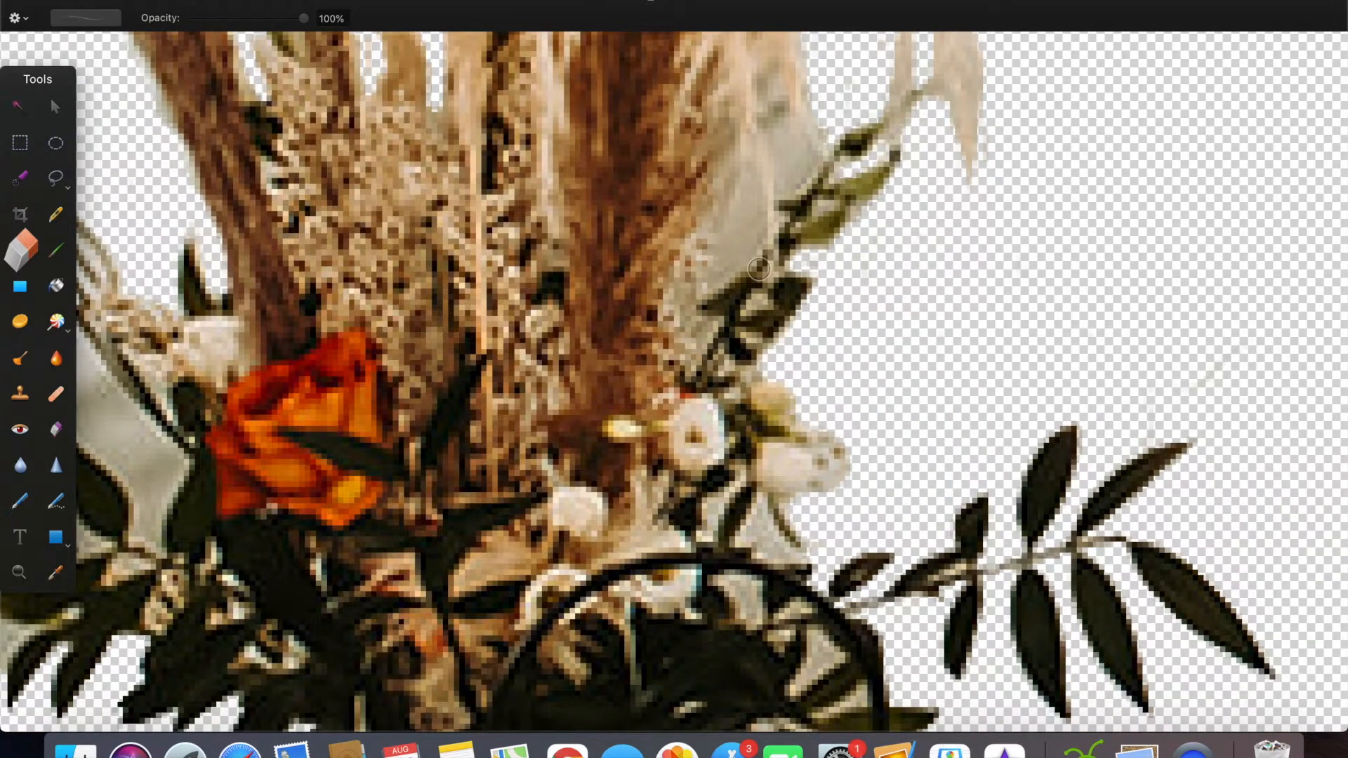
scroll(759, 268, "up", 10)
mouse_move(808, 394)
left_mouse_down()
mouse_move(830, 379)
mouse_move(766, 406)
mouse_move(756, 445)
left_mouse_up()
scroll(755, 445, "down", 10)
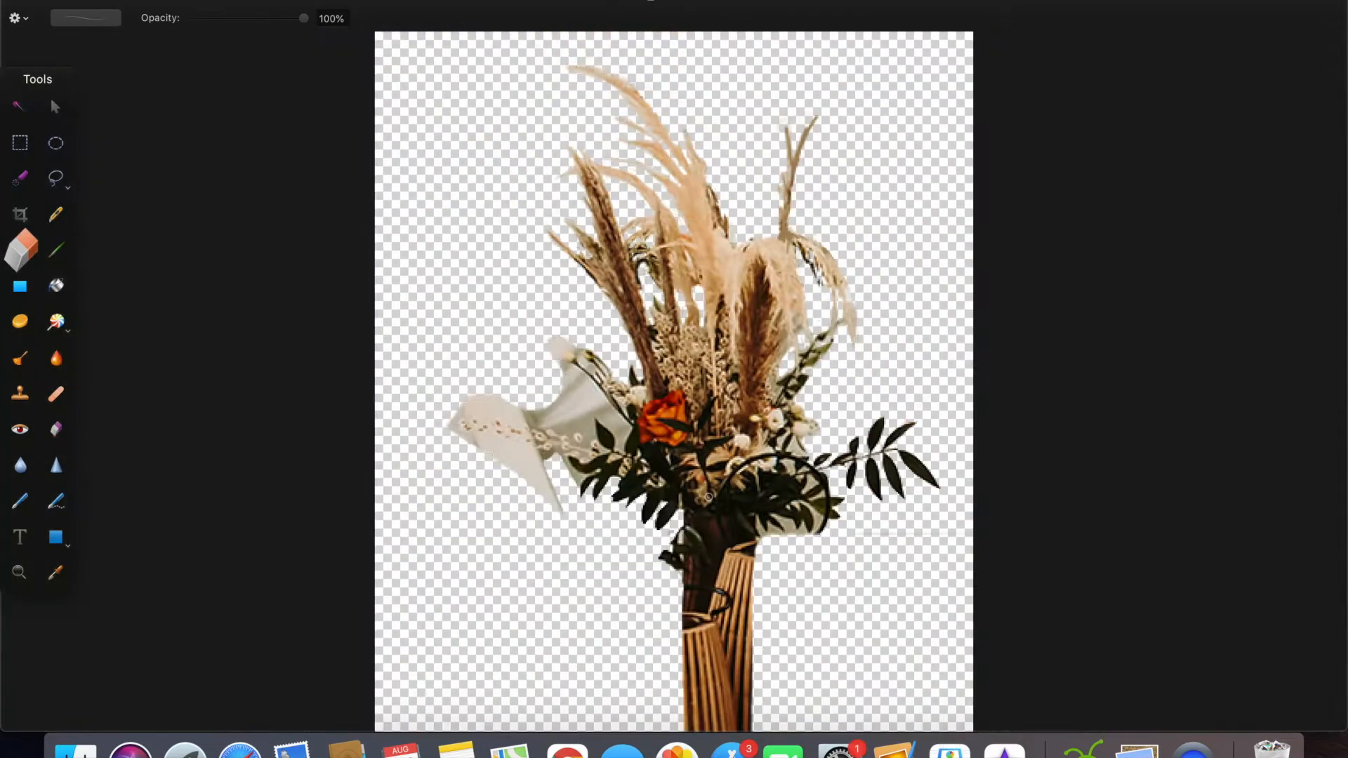
Step: Erase the cloth around the bud stems on the bouquet's left side
scroll(628, 422, "up", 3)
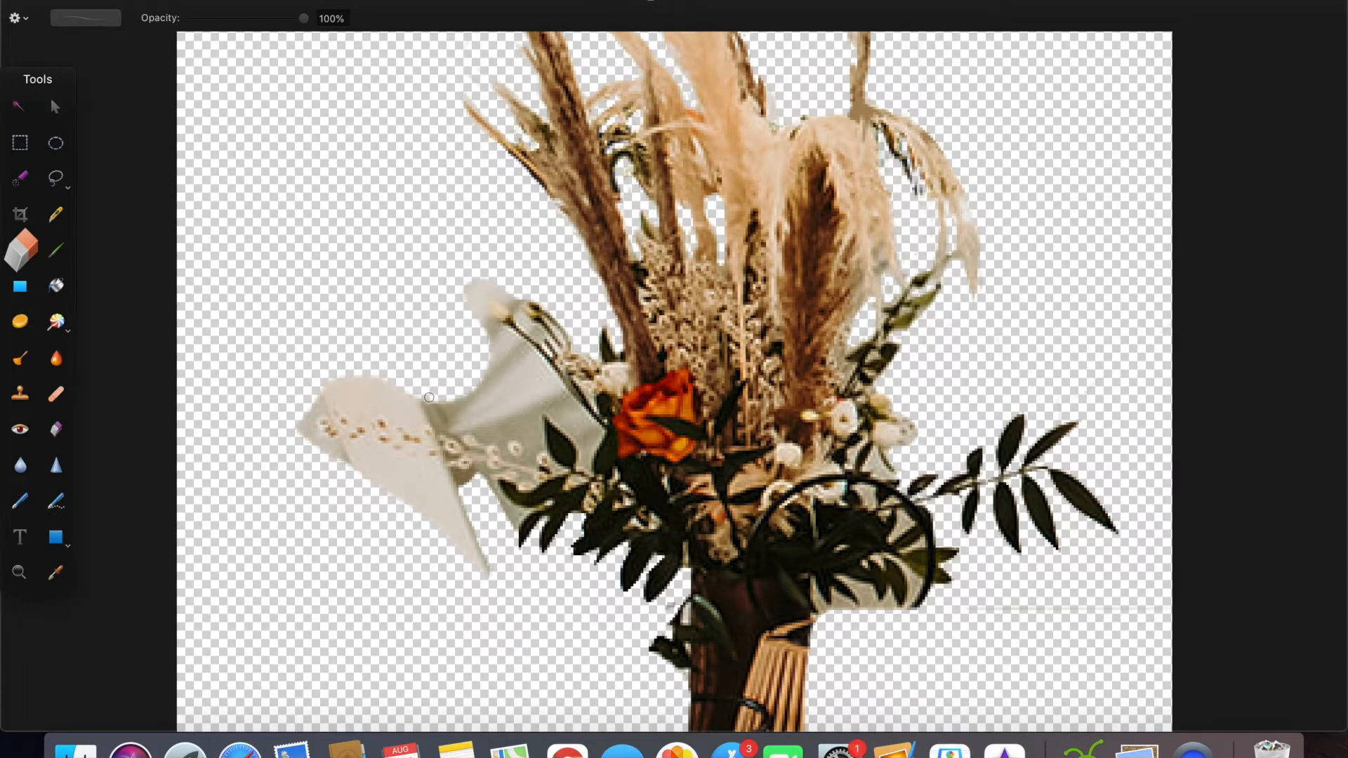
scroll(451, 426, "up", 3)
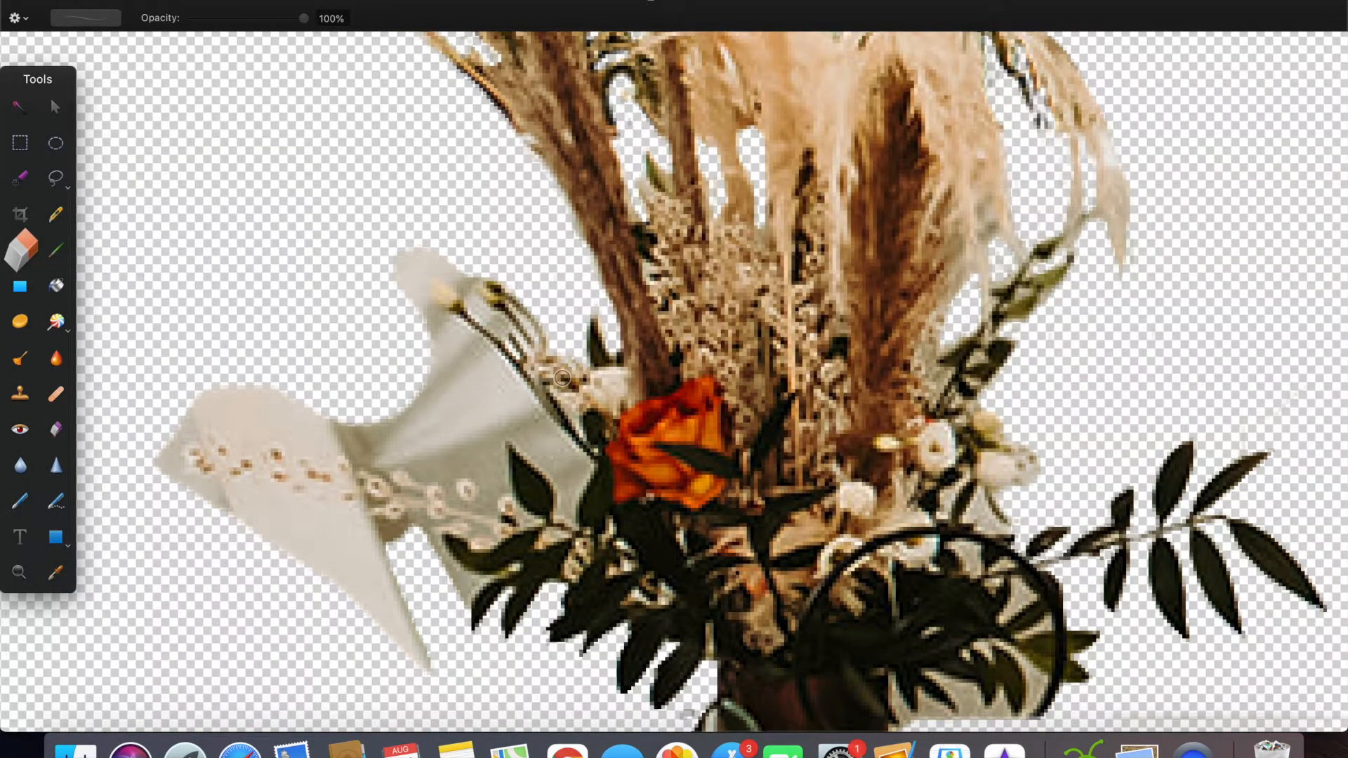
scroll(562, 378, "down", 3)
scroll(507, 314, "up", 5)
left_click_drag(483, 289, 480, 264)
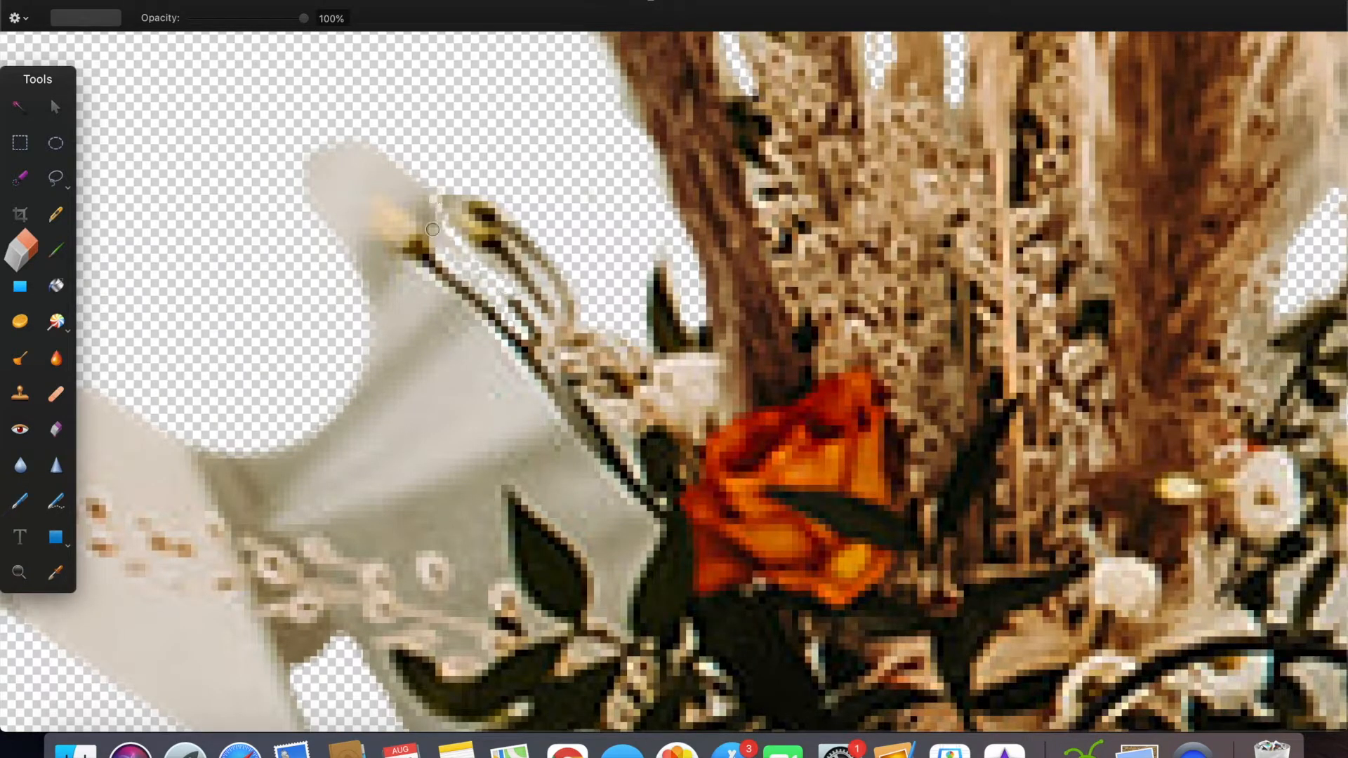
left_click_drag(417, 182, 373, 150)
left_click_drag(327, 201, 316, 180)
mouse_move(363, 281)
left_mouse_down()
mouse_move(498, 399)
mouse_move(604, 597)
mouse_move(495, 492)
mouse_move(540, 469)
mouse_move(287, 411)
left_mouse_up()
Step: Erase the cloth and wooden arch remnants above and below the berry sprig on the bouquet's left
scroll(288, 411, "down", 3)
scroll(287, 411, "left", 4)
mouse_move(689, 403)
left_mouse_down()
mouse_move(508, 359)
mouse_move(105, 347)
mouse_move(147, 407)
mouse_move(470, 467)
mouse_move(641, 579)
mouse_move(541, 574)
mouse_move(171, 429)
mouse_move(276, 476)
mouse_move(424, 503)
mouse_move(415, 554)
mouse_move(491, 571)
left_mouse_up()
scroll(491, 572, "down", 4)
scroll(491, 572, "right", 1)
mouse_move(460, 423)
left_mouse_down()
mouse_move(515, 541)
mouse_move(442, 453)
left_mouse_up()
scroll(442, 452, "up", 4)
scroll(442, 453, "left", 2)
mouse_move(713, 281)
left_mouse_down()
mouse_move(695, 346)
mouse_move(592, 224)
mouse_move(695, 276)
mouse_move(452, 264)
mouse_move(651, 323)
mouse_move(205, 284)
left_mouse_up()
Step: Trim the berry sprig's edges, and remove the black lantern handle and cloth around the lower right leaves
scroll(695, 277, "left", 4)
scroll(695, 277, "up", 1)
key("super+0")
scroll(511, 345, "up", 5)
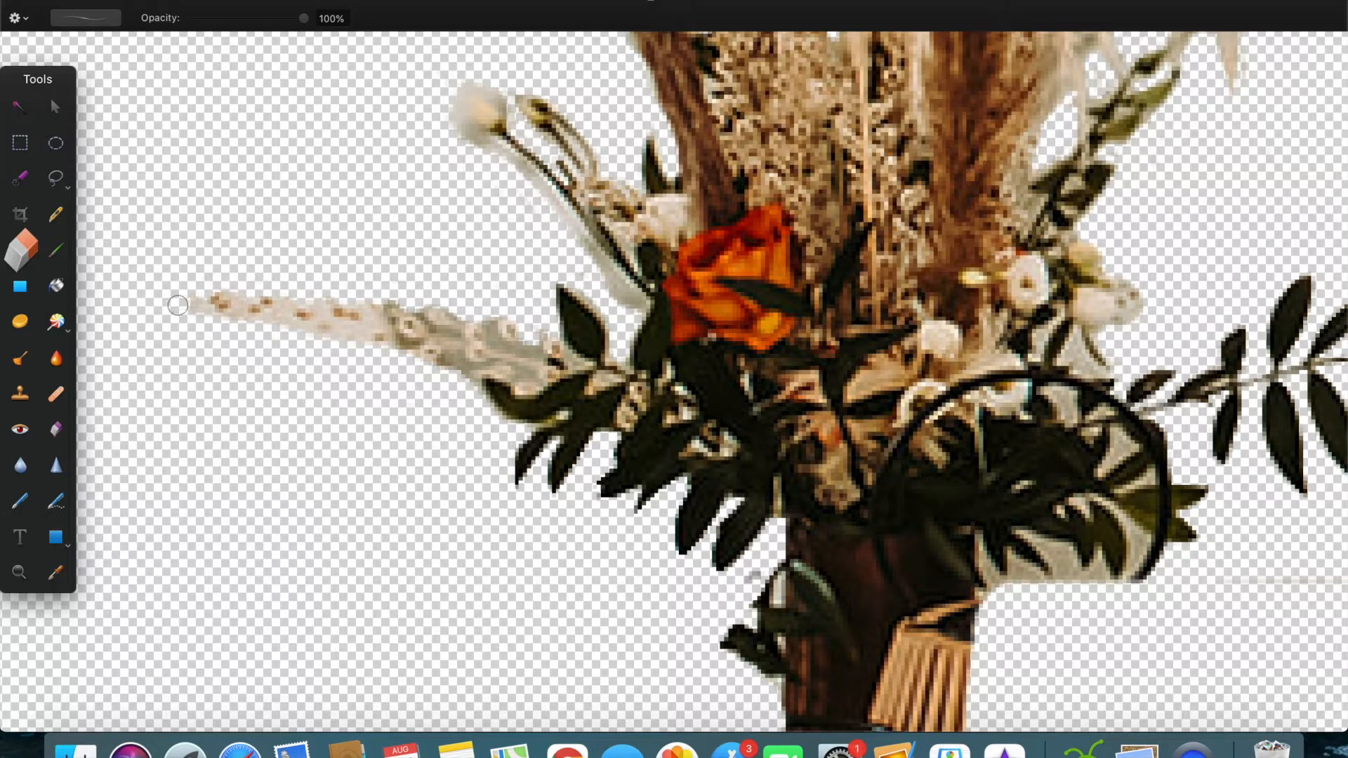
left_click_drag(396, 349, 446, 371)
scroll(487, 566, "right", 5)
scroll(894, 294, "down", 5)
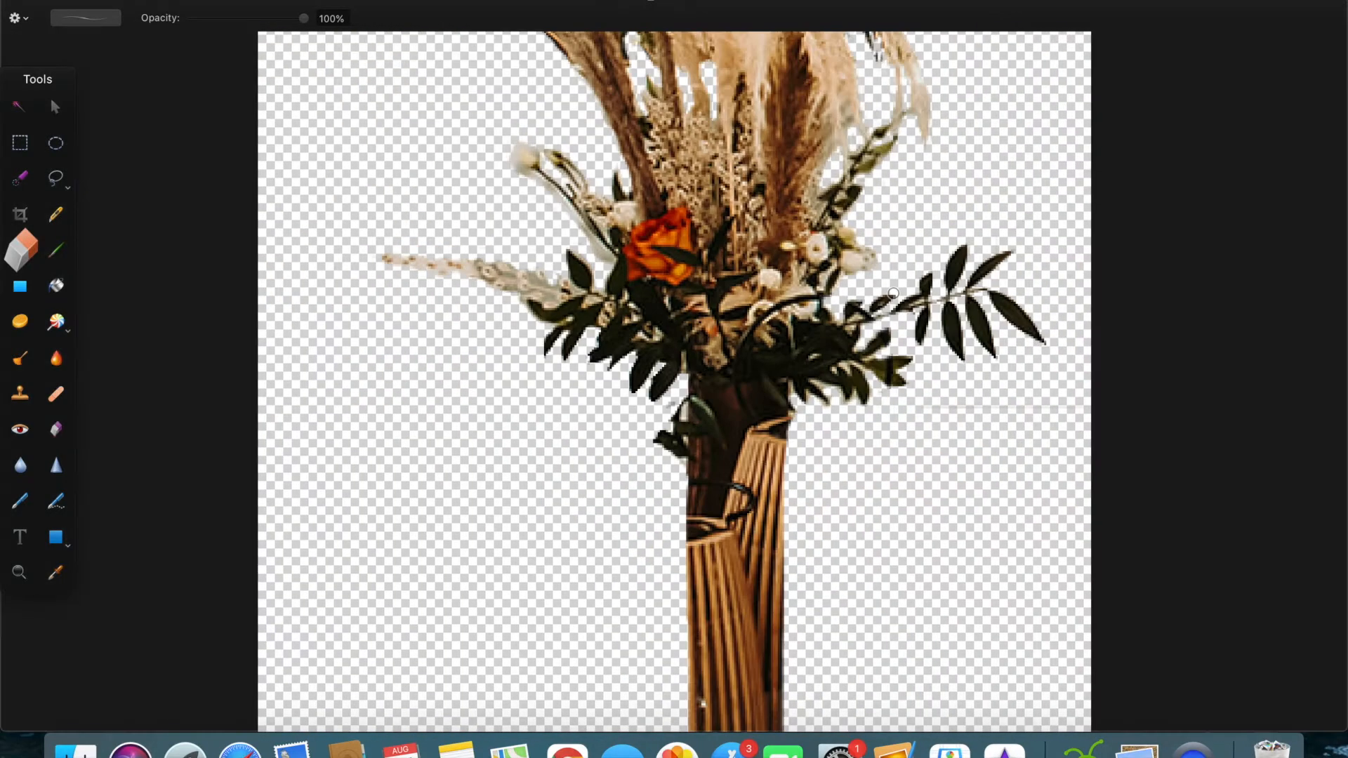
Step: Paint tan brush strokes where the right-hand leaf sprig joins the bouquet
left_click(56, 260)
scroll(373, 325, "up", 4)
scroll(842, 286, "up", 4)
mouse_move(779, 271)
left_mouse_down()
mouse_move(850, 307)
mouse_move(833, 314)
left_mouse_up()
scroll(848, 320, "down", 10)
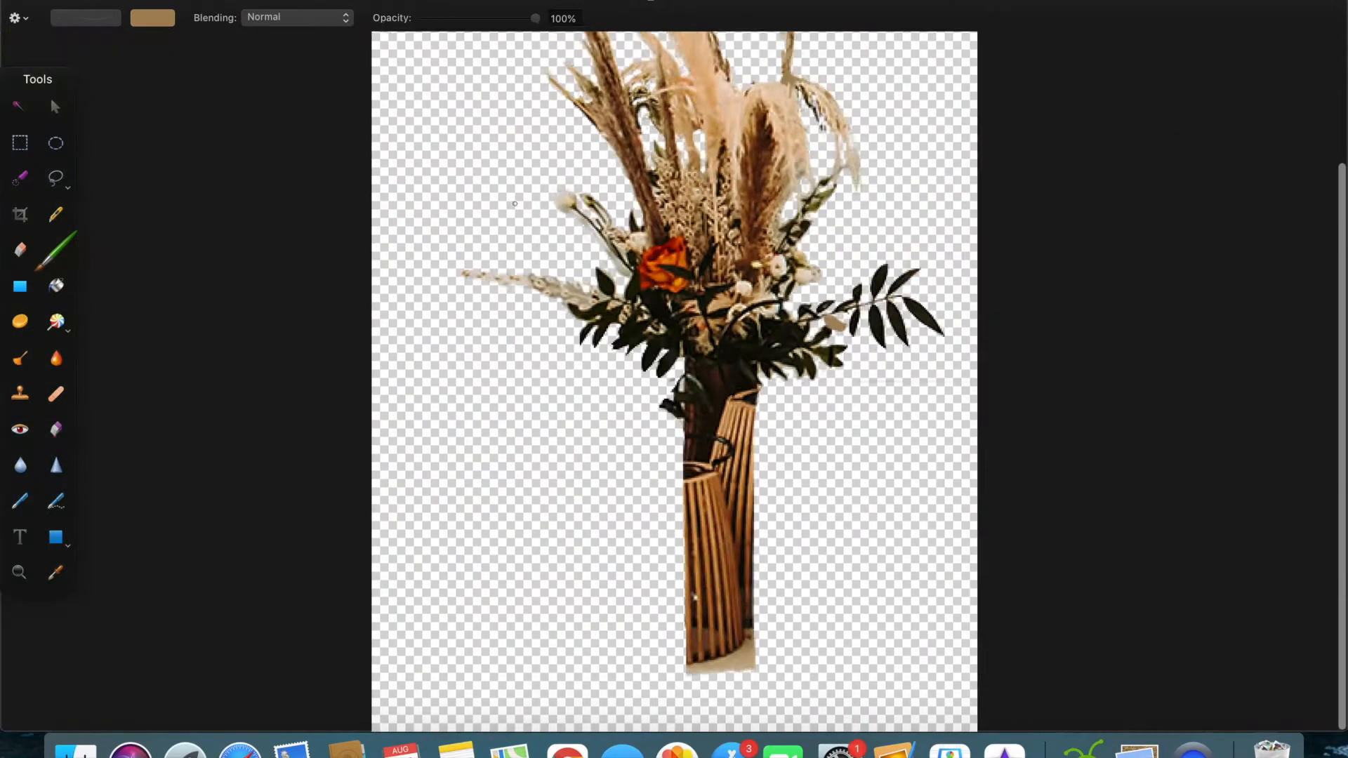
left_click(154, 2)
left_click(217, 188)
left_click(770, 234)
Step: Draw a blue rectangle and move and resize it over the lantern column beneath the bouquet
left_click(56, 537)
left_click_drag(461, 235, 637, 409)
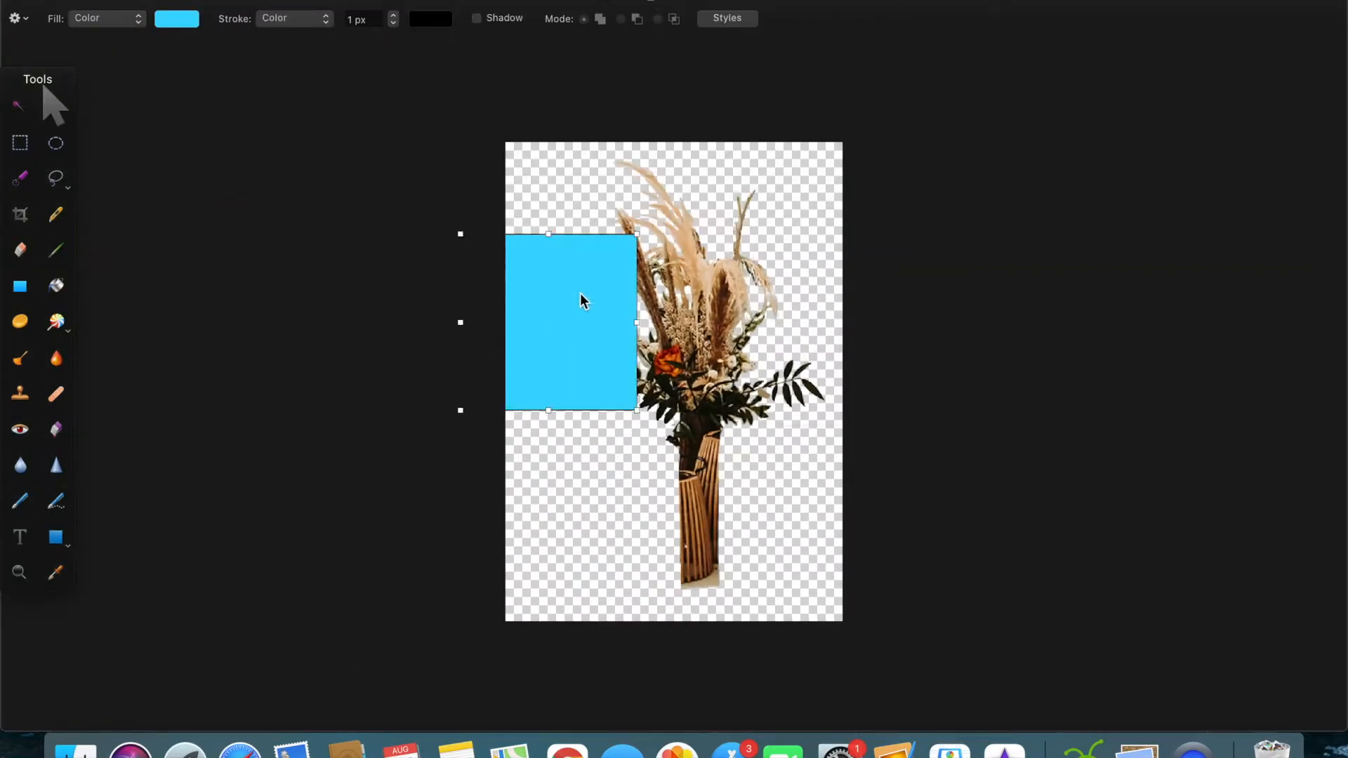
left_click_drag(580, 293, 730, 347)
left_click_drag(786, 464, 657, 415)
left_click_drag(639, 367, 678, 495)
scroll(677, 470, "up", 10)
scroll(675, 357, "down", 4)
Step: Adjust the blue rectangle into a narrow vase shape covering the column, with its upper edge beneath the leaves
left_click_drag(699, 372, 796, 519)
left_click_drag(849, 435, 829, 435)
left_click_drag(764, 320, 754, 161)
scroll(757, 320, "up", 3)
scroll(754, 165, "up", 2)
left_click_drag(754, 227, 754, 205)
key("super+0")
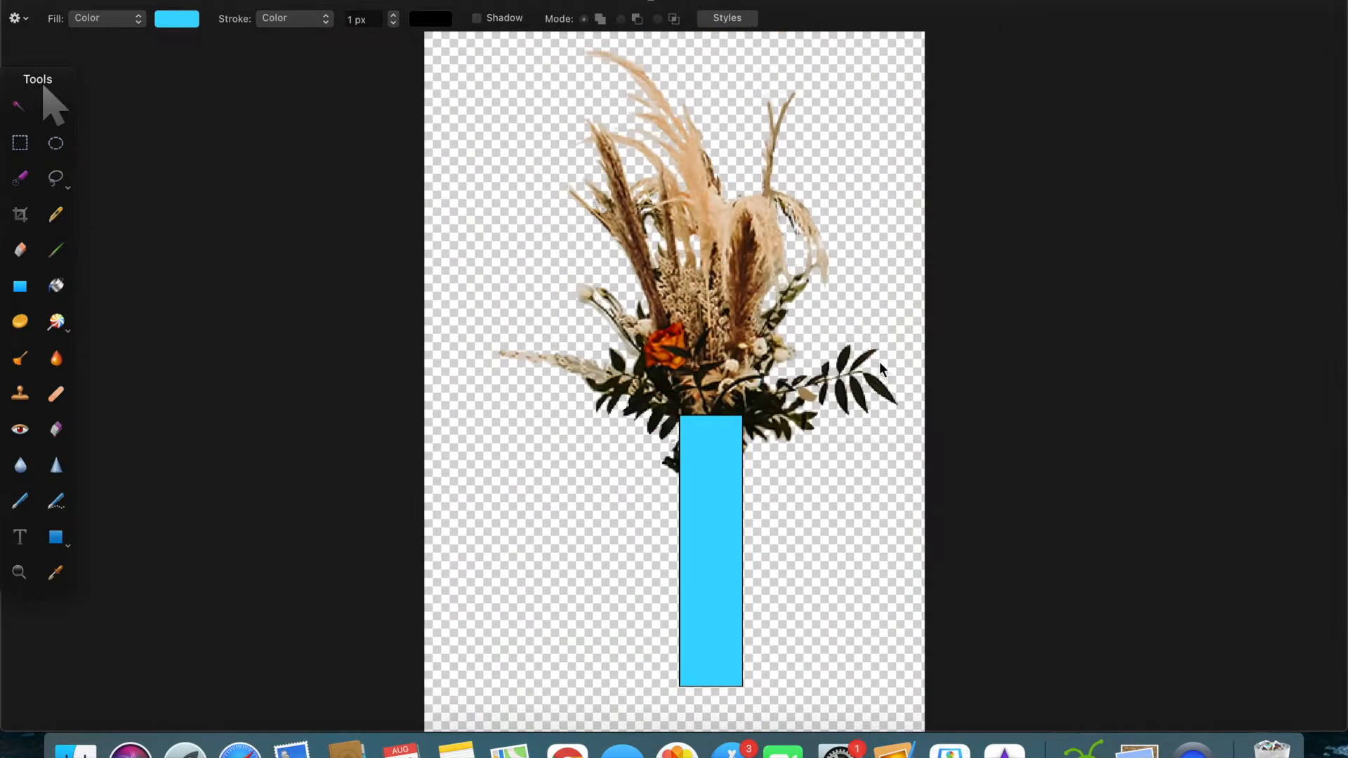
left_click_drag(743, 551, 683, 551)
Step: Export the bouquet cutout with its blue rectangular vase
left_click(160, 2)
left_click(219, 186)
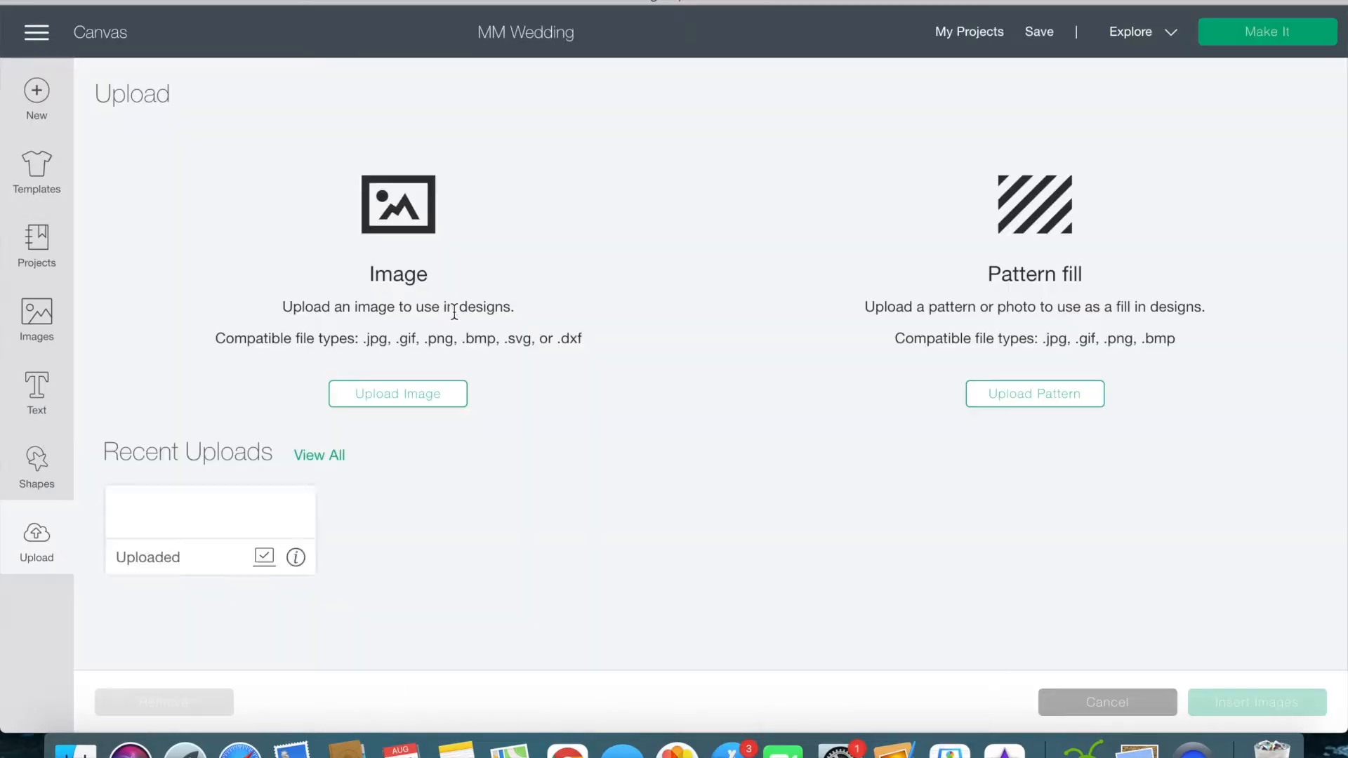
Step: Upload the bouquet-and-vase image with its transparent background and save it as a cut image
left_click(404, 393)
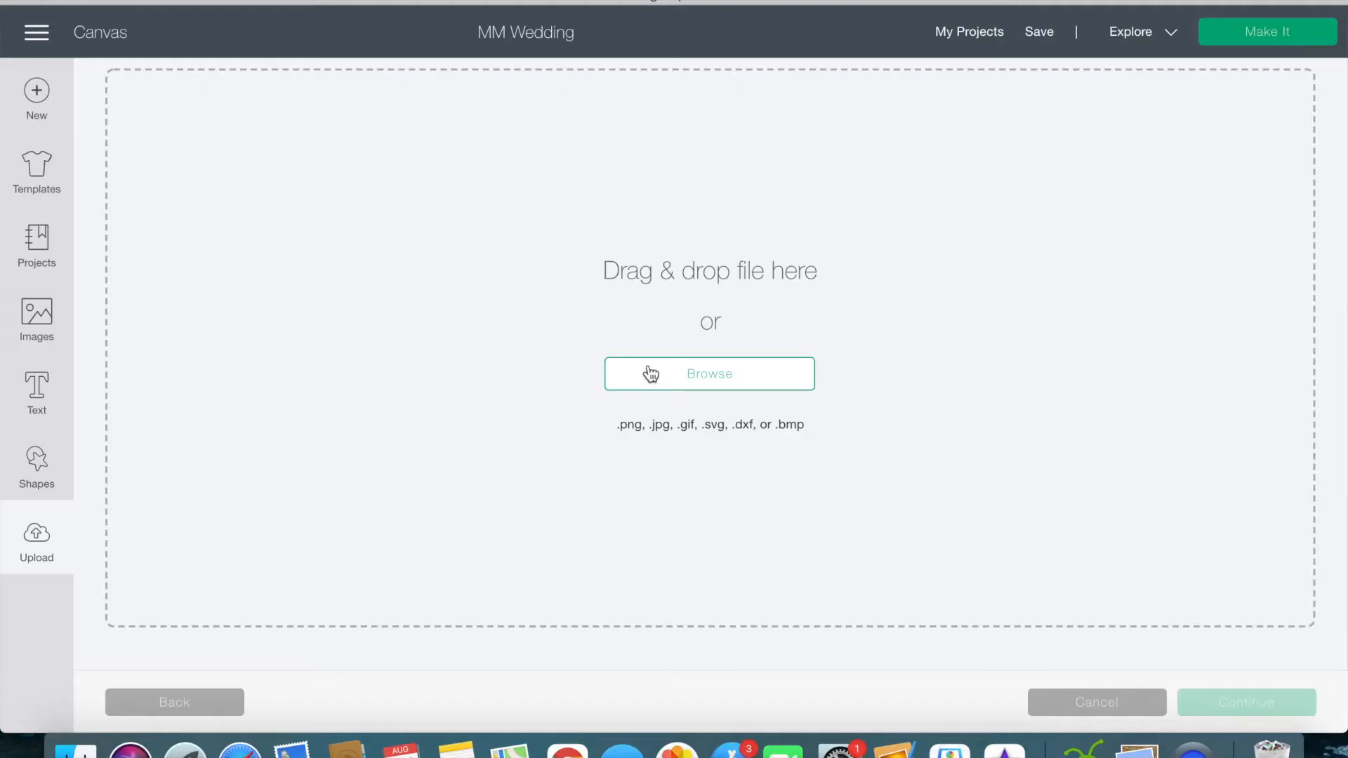
left_click(611, 377)
left_click(1119, 521)
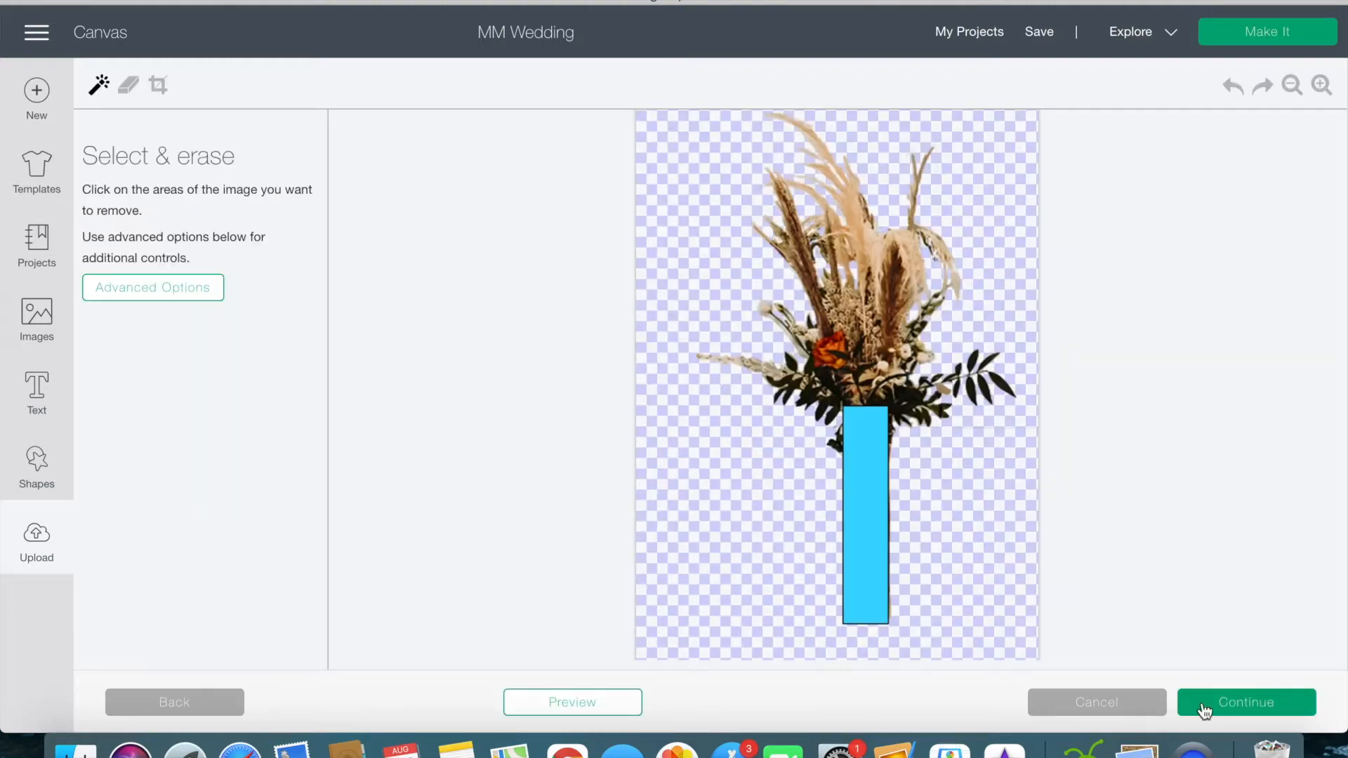
left_click(1191, 712)
left_click(516, 210)
left_click(1223, 704)
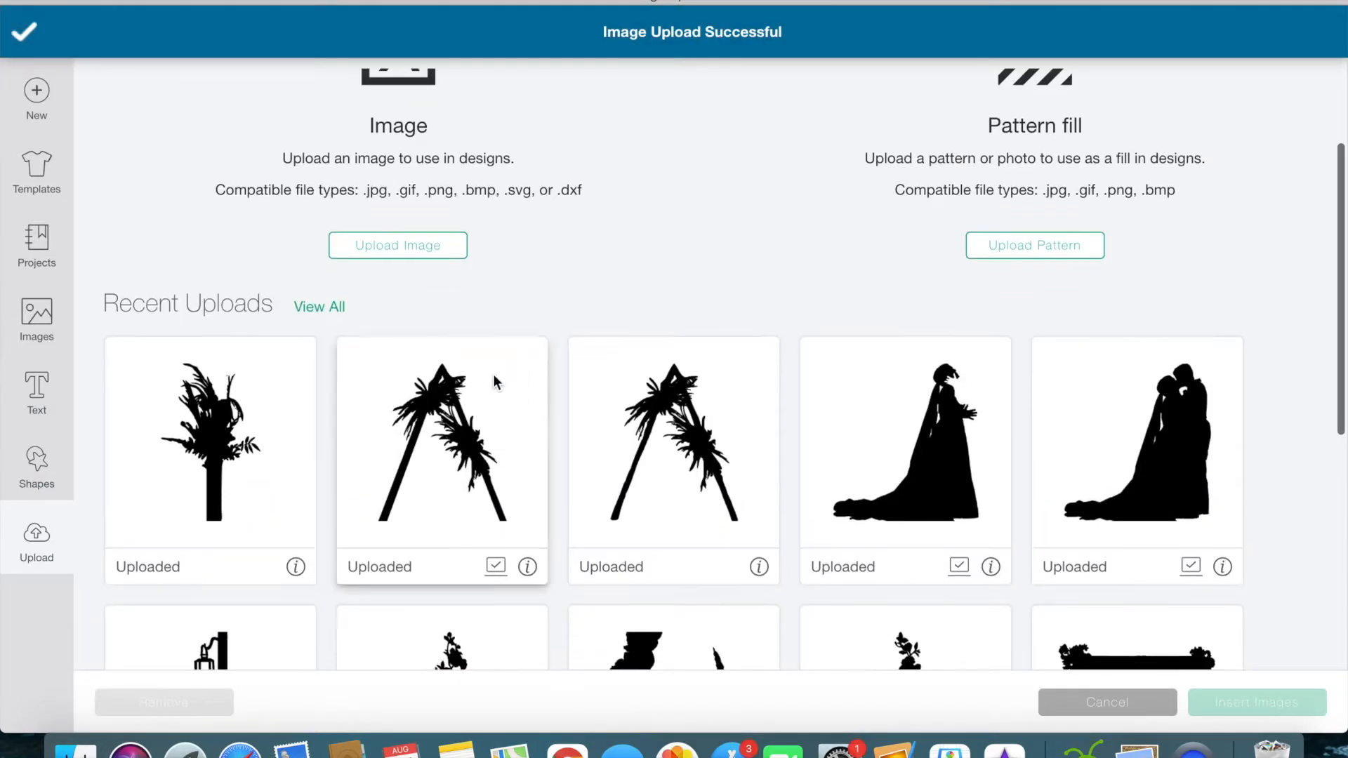
scroll(723, 372, "down", 3)
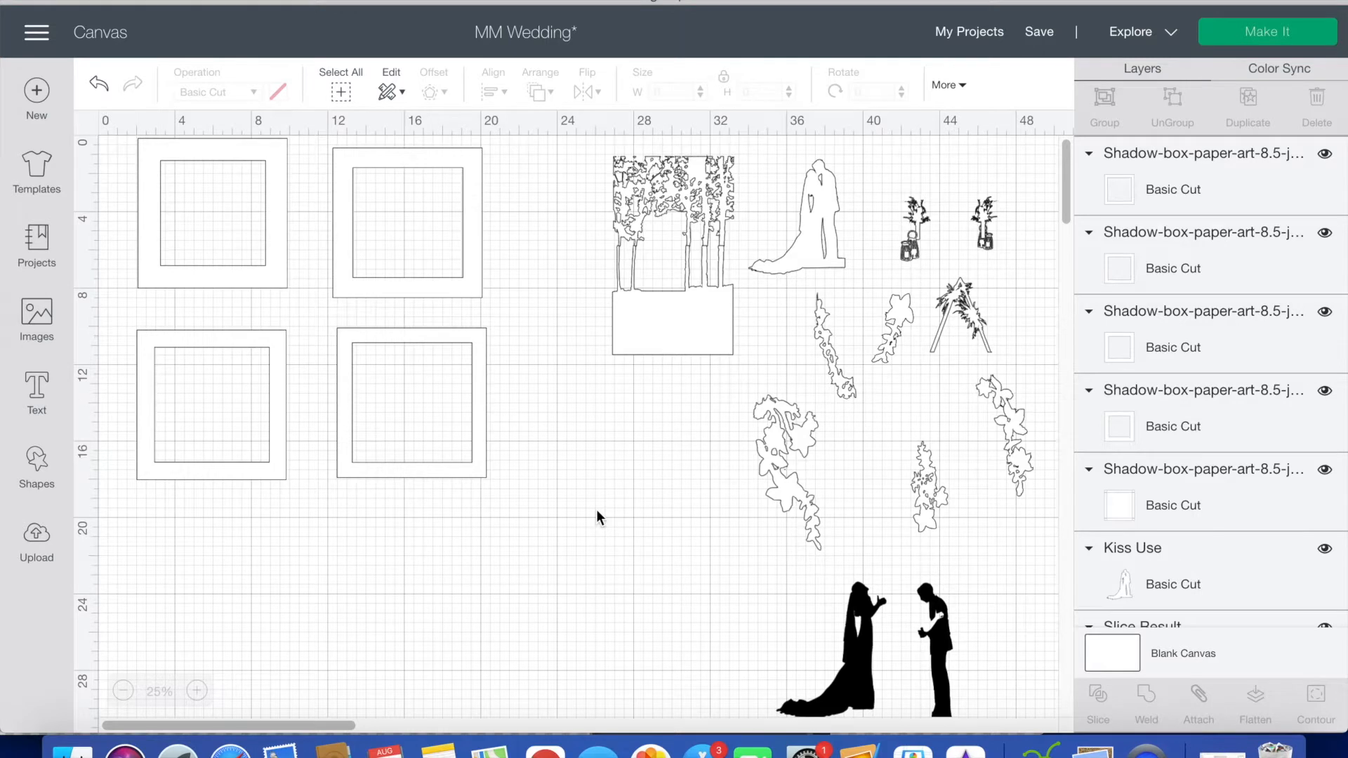
Step: Separate the sliced ground block from the tree band, shrink it, and move both pieces toward the first frame
left_click_drag(686, 329, 594, 431)
left_click_drag(656, 473, 620, 441)
scroll(588, 399, "up", 4)
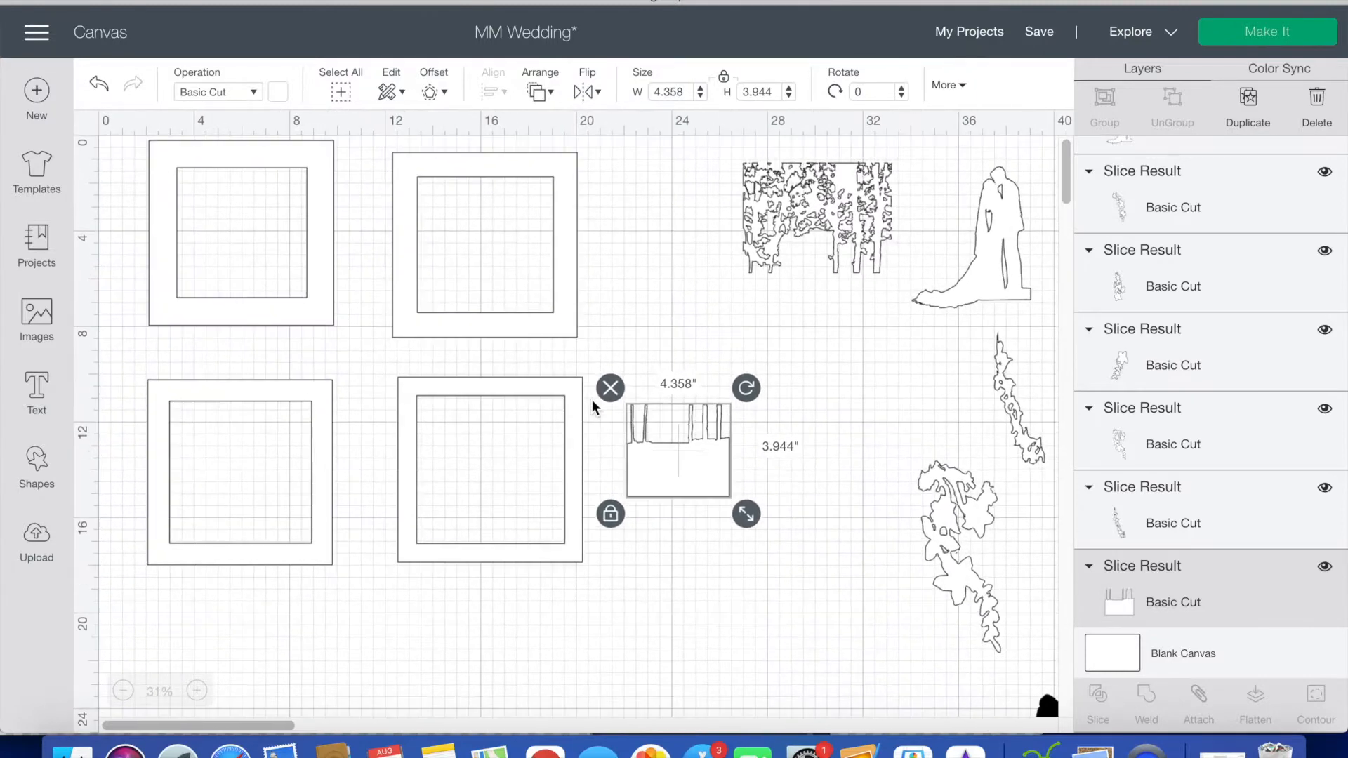
left_click_drag(704, 499, 556, 327)
left_click_drag(263, 281, 735, 502)
left_click_drag(898, 192, 271, 164)
left_click_drag(341, 274, 826, 242)
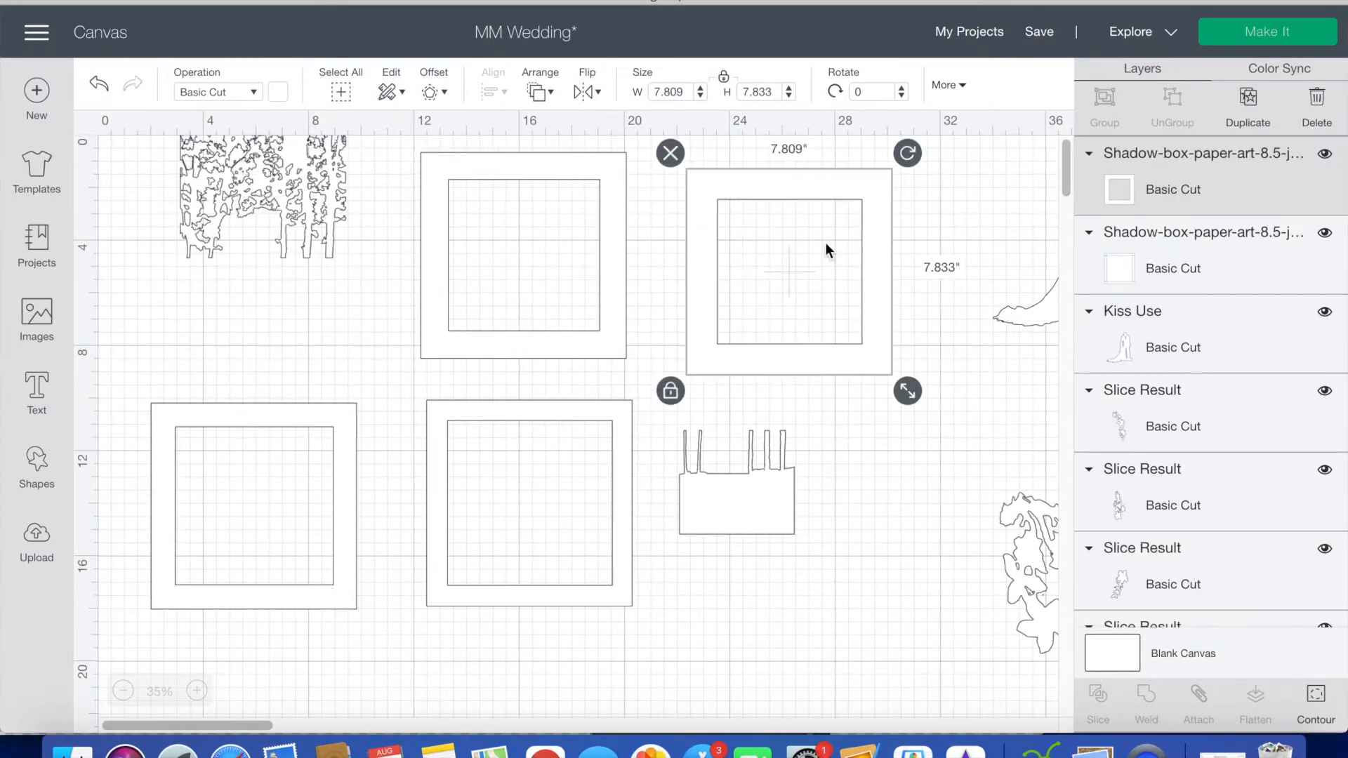
key("super+z")
key("super+z")
Step: Send the first frame to the back and move the tree band and ground block into the empty area beside the frames
left_click(300, 207)
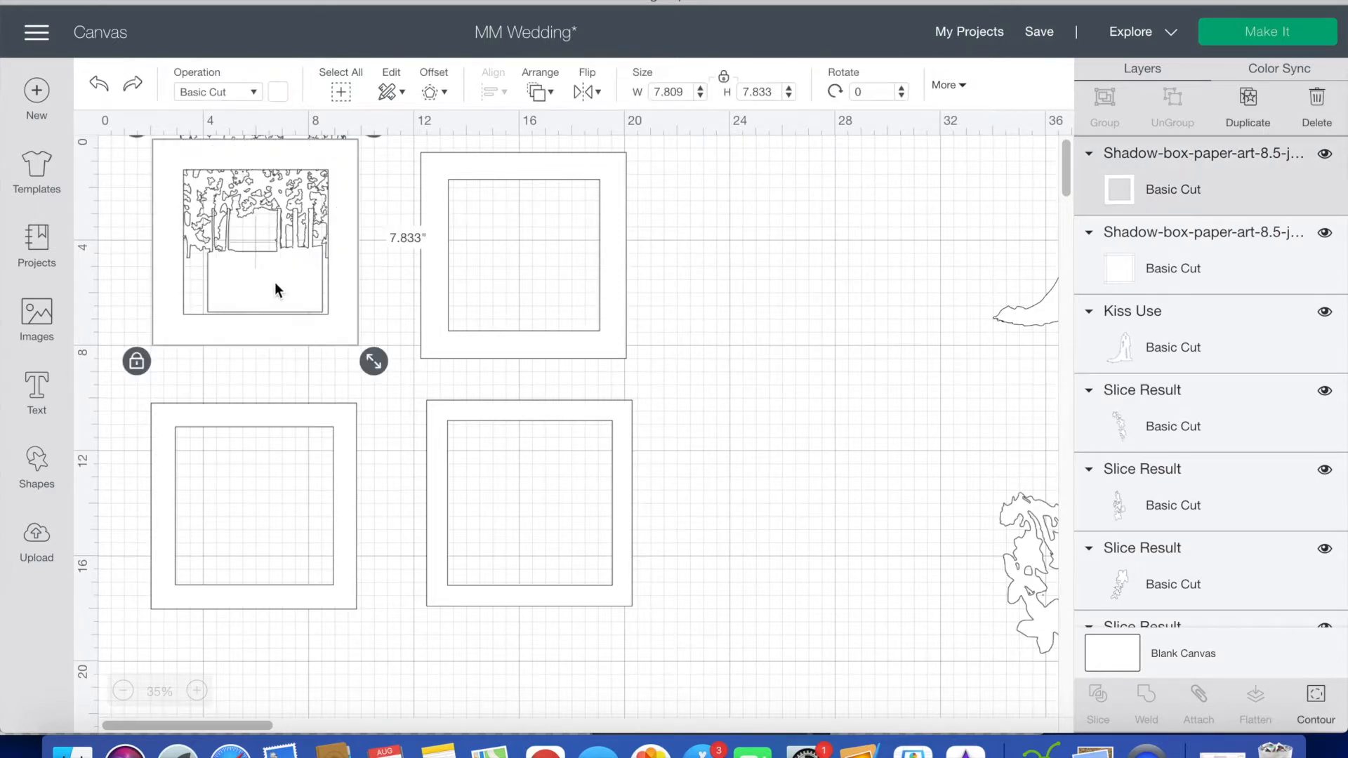
left_click(540, 92)
left_click(610, 123)
left_click_drag(261, 263, 682, 392)
left_click_drag(296, 197, 714, 226)
left_click_drag(702, 387, 781, 365)
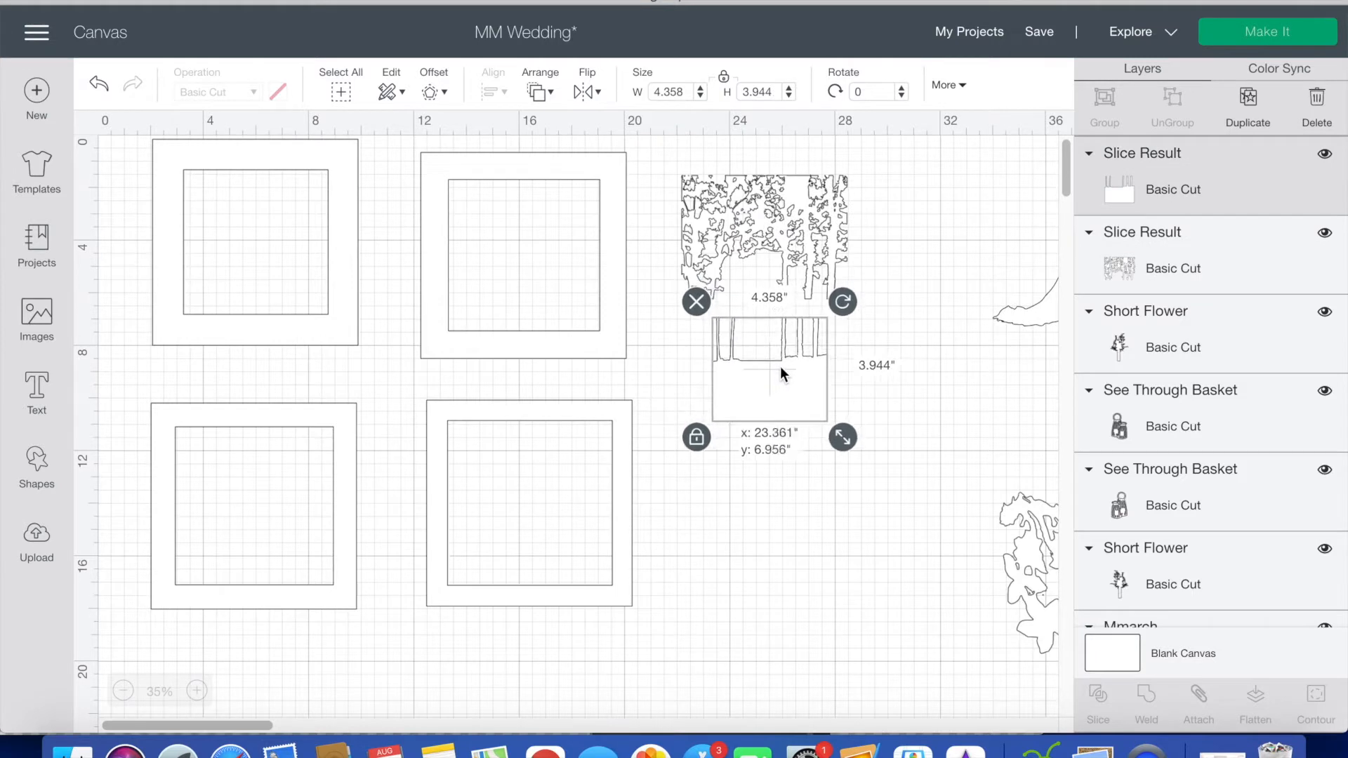
Step: Enlarge the ground block proportionally to the tree band's width and align it beneath the trunks
left_click_drag(843, 438, 885, 479)
left_click_drag(825, 446, 794, 419)
left_click(869, 587)
left_click(791, 427)
left_click_drag(861, 458, 867, 464)
left_click_drag(821, 412, 818, 412)
left_click(790, 629)
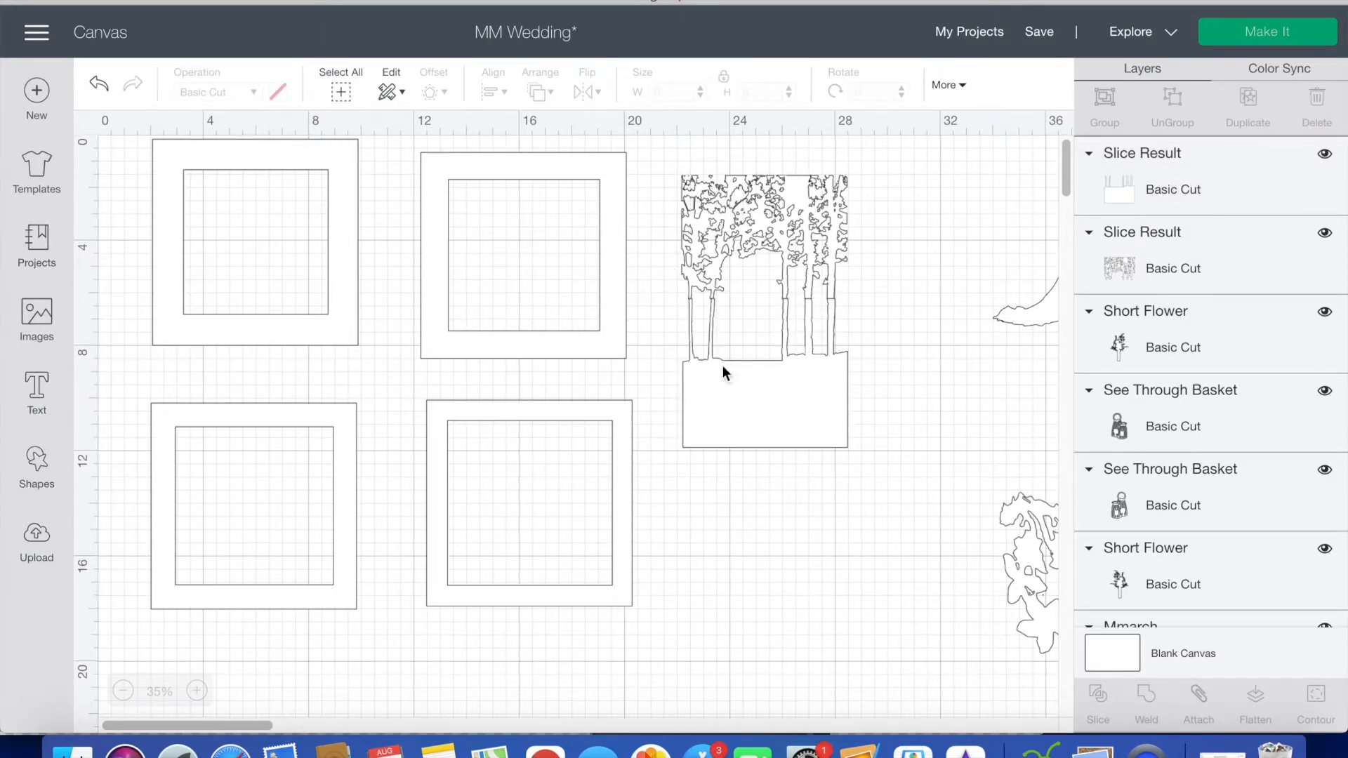
Step: Unlock the ground block's proportions and stretch it to about 6.2 by 10.6 inches
left_click(775, 390)
left_click_drag(868, 471, 859, 598)
left_click(930, 451)
left_click(809, 469)
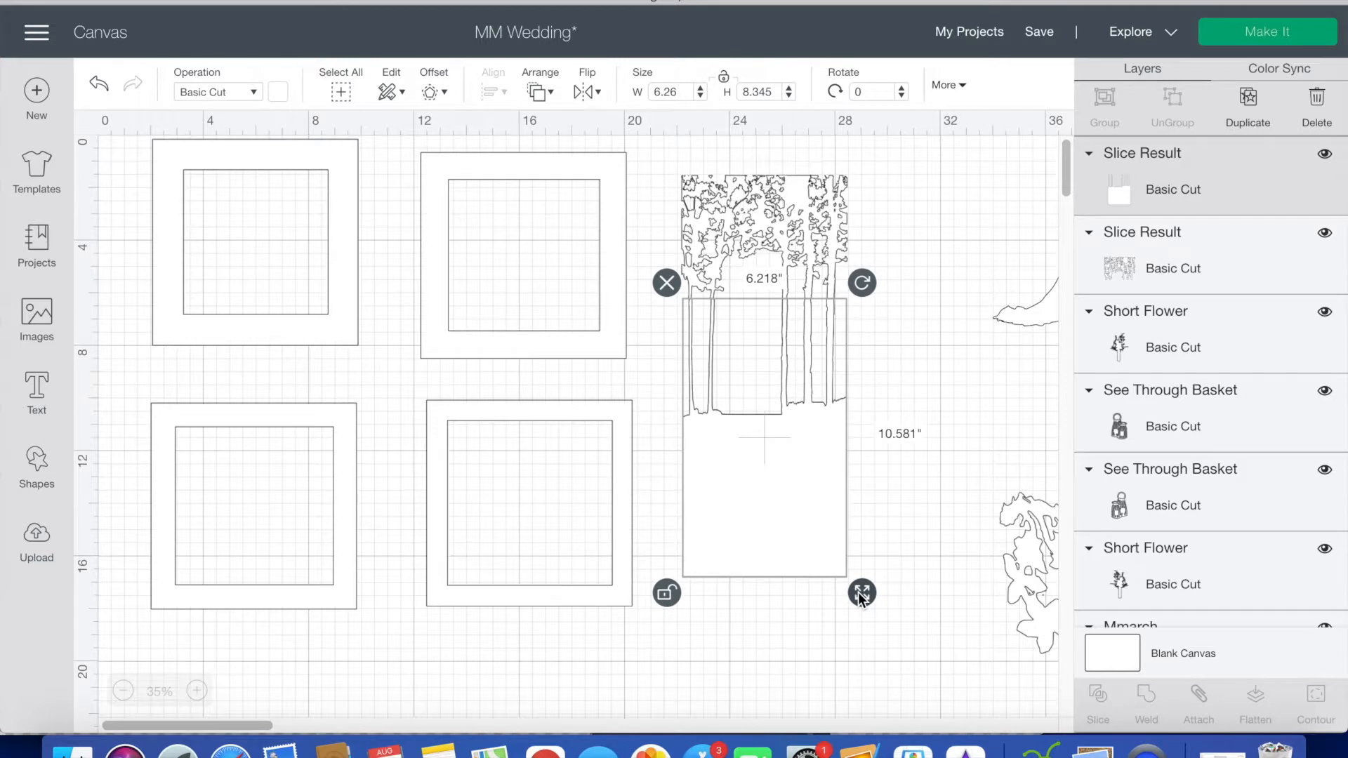
Step: Weld the tree band and the stretched ground block into one shape
left_click(897, 516)
left_click(788, 309)
left_click(791, 473, "shift")
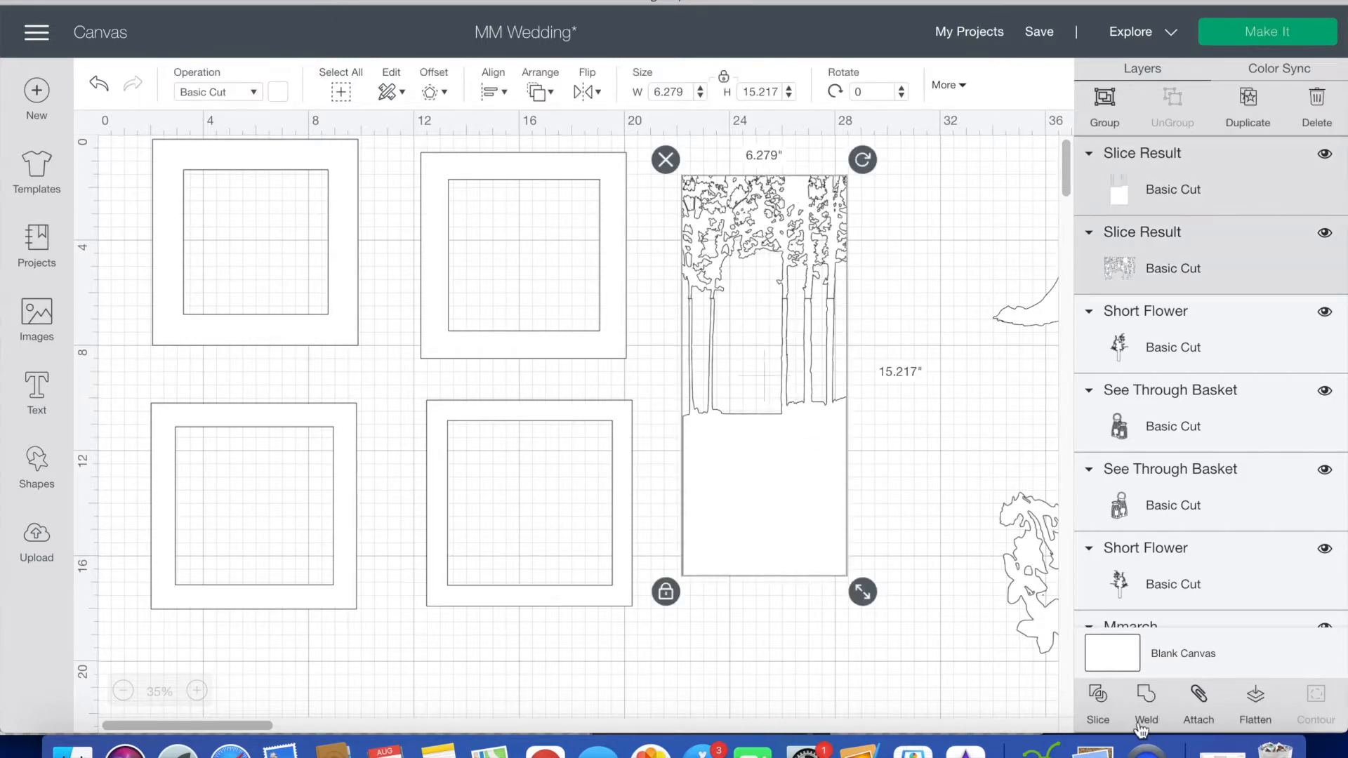
left_click(890, 441)
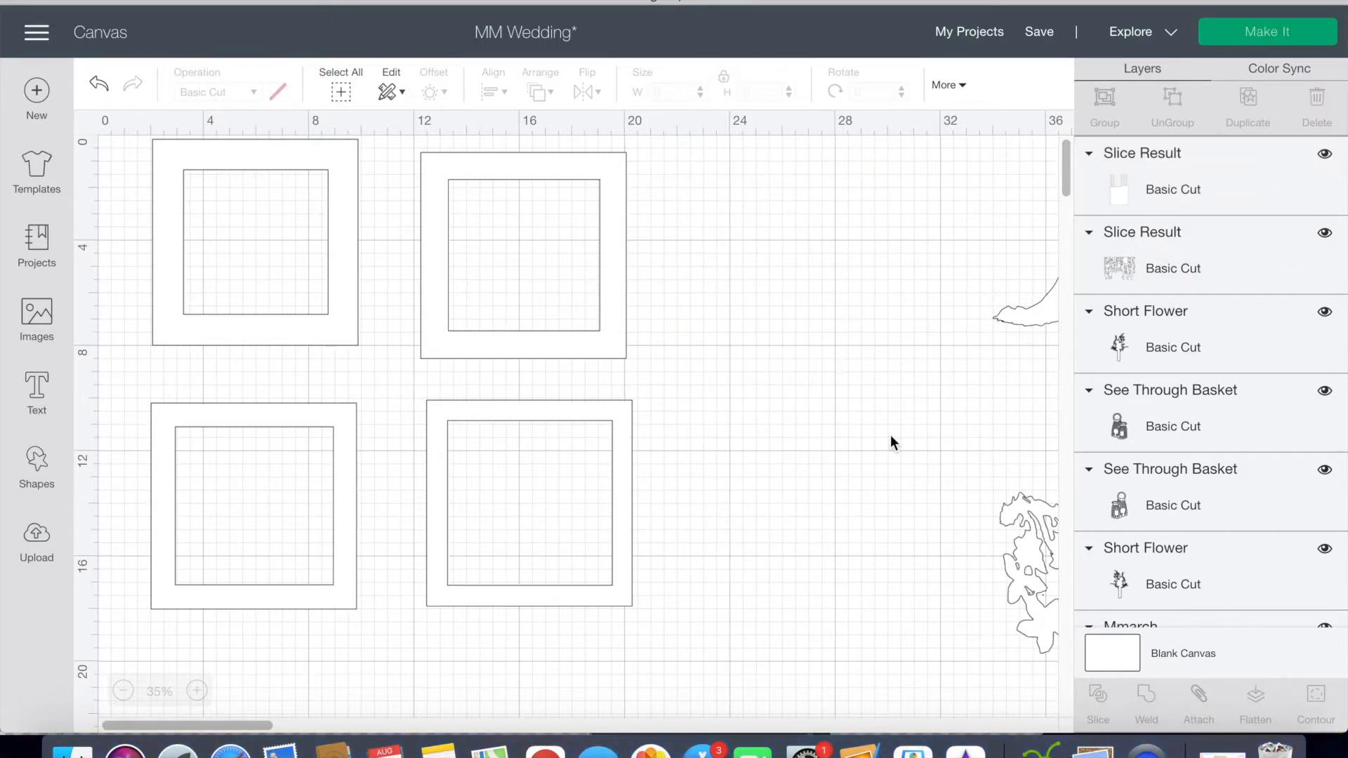
Step: Add a square and stretch it to about 3.6 by 16.8 inches over the left half of the welded trees
left_click(36, 467)
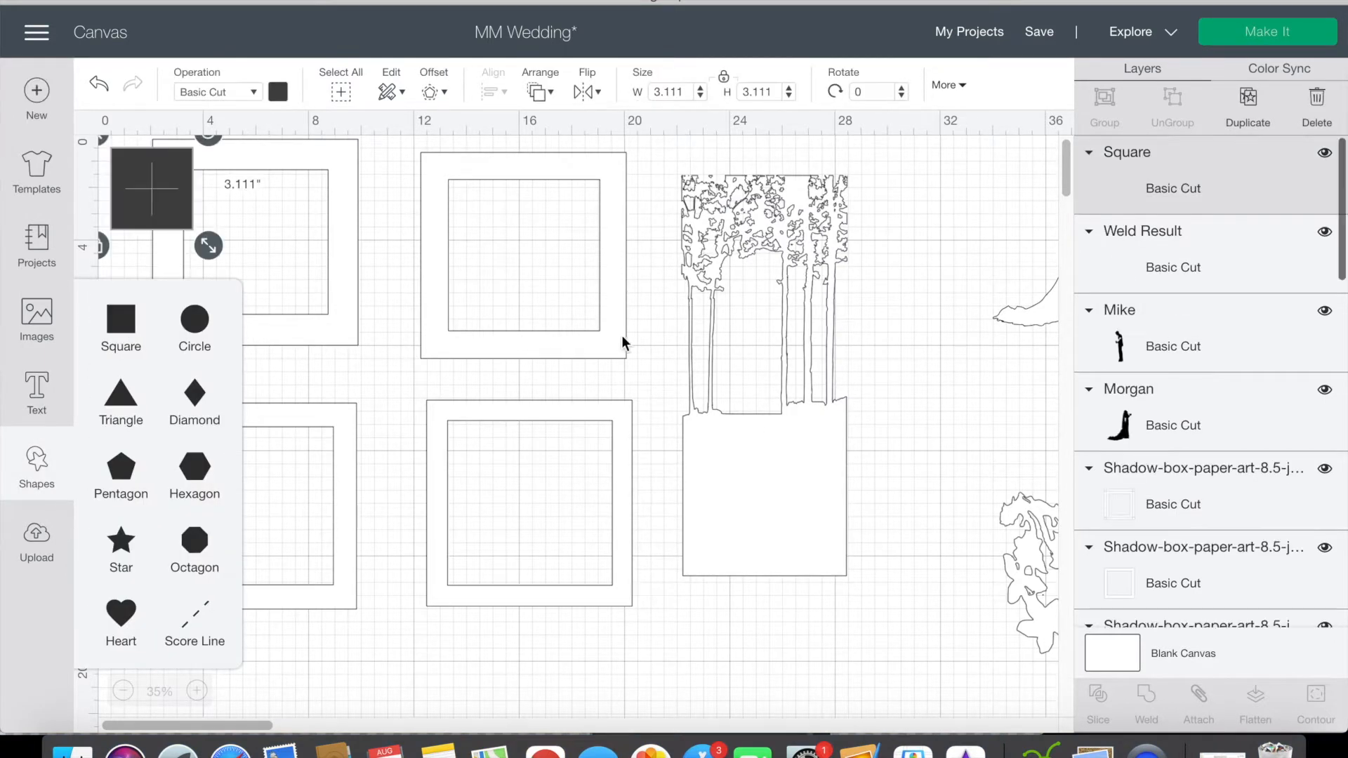
left_click_drag(181, 200, 738, 228)
left_click_drag(764, 273, 784, 624)
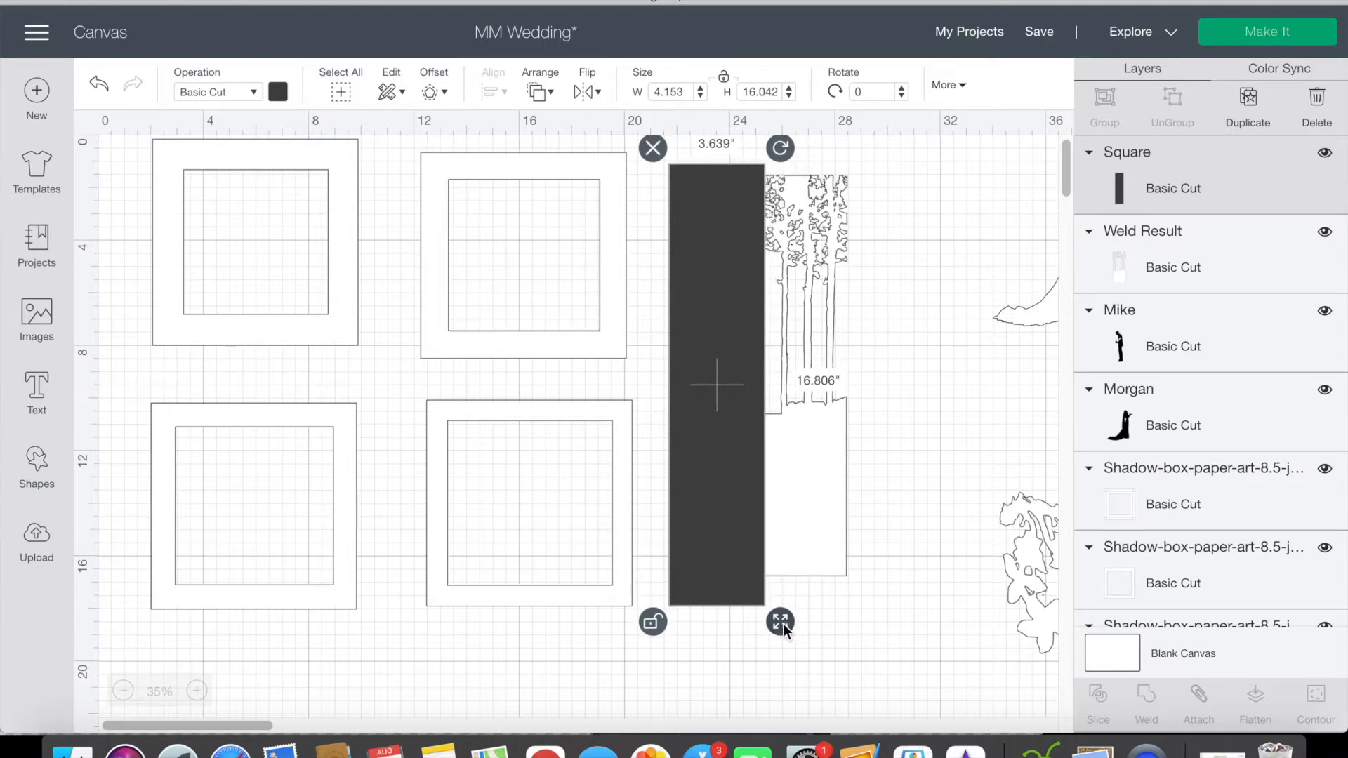
Step: Slice the welded trees with the black rectangle and delete the leftover rectangle pieces
left_click(819, 549, "shift")
left_click(1097, 701)
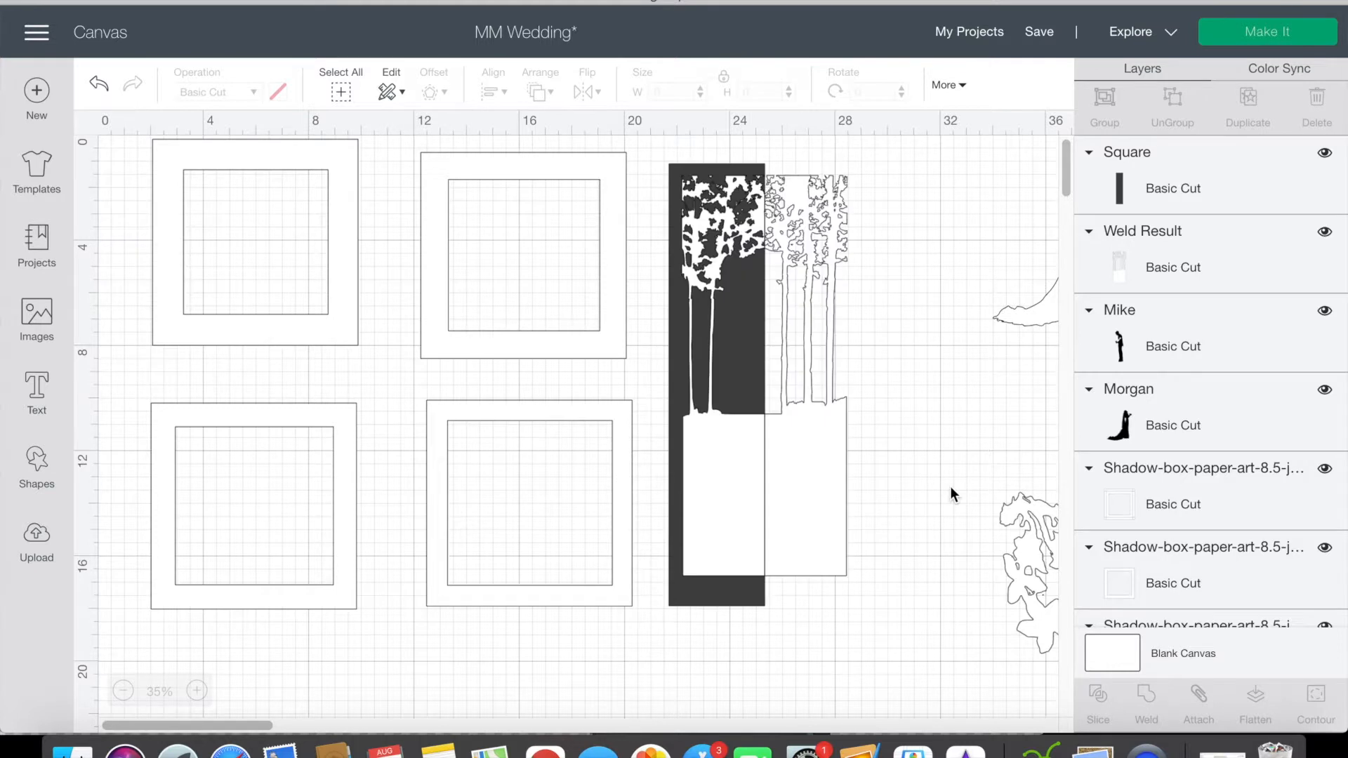
left_click(687, 596)
key("Delete")
left_click_drag(735, 512, 699, 577)
left_click(748, 433)
key("Delete")
Step: Move the left tree half over the first frame, scaled to about 2.7 by 13.1 inches, and shift the four frames down
left_click_drag(686, 523, 233, 254)
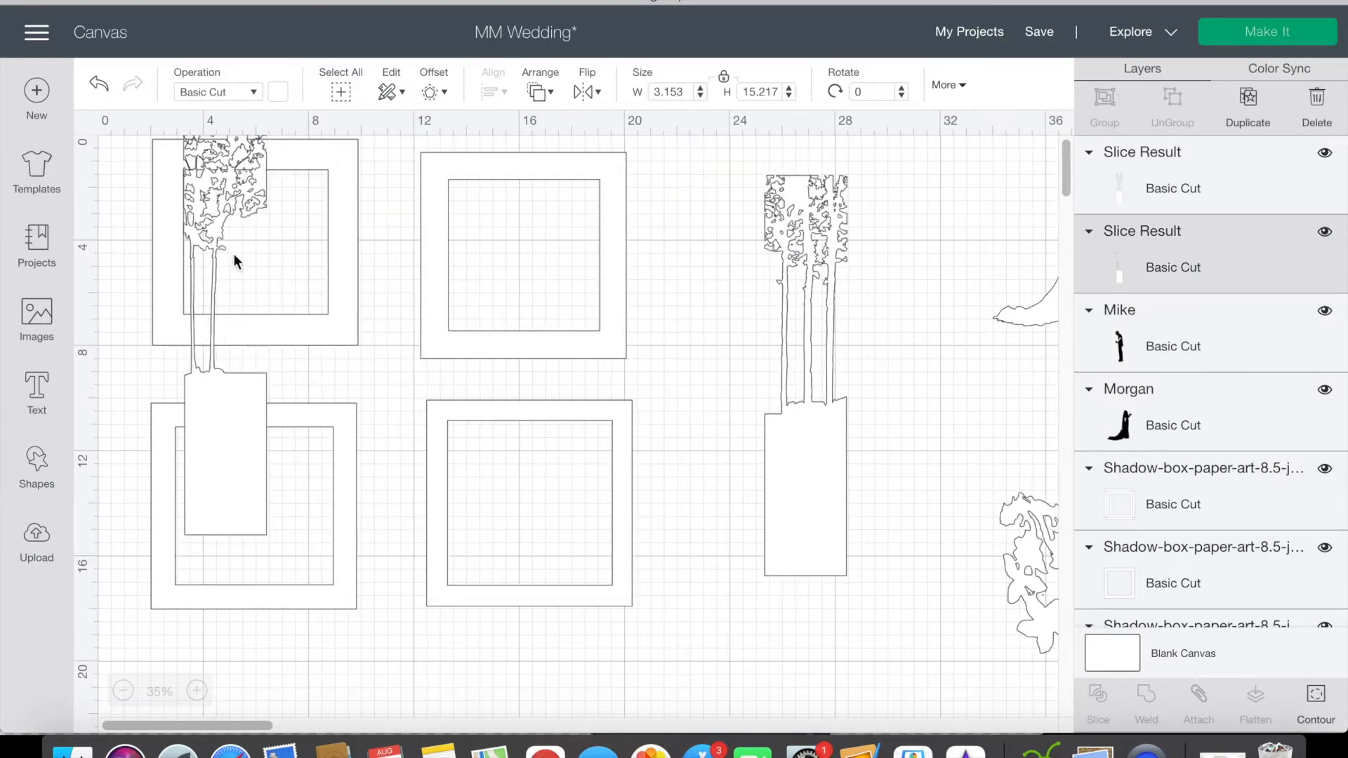
left_click_drag(282, 551, 269, 495)
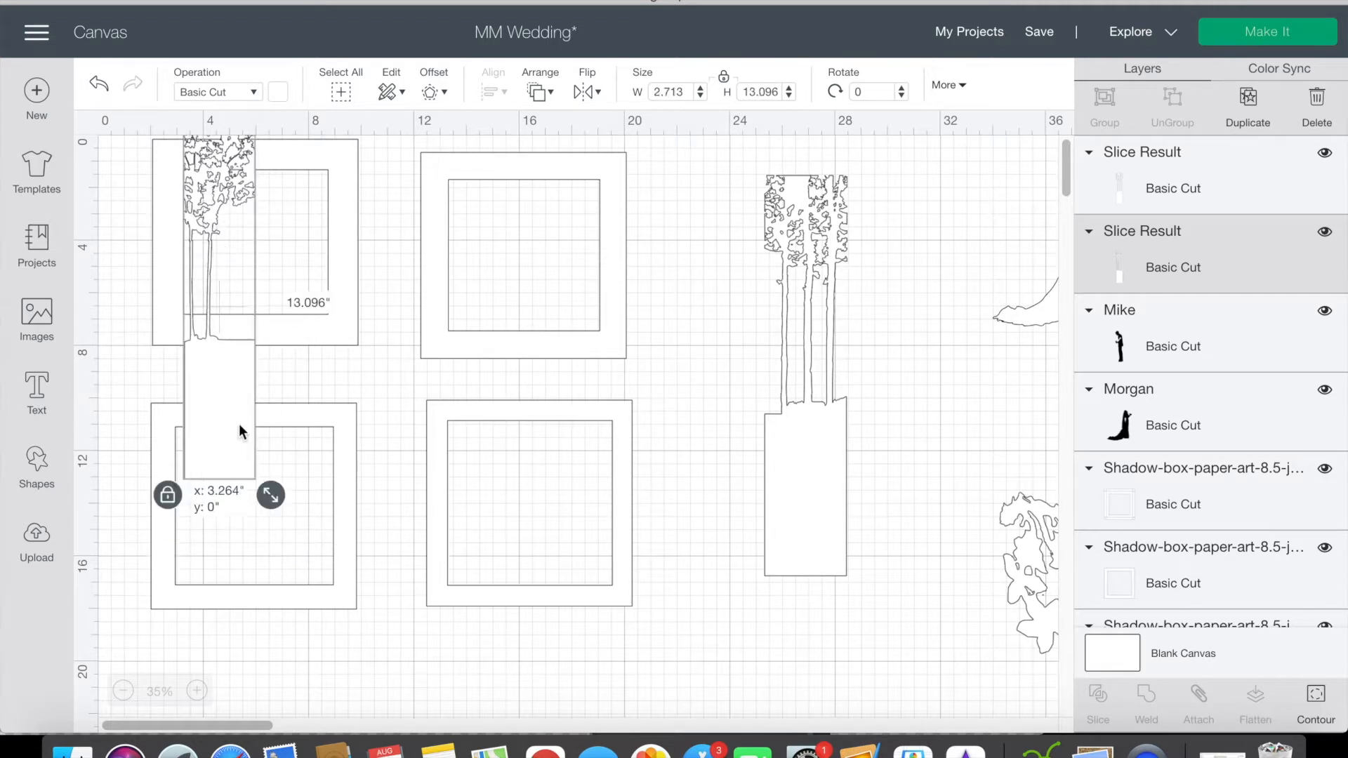
left_click_drag(329, 294, 344, 444)
Step: Lower the left tree half along the first frame's left side and scale it to about 2.34 by 11.3 inches
left_click_drag(238, 406, 241, 520)
left_click_drag(282, 595, 272, 557)
left_click_drag(236, 475, 234, 470)
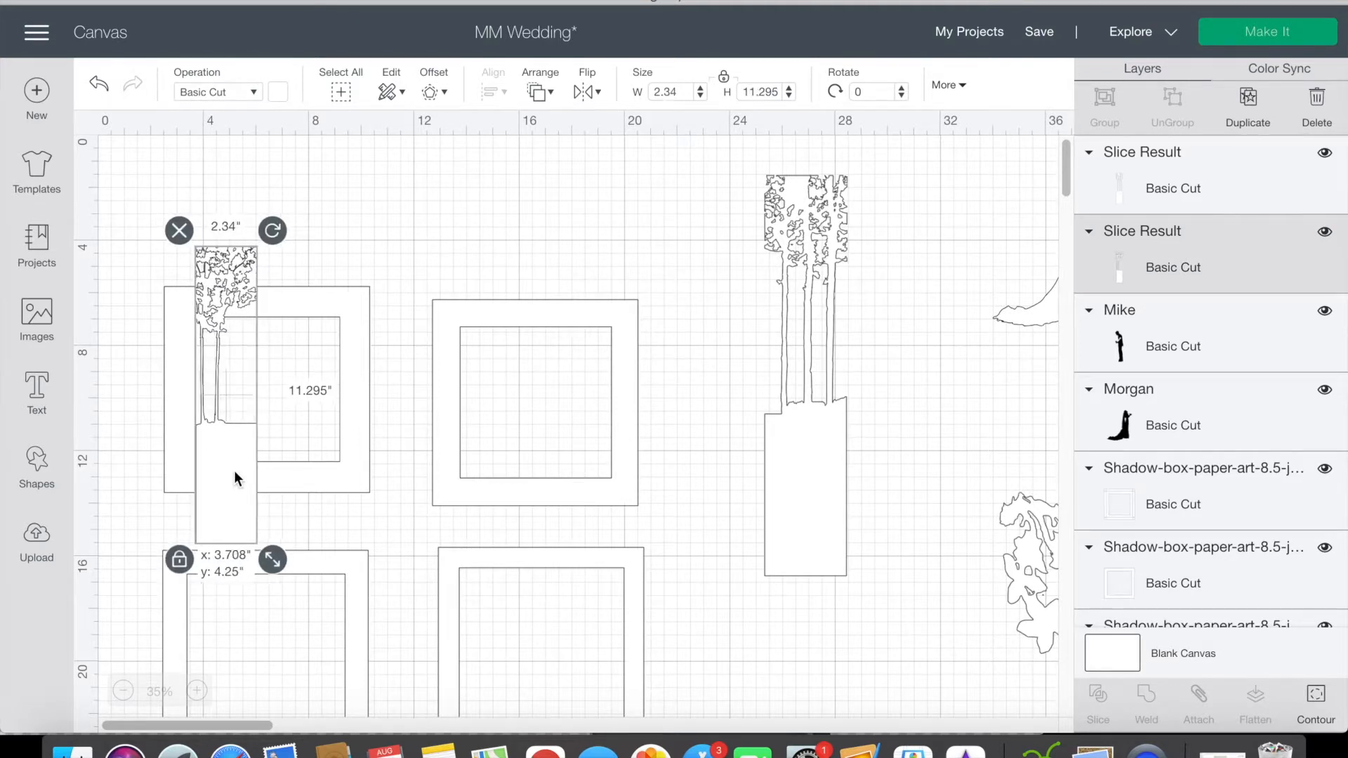
Step: Scale the right tree half to about 2.25 by 10.9 inches and place it on the first frame's right side
left_click(789, 420)
left_click_drag(857, 571, 858, 460)
left_click_drag(804, 407, 331, 508)
left_click(219, 516)
left_click(385, 502)
left_click(331, 507)
left_click(737, 426)
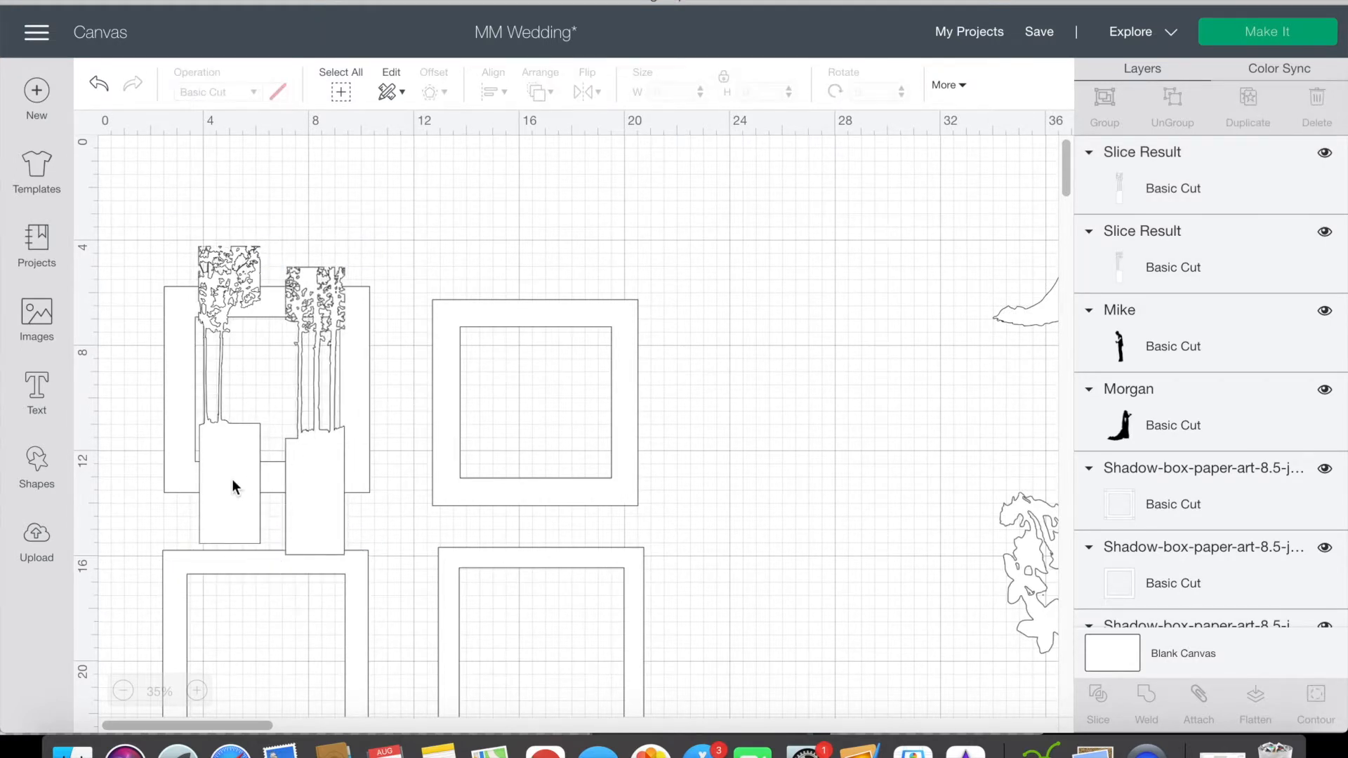
Step: Reduce the left tree half to about 2.0 by 9.7 inches and realign it with the frame opening's left edge
left_click(231, 480)
left_click_drag(277, 560, 269, 535)
left_click_drag(244, 469, 244, 489)
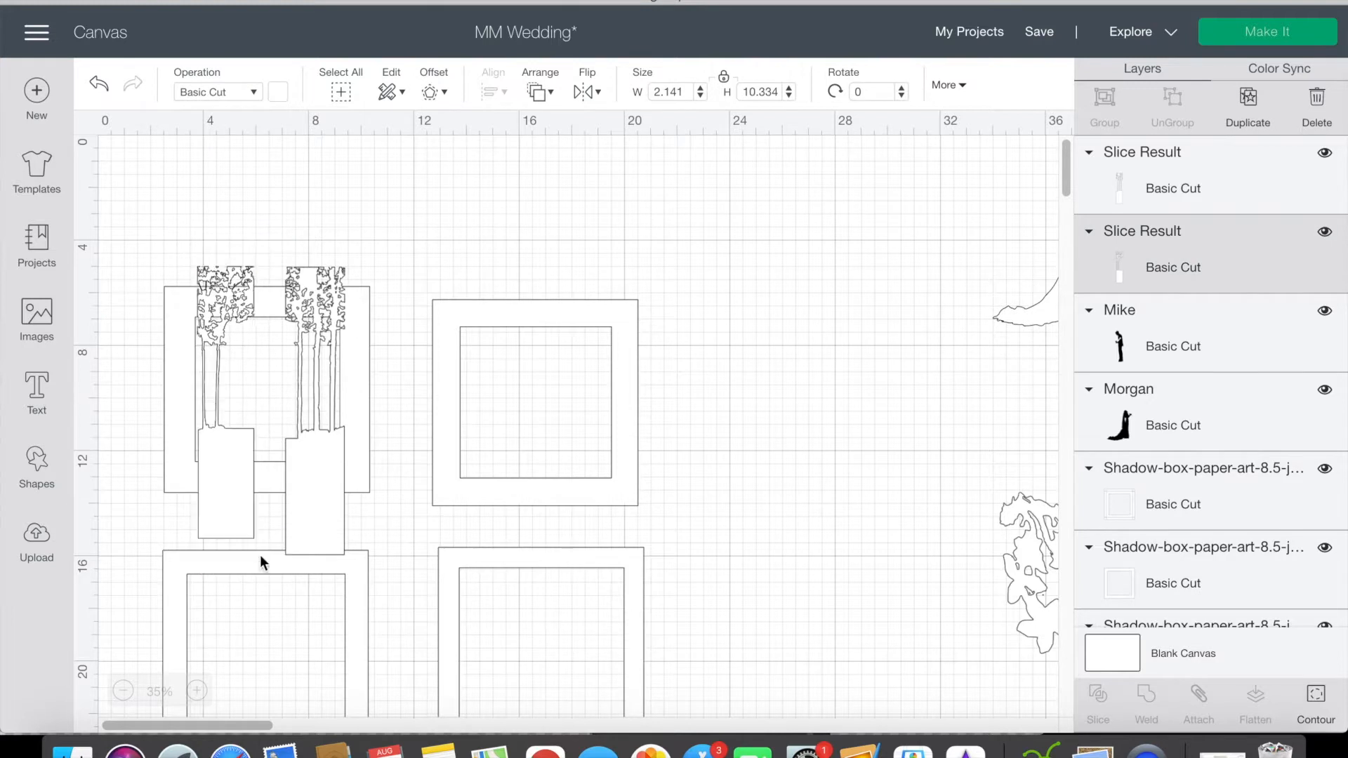
left_click_drag(268, 555, 265, 538)
left_click_drag(233, 468, 230, 480)
left_click(723, 394)
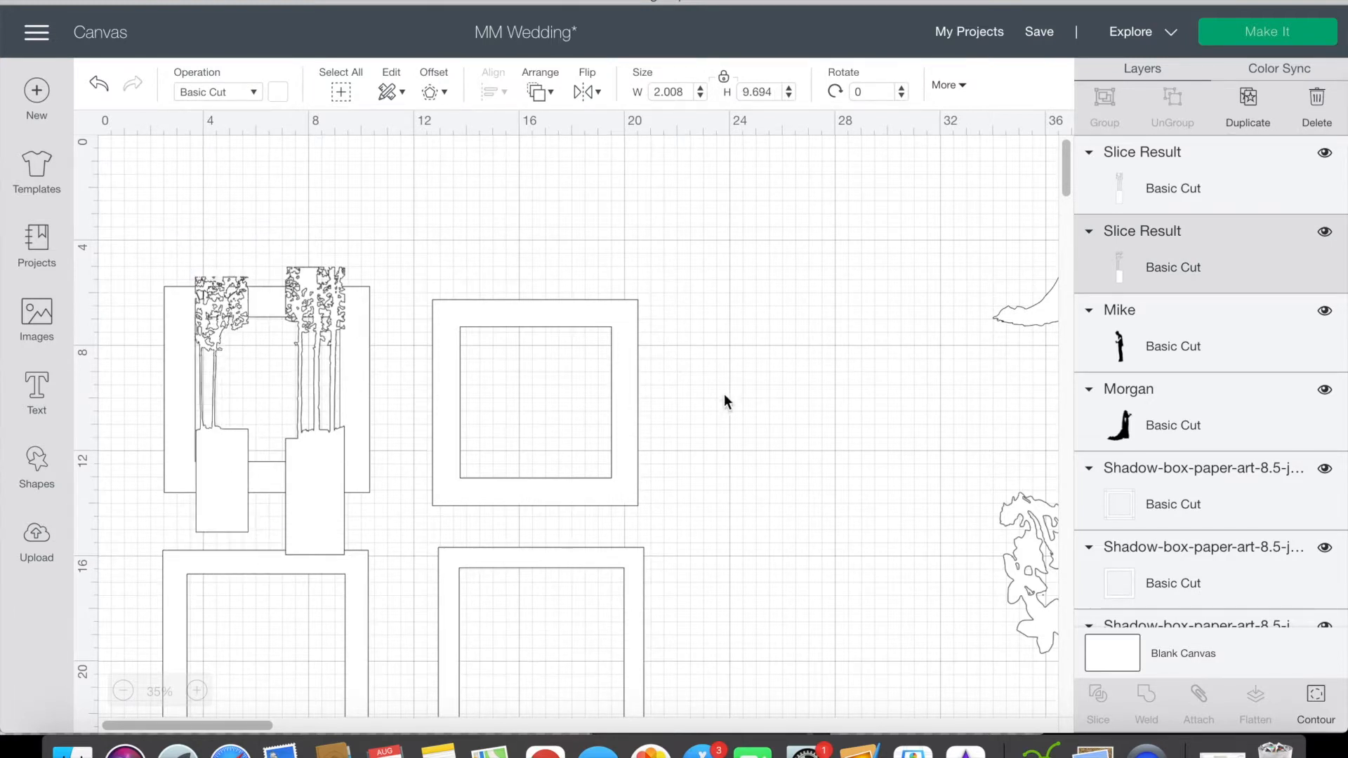
Step: Reduce the right tree half to about 2.08 by 10.13 inches
left_click(317, 470)
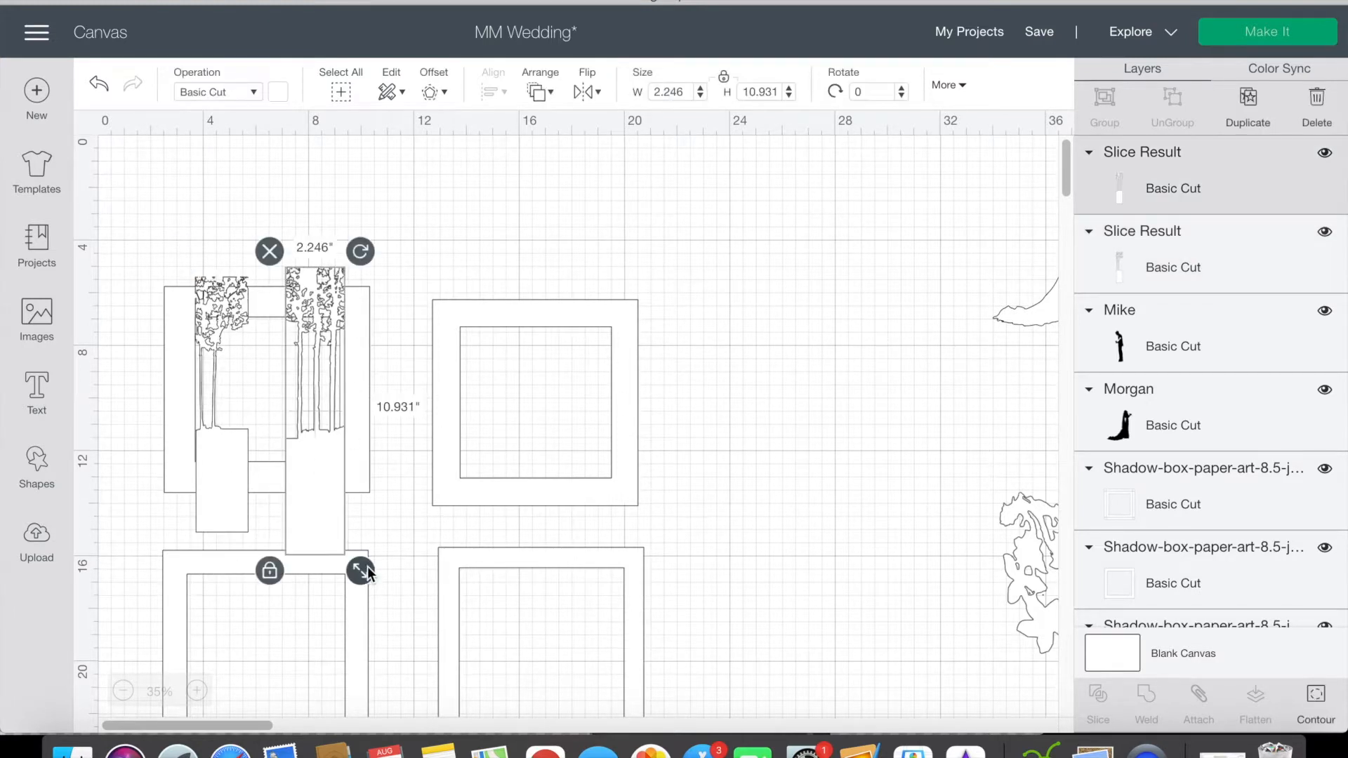
left_click_drag(358, 566, 356, 555)
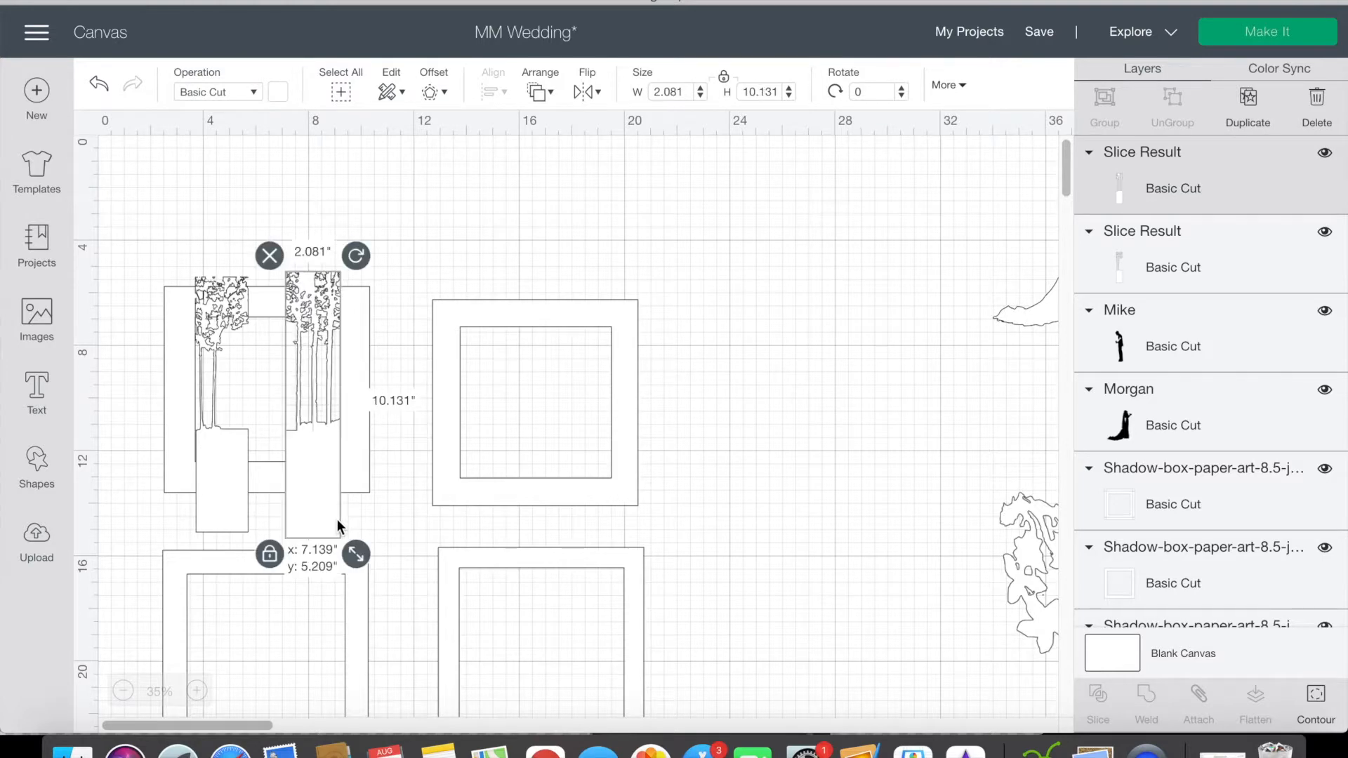
left_click(829, 339)
Step: Widen the left tree half to about 2.18 inches while keeping its height
scroll(827, 333, "down", 2)
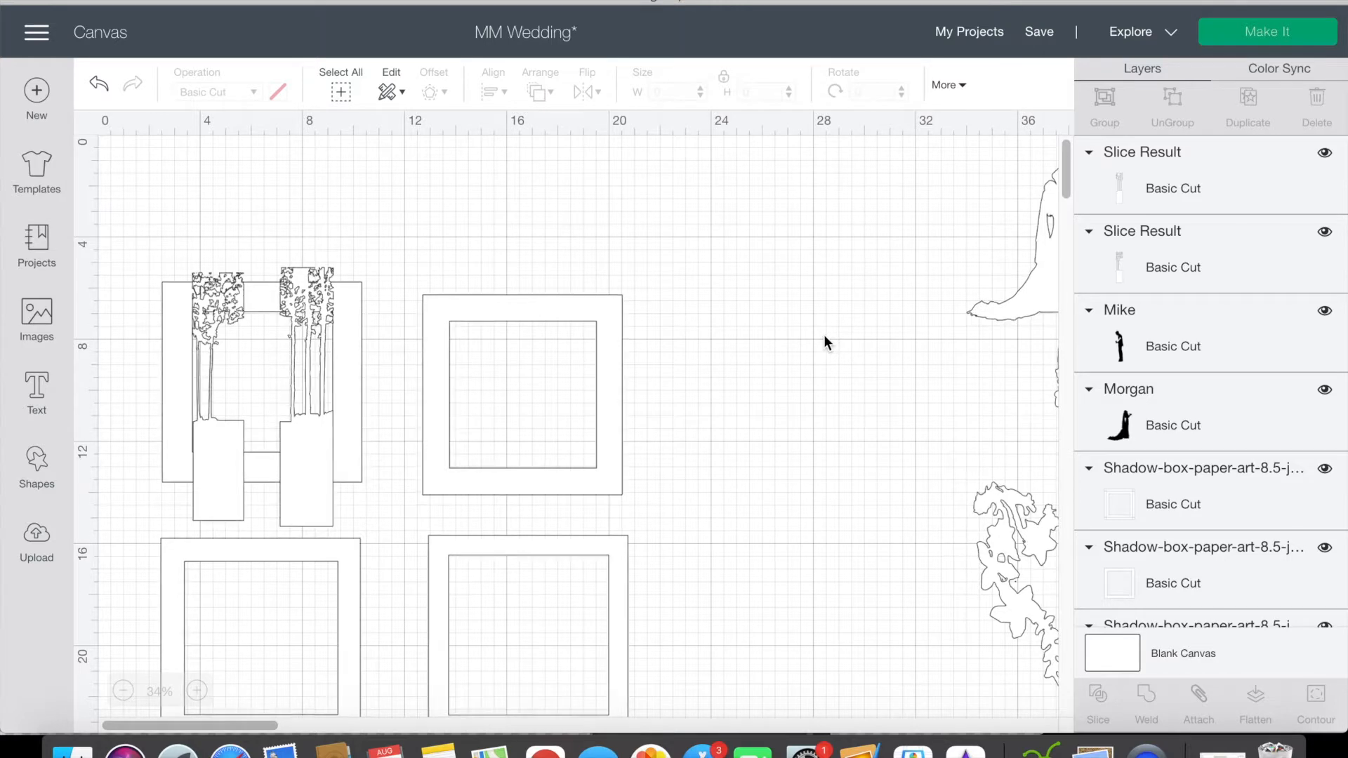
scroll(334, 331, "up", 4)
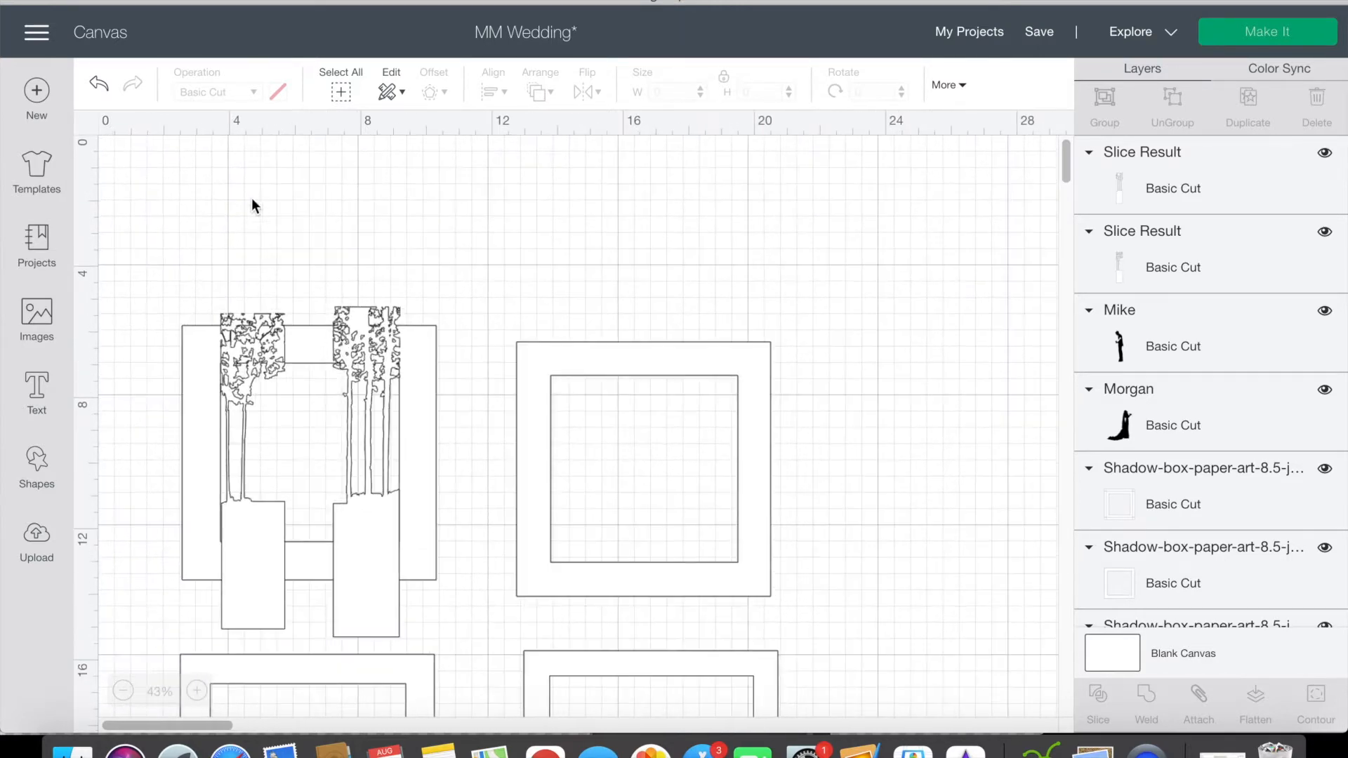
scroll(336, 200, "up", 3)
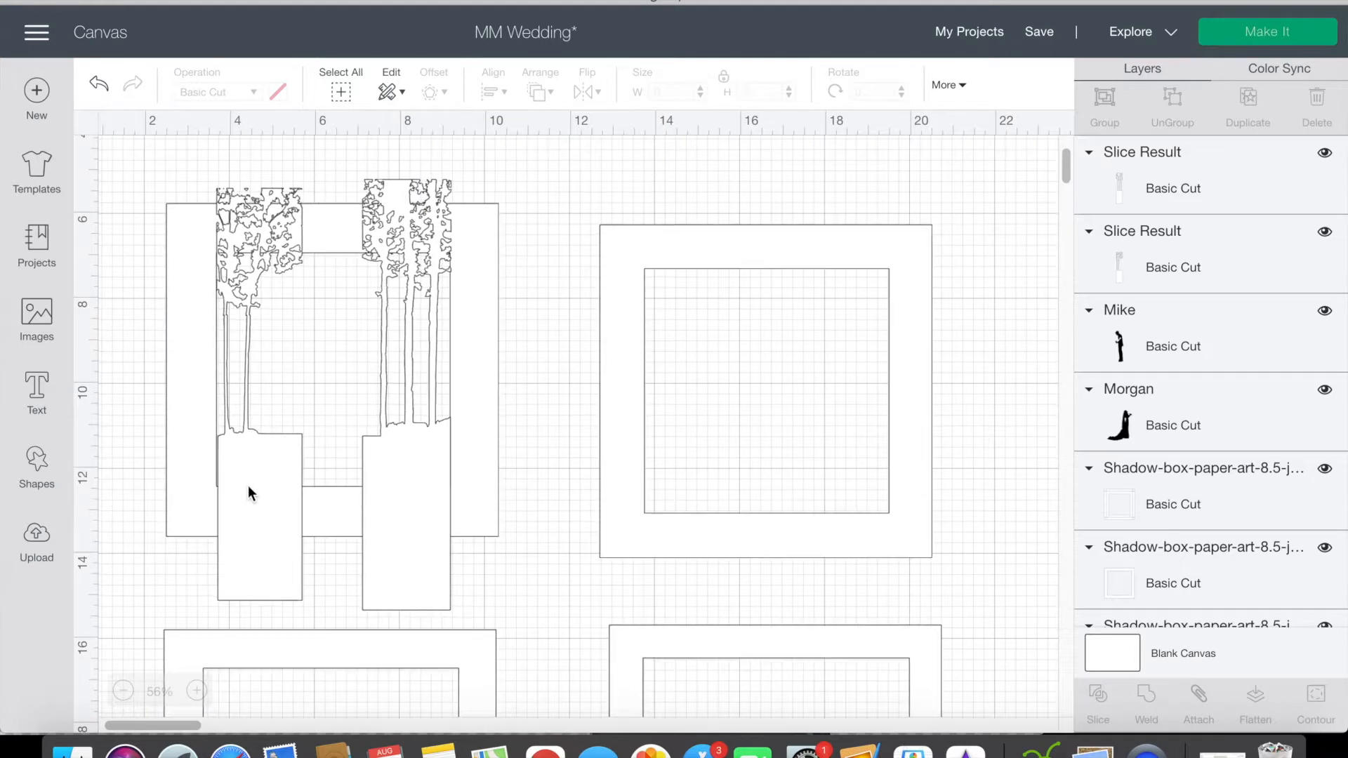
left_click(247, 488)
left_click_drag(318, 618, 326, 616)
left_click(149, 590)
Step: Narrow the right tree half to about 1.98 inches and shift it back to the frame opening's right edge
left_click(391, 547)
left_click_drag(475, 627, 471, 628)
left_click_drag(424, 573, 429, 573)
left_click(571, 342)
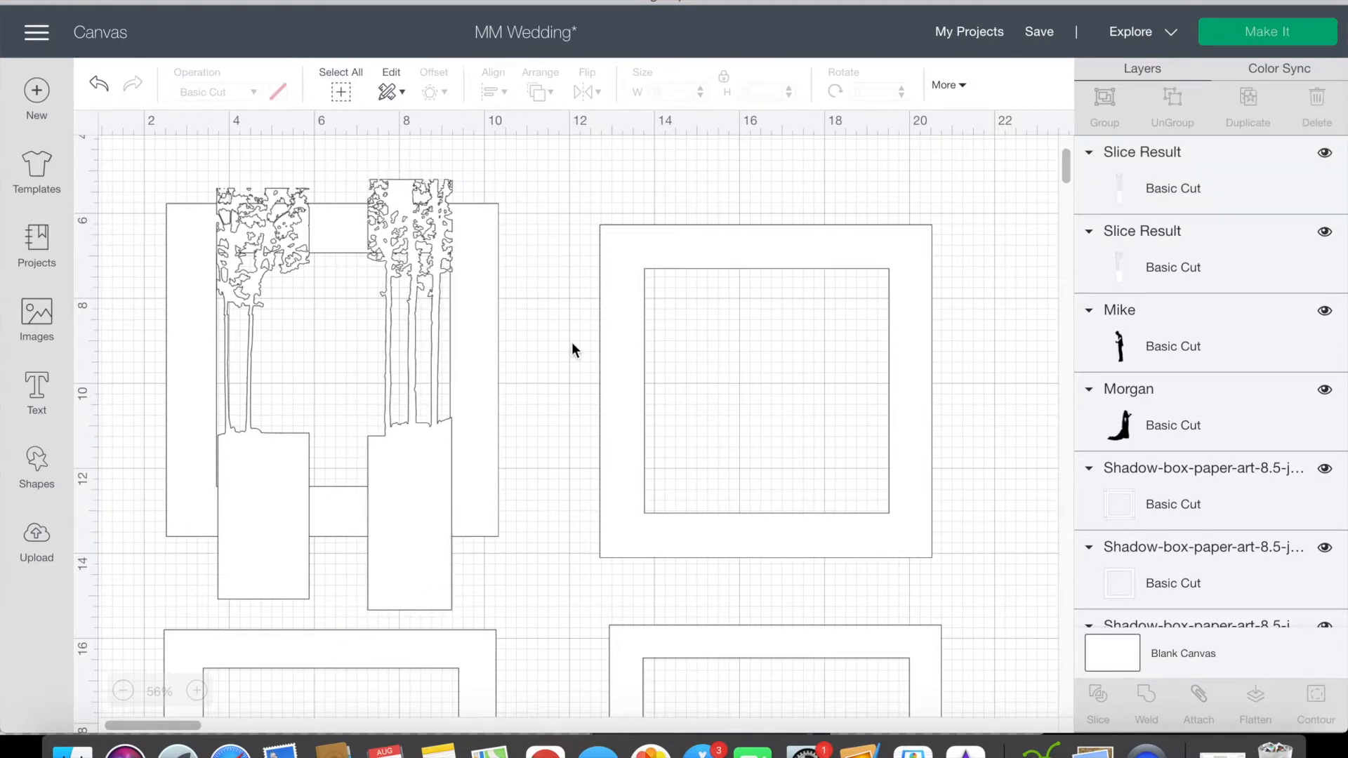
Step: Shorten the right tree half and reposition it so its base lines up with the left half's base
left_click_drag(406, 527, 404, 529)
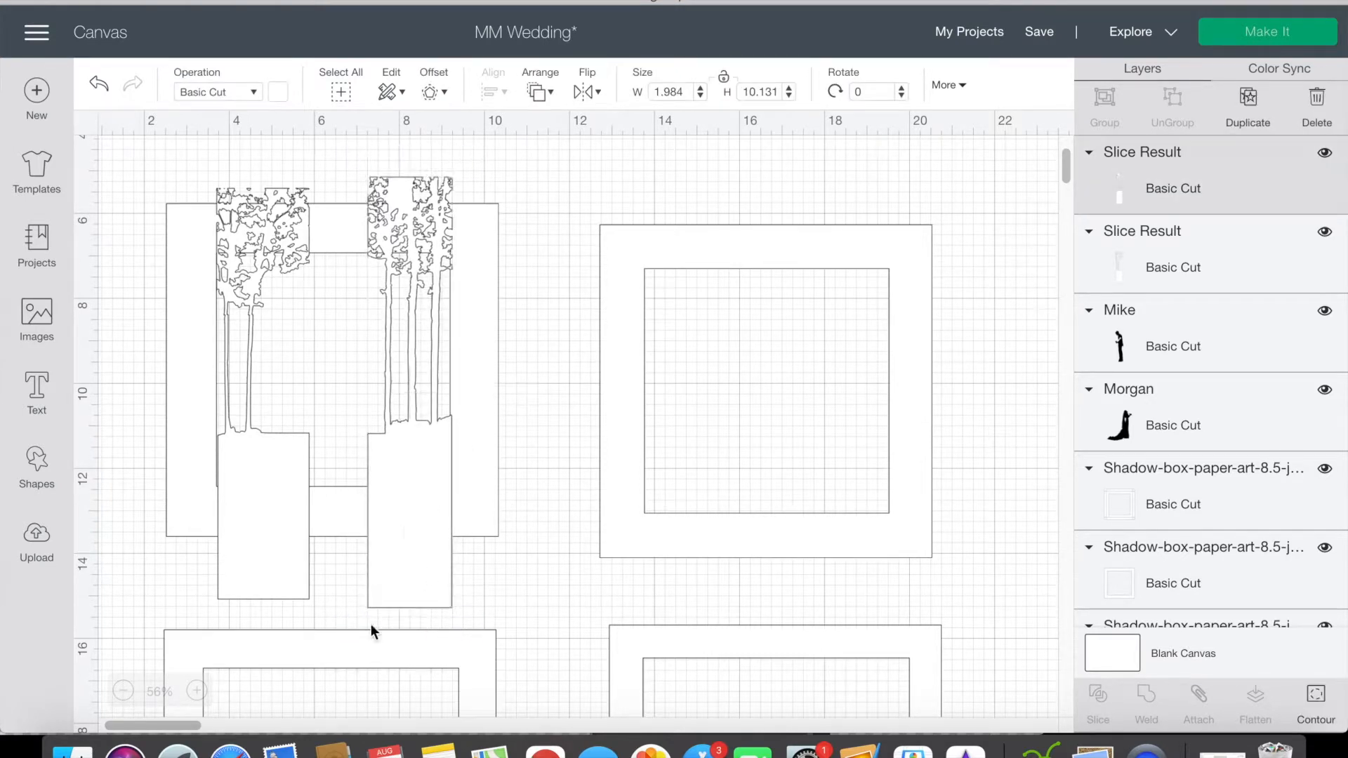
left_click_drag(467, 623, 470, 604)
left_click_drag(430, 539, 433, 553)
left_click(547, 479)
Step: Nudge the two tree halves into line with the inner side edges of the first frame
left_click_drag(276, 521, 223, 507)
left_click(514, 440)
left_click(413, 507)
left_click(222, 507)
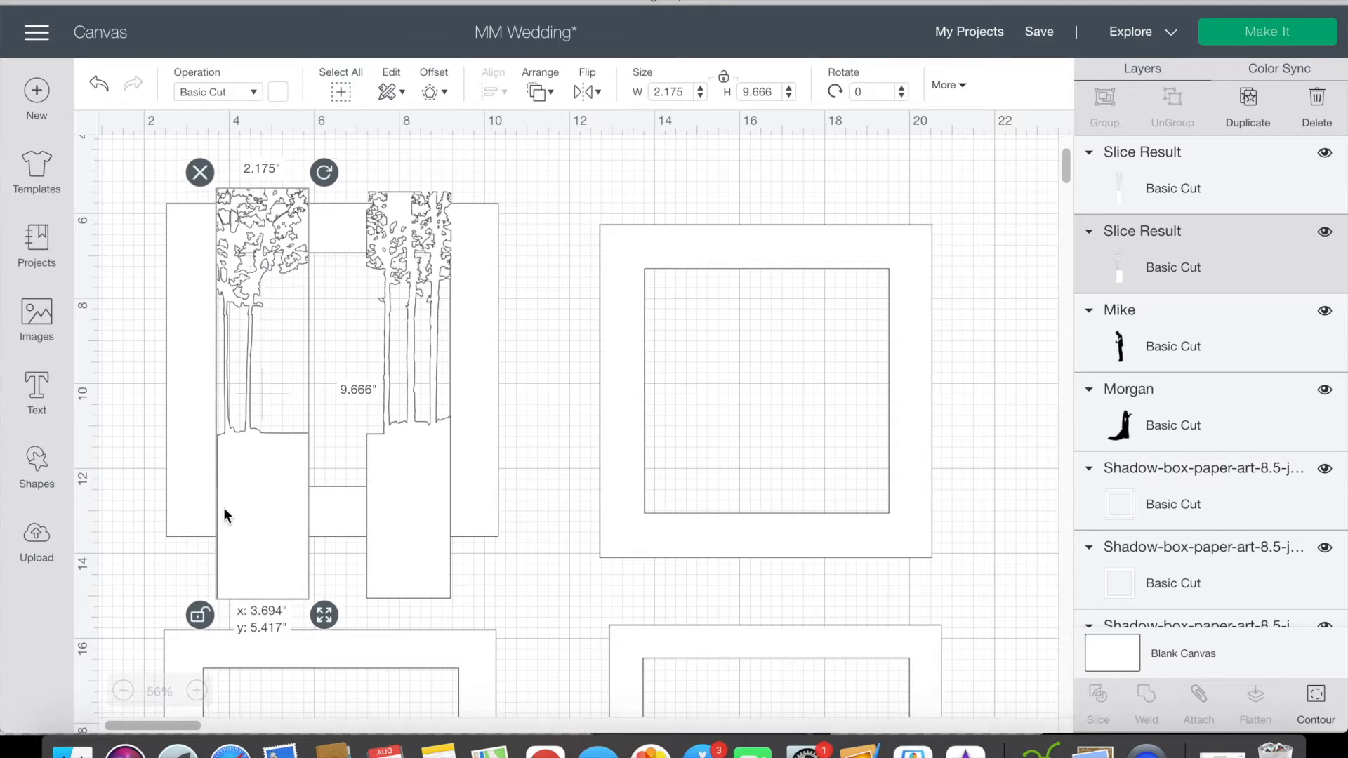
left_click(541, 417)
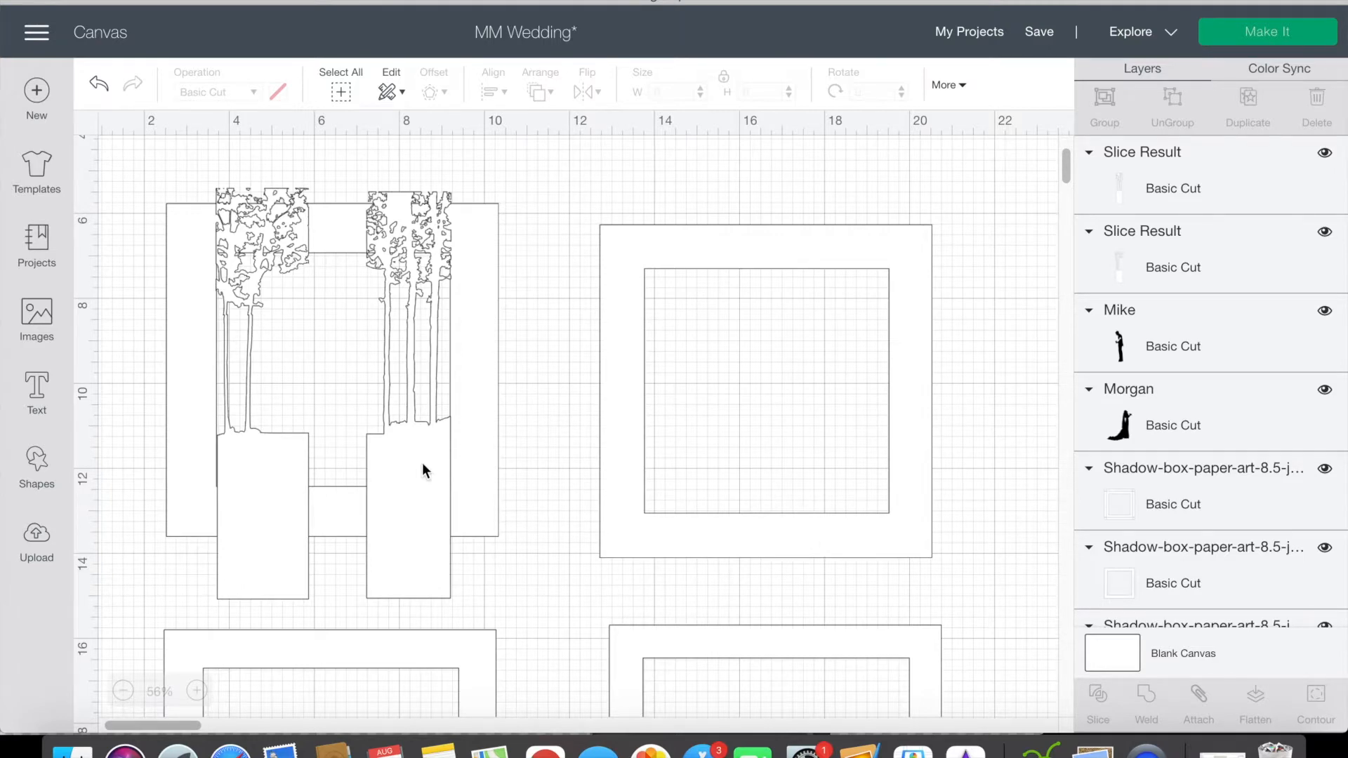
Step: Add a square bridging the ground blocks of the two tree halves and color it white
scroll(572, 382, "down", 1)
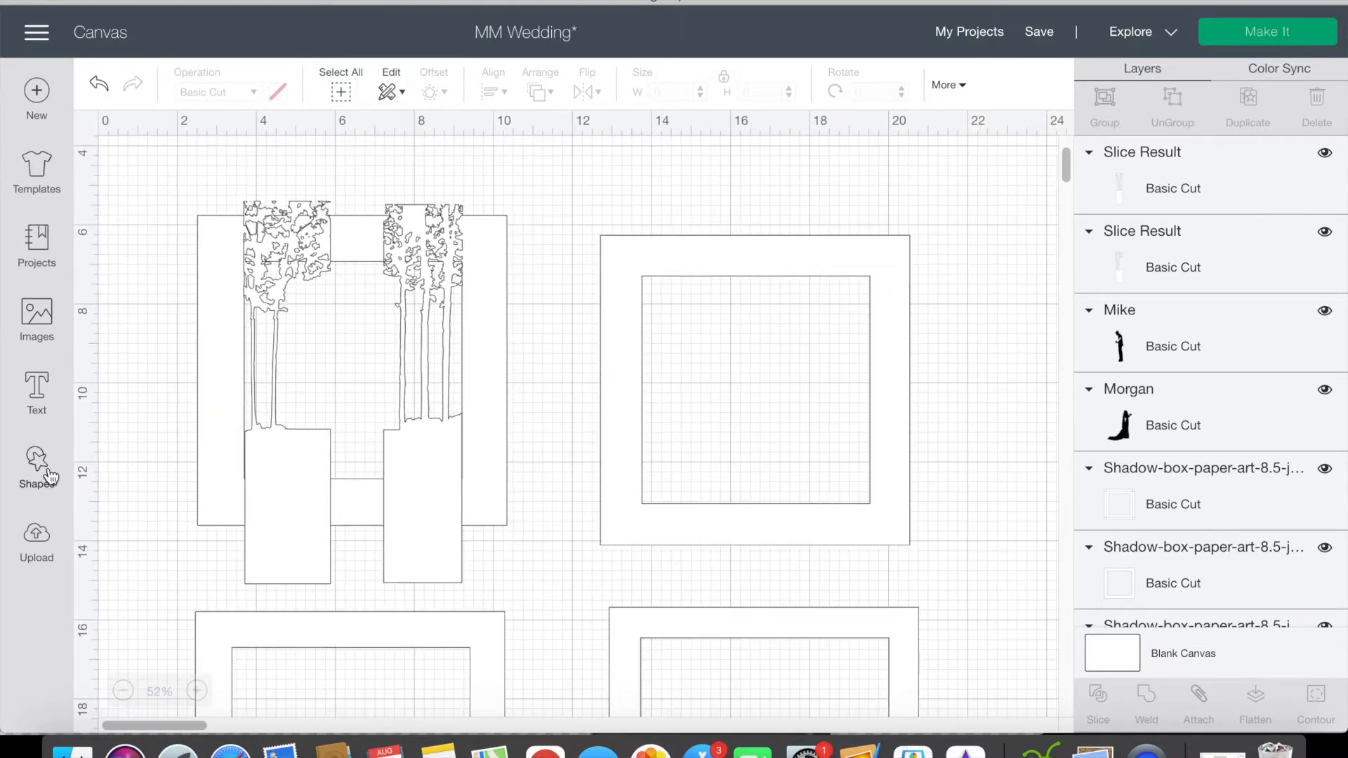
left_click(33, 491)
left_click(121, 320)
left_click_drag(211, 219, 367, 491)
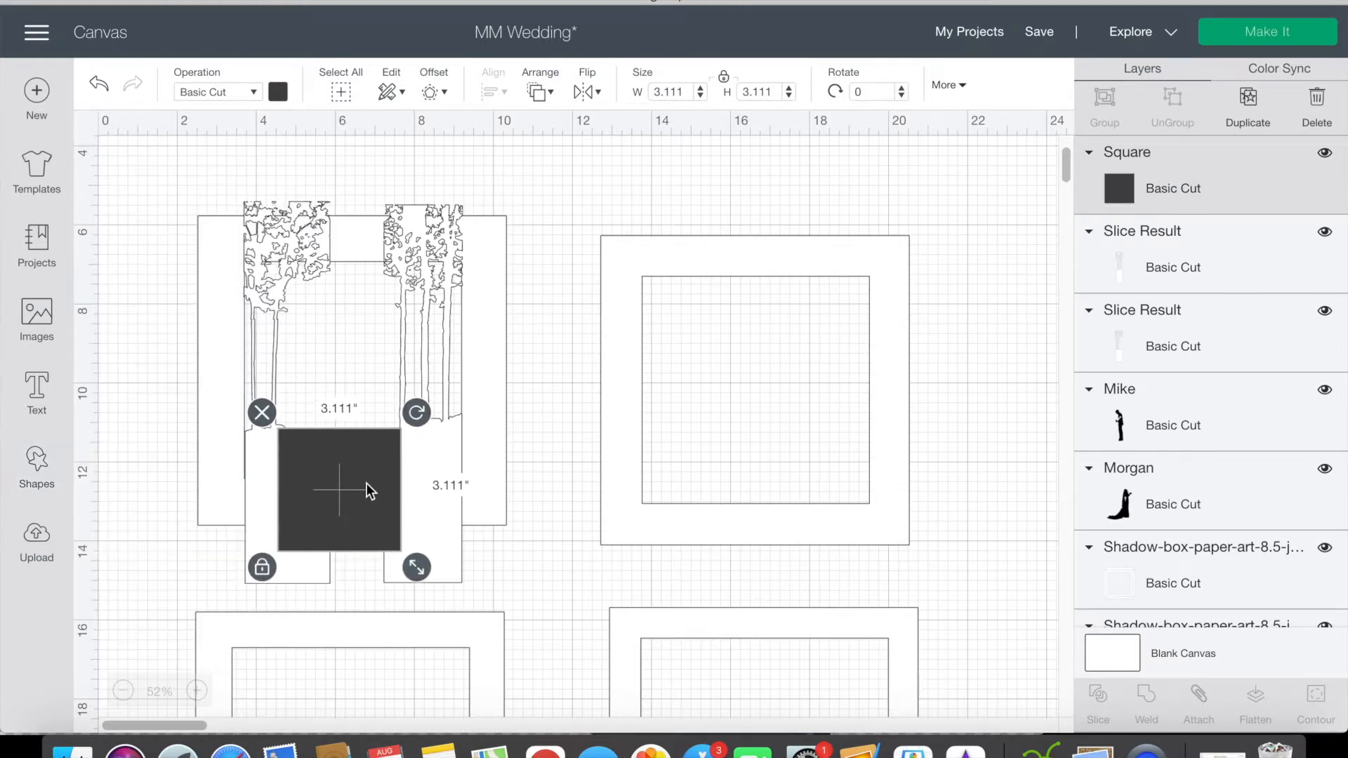
left_click(278, 92)
left_click(306, 193)
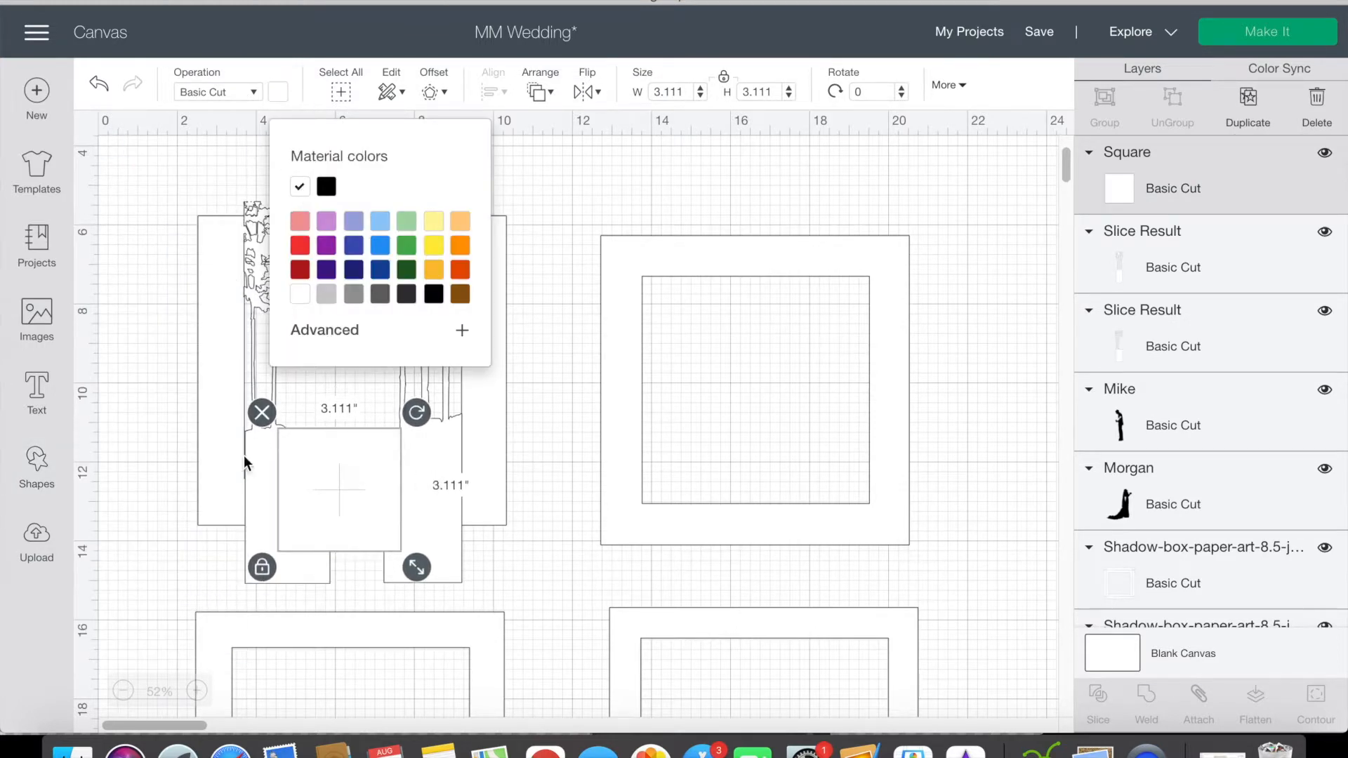
Step: Attach the white square to the left and right tree halves
left_click(255, 475)
left_click(362, 472, "shift")
left_click(437, 464, "shift")
left_click(1199, 702)
left_click(567, 289)
Step: Move the floral triangular arch into the opening of the second frame
scroll(568, 289, "right", 2)
scroll(566, 292, "down", 4)
scroll(689, 301, "down", 1)
left_click_drag(1001, 330, 429, 329)
left_click(597, 315)
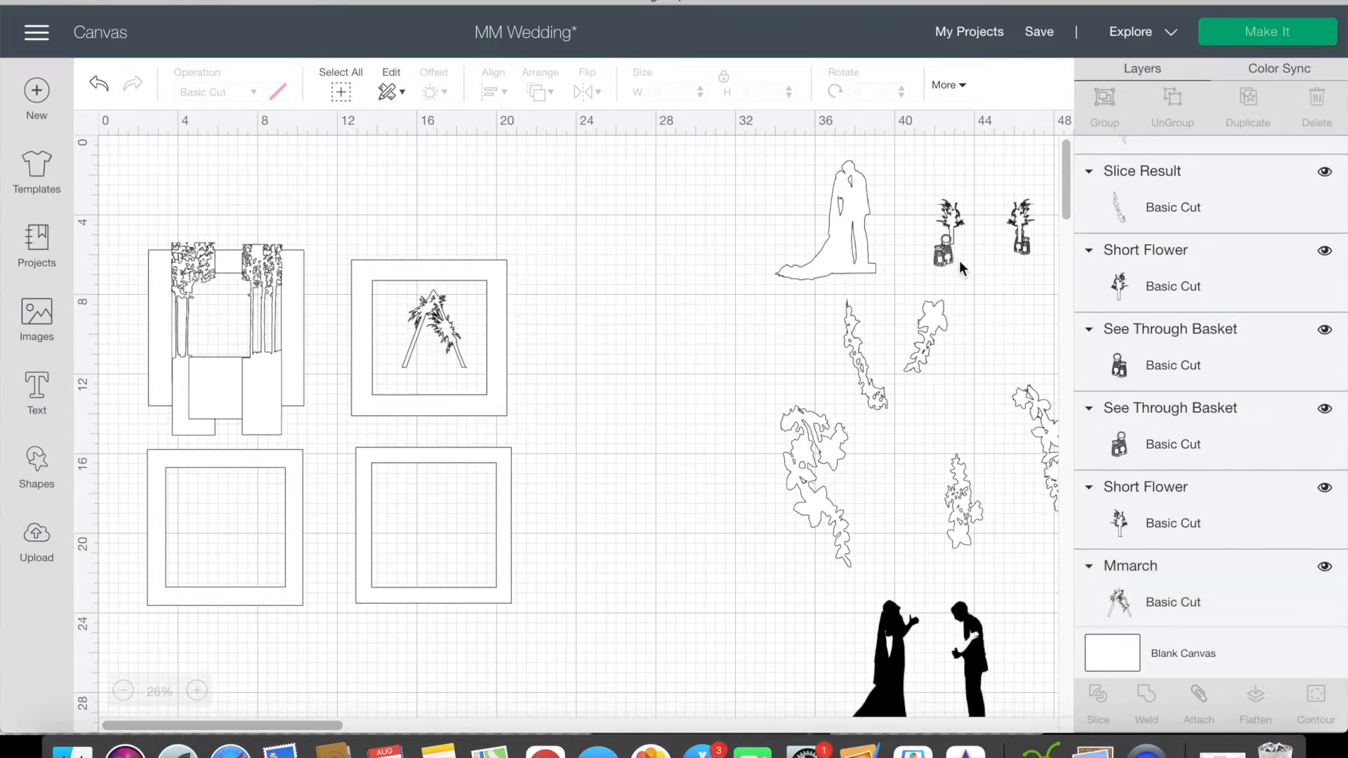
Step: Move the two short flower vases and the see-through basket beside the second frame
left_click_drag(955, 228, 606, 319)
left_click_drag(944, 256, 551, 383)
left_click_drag(1011, 214, 565, 324)
left_click_drag(548, 379, 525, 422)
Step: Duplicate the see-through basket, offset the copy, and flip it horizontally
scroll(576, 330, "up", 5)
scroll(550, 347, "right", 5)
scroll(550, 346, "up", 2)
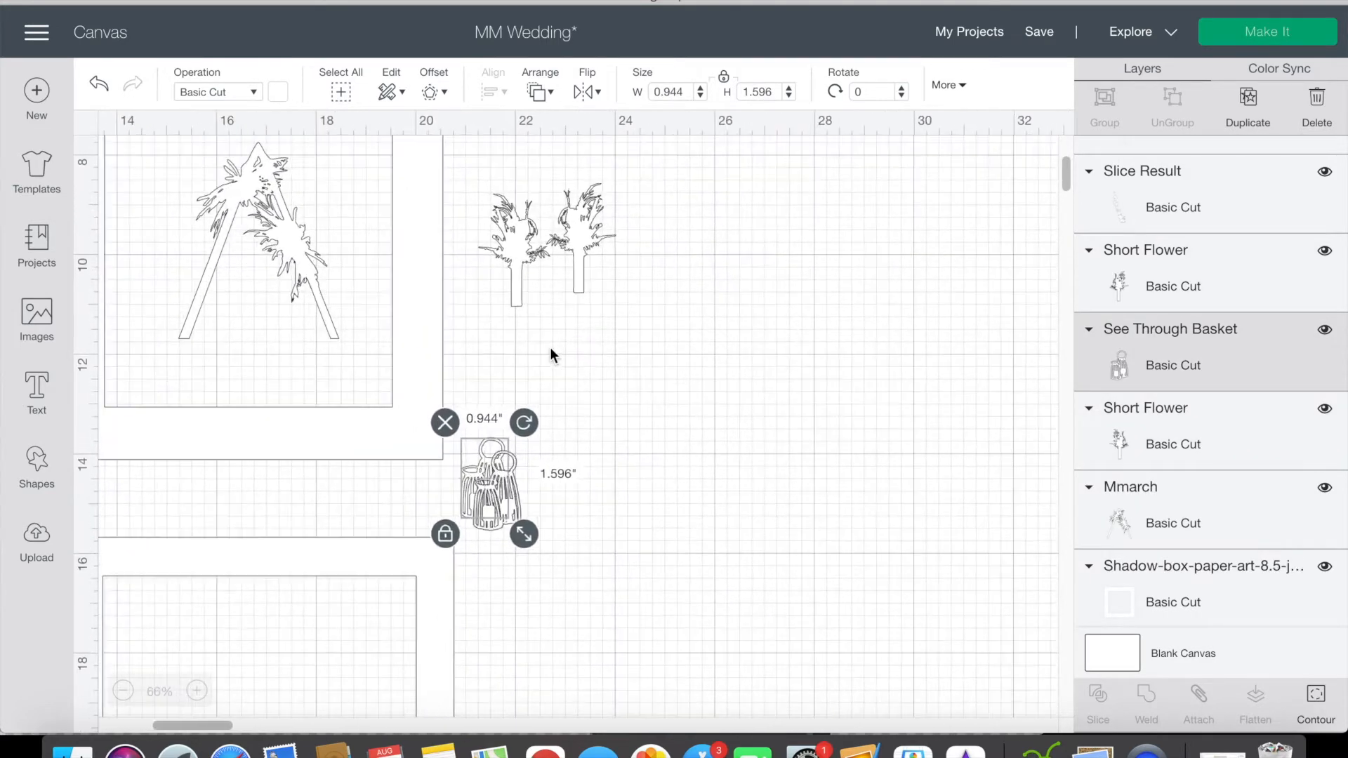
key("super+c")
key("super+v")
left_click_drag(521, 484, 567, 450)
left_click(598, 93)
left_click(628, 125)
Step: Move the see-through basket at the second frame's edge up beneath the short flower vases
scroll(772, 327, "up", 3)
scroll(772, 326, "left", 3)
left_click(841, 364)
left_click_drag(610, 606, 611, 492)
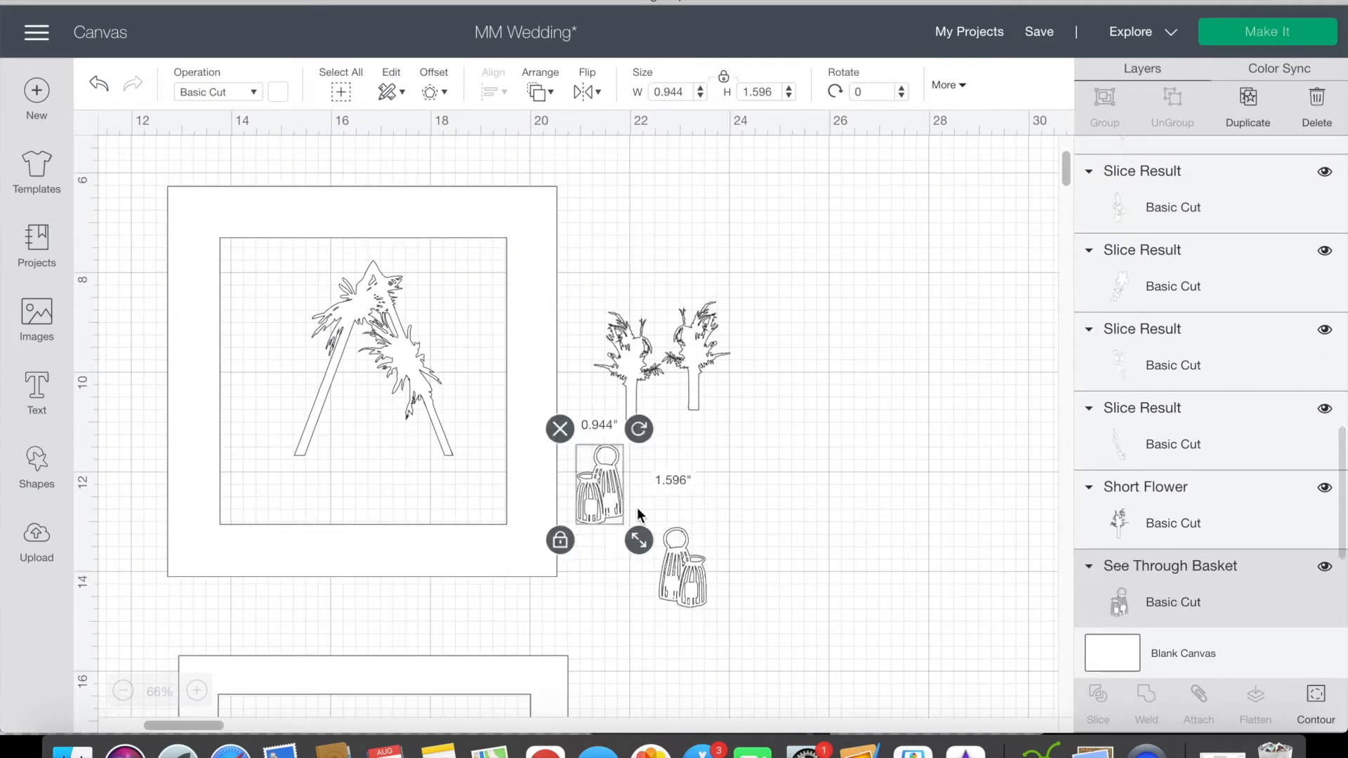
Step: Move the flipped see-through basket beneath the second short flower and send the second frame to the back
left_click_drag(686, 572, 721, 488)
left_click(663, 467)
scroll(423, 372, "up", 4)
left_click(549, 436)
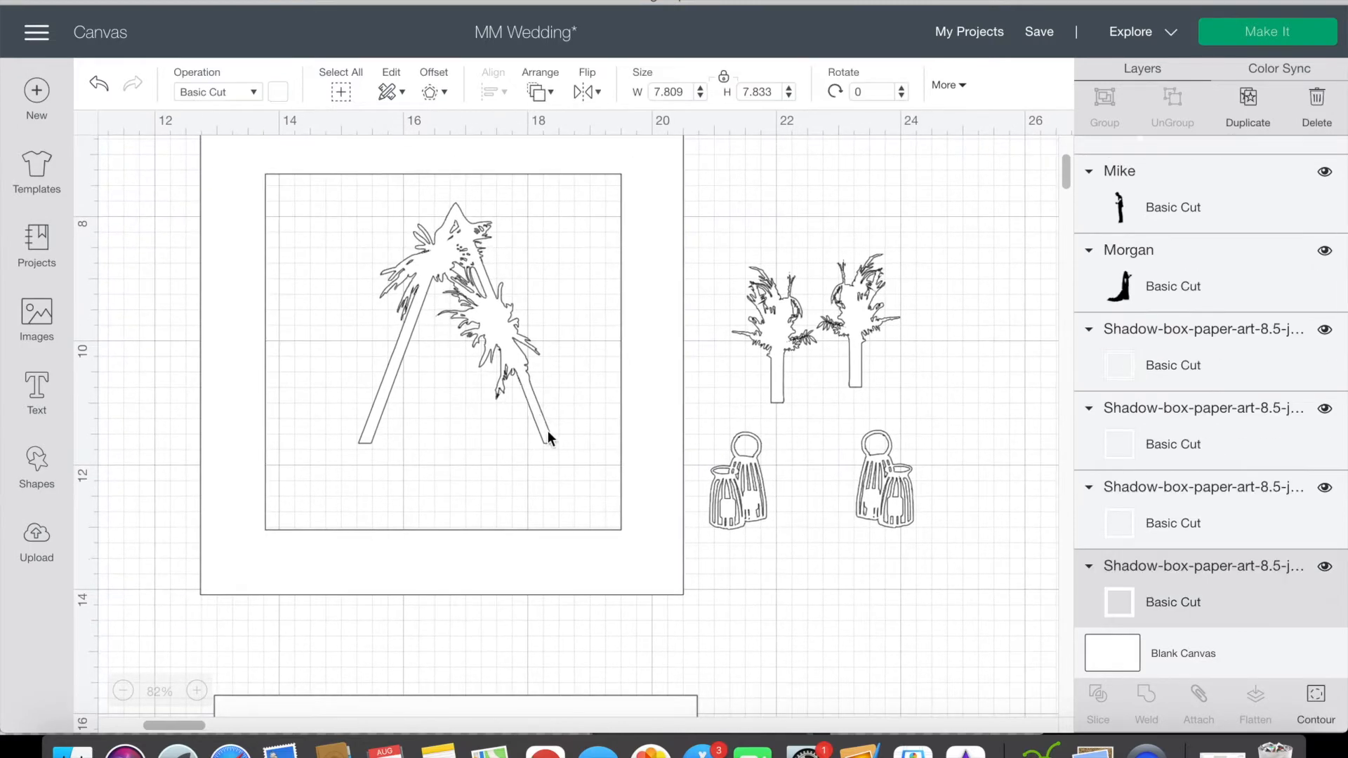
left_click(542, 93)
left_click(551, 124)
Step: Shrink the floral triangular arch to about 3 in wide and reposition it within the second frame's opening
left_click_drag(491, 318, 480, 344)
mouse_move(561, 485)
left_mouse_down()
mouse_move(567, 502)
mouse_move(576, 494)
mouse_move(552, 468)
left_mouse_up()
left_click_drag(510, 407, 520, 412)
Step: Shrink the two short flowers to about 0.86 and 0.89 in wide and place them on either side of the arch
left_click(778, 344)
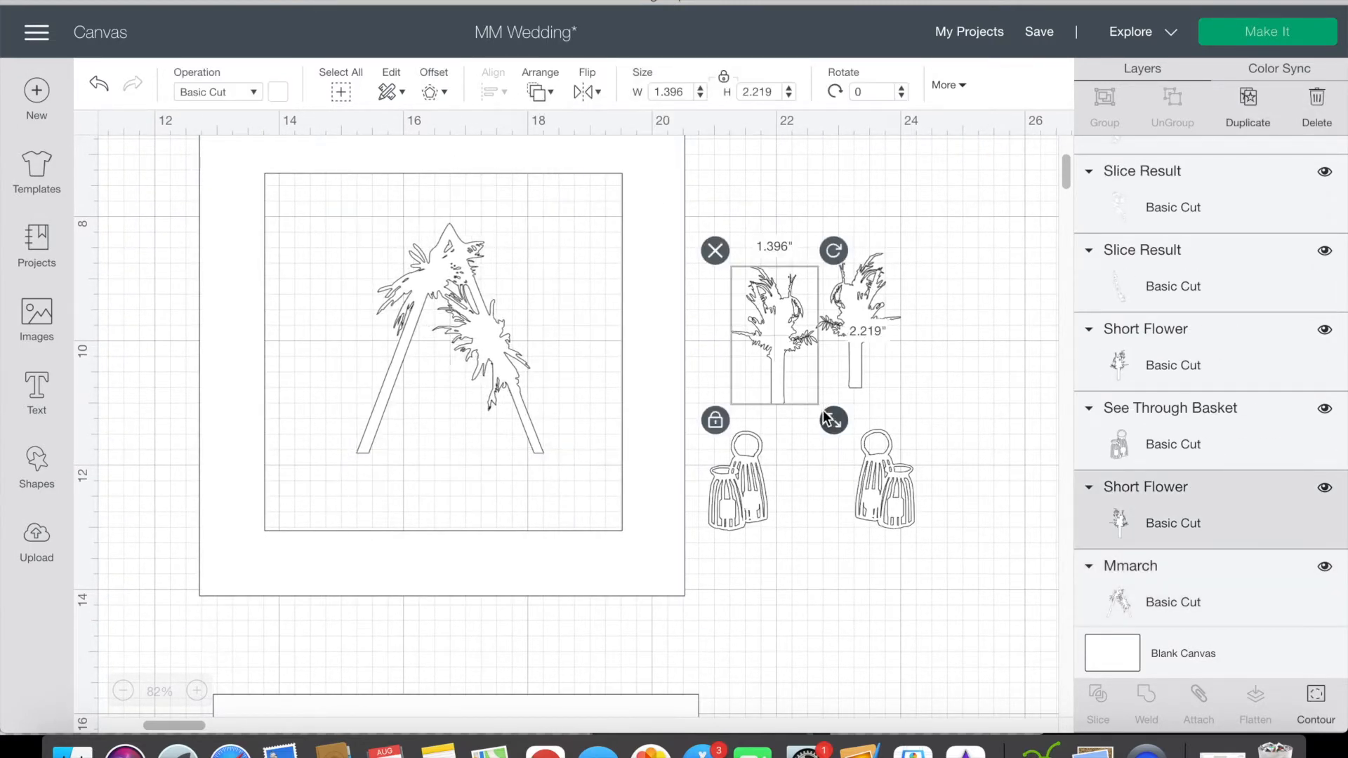
left_click_drag(834, 422, 801, 369)
left_click(855, 335)
left_click_drag(909, 402, 885, 365)
left_click(883, 372)
left_click_drag(836, 315, 785, 315)
left_click(837, 364)
left_click(794, 319)
left_click_drag(841, 366, 836, 357)
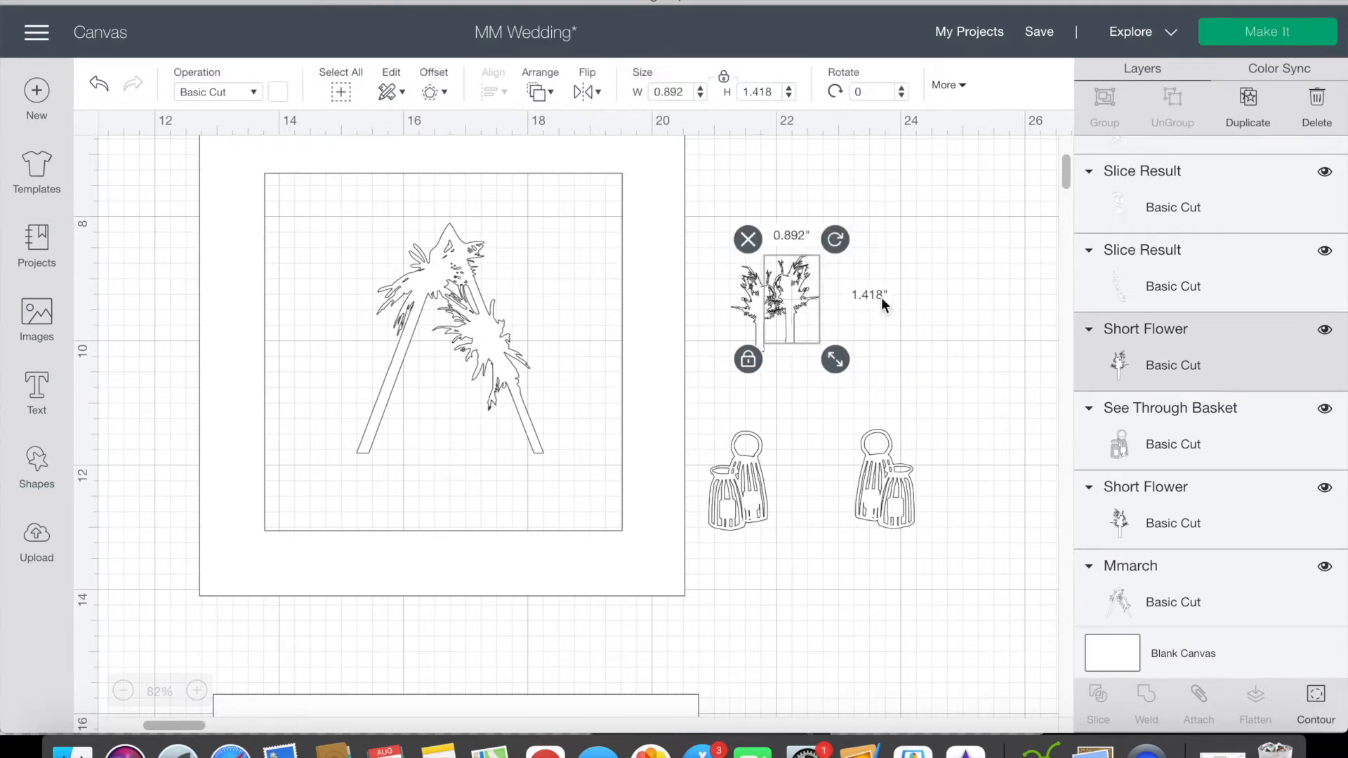
left_click_drag(798, 309, 586, 415)
left_click_drag(751, 323, 317, 409)
Step: Place one see-through basket at the left flower's base, shrunk to about 0.73 × 1.24 in, and delete the other basket
left_click_drag(734, 488, 361, 463)
left_click_drag(405, 523, 388, 507)
left_click_drag(365, 478, 339, 453)
left_click(886, 484)
key("Delete")
Step: Fine-tune the positions of the see-through basket and the short flower beside the arch's left leg
left_click(510, 457)
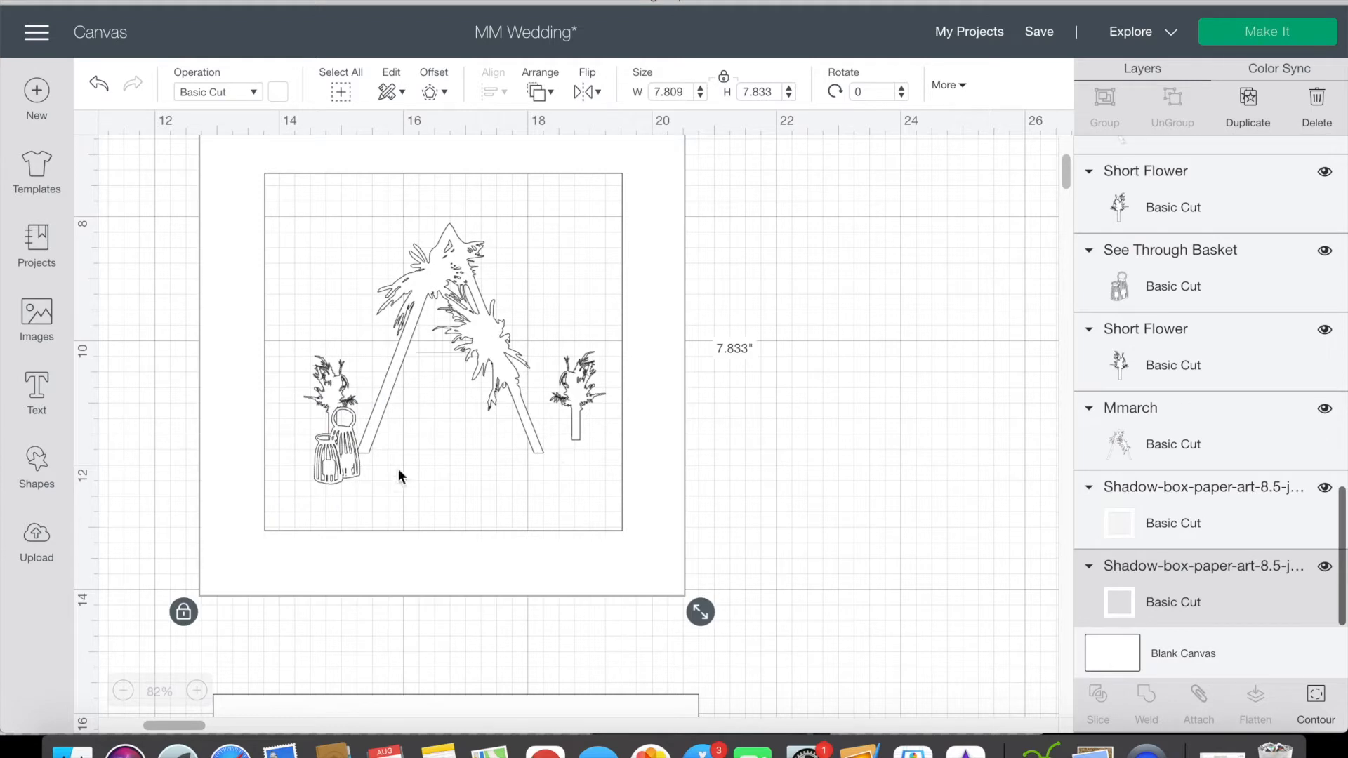
left_click(340, 453)
key("Right")
key("Right")
key("Right")
key("Right")
left_click(431, 448)
left_click_drag(334, 382, 330, 384)
left_click(913, 484)
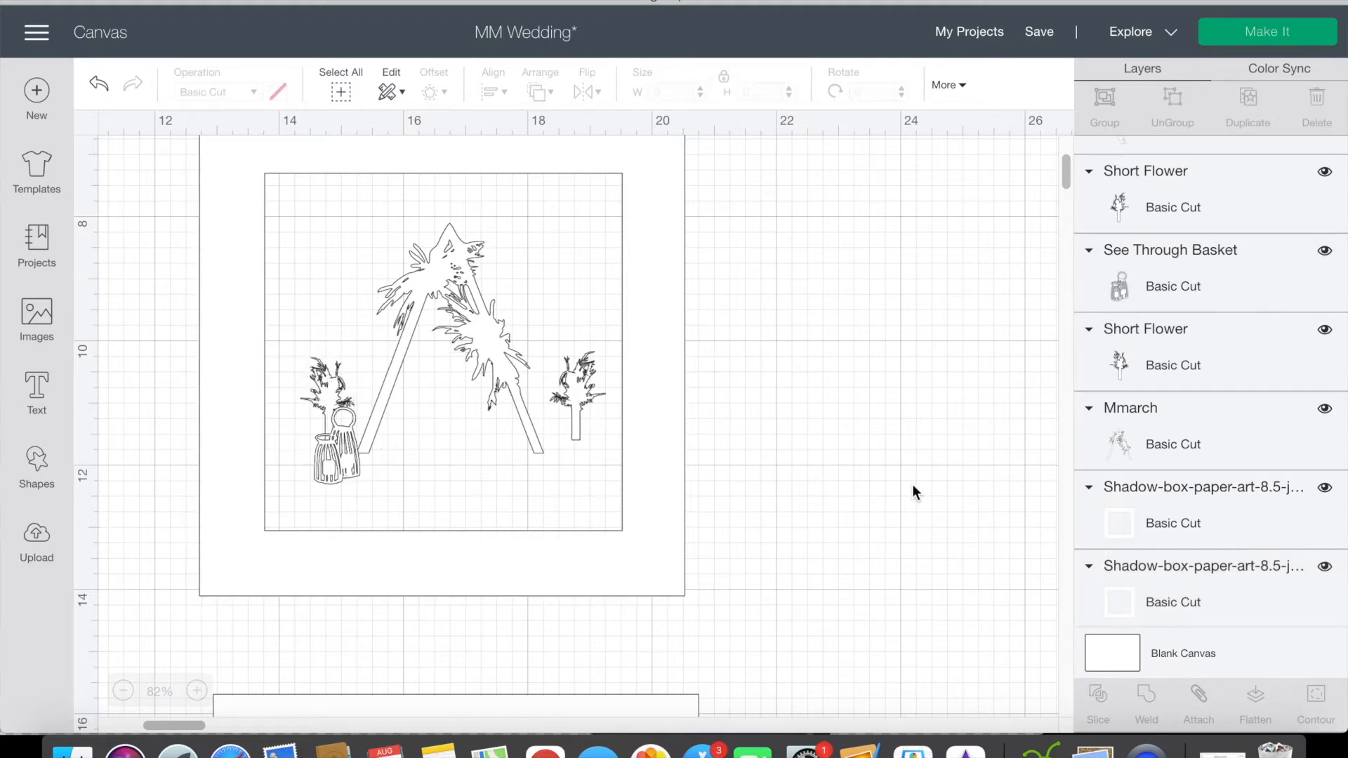
Step: Duplicate the left see-through basket, place the copy at the right flower's base, and flip it horizontally
left_click(343, 470)
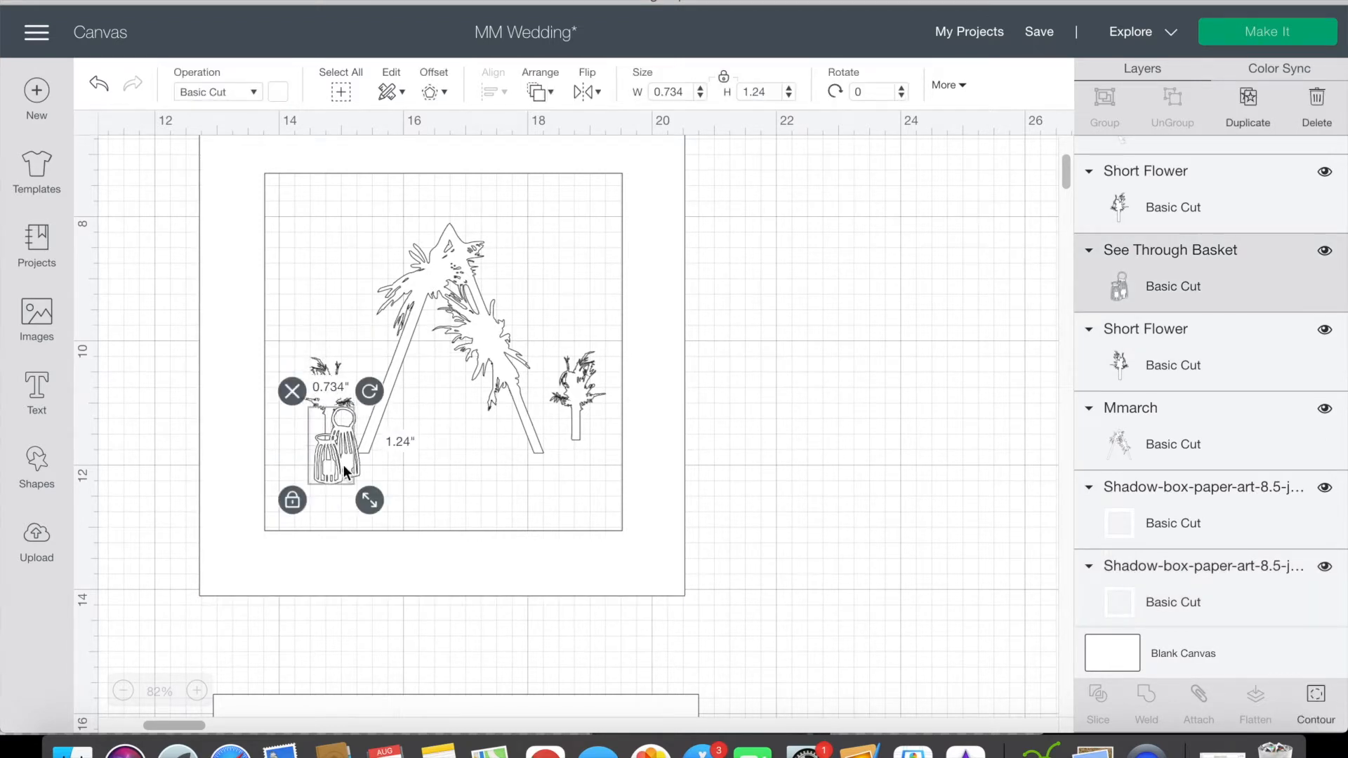
key("super+d")
left_click_drag(373, 470, 572, 447)
left_click(595, 92)
left_click(604, 123)
left_click(815, 427)
left_click(796, 400)
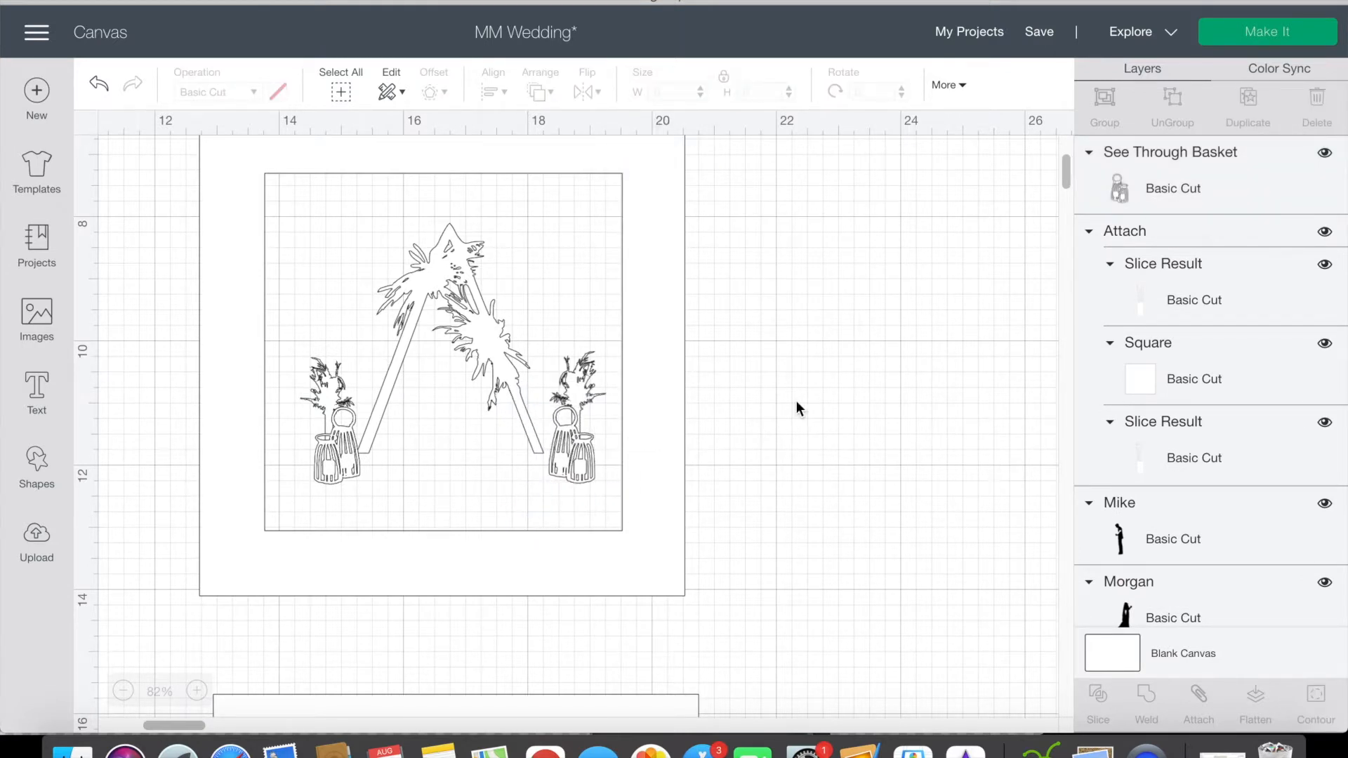
left_click_drag(588, 456, 583, 457)
left_click(771, 407)
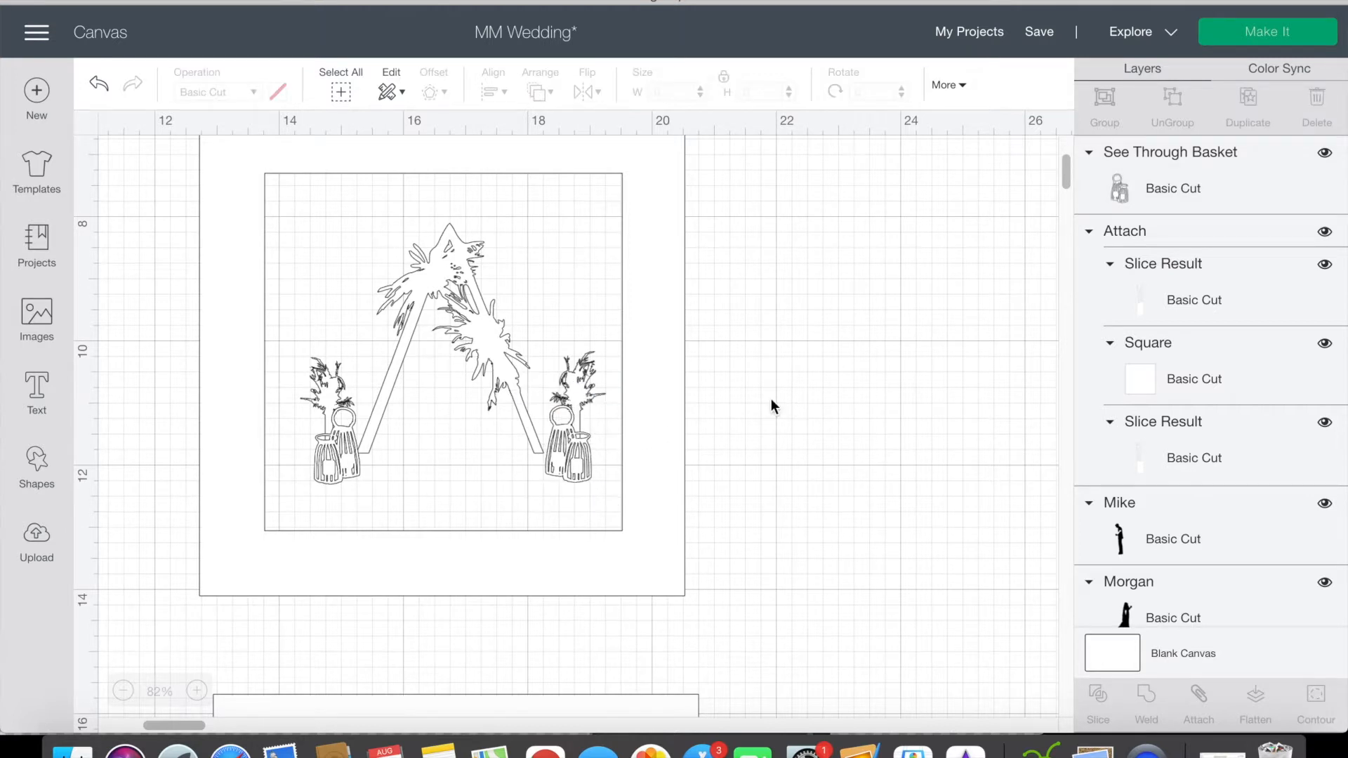
Step: Try to weld the left short flower and see-through basket together
left_click(318, 372)
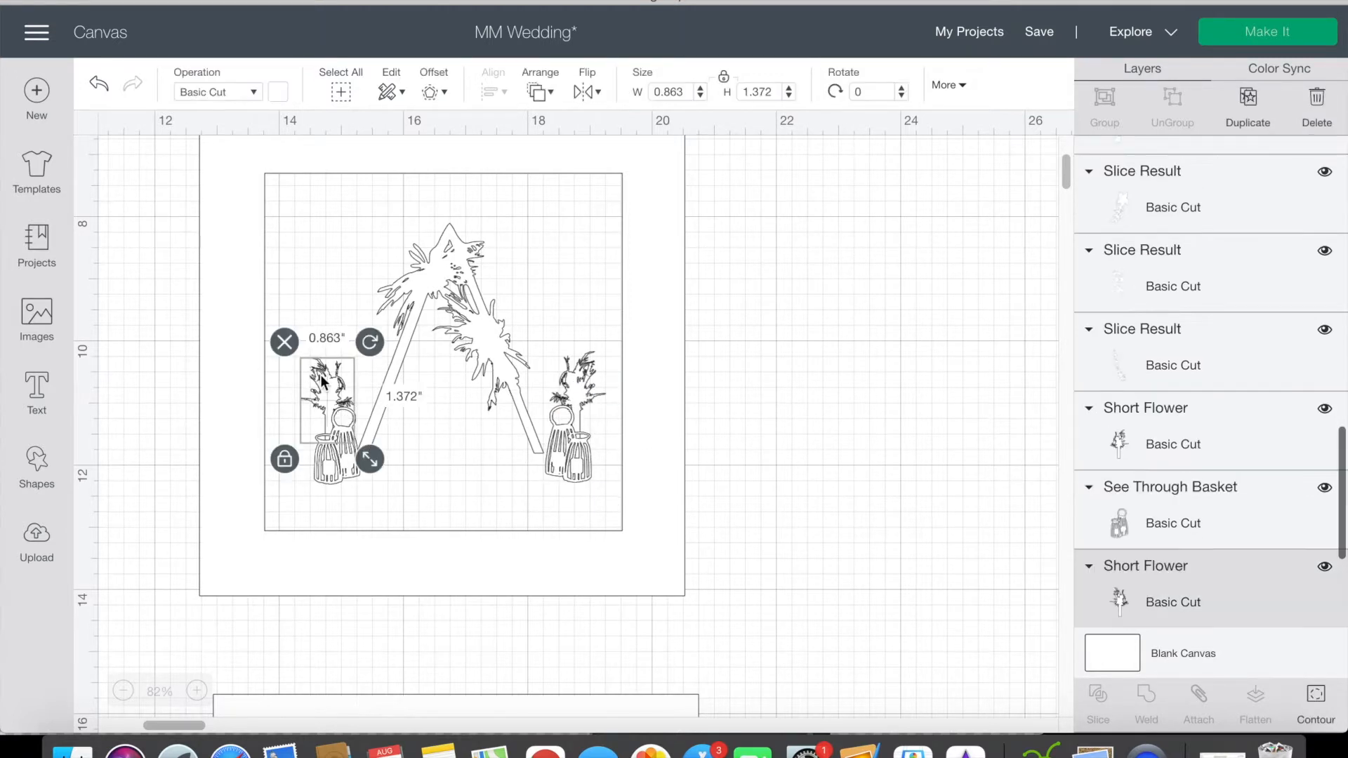
left_click(342, 481, "shift")
left_click(1152, 709)
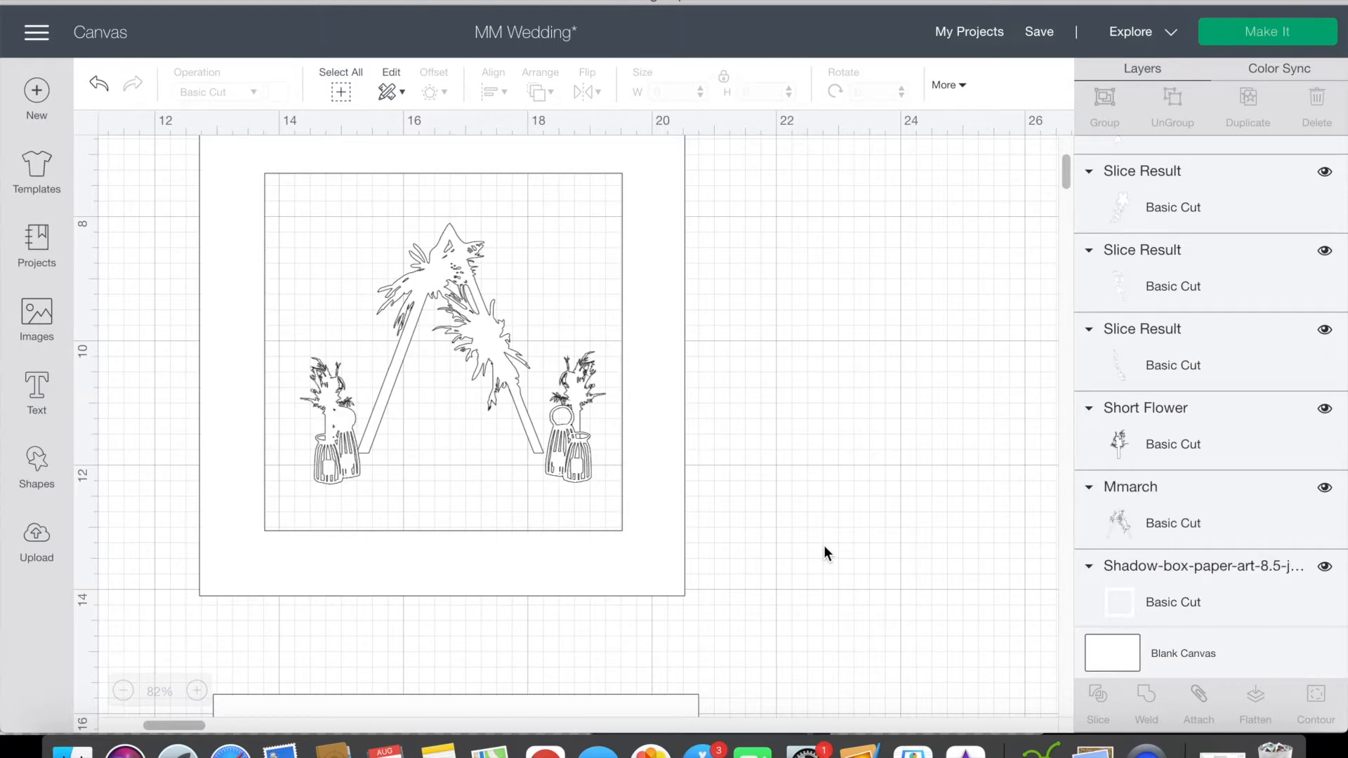
Step: Adjust the left see-through basket's position and weld it to the left short flower
left_click(349, 466)
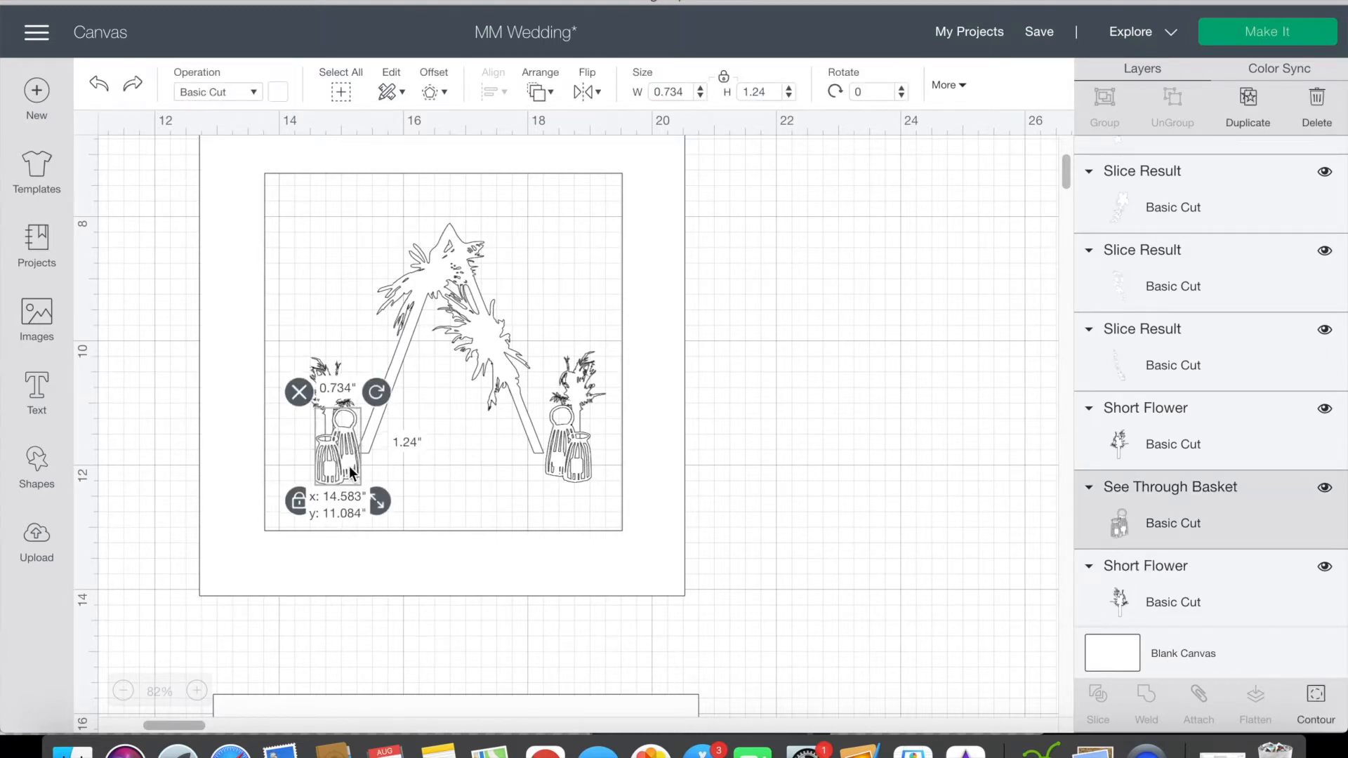
left_click(301, 327)
scroll(377, 486, "up", 1)
scroll(378, 489, "up", 10)
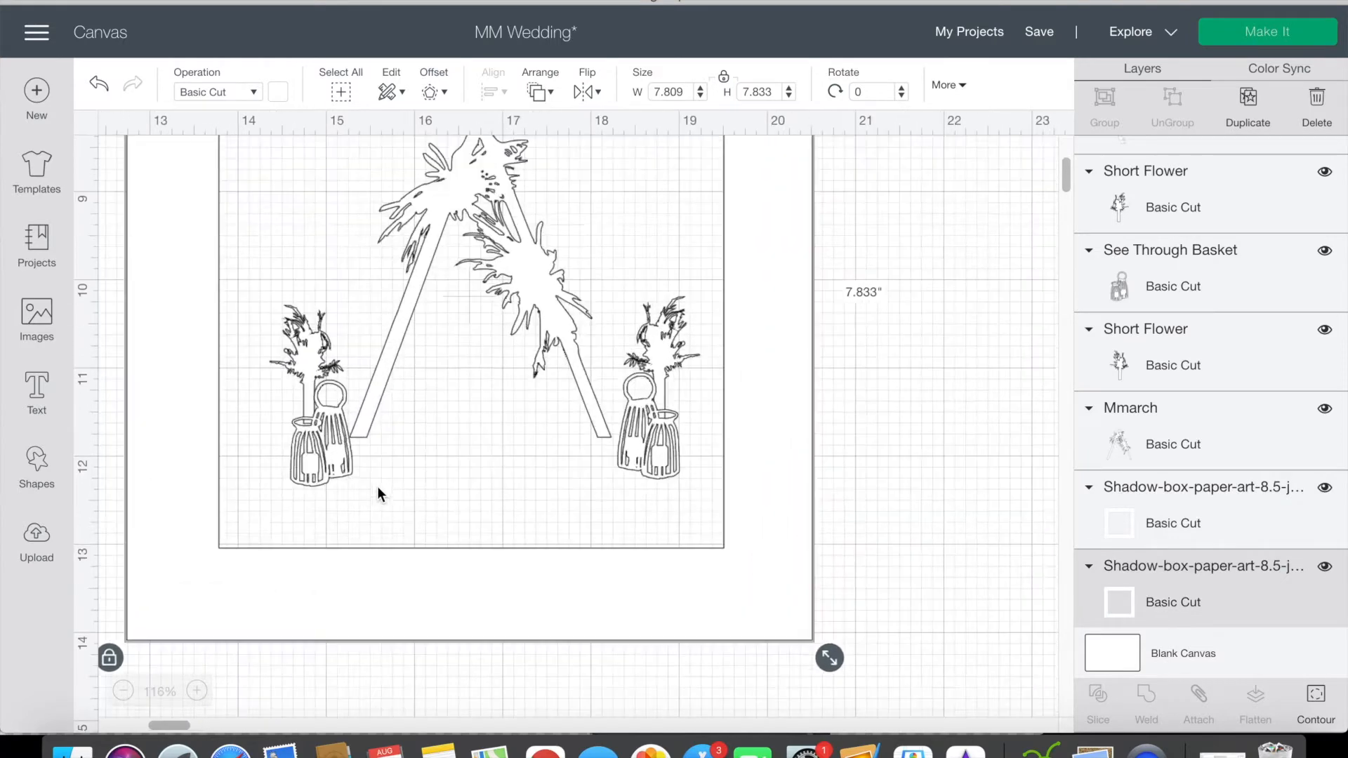
scroll(377, 486, "down", 5)
scroll(377, 486, "right", 2)
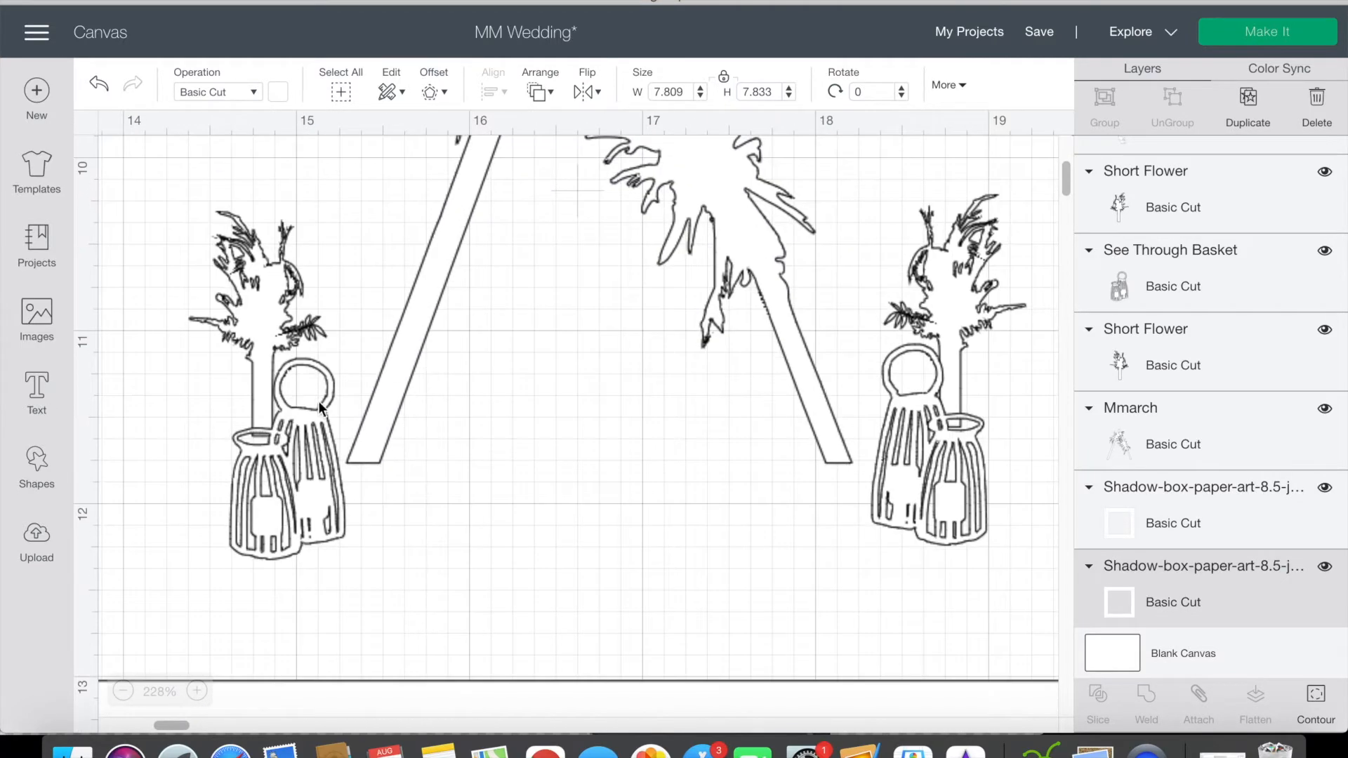
left_click(277, 322)
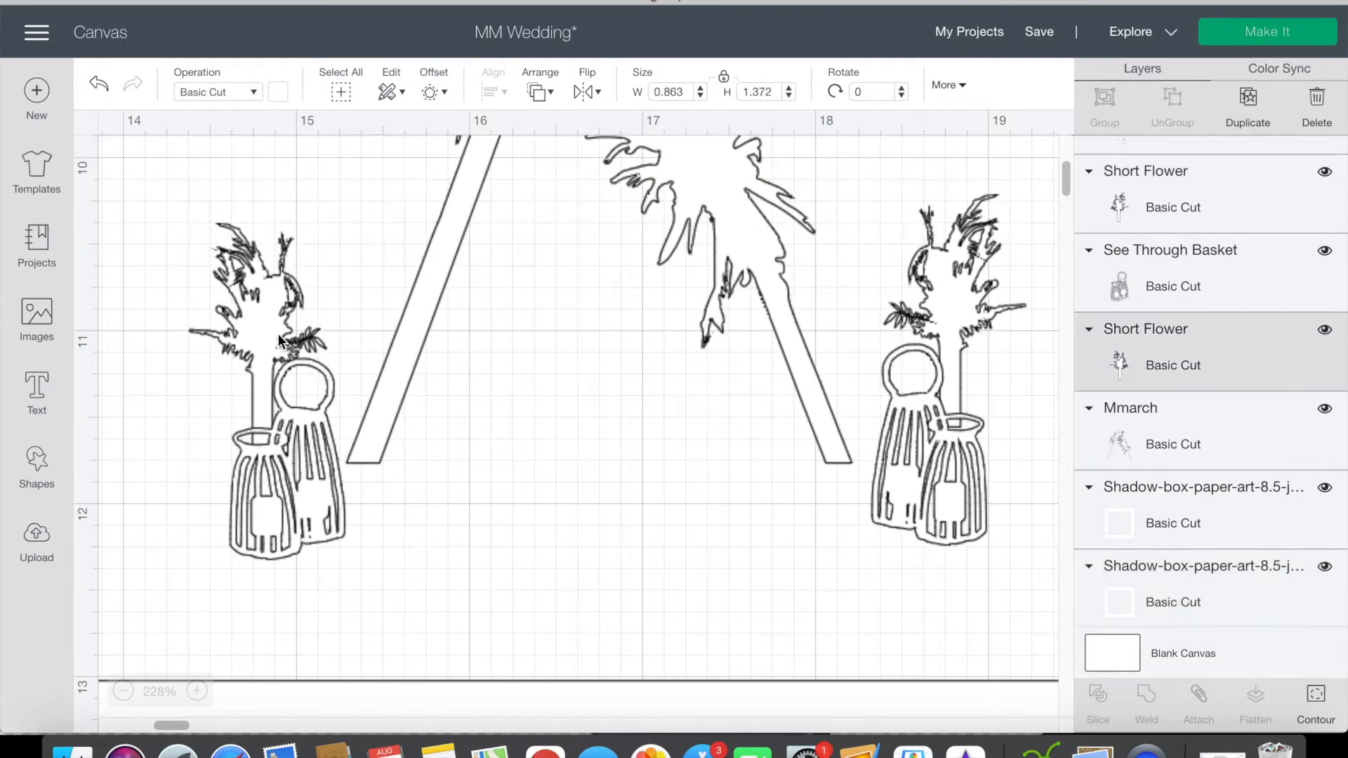
left_click(335, 529, "shift")
left_click(1145, 696)
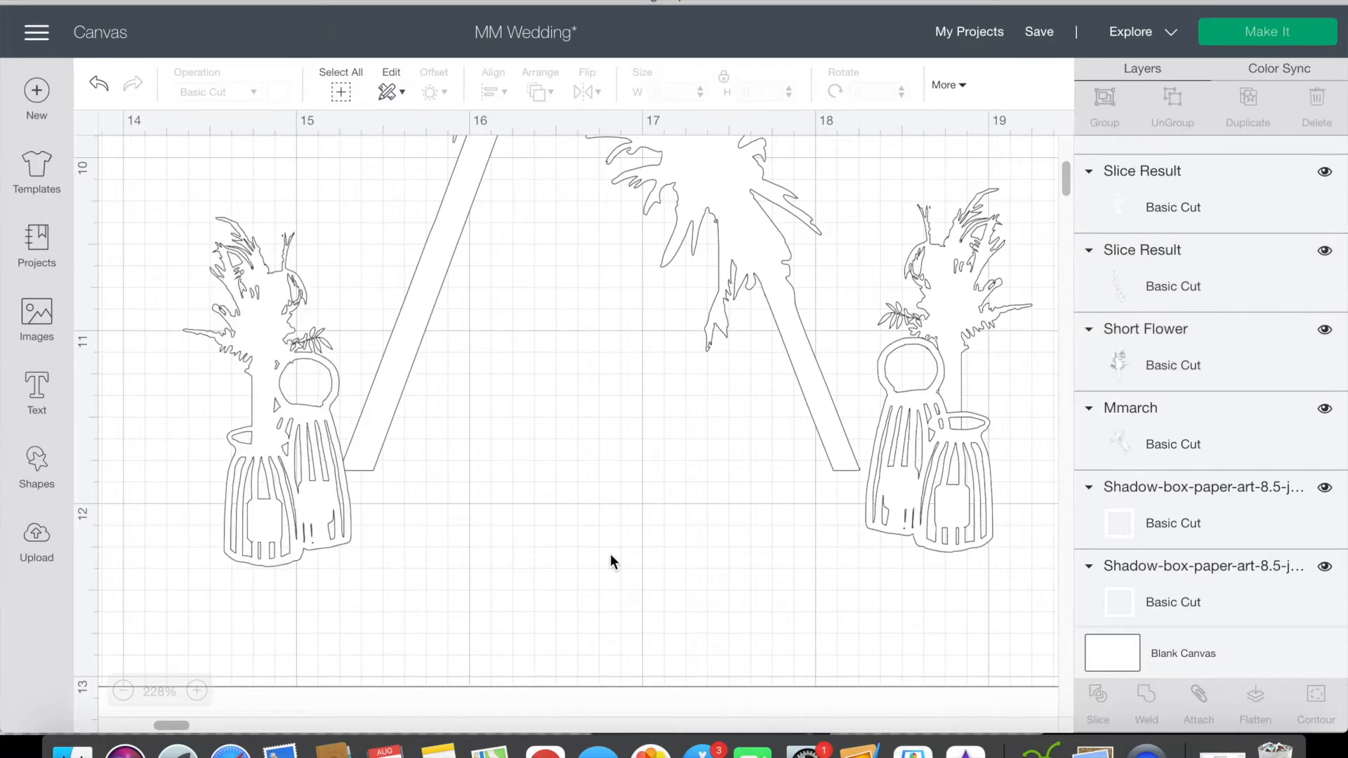
Step: Weld the short flower and see-through basket beside the arch's right leg into one shape
scroll(609, 554, "up", 2)
scroll(609, 553, "right", 2)
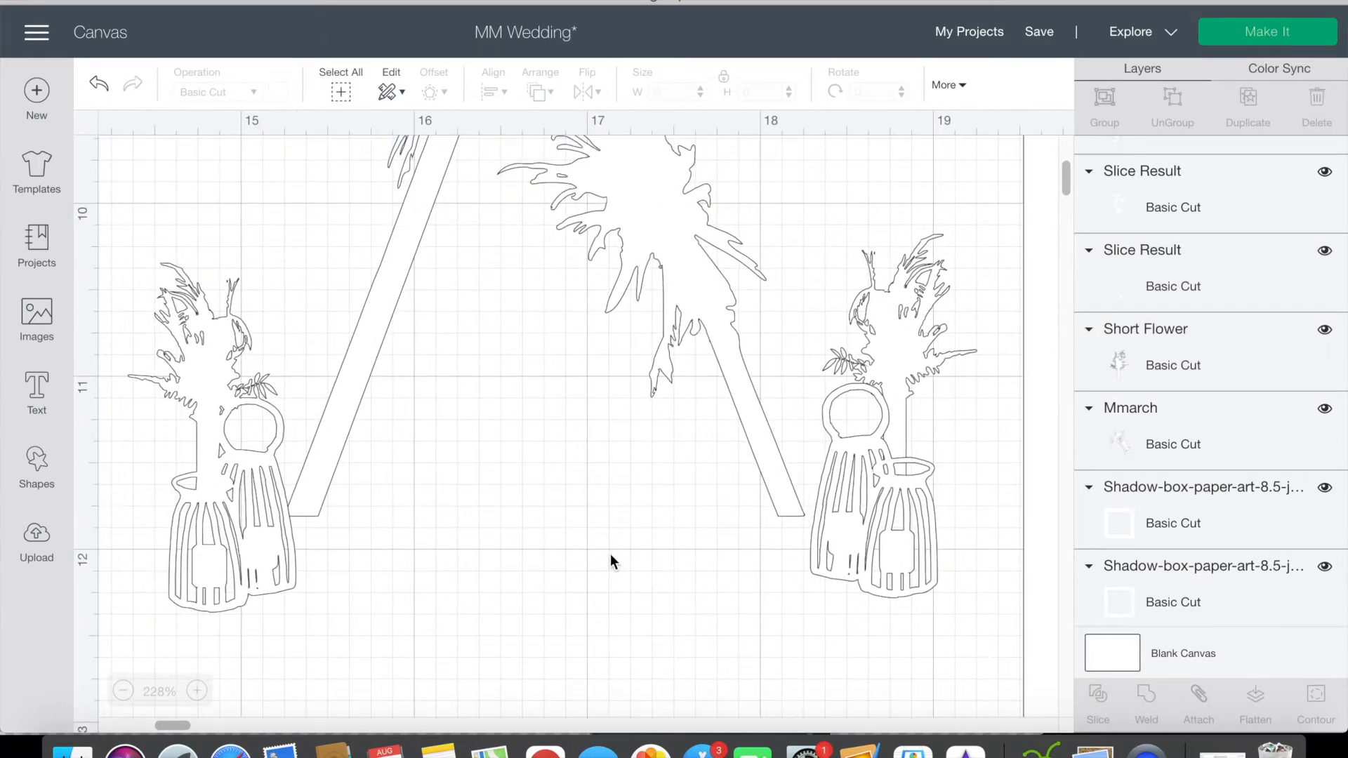
left_click(886, 376)
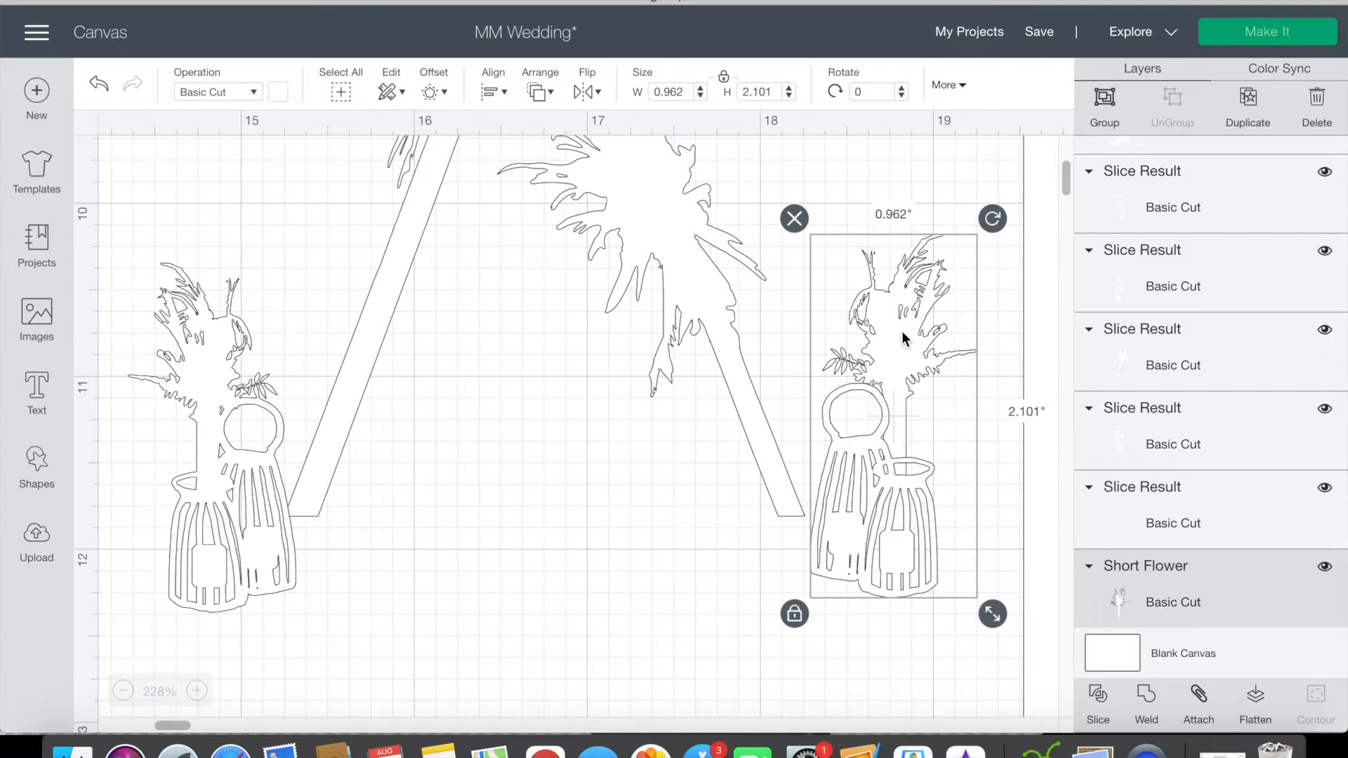
left_click(1150, 695)
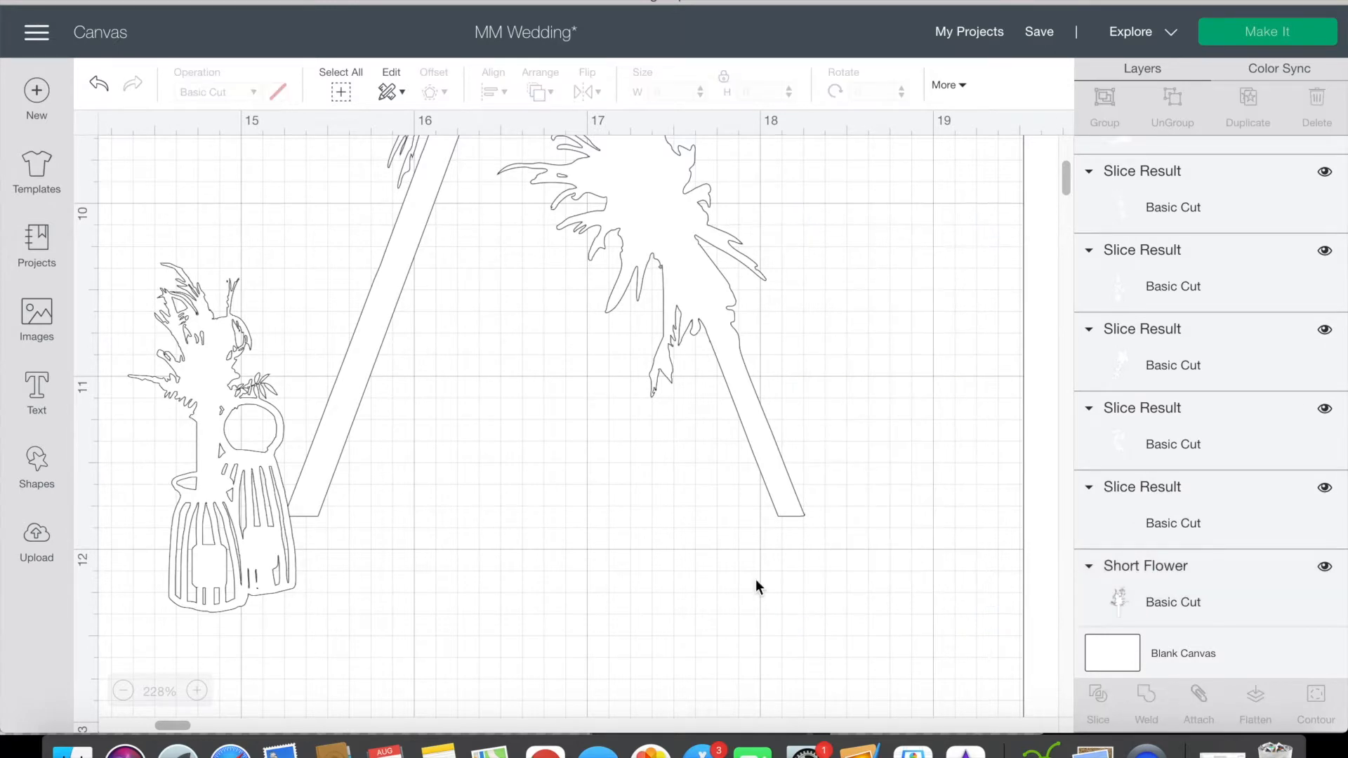
Step: Raise the left welded flower-and-basket shape slightly and shift it toward the arch
scroll(755, 579, "down", 5)
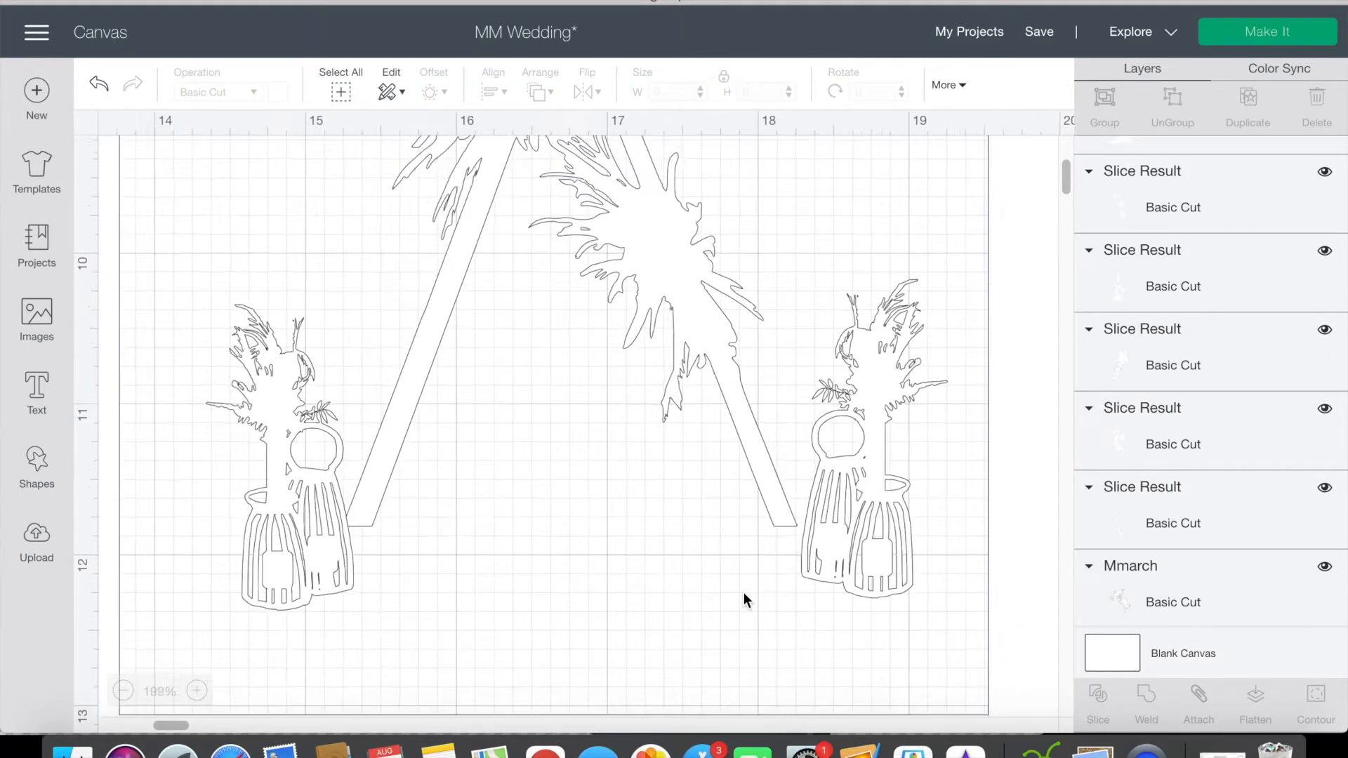
scroll(755, 579, "down", 4)
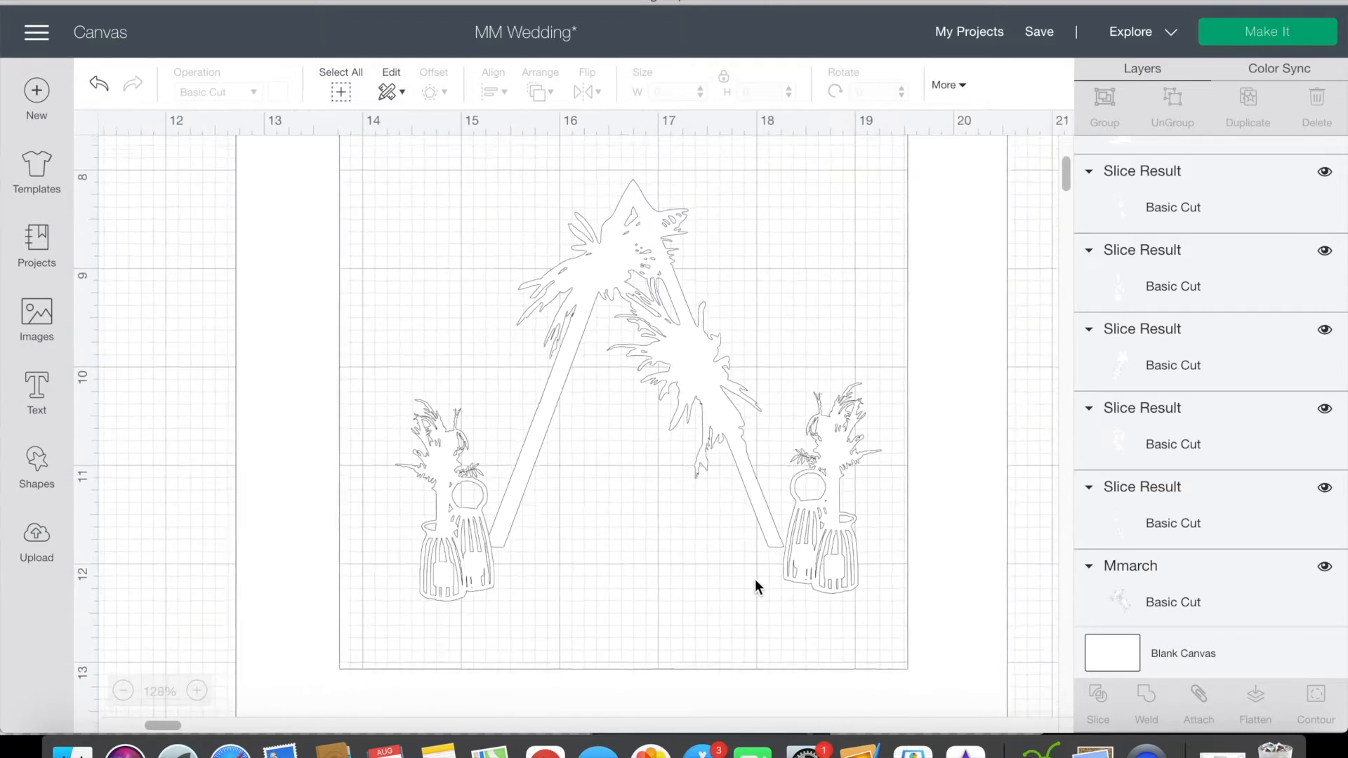
mouse_move(436, 550)
left_mouse_down()
mouse_move(433, 522)
mouse_move(443, 542)
left_mouse_up()
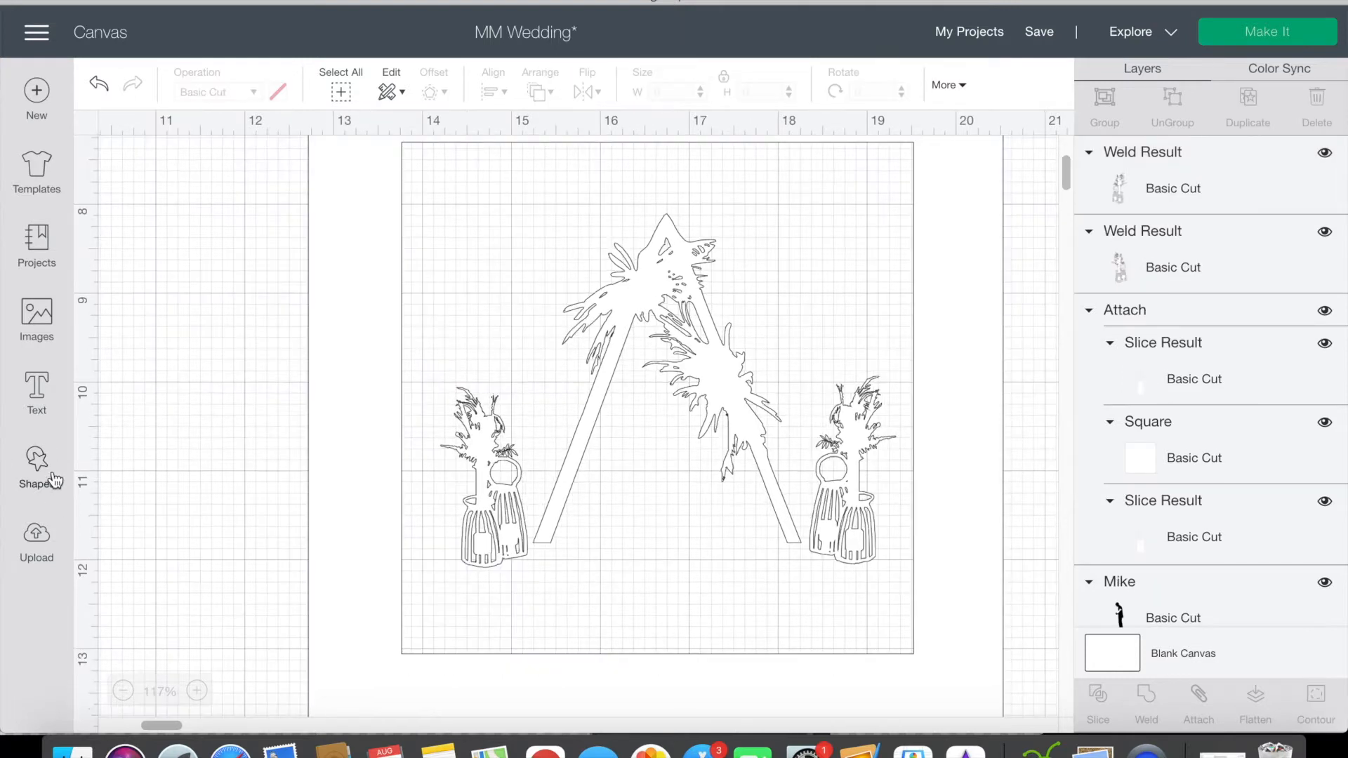
Step: Add a circle as a white, flattened ellipse about 6.46 × 1.22 in across the lower part of the frame opening
left_click(55, 481)
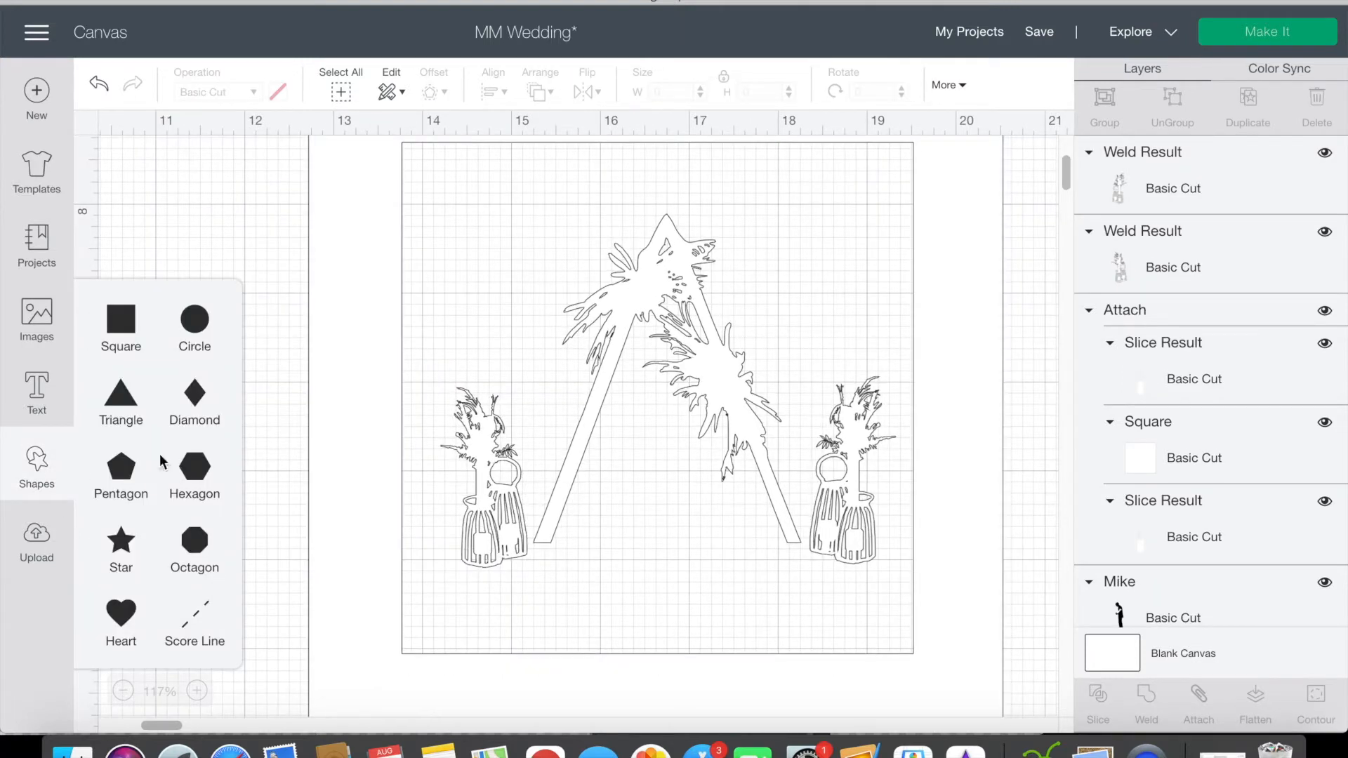
left_click(194, 321)
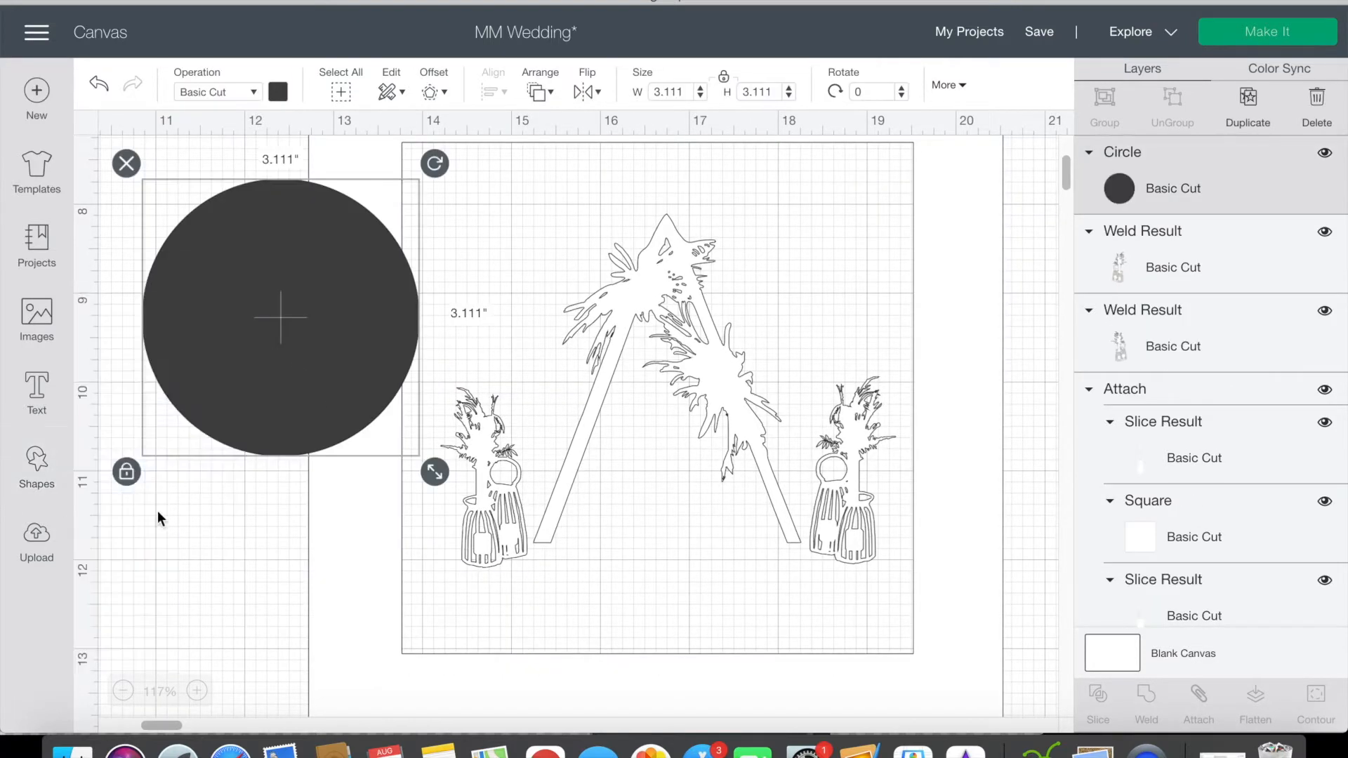
left_click_drag(434, 472, 648, 317)
left_click_drag(480, 265, 730, 575)
left_click_drag(886, 627, 981, 617)
left_click_drag(819, 571, 805, 605)
left_click(278, 92)
left_click(302, 189)
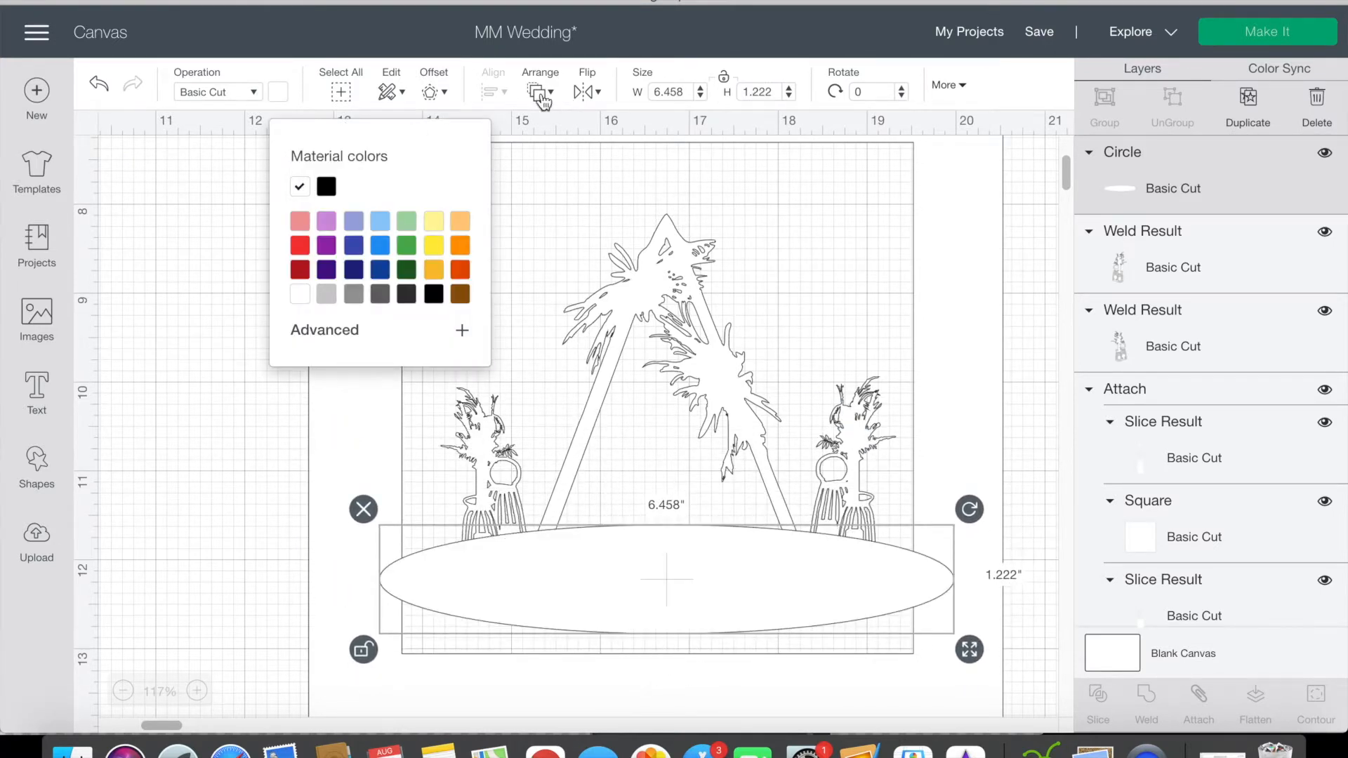
Step: Send the white ellipse to the back, behind the frame, the arch and both flower-and-basket shapes
left_click(540, 91)
left_click(561, 148)
left_click(540, 91)
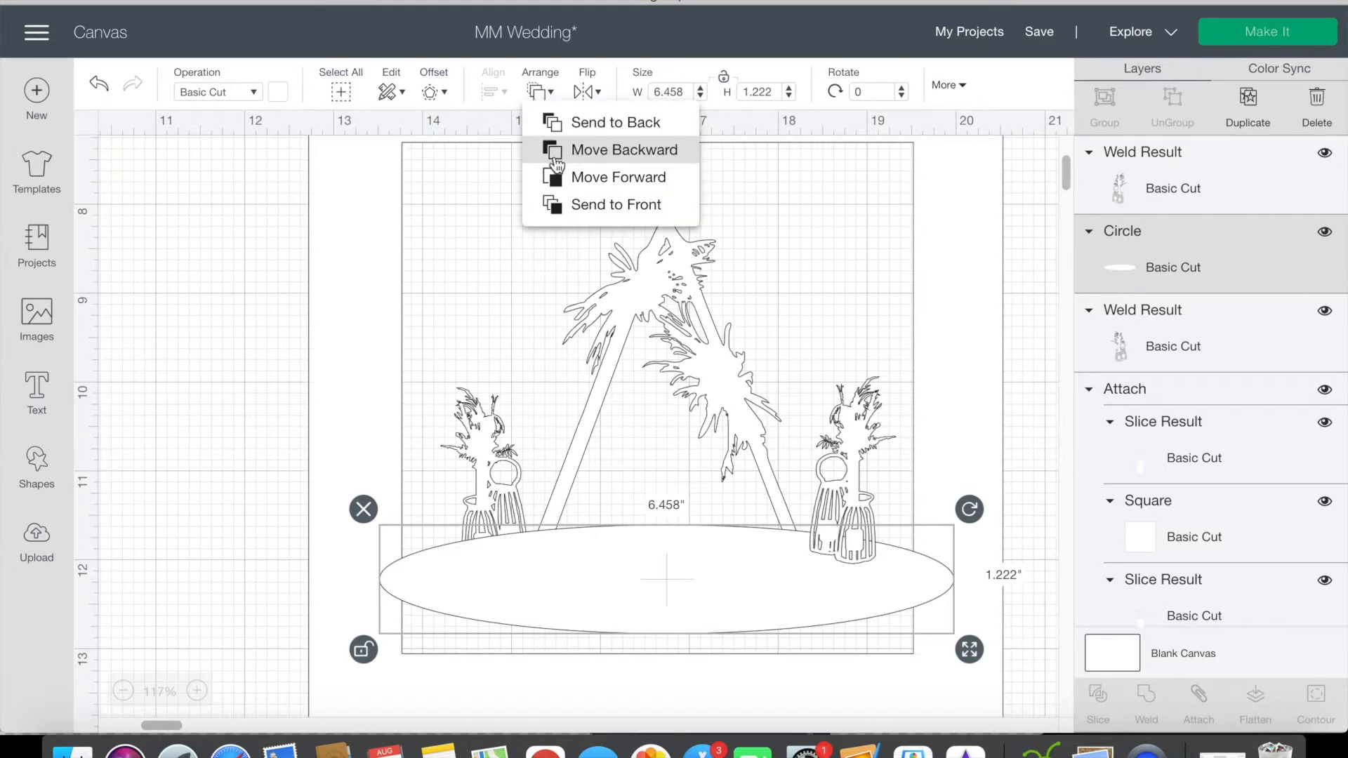
left_click(551, 148)
left_click(540, 91)
left_click(550, 147)
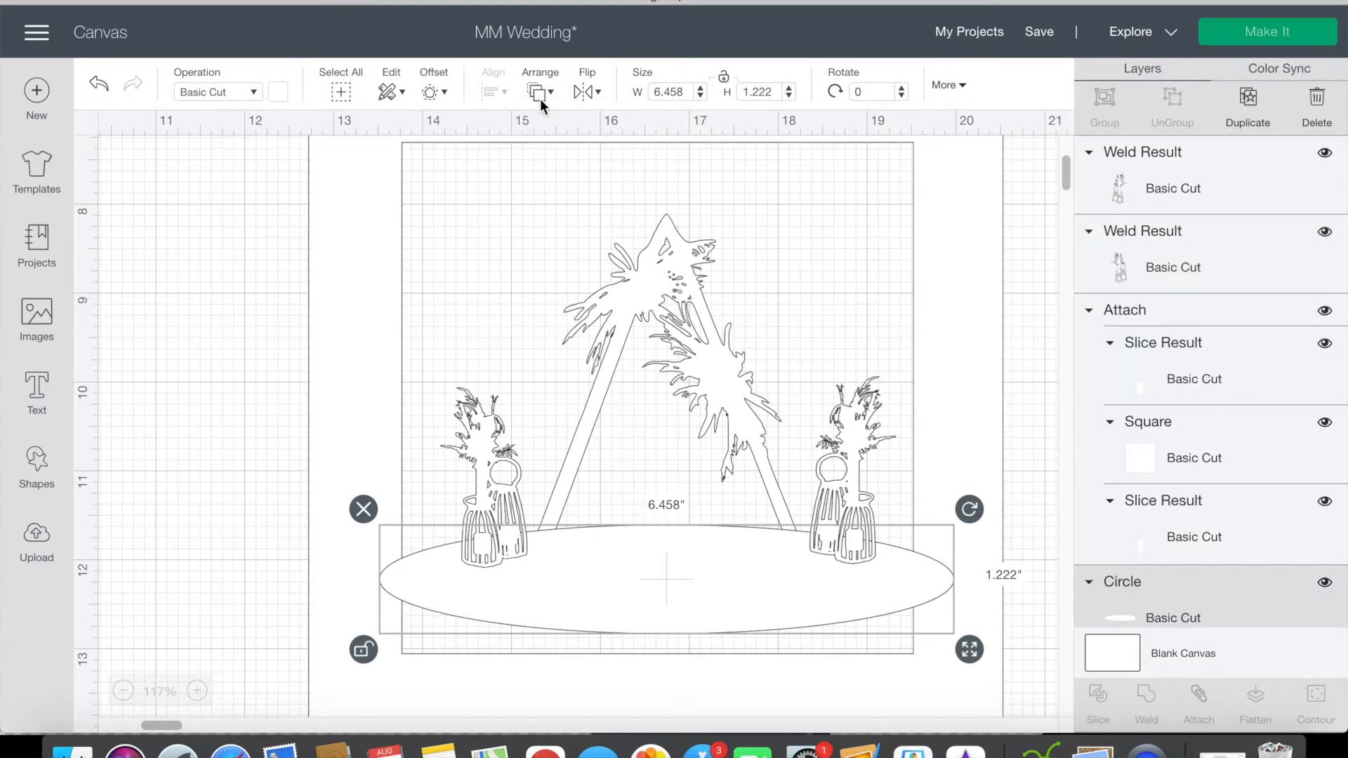
left_click(540, 91)
left_click(554, 147)
left_click(545, 102)
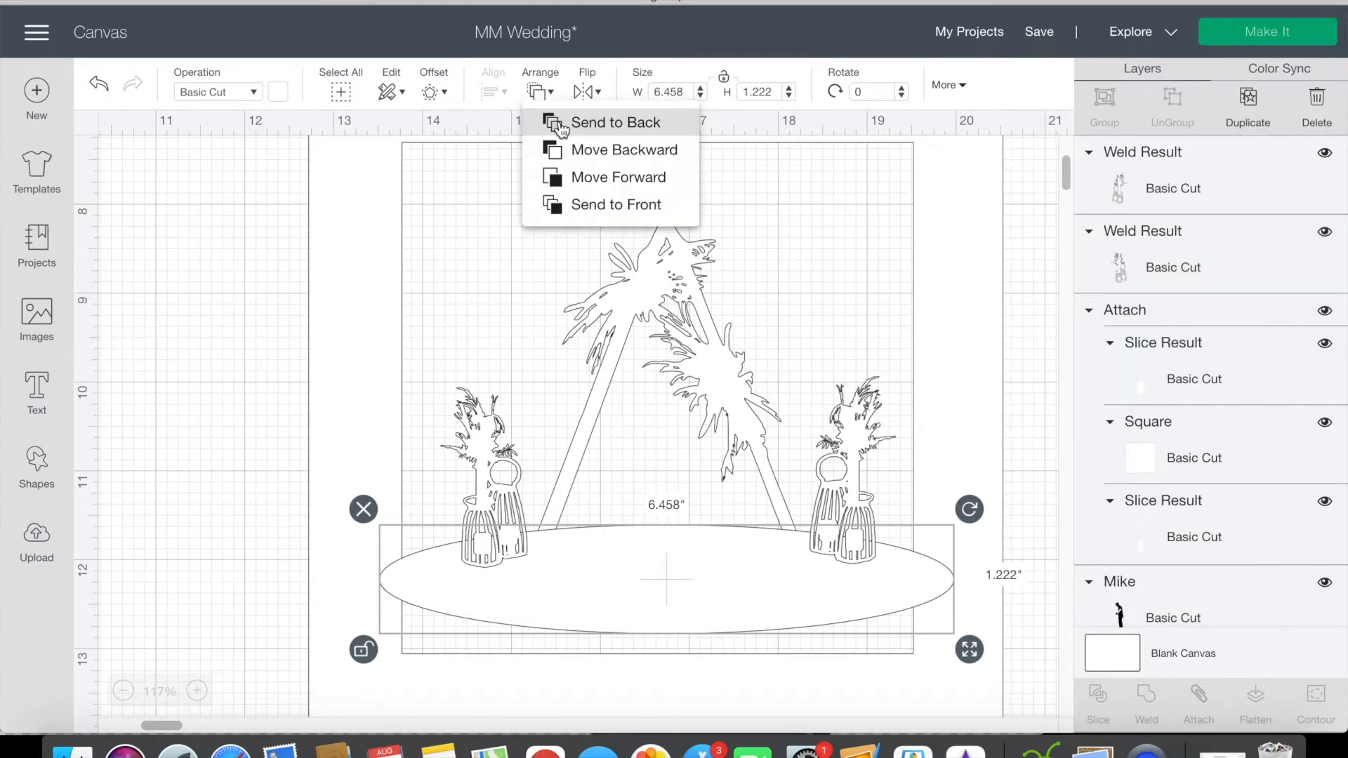
left_click(558, 125)
left_click(527, 194)
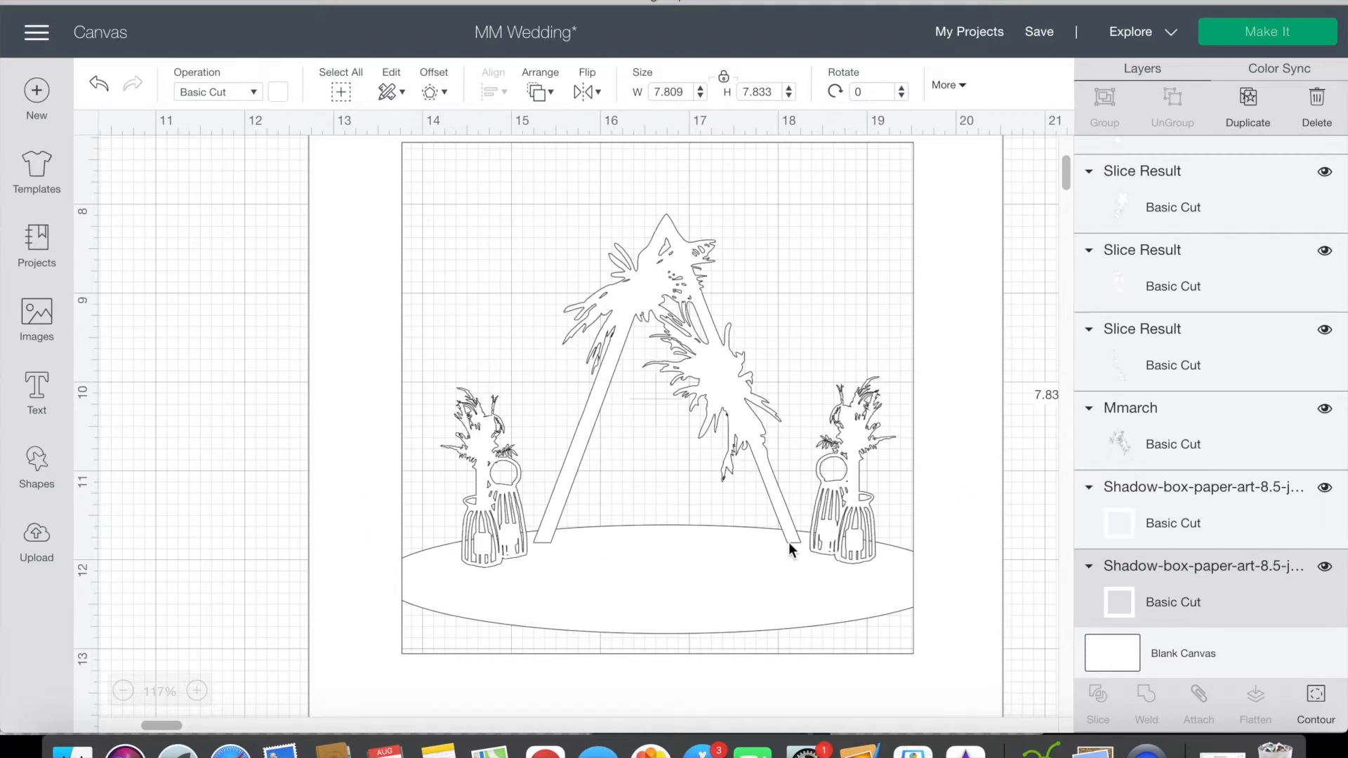
Step: Shift the second frame up slightly and lower the floral arch onto the ellipse, at about x 15.28, y 8.28
left_click_drag(848, 579, 848, 575)
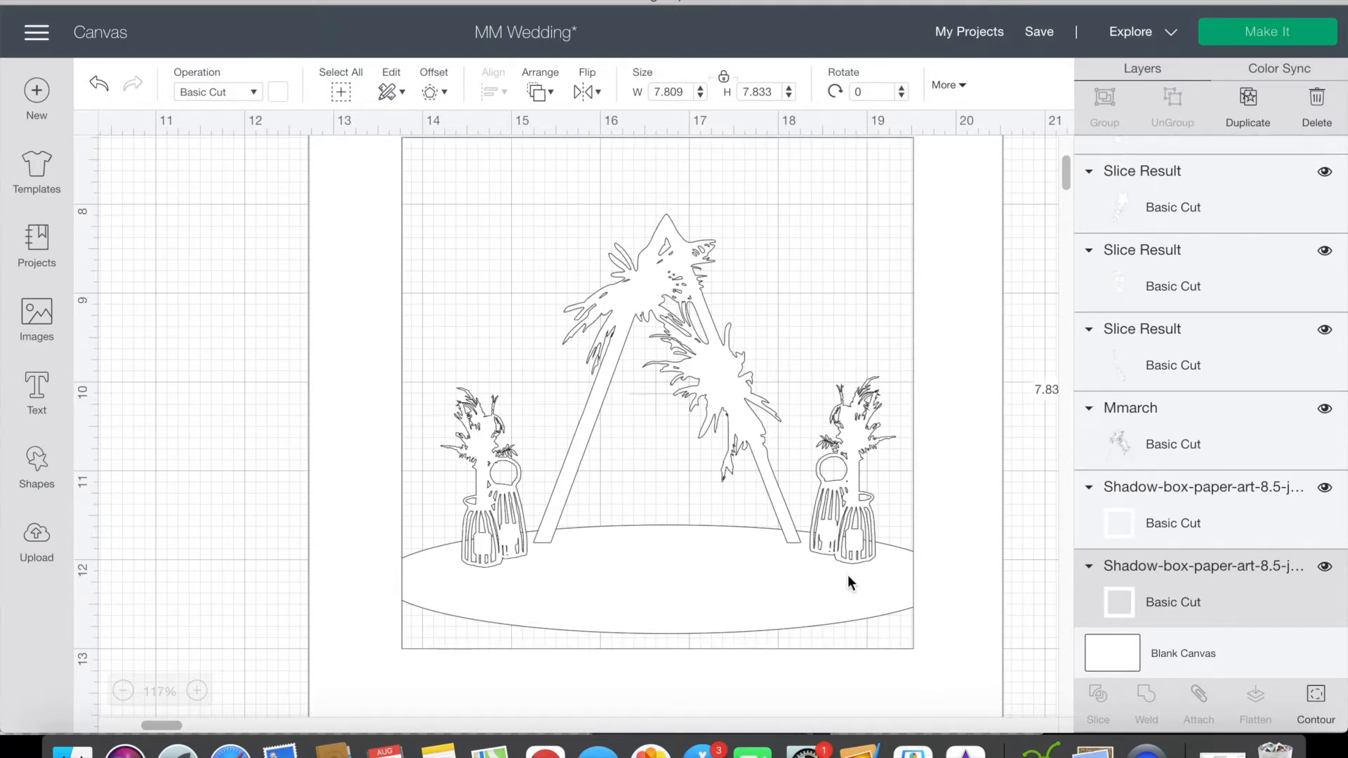
left_click_drag(731, 367, 735, 379)
left_click_drag(735, 382, 734, 384)
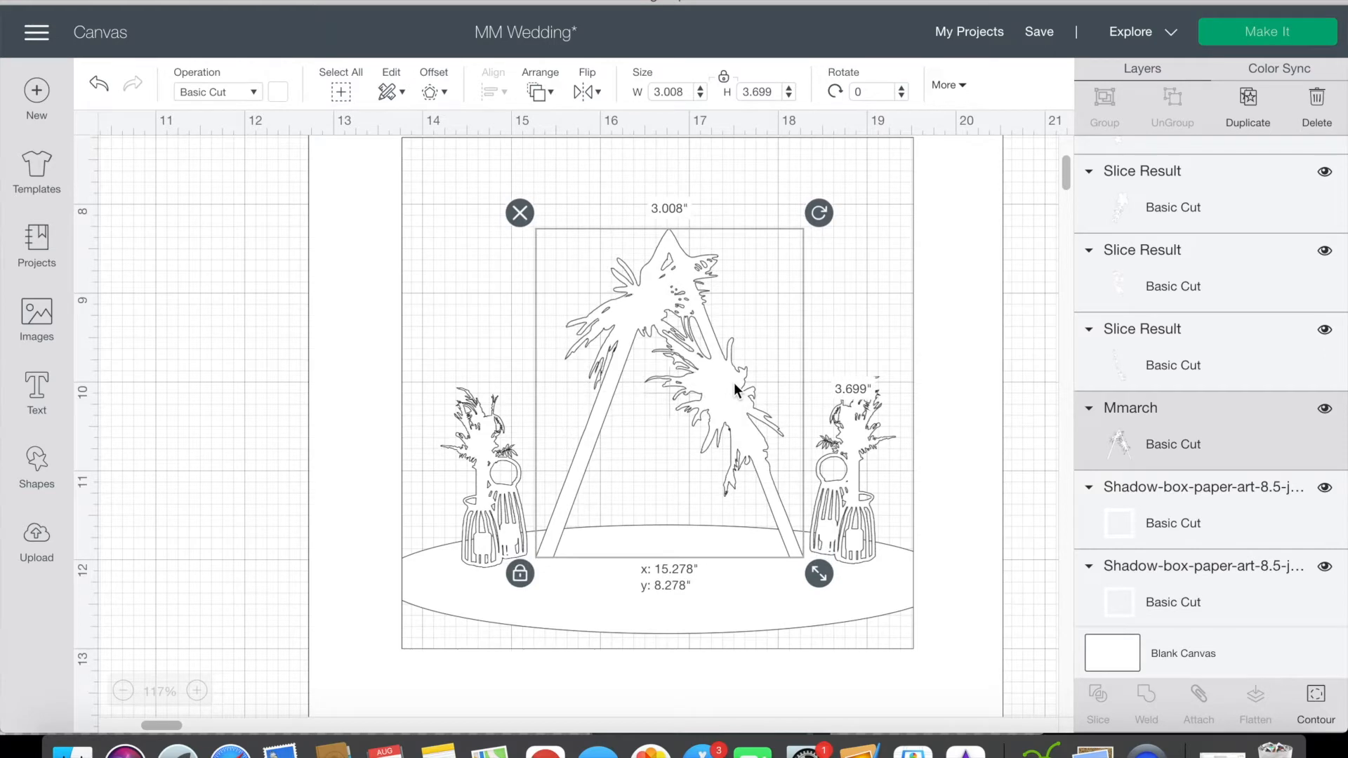
left_click(1033, 349)
Step: Attach the second frame with its arch, flower-and-basket shapes and ellipse, and place the assembly over the first tree layer
scroll(1017, 346, "down", 5)
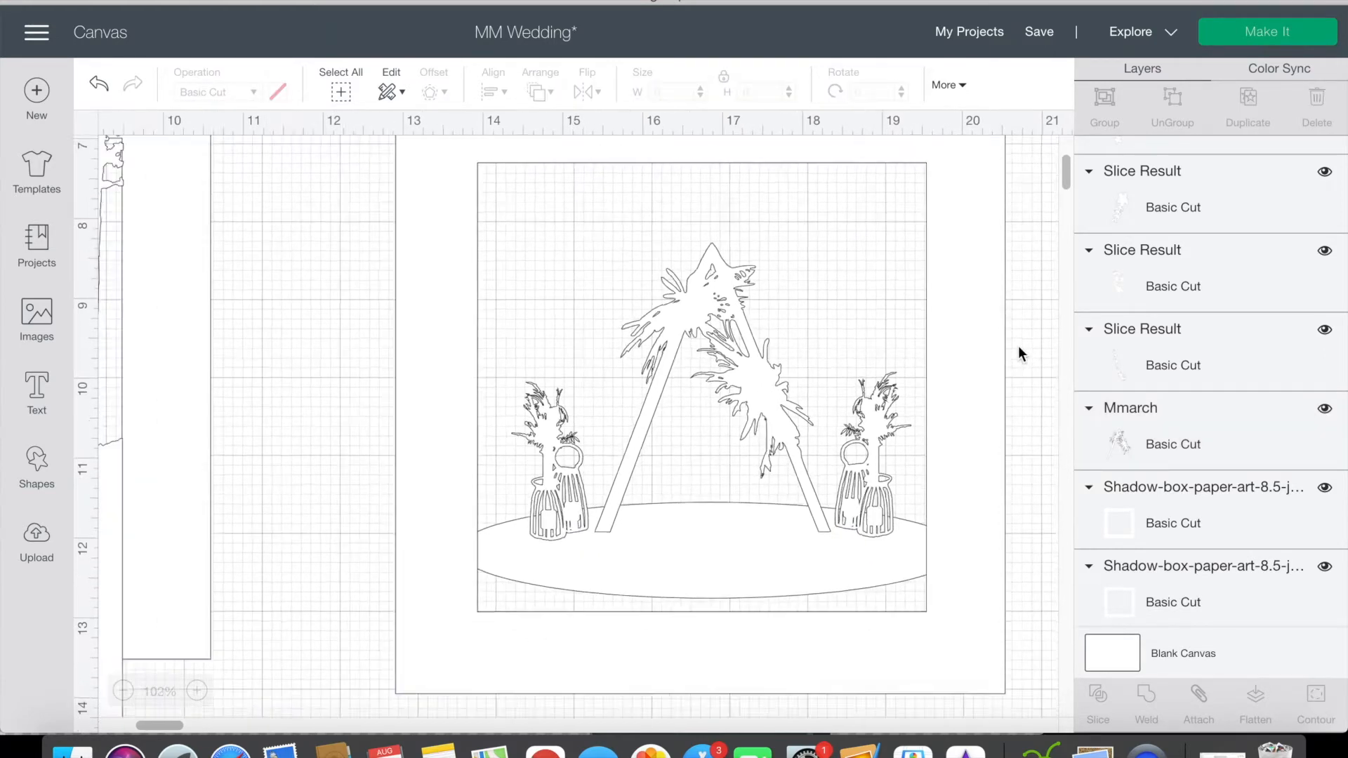
scroll(1018, 346, "down", 3)
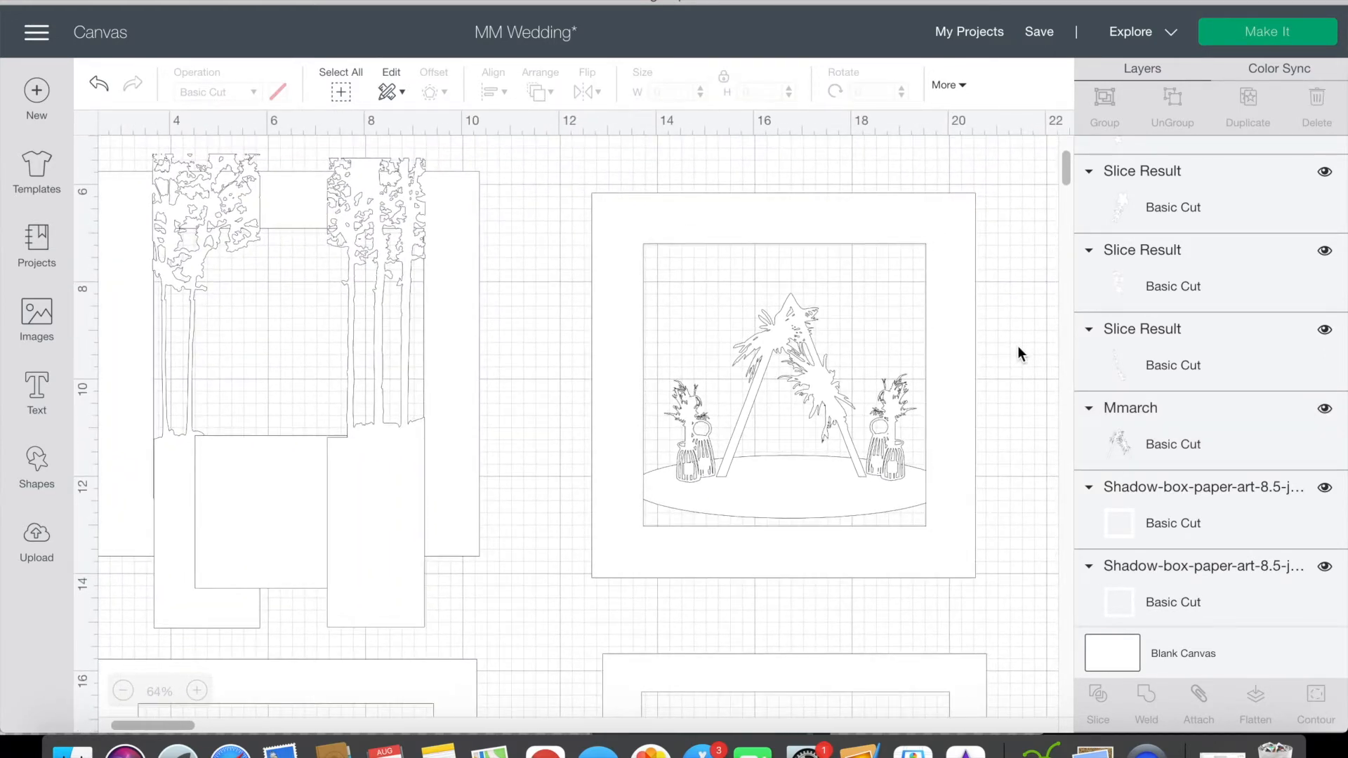
left_click_drag(1045, 575, 759, 423)
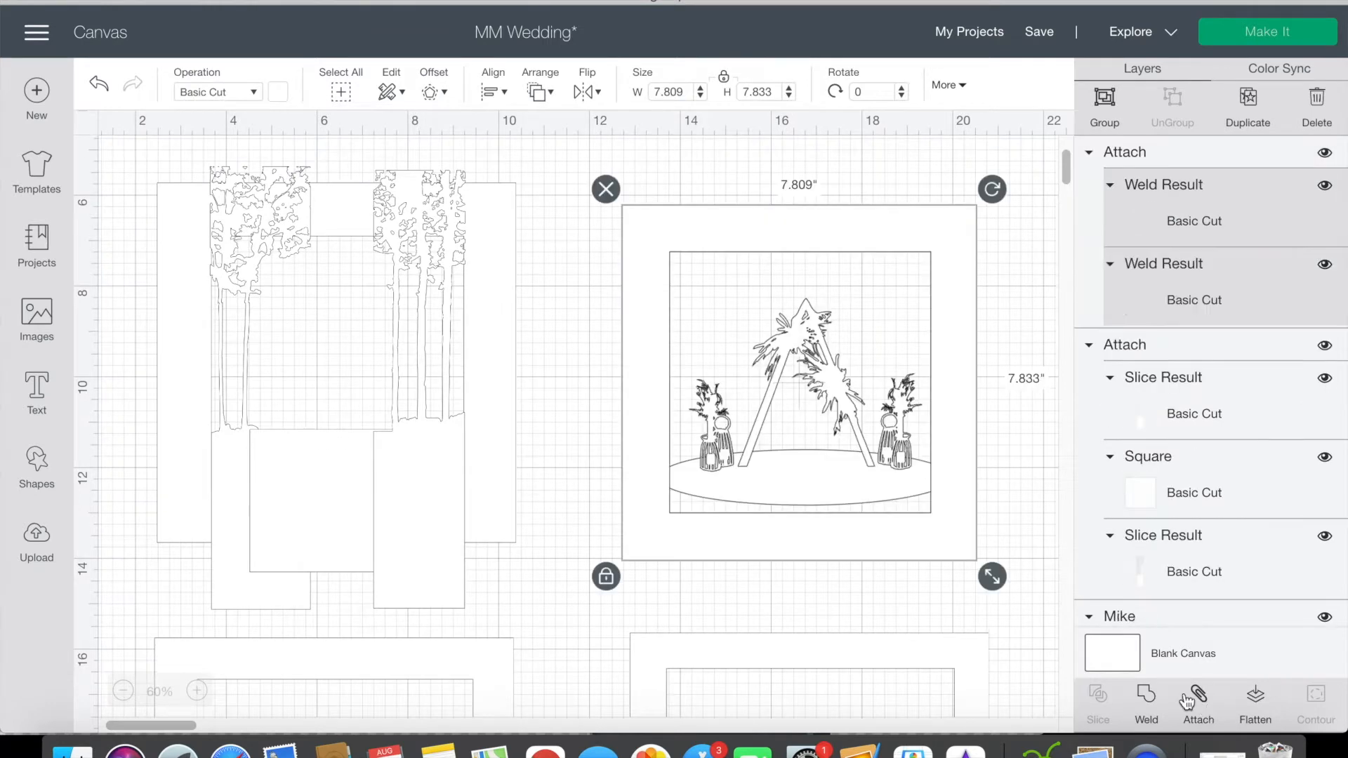
left_click_drag(962, 460, 499, 440)
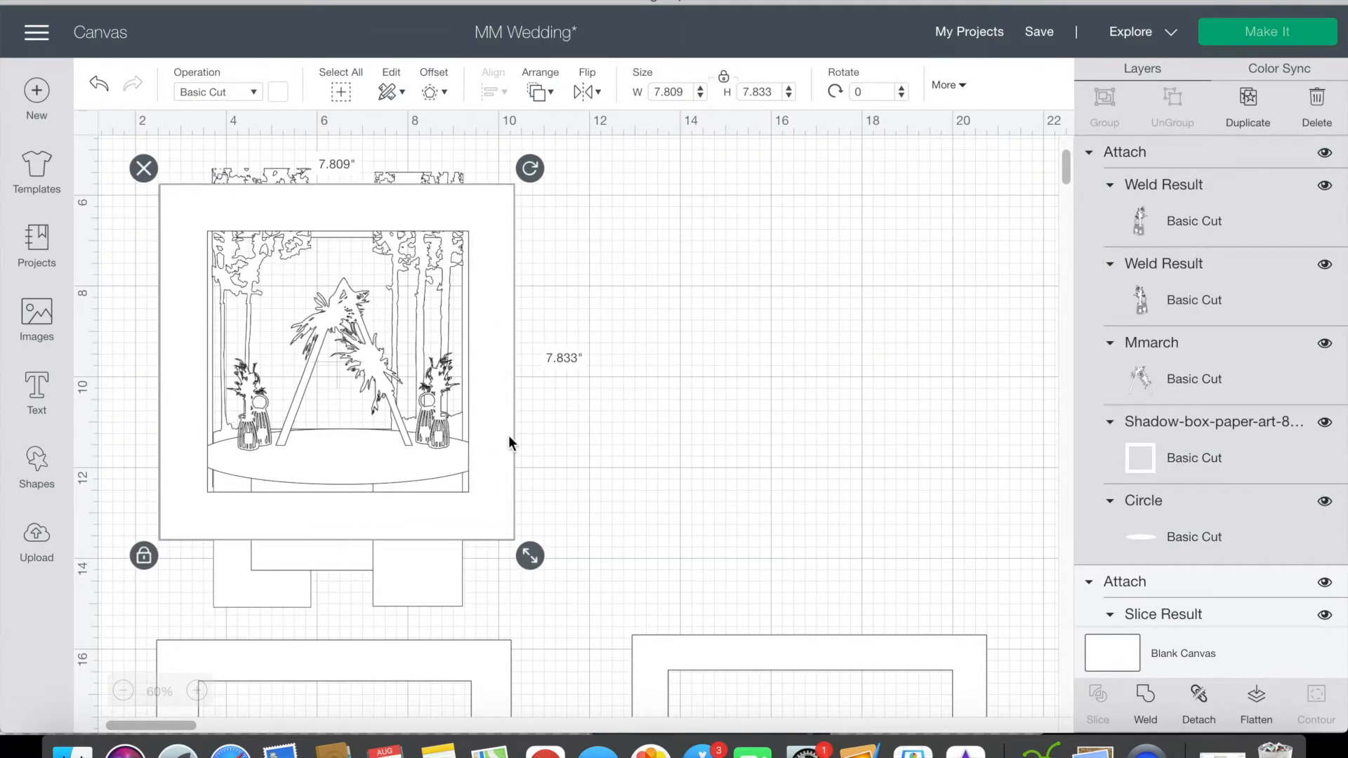
scroll(364, 460, "up", 5)
scroll(368, 459, "up", 1)
scroll(761, 416, "left", 2)
scroll(761, 415, "up", 1)
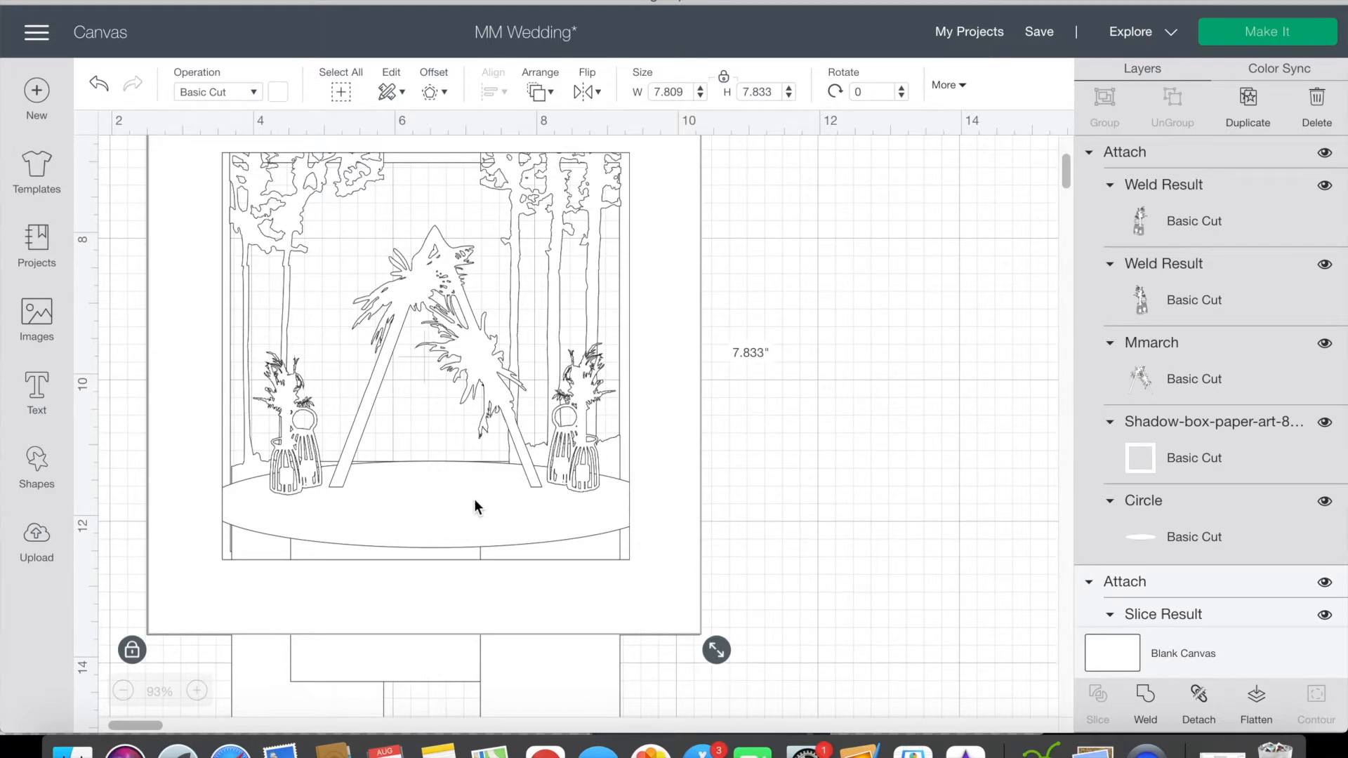
Step: Move the attached arch assembly clear of the tree layer and place the kissing couple silhouette over the third frame
scroll(475, 507, "down", 5)
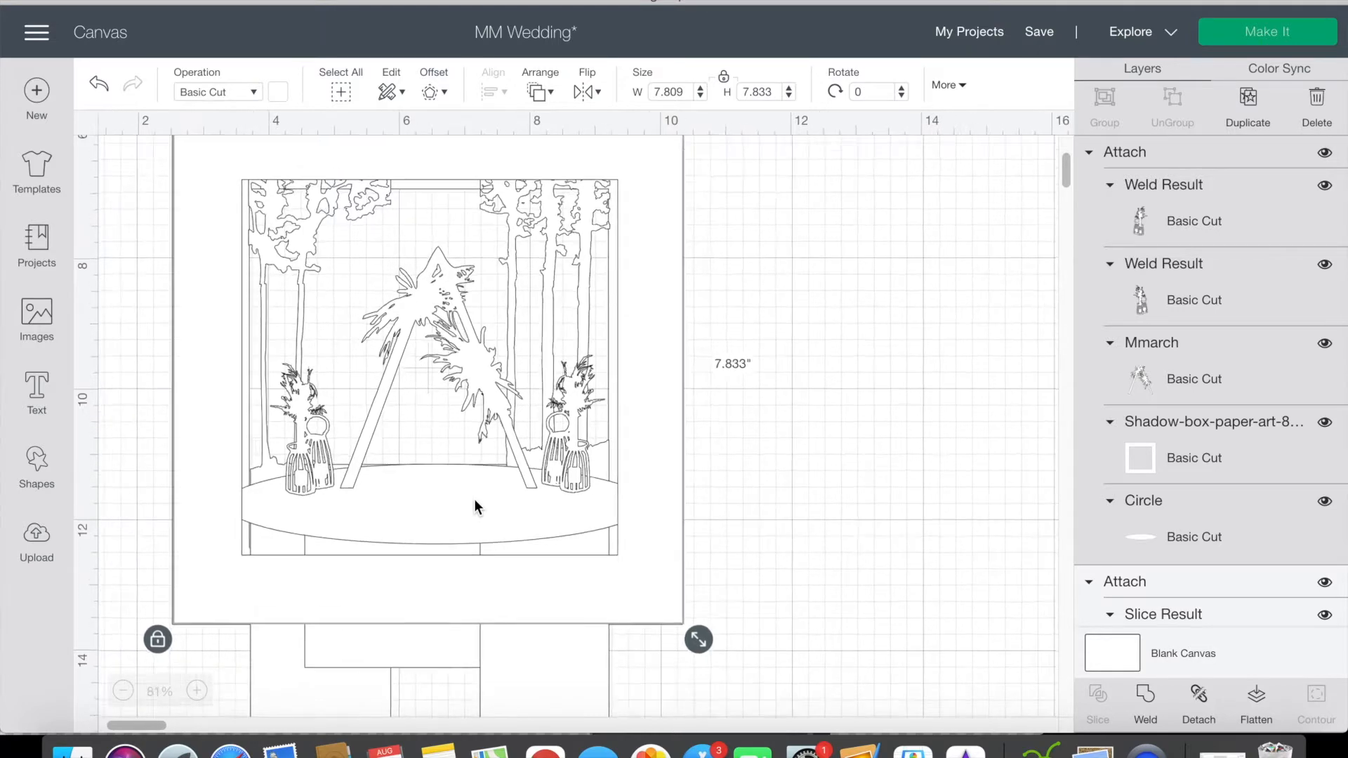
left_click_drag(562, 299, 1028, 314)
scroll(914, 315, "down", 3)
scroll(860, 326, "down", 3)
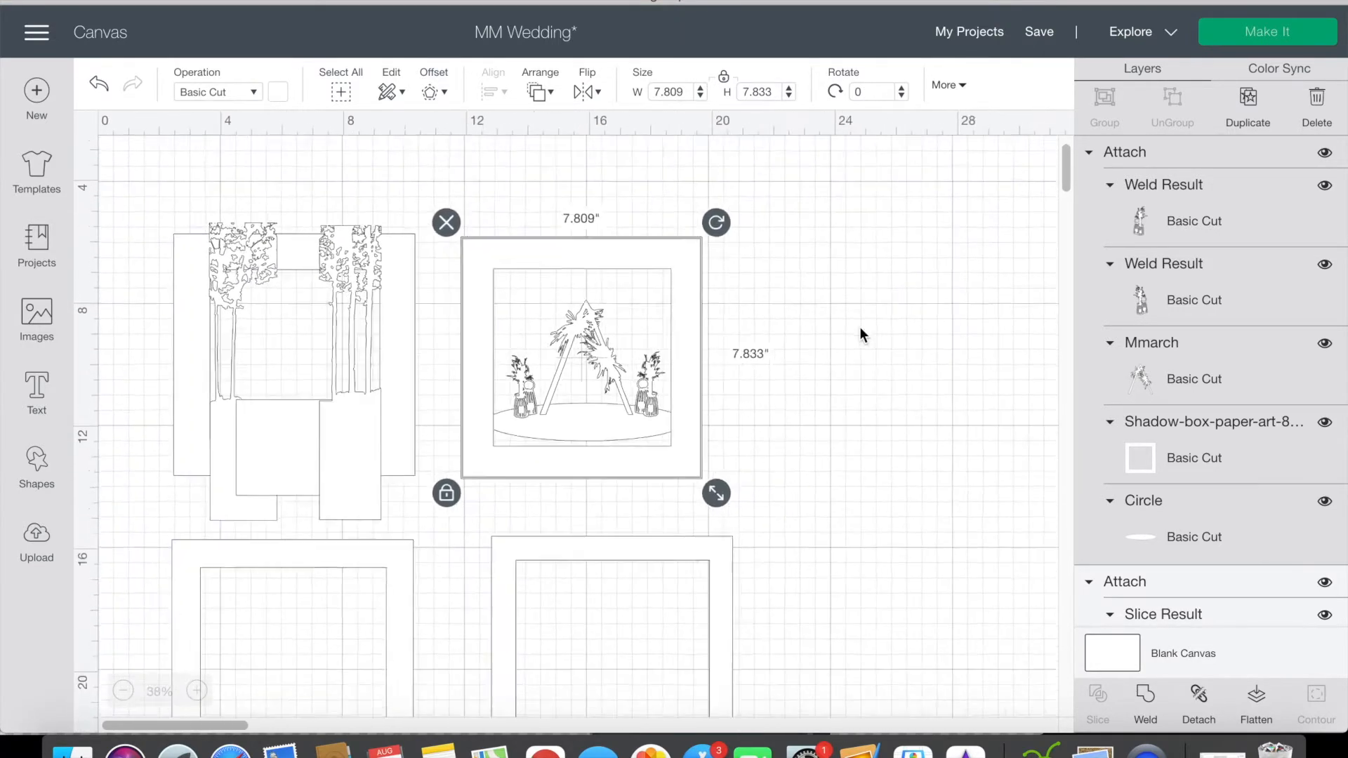
left_click_drag(744, 414, 197, 642)
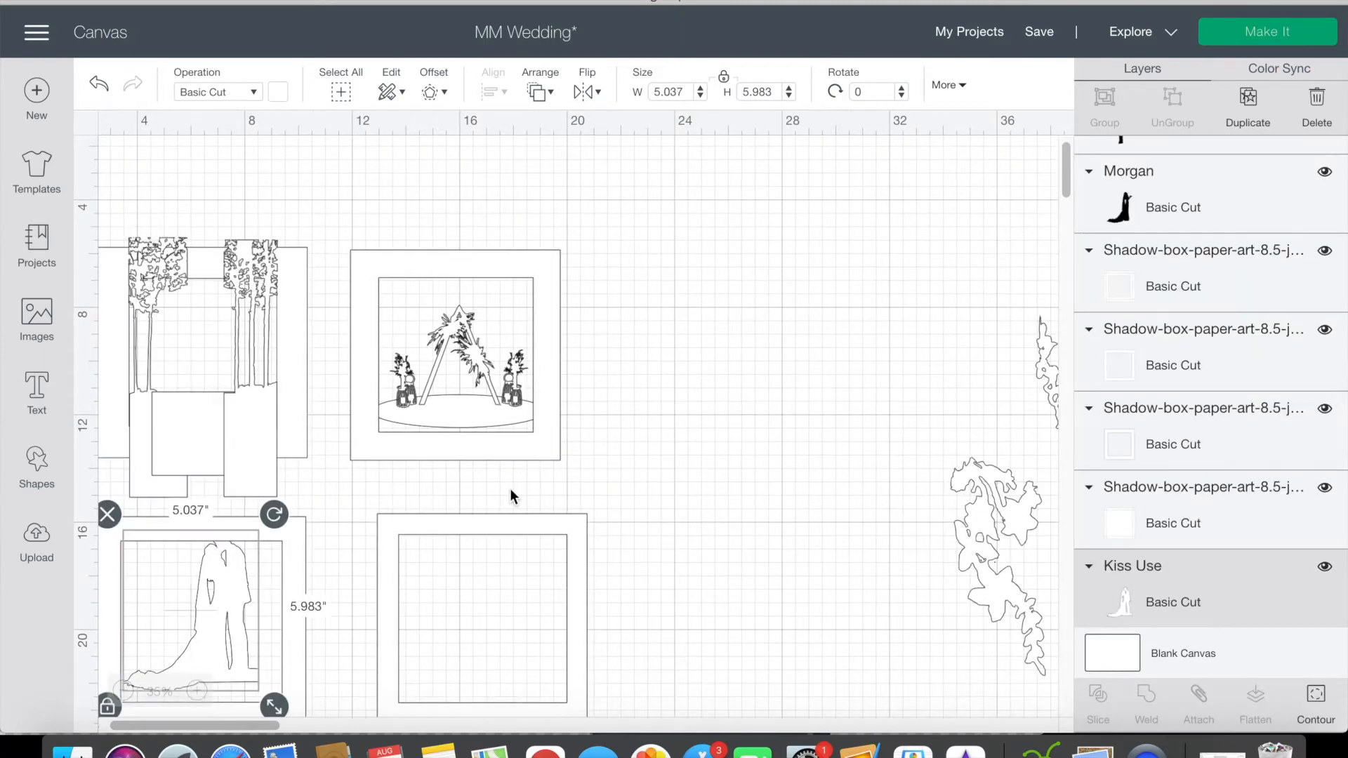
Step: Send the attached arch assembly to the back of the layer order
scroll(509, 487, "left", 2)
scroll(509, 487, "down", 1)
left_click(550, 398)
right_click(541, 411)
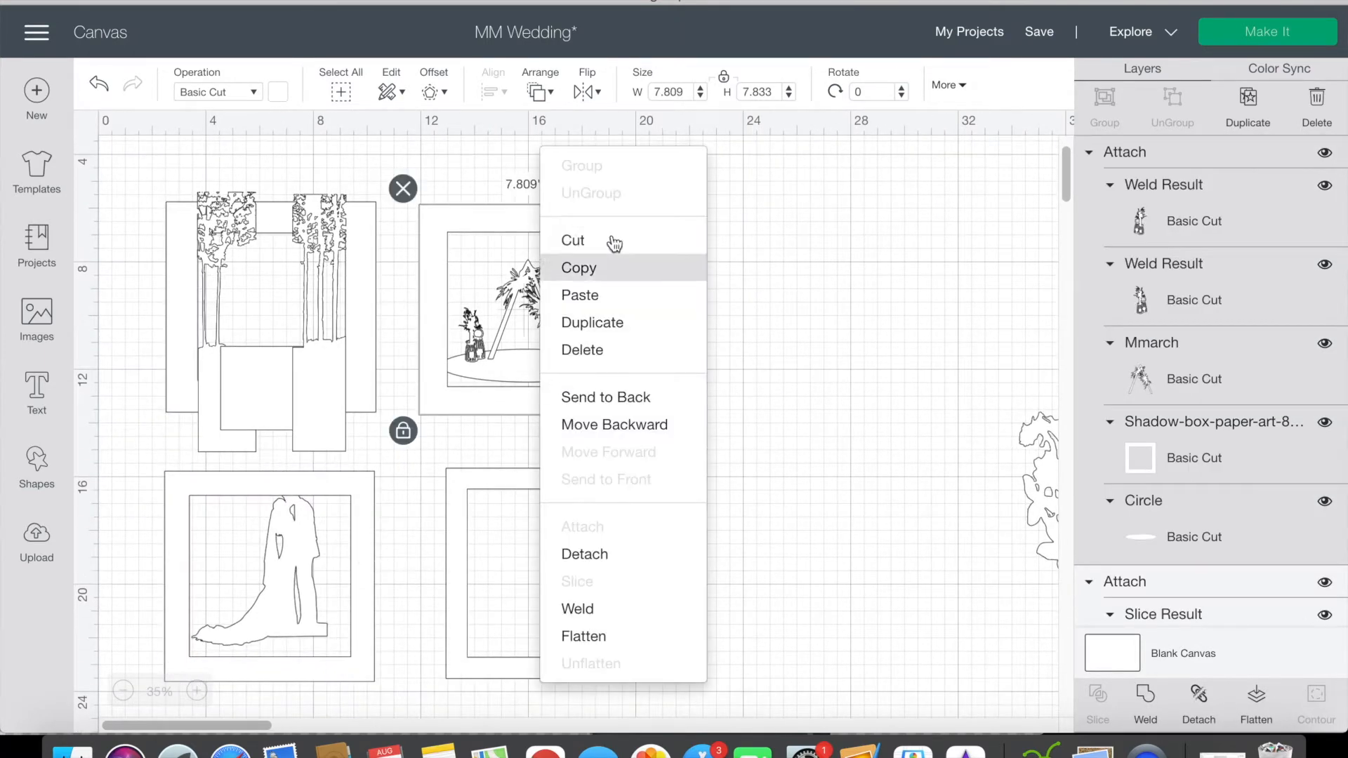
left_click(548, 93)
left_click(580, 147)
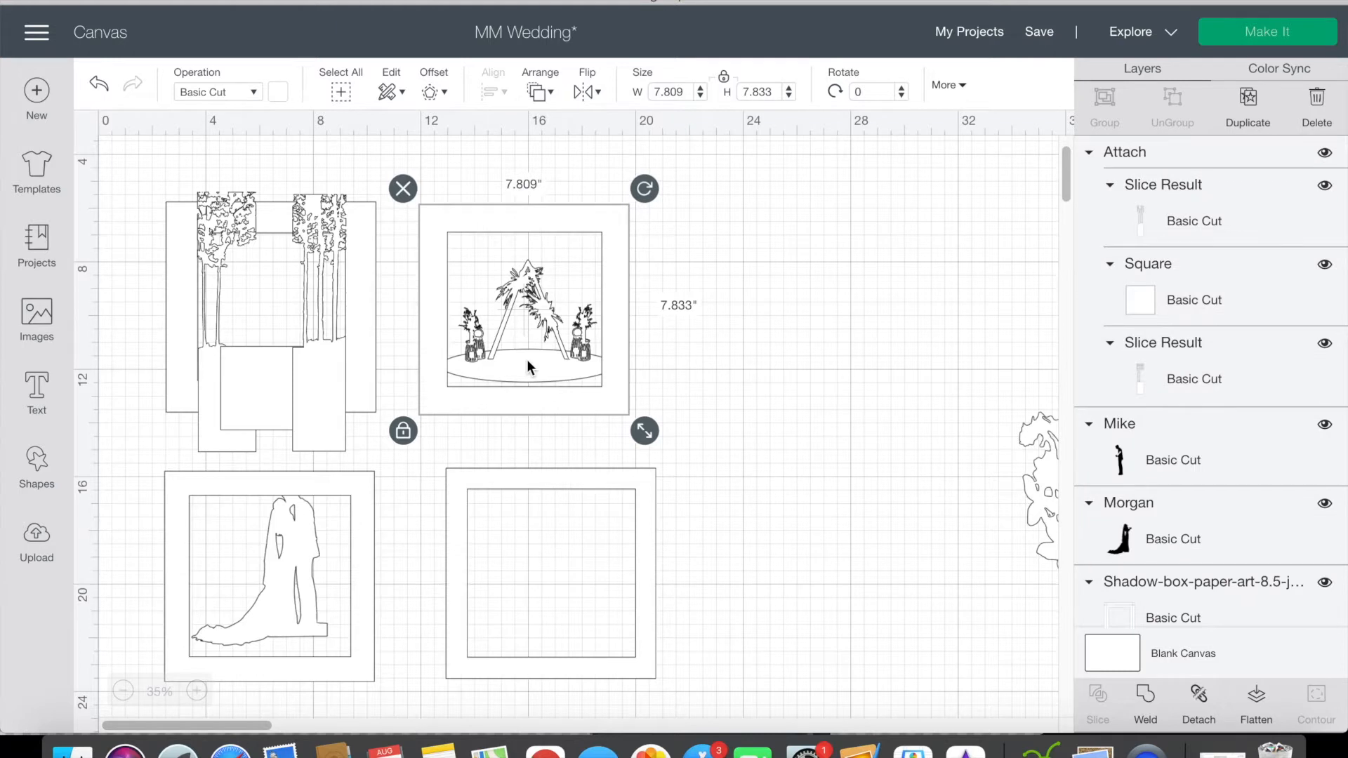
scroll(542, 366, "up", 1)
left_click(668, 229)
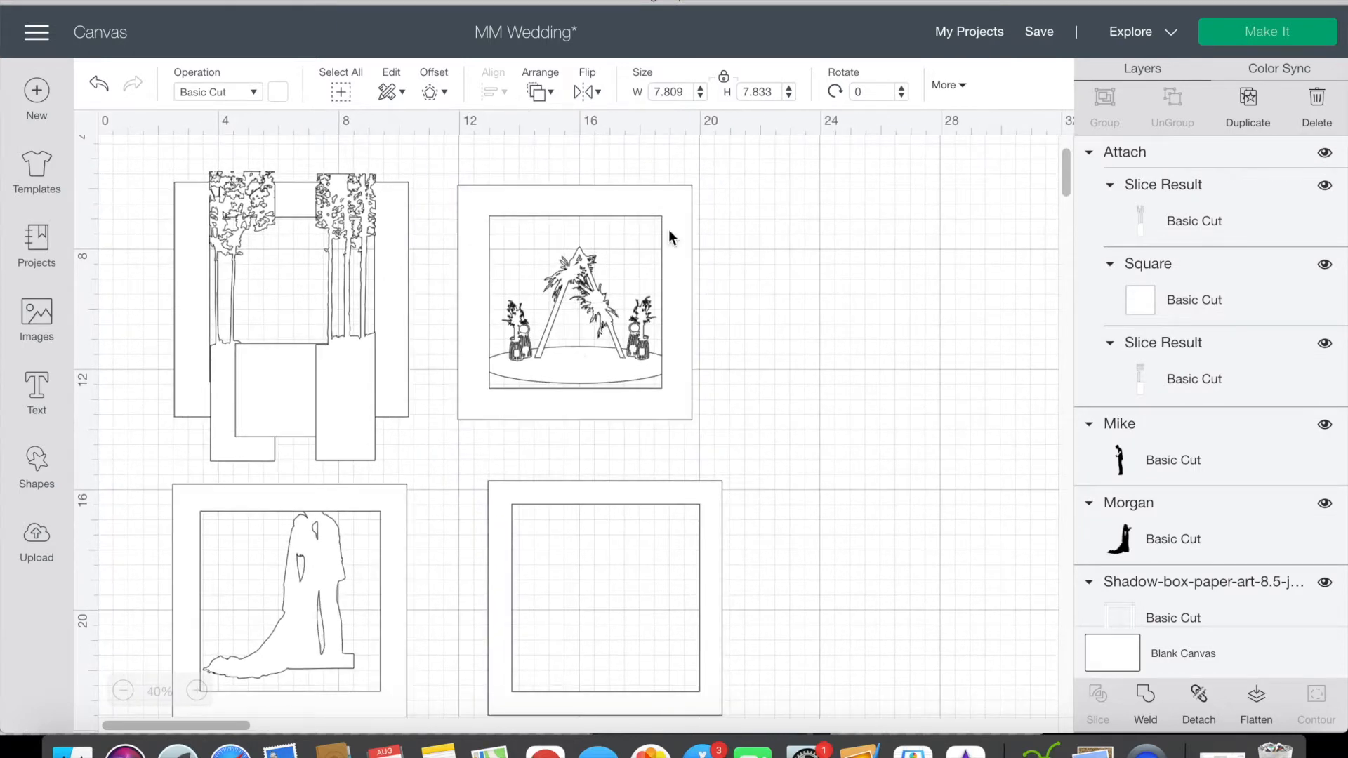
Step: Copy the ellipse from the arch assembly and place the copy just below the couple's frame
scroll(1139, 407, "down", 12)
scroll(1140, 407, "down", 5)
left_click(1187, 601)
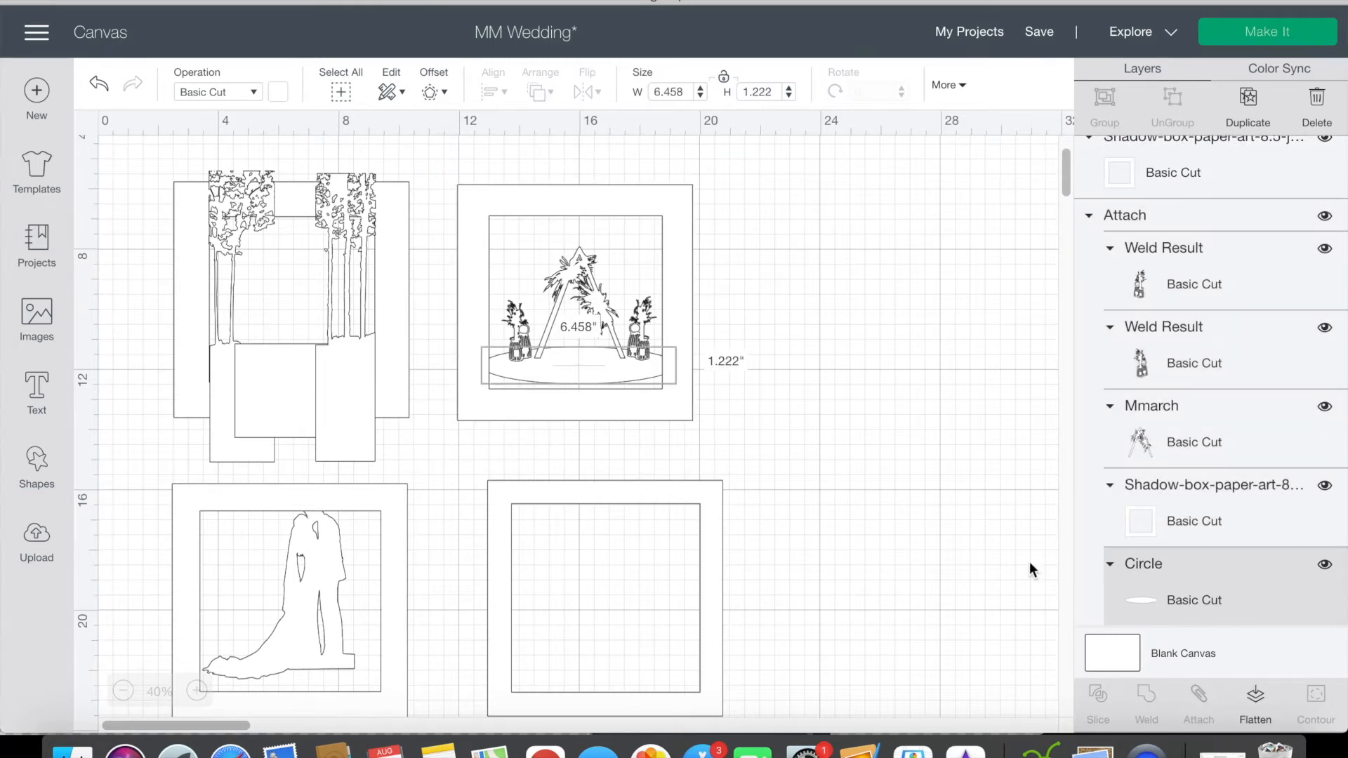
left_click_drag(580, 366, 425, 559)
scroll(436, 541, "down", 3)
scroll(440, 544, "down", 2)
scroll(346, 587, "up", 5)
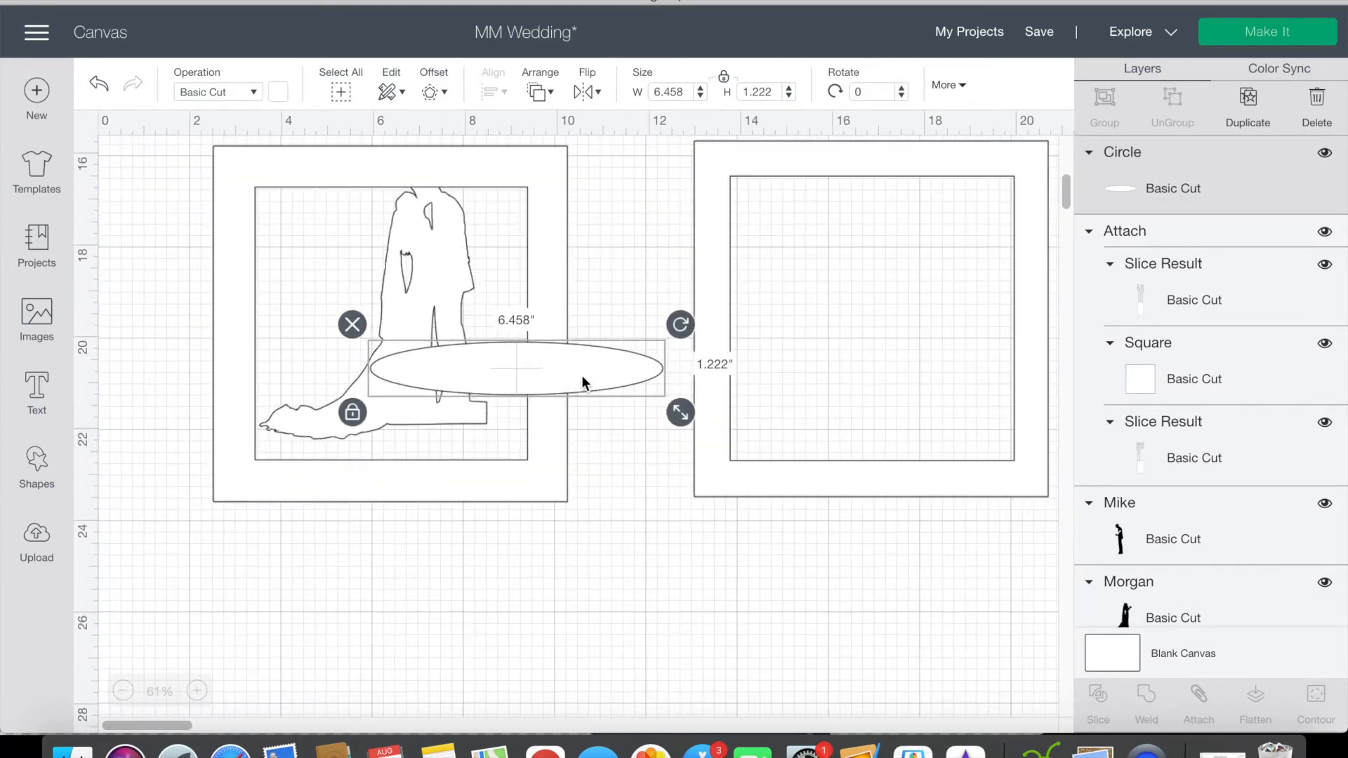
left_click_drag(584, 370, 495, 605)
key("Delete")
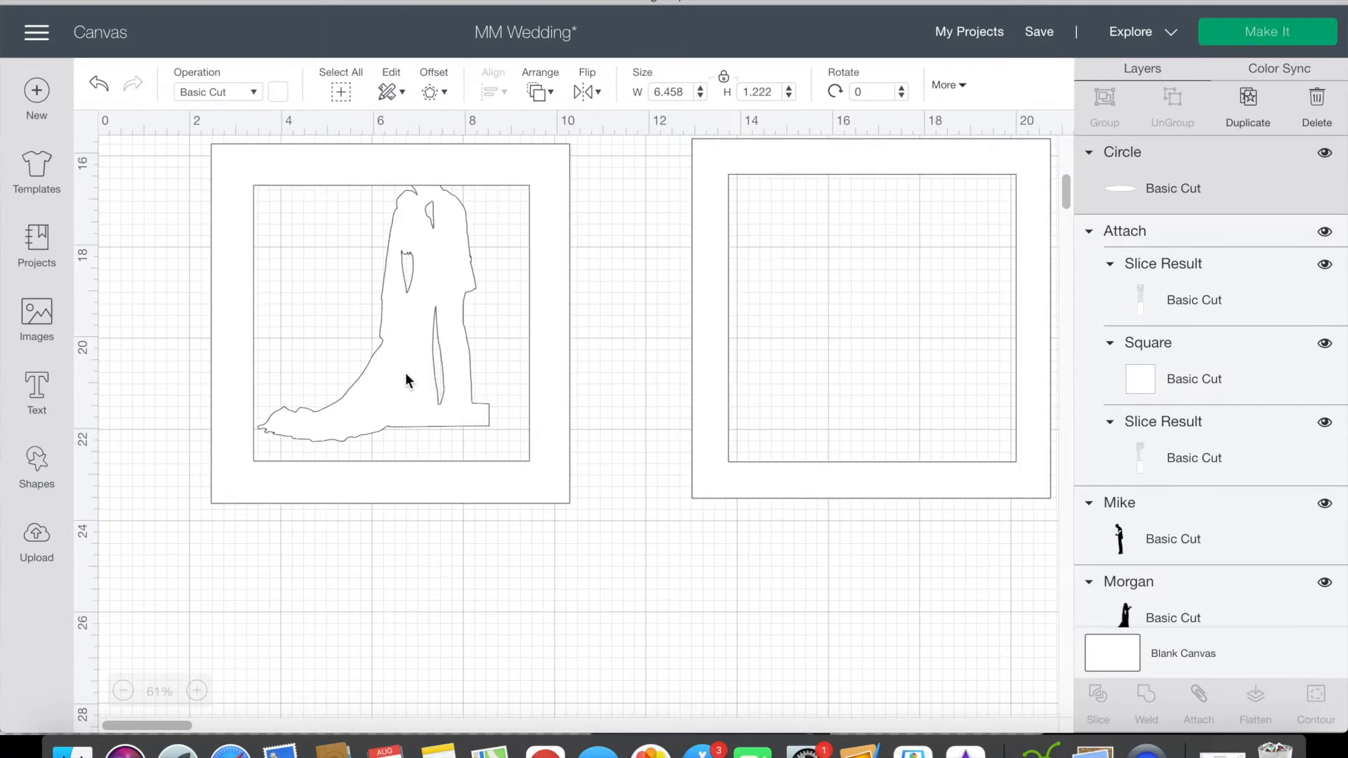
left_click(406, 374)
key("super+z")
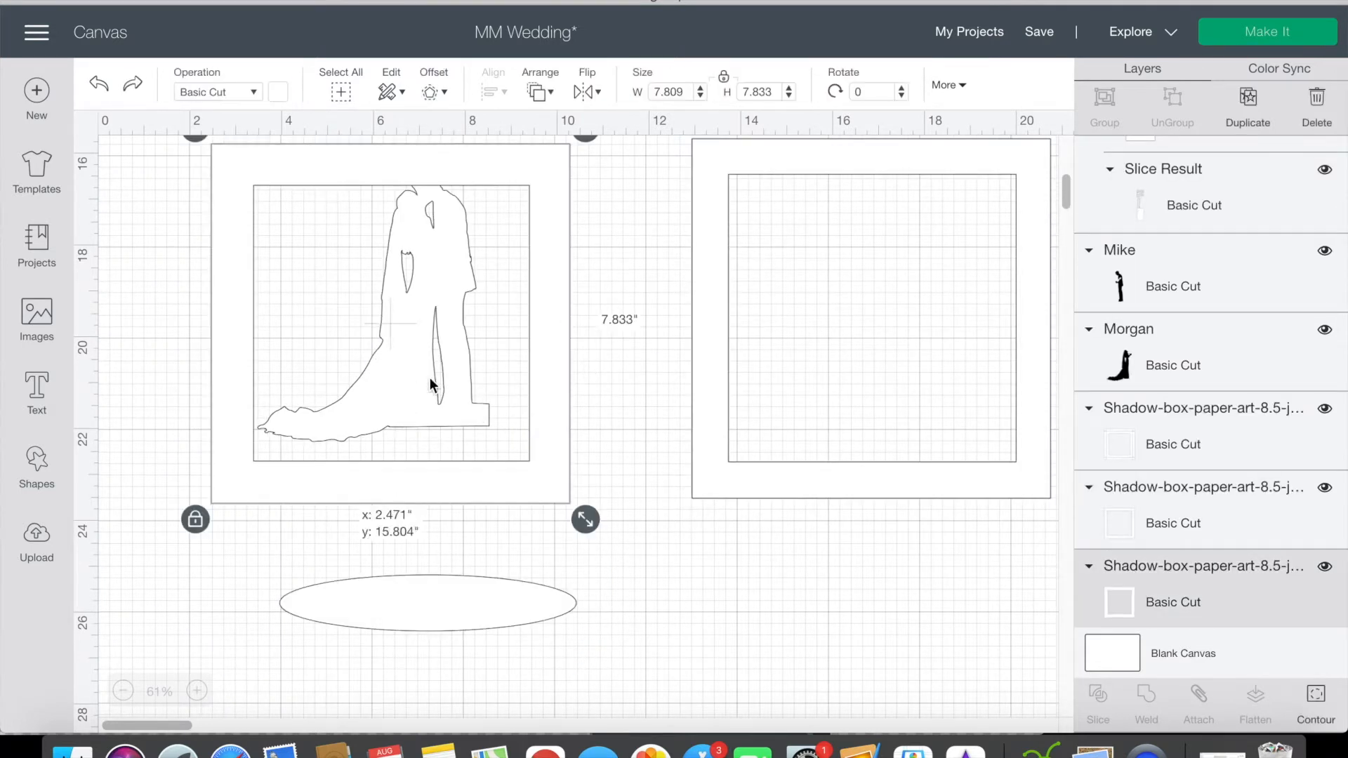
Step: Send the third frame behind the couple and shrink the silhouette to about 3.04 × 3.61 in inside the opening
left_click(551, 98)
left_click(561, 131)
left_click(486, 418)
left_click_drag(507, 459, 406, 334)
left_click_drag(360, 259, 422, 356)
mouse_move(458, 425)
left_mouse_down()
mouse_move(474, 443)
mouse_move(458, 403)
left_mouse_up()
Step: Lay the copied ellipse across the lower part of the third frame and bring the couple in front of it
left_click(463, 537)
left_click_drag(466, 604, 426, 411)
left_click(427, 351)
left_click(540, 92)
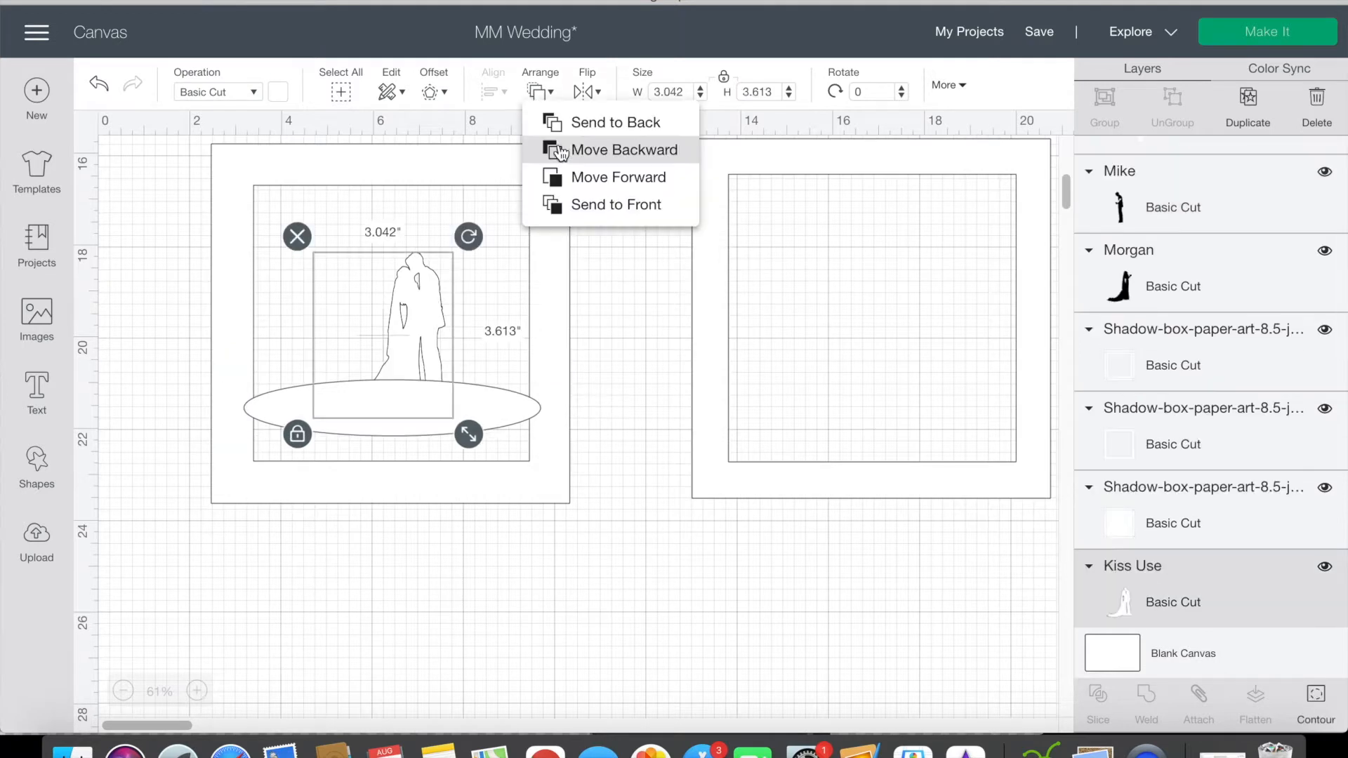
left_click(570, 207)
left_click(622, 247)
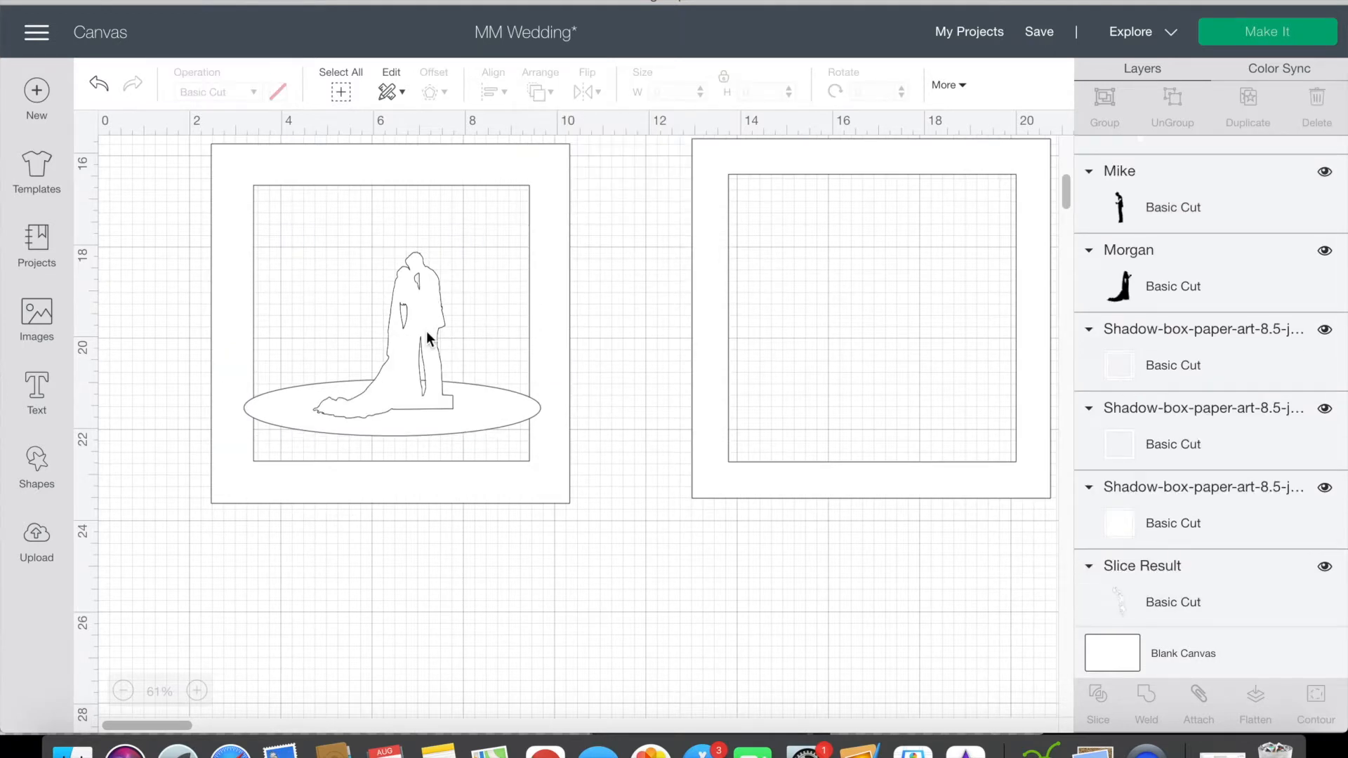
Step: Nudge the couple slightly on the ellipse and attach the couple, ellipse and third frame together
left_click_drag(426, 330, 420, 326)
left_click(638, 553)
left_click_drag(637, 553, 247, 325)
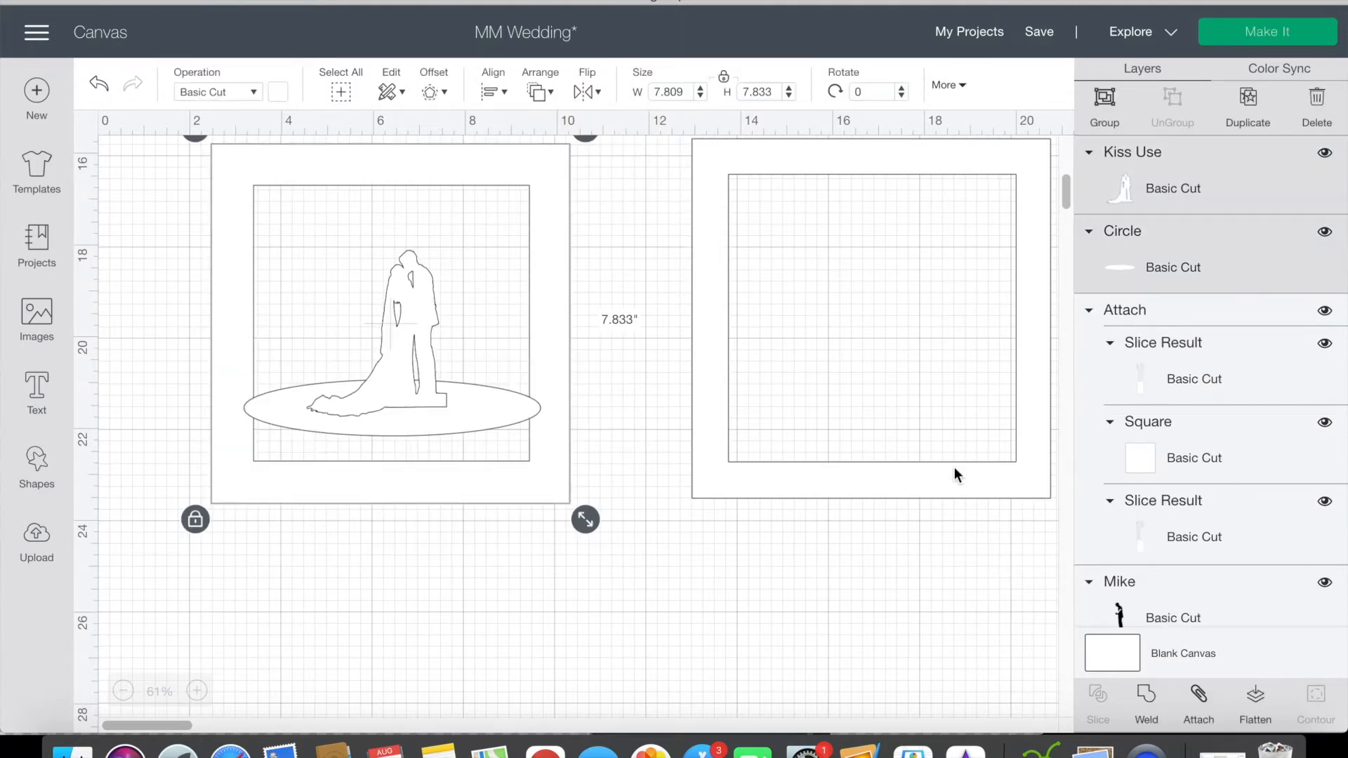
left_click(1198, 702)
scroll(779, 553, "down", 5)
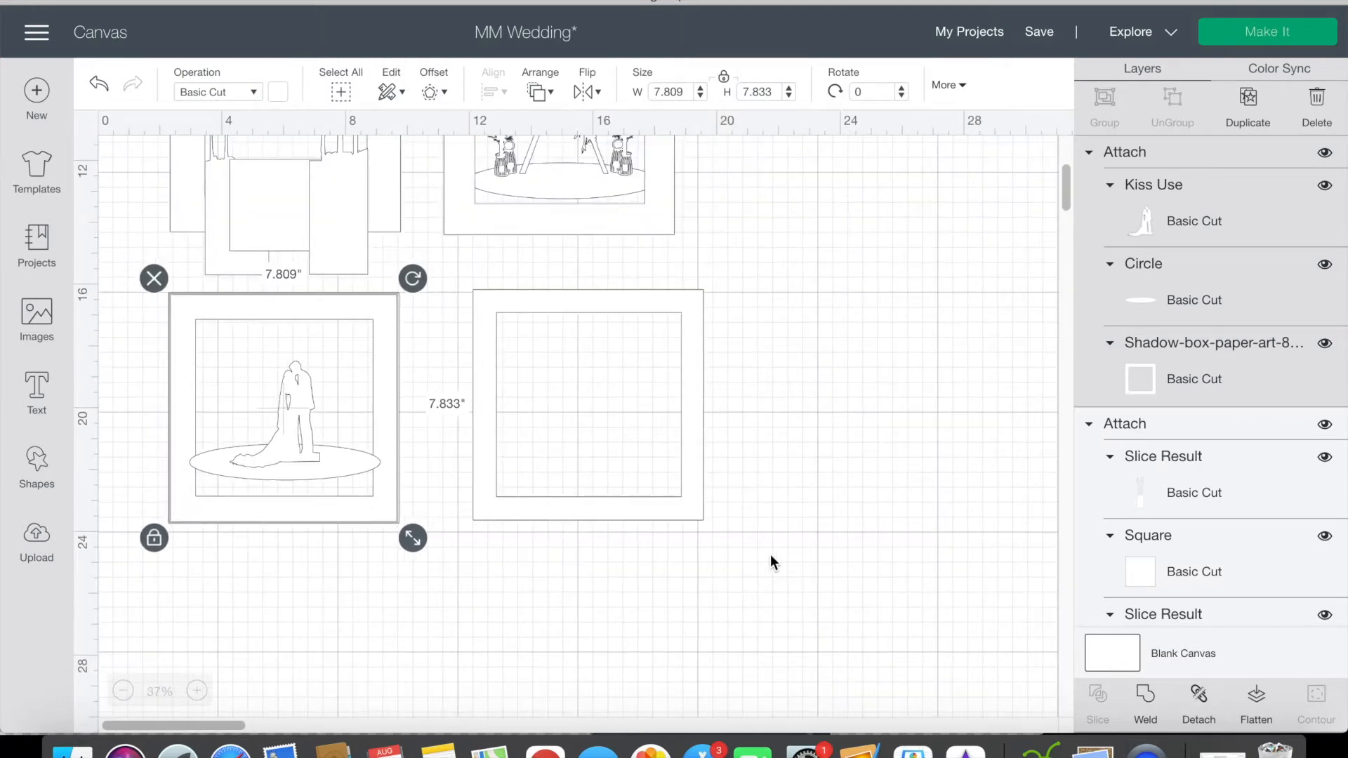
scroll(770, 554, "up", 5)
Step: Bring the arch assembly to the front and place it over the tree layer's frame
mouse_move(617, 392)
left_mouse_down()
mouse_move(386, 389)
mouse_move(608, 371)
left_mouse_up()
left_click(550, 91)
left_click(591, 204)
left_click_drag(603, 288, 365, 306)
left_click(471, 300)
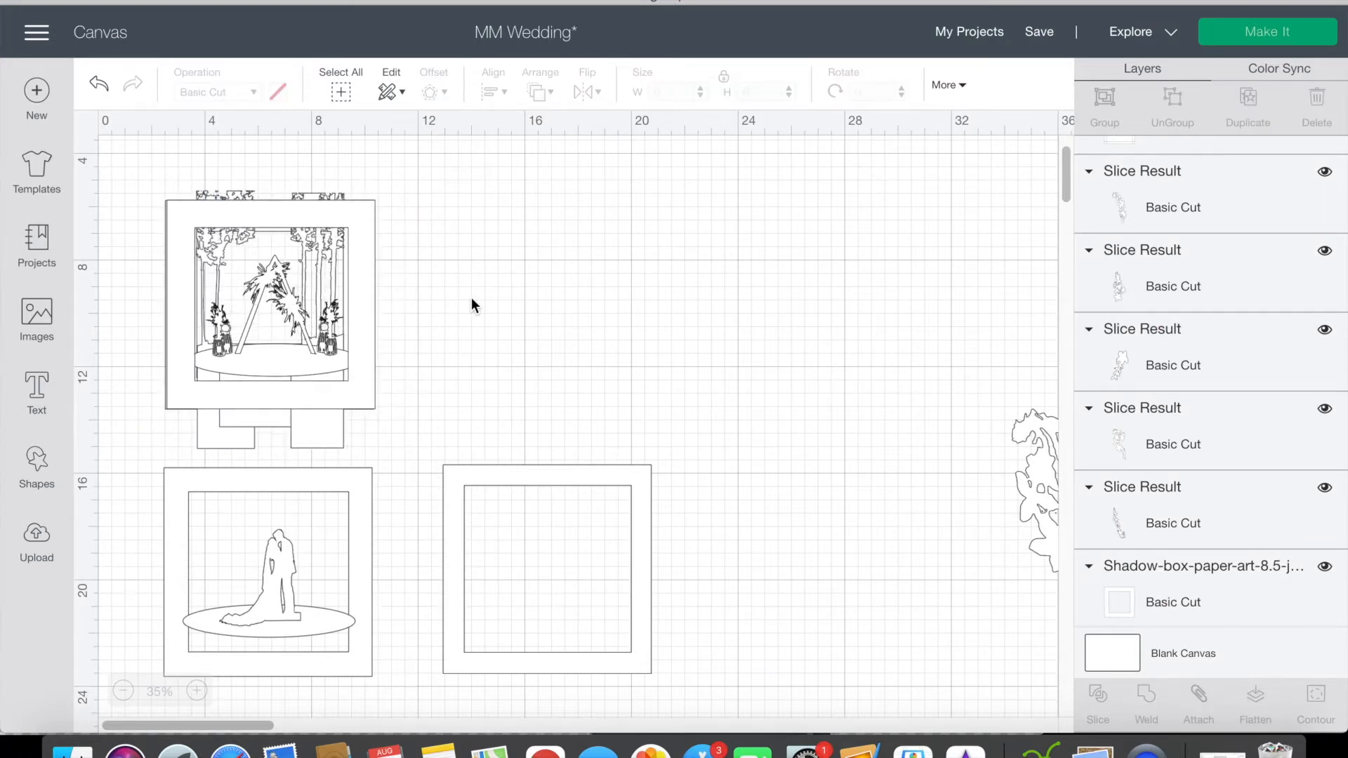
Step: Bring the couple assembly to the front and place it over the stacked arch and tree layers
left_click(329, 495)
left_click(552, 95)
left_click(583, 204)
left_click_drag(358, 523, 360, 249)
Step: Select all the stacked layers and align them on their common center
left_click_drag(419, 368, 128, 306)
left_click(499, 90)
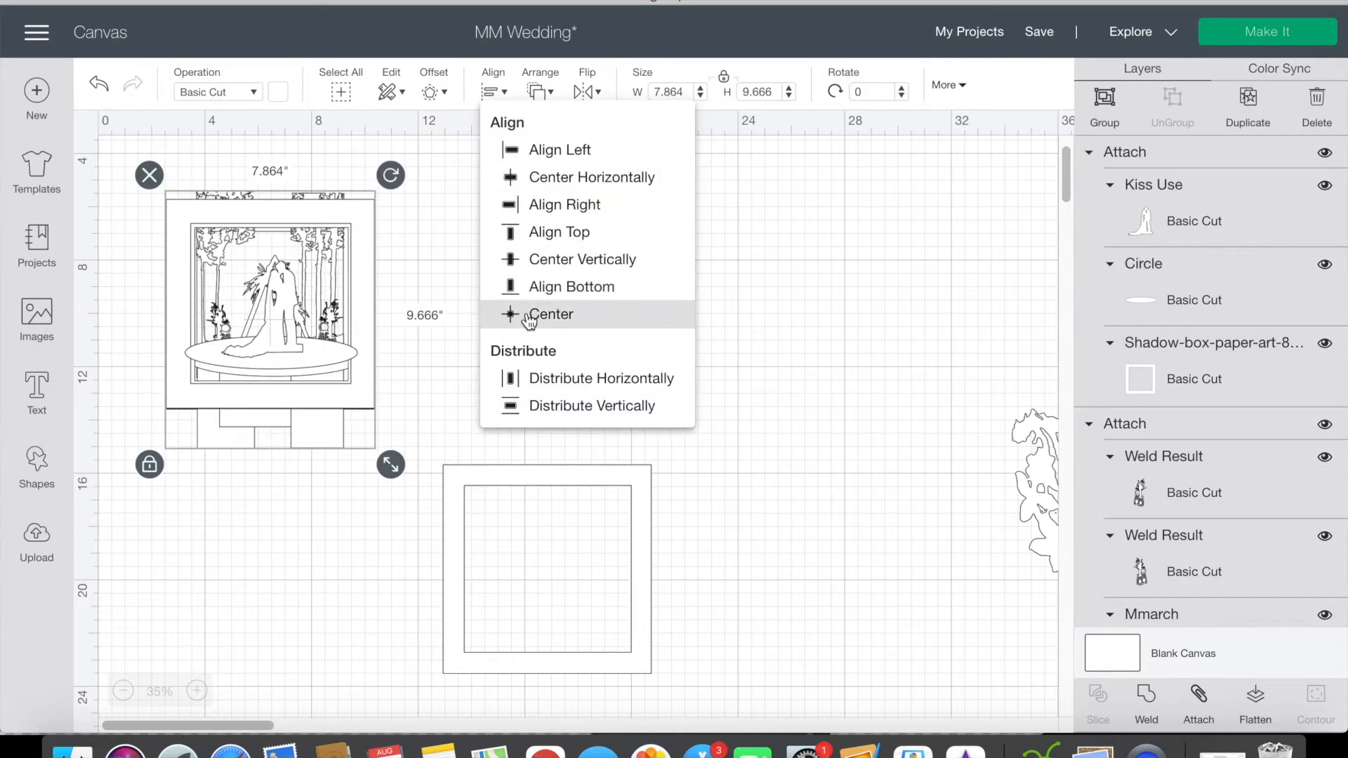
left_click(530, 316)
scroll(283, 361, "up", 1)
scroll(282, 361, "up", 5)
left_click(684, 324)
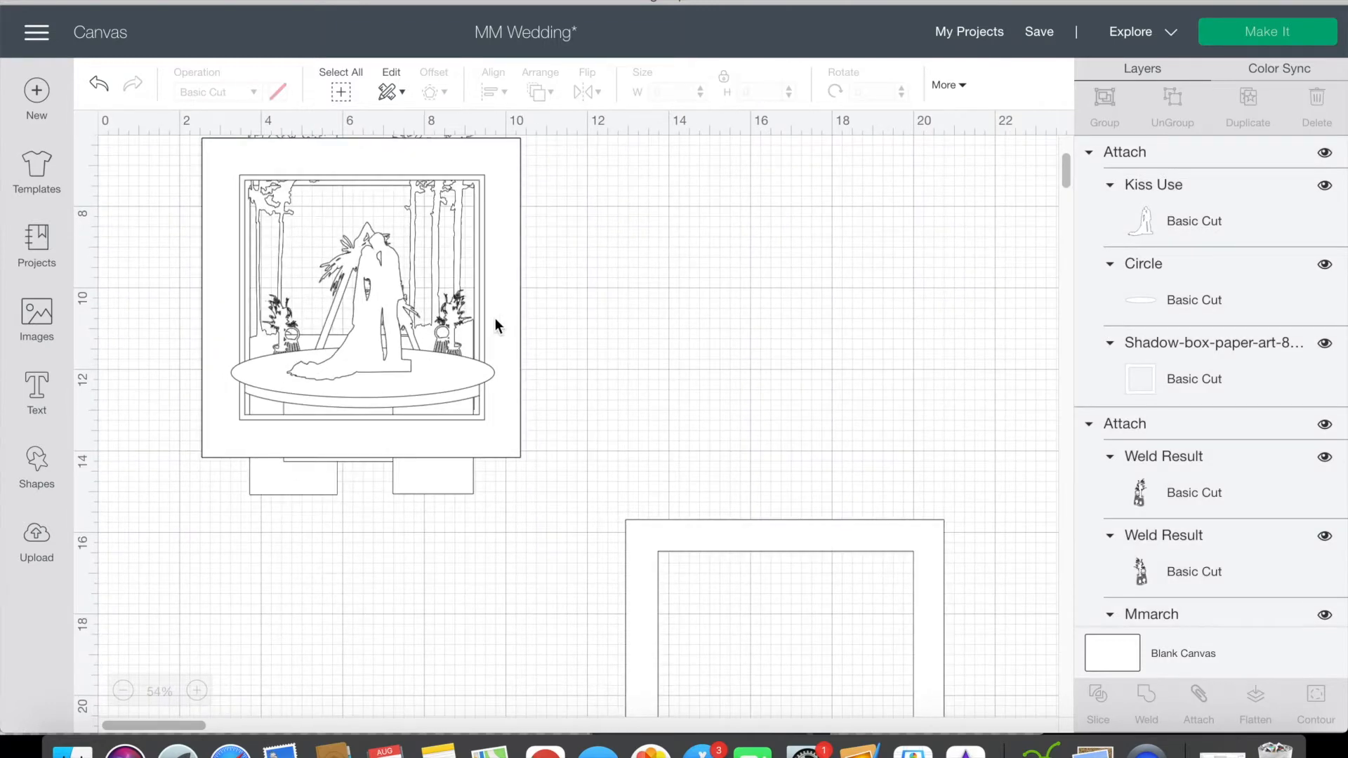
Step: Detach the couple assembly beside the stack, lowering its ellipse and shrinking the couple to about 2.80 × 3.33 in
left_click_drag(495, 318, 875, 325)
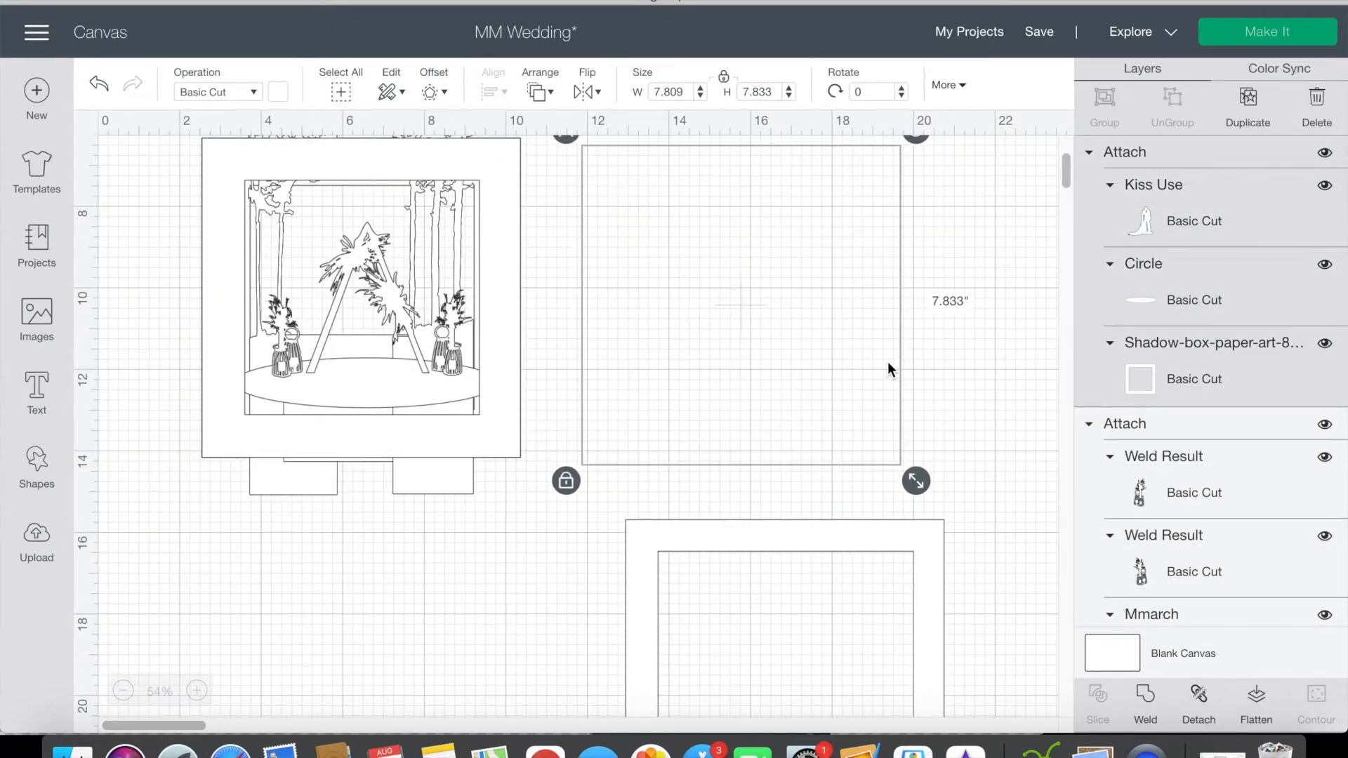
left_click(764, 350)
left_click_drag(807, 403, 850, 403)
left_click(847, 381)
left_click(758, 351)
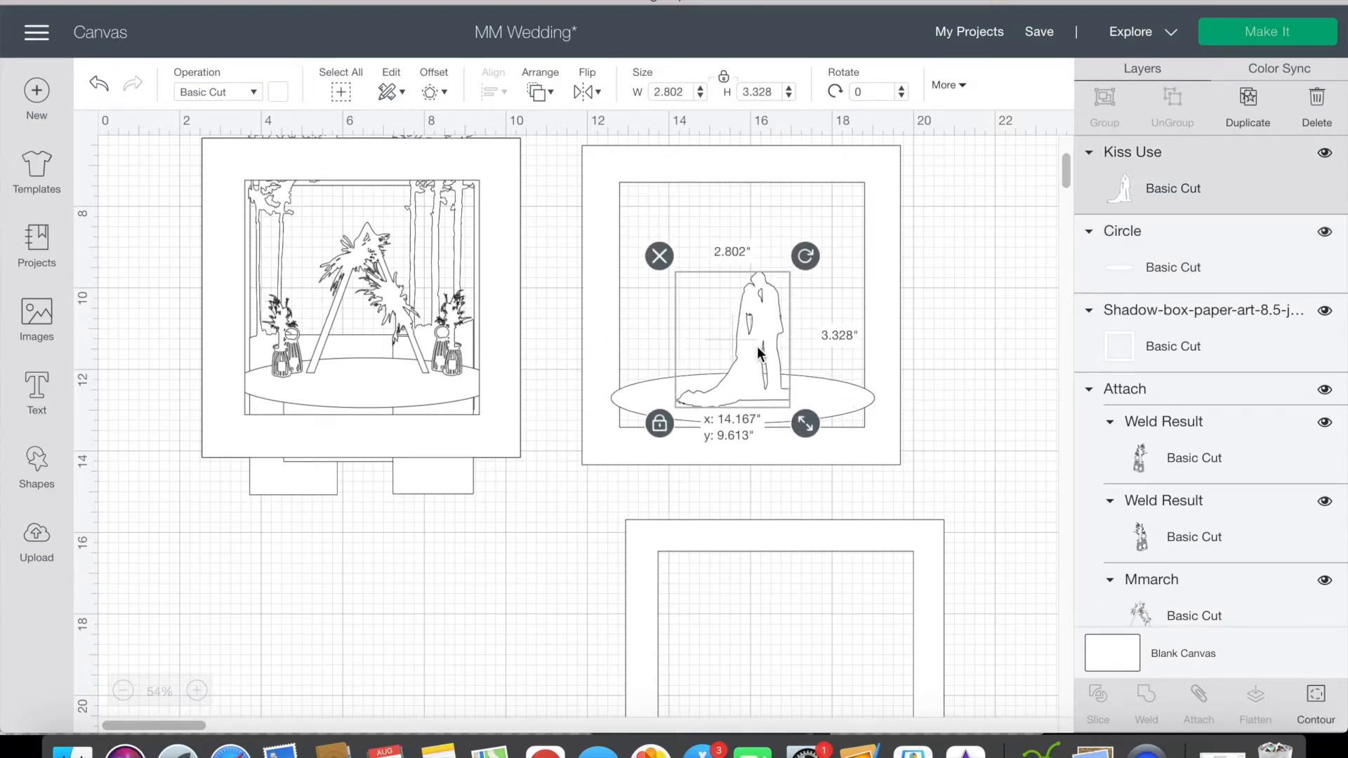
Step: Attach the couple, ellipse and frame again and place the assembly back over the stack
left_click_drag(922, 499, 587, 284)
left_click(1198, 695)
left_click_drag(894, 403, 514, 394)
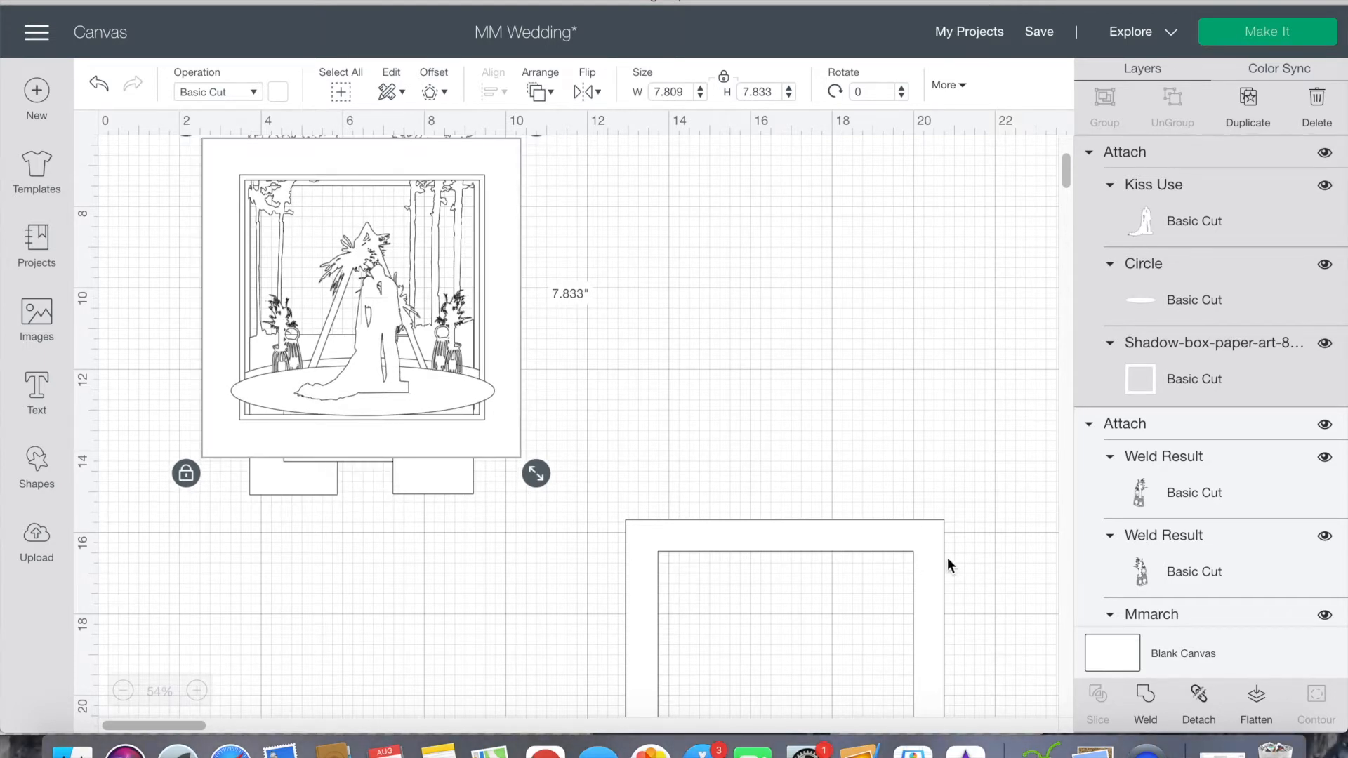
Step: Detach the couple assembly on the stack and raise its ellipse slightly
left_click(1200, 702)
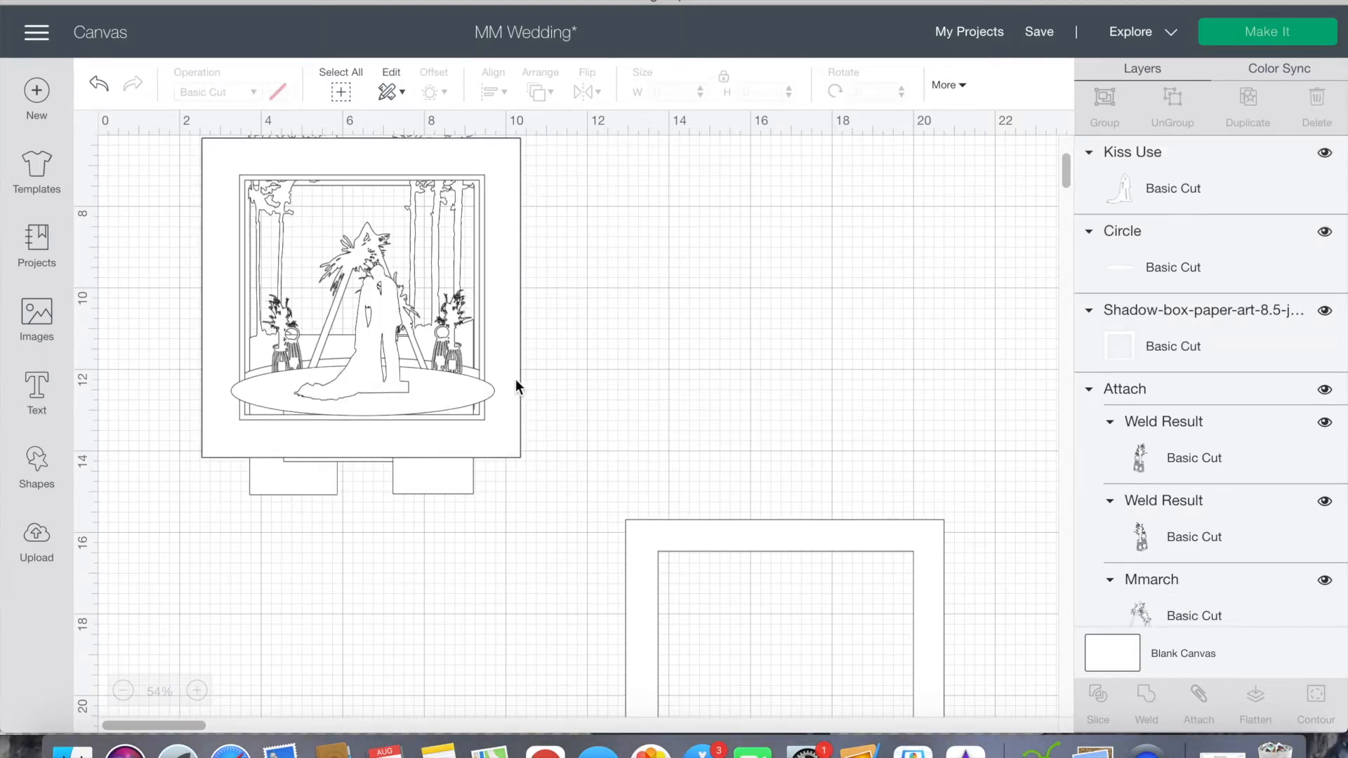
left_click(515, 379)
left_click_drag(424, 390, 439, 382)
left_click(571, 382)
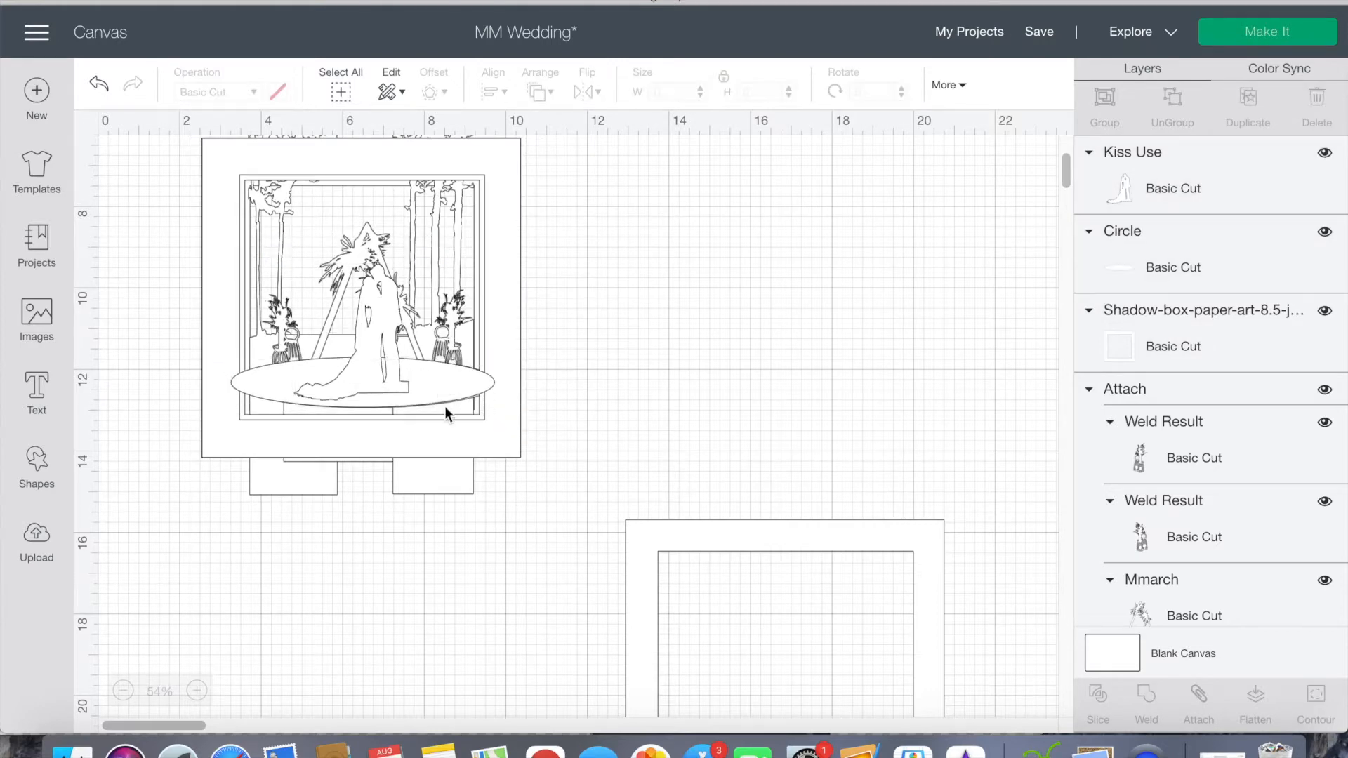
Step: Fine-tune the front ellipse's position so it covers the lower edge of the arch layer's ellipse
scroll(447, 406, "up", 5)
scroll(448, 413, "up", 3)
left_click(657, 412)
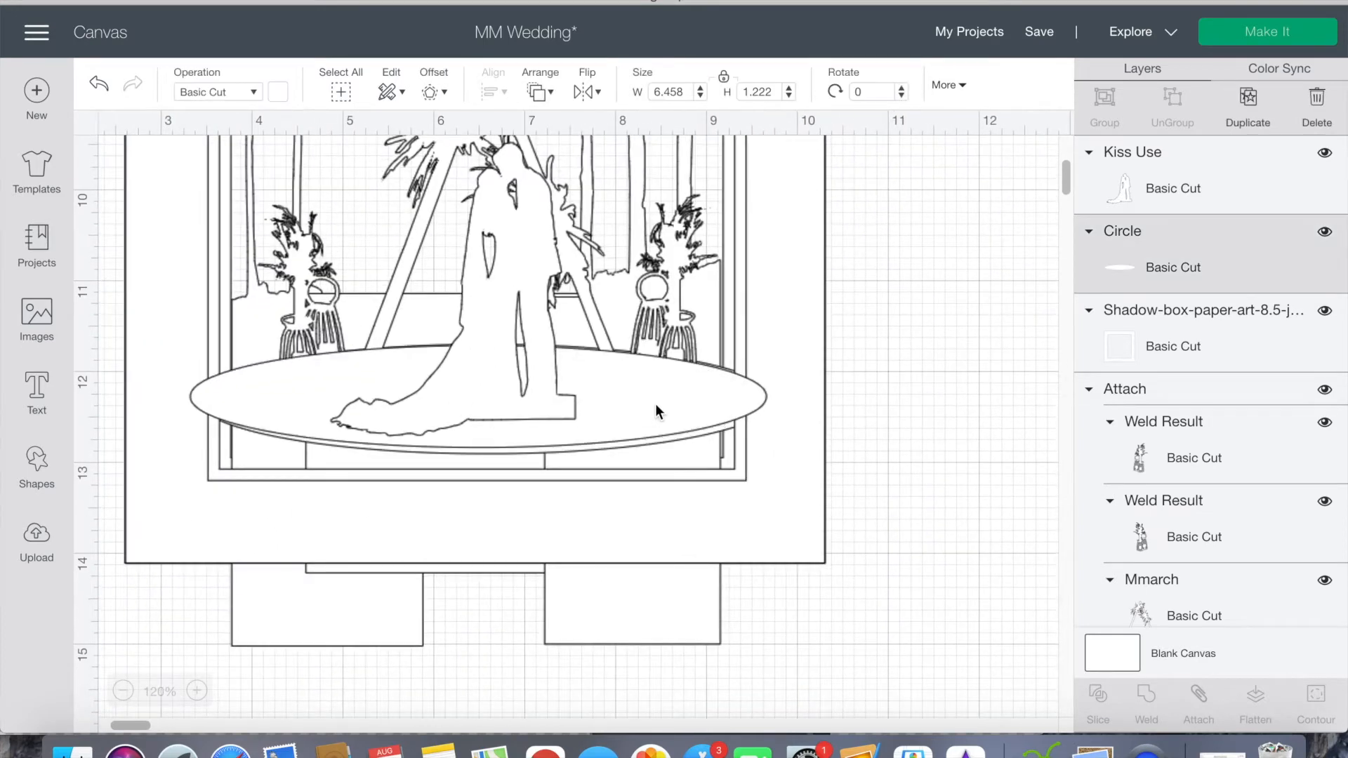
left_click(891, 359)
left_click_drag(706, 394, 710, 395)
left_click(945, 383)
Step: Shift the couple left on the ellipse and shrink it to about 2.74 × 3.26 in
scroll(945, 383, "up", 3)
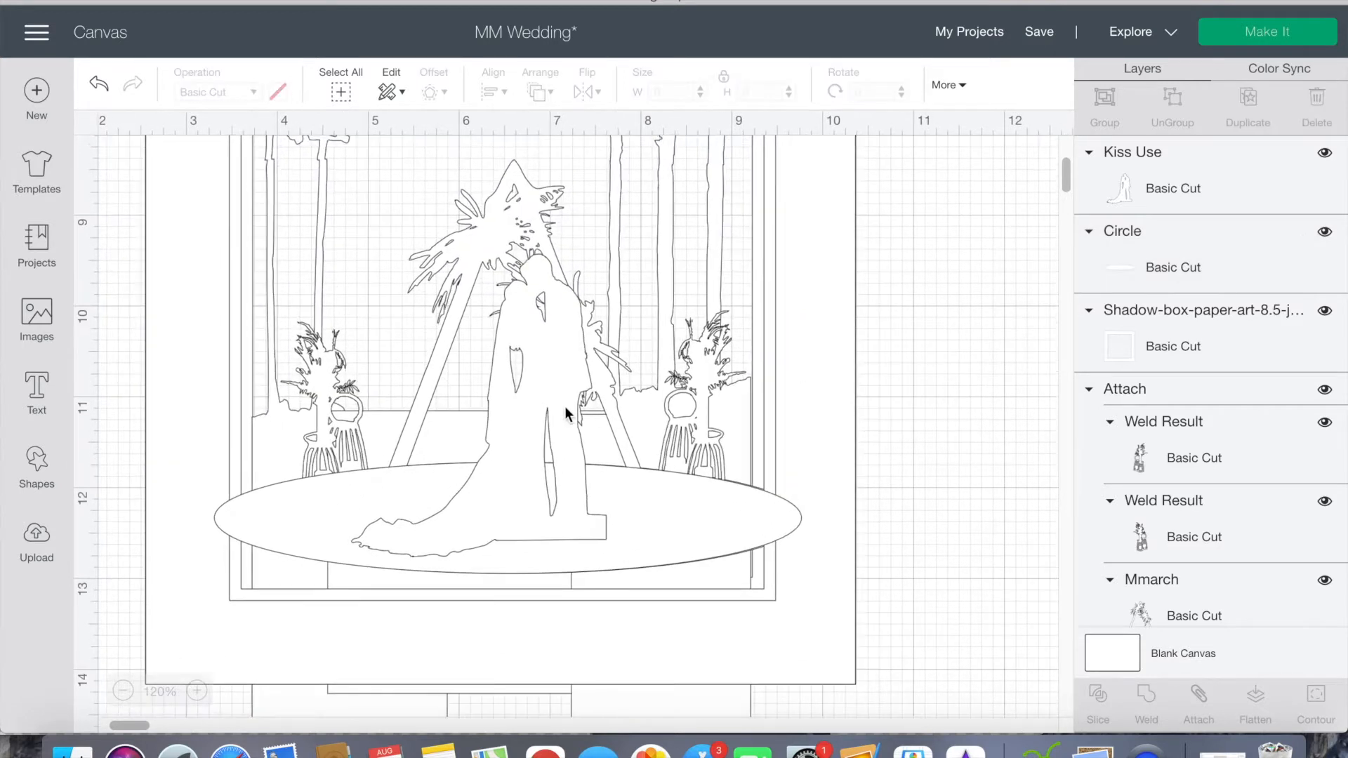
left_click(546, 398)
left_click_drag(558, 359, 539, 359)
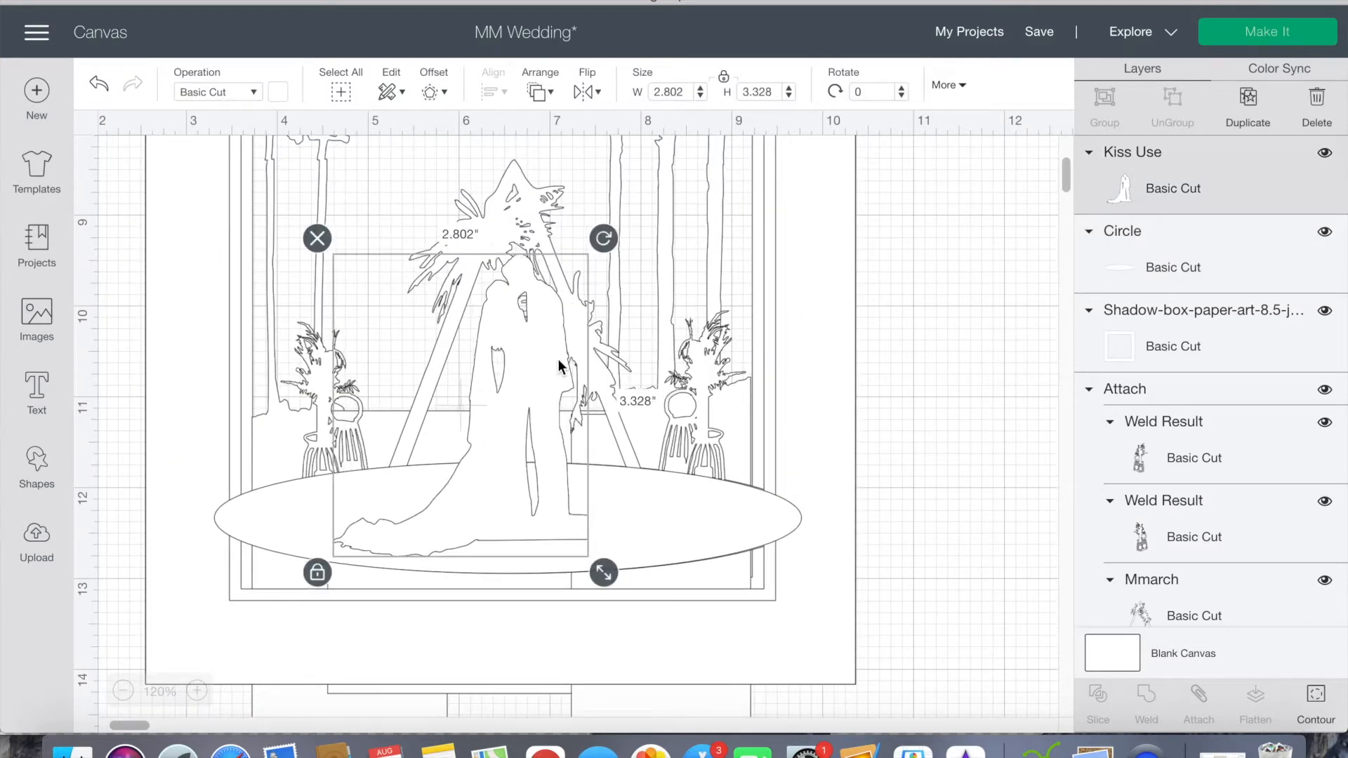
left_click_drag(602, 573, 598, 566)
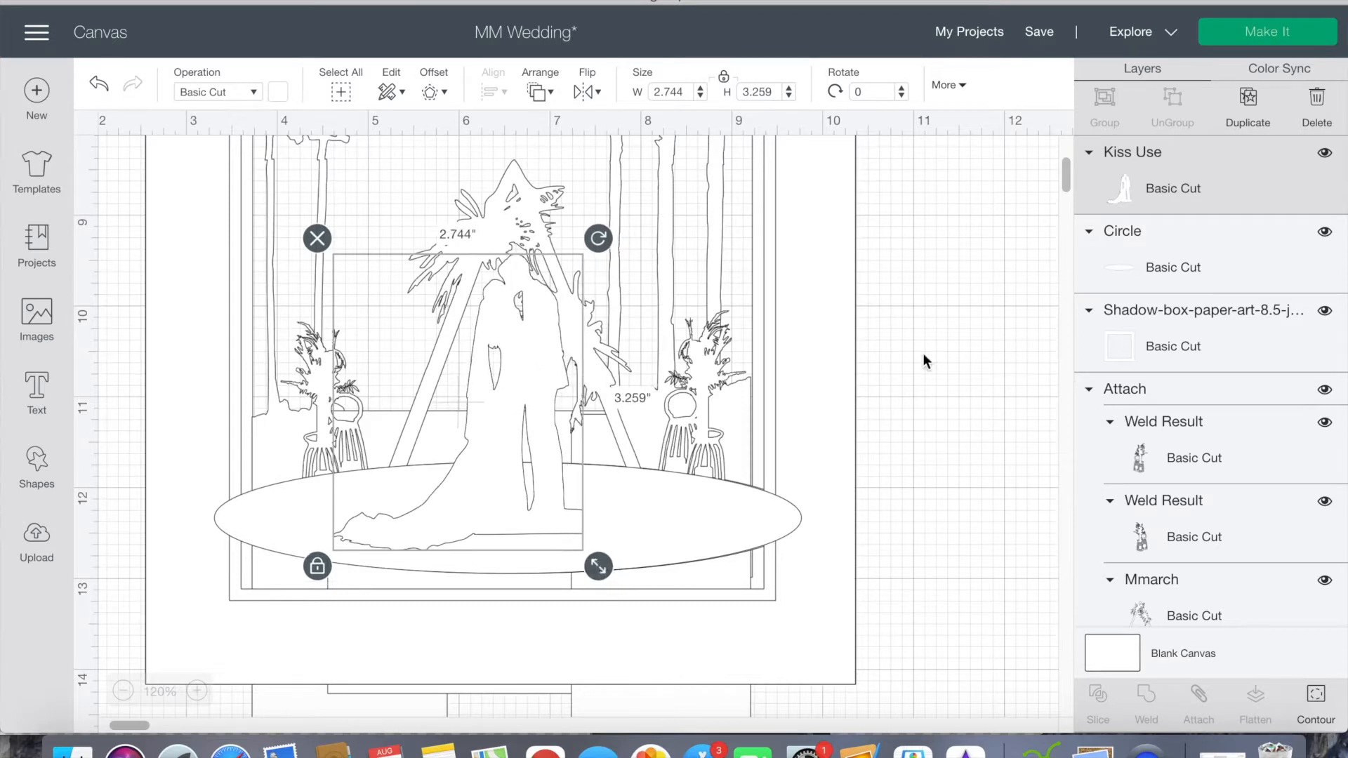
left_click(938, 338)
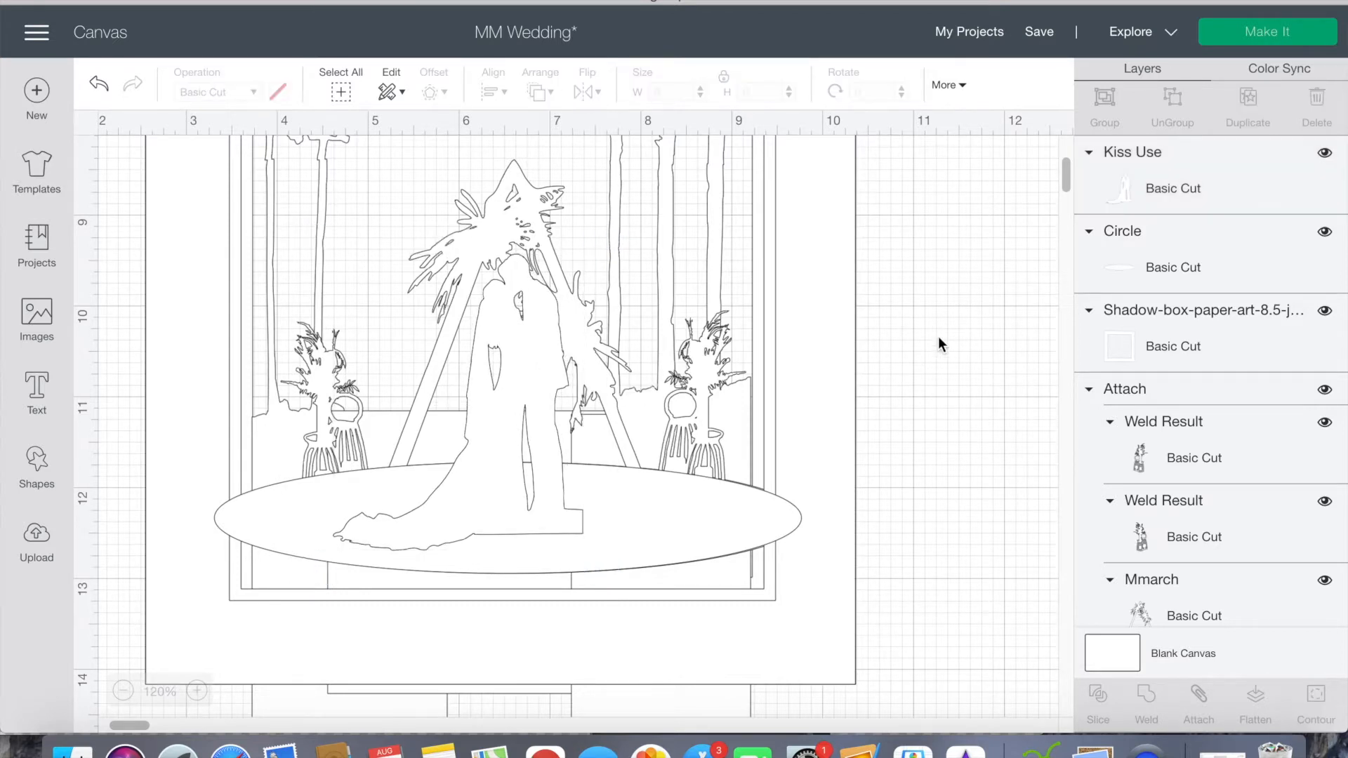
Step: Nudge the couple slightly further left between the legs of the arch
scroll(938, 339, "up", 3)
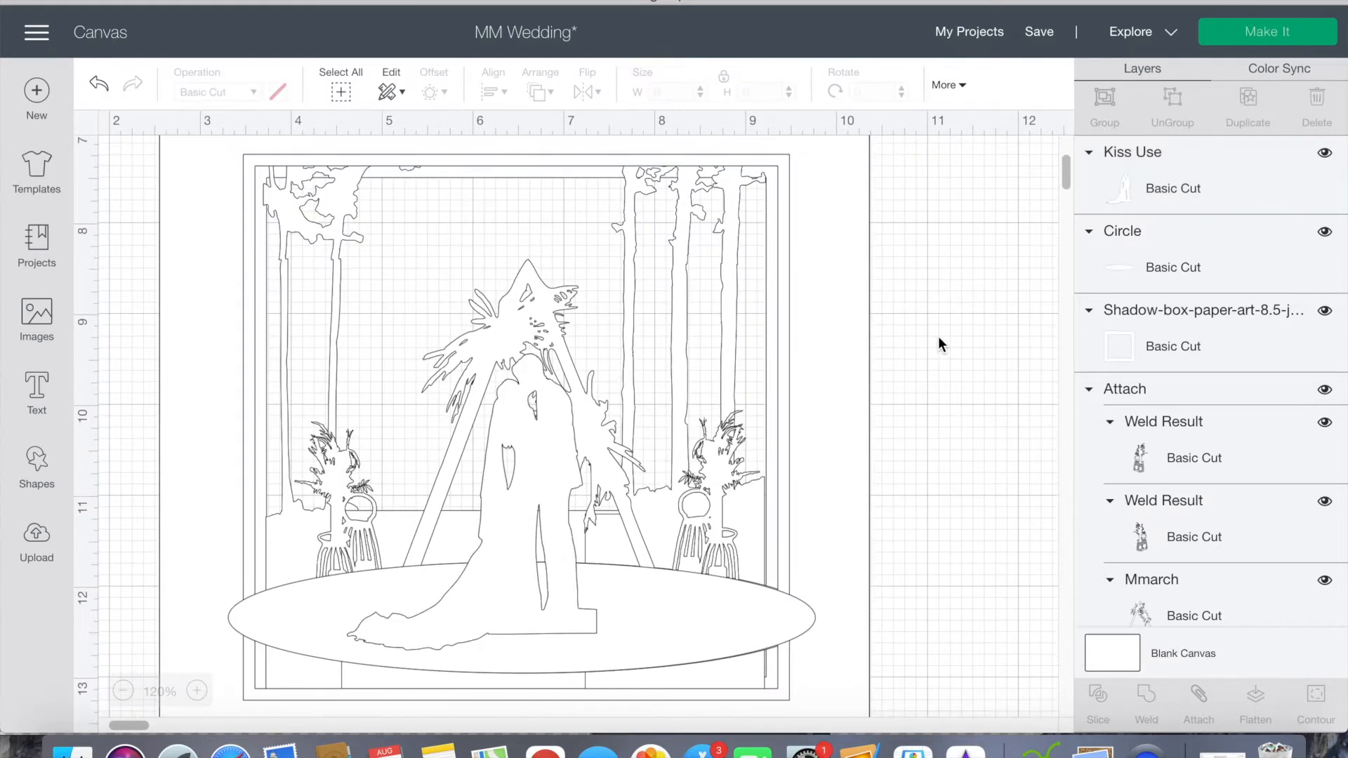
left_click(550, 441)
left_click(874, 417)
scroll(874, 417, "down", 2)
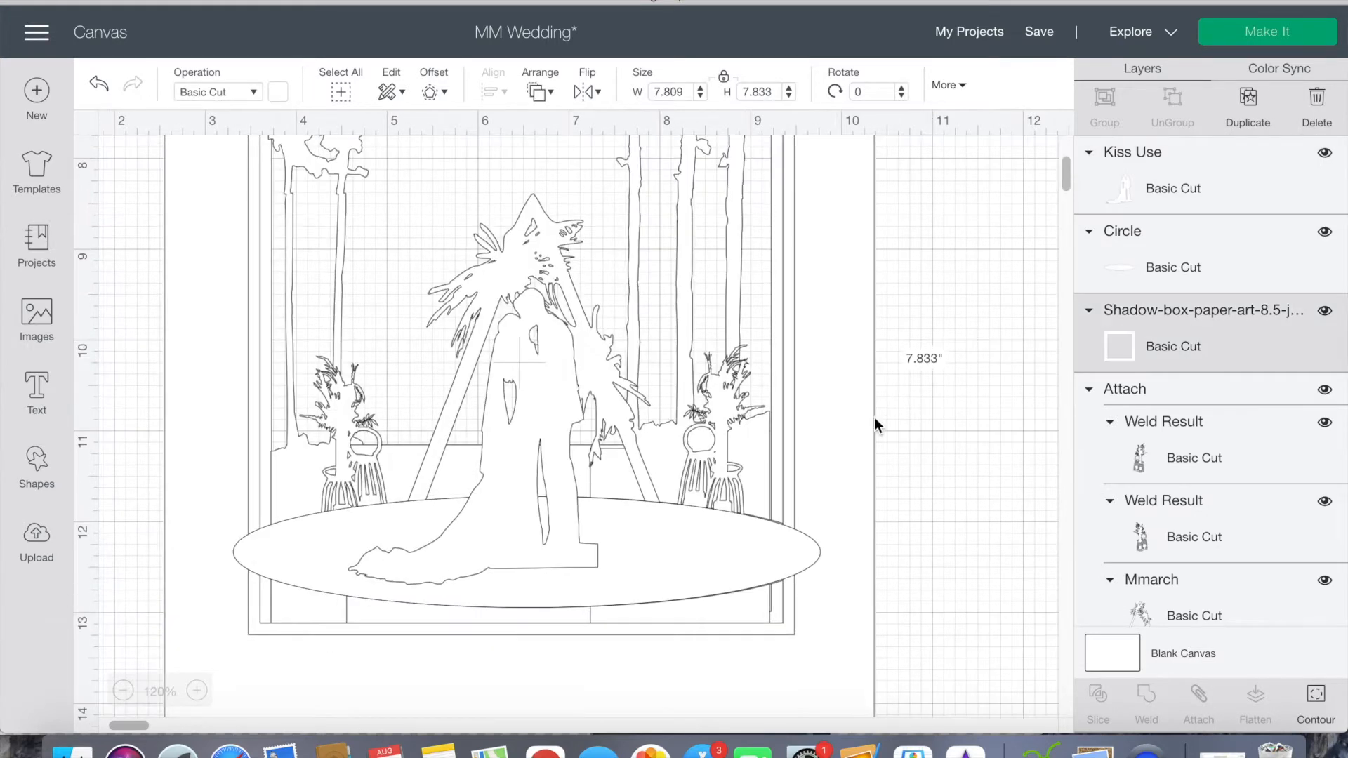
left_click(560, 395)
left_click(904, 453)
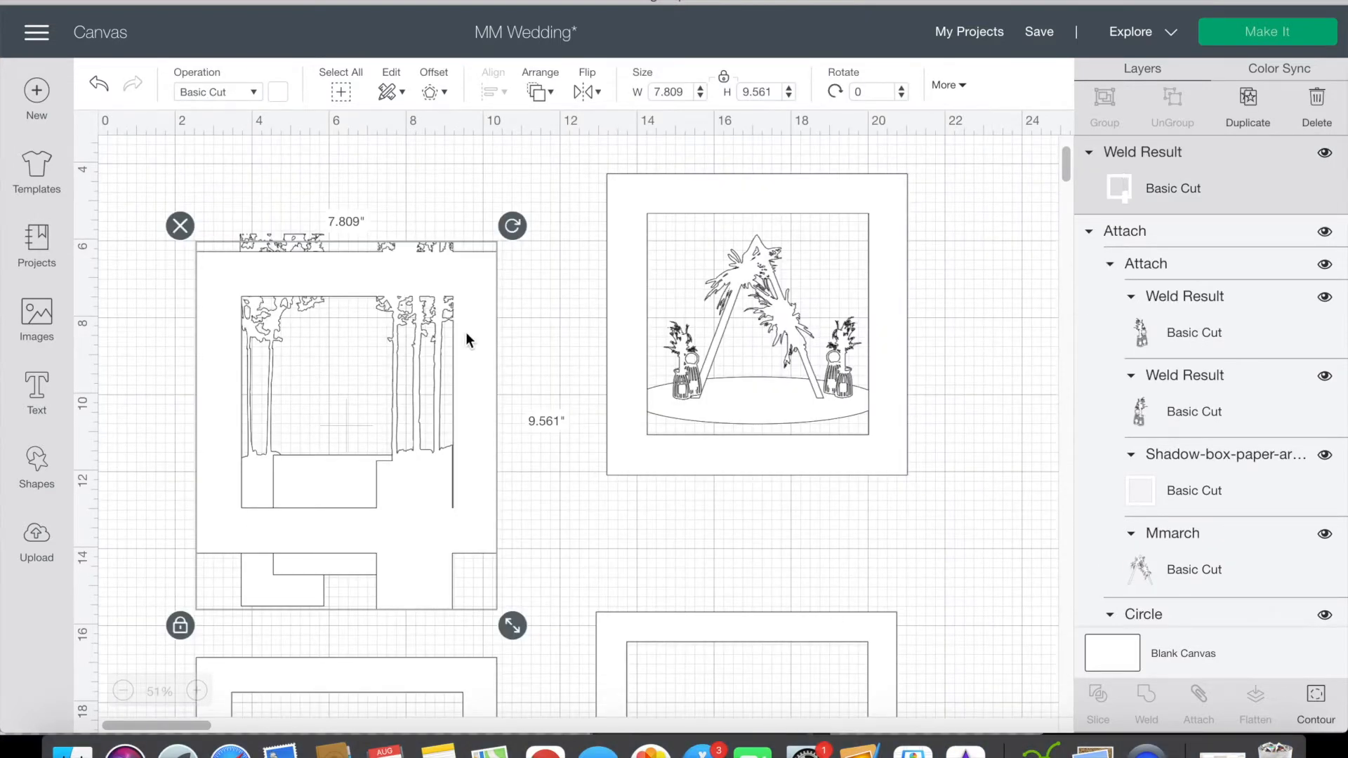
Step: Weld the left tree slice to the already welded frame and right trees
left_click(572, 512)
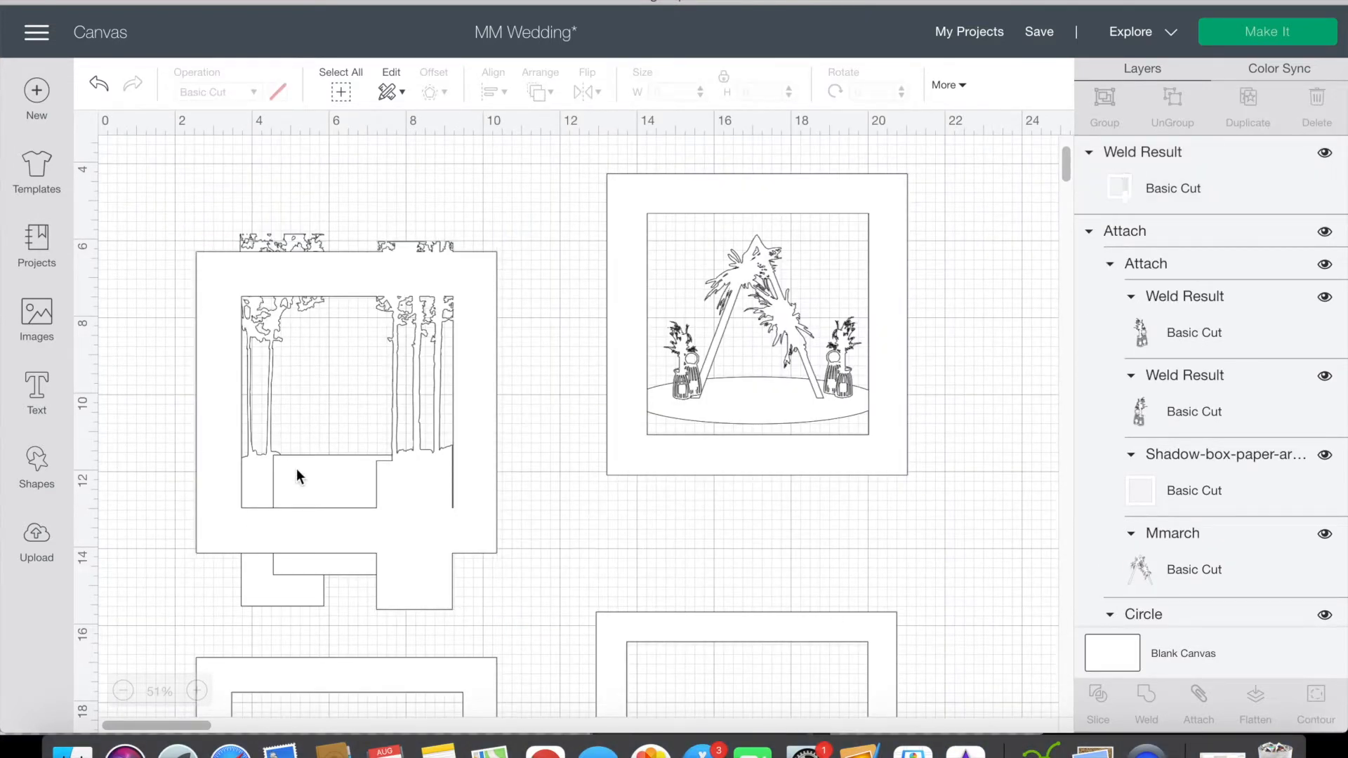
left_click(438, 441)
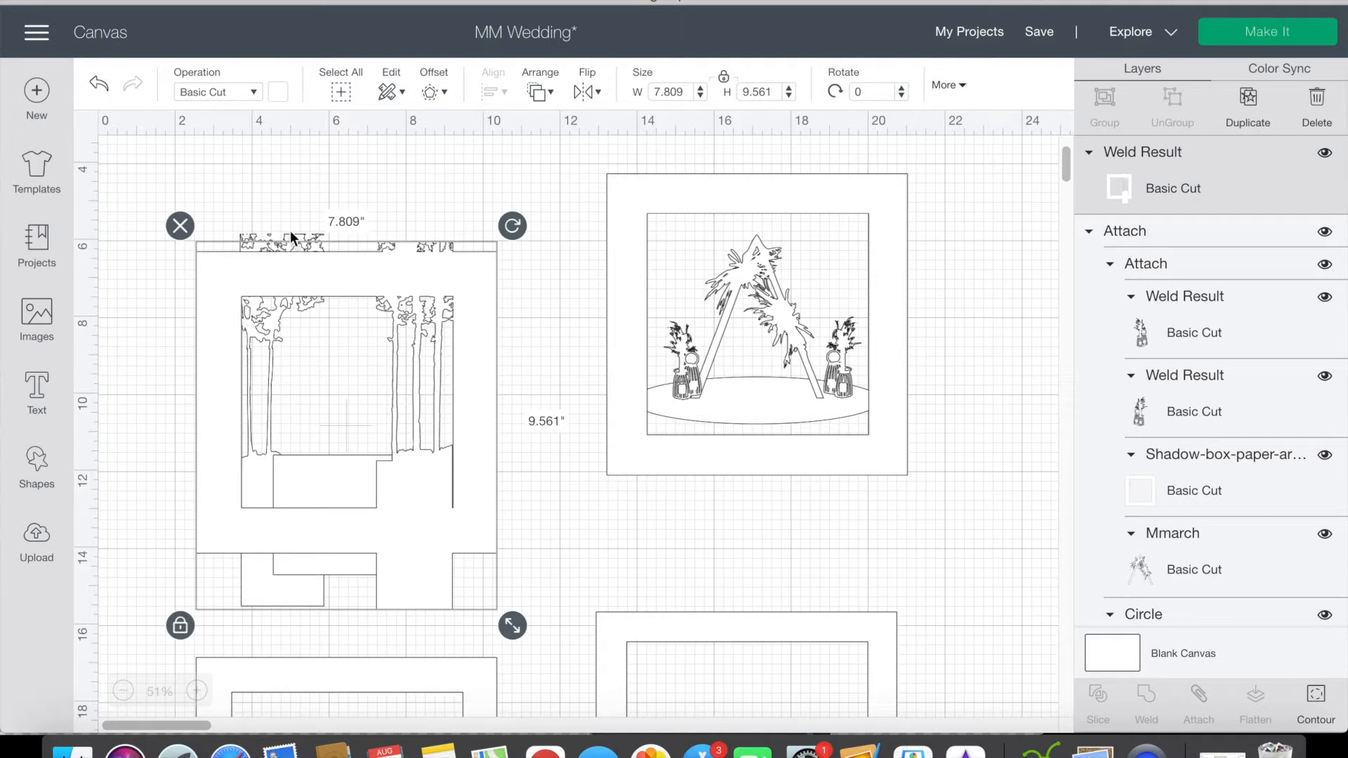
scroll(1194, 421, "down", 5)
left_click(1158, 589, "shift")
left_click(585, 459)
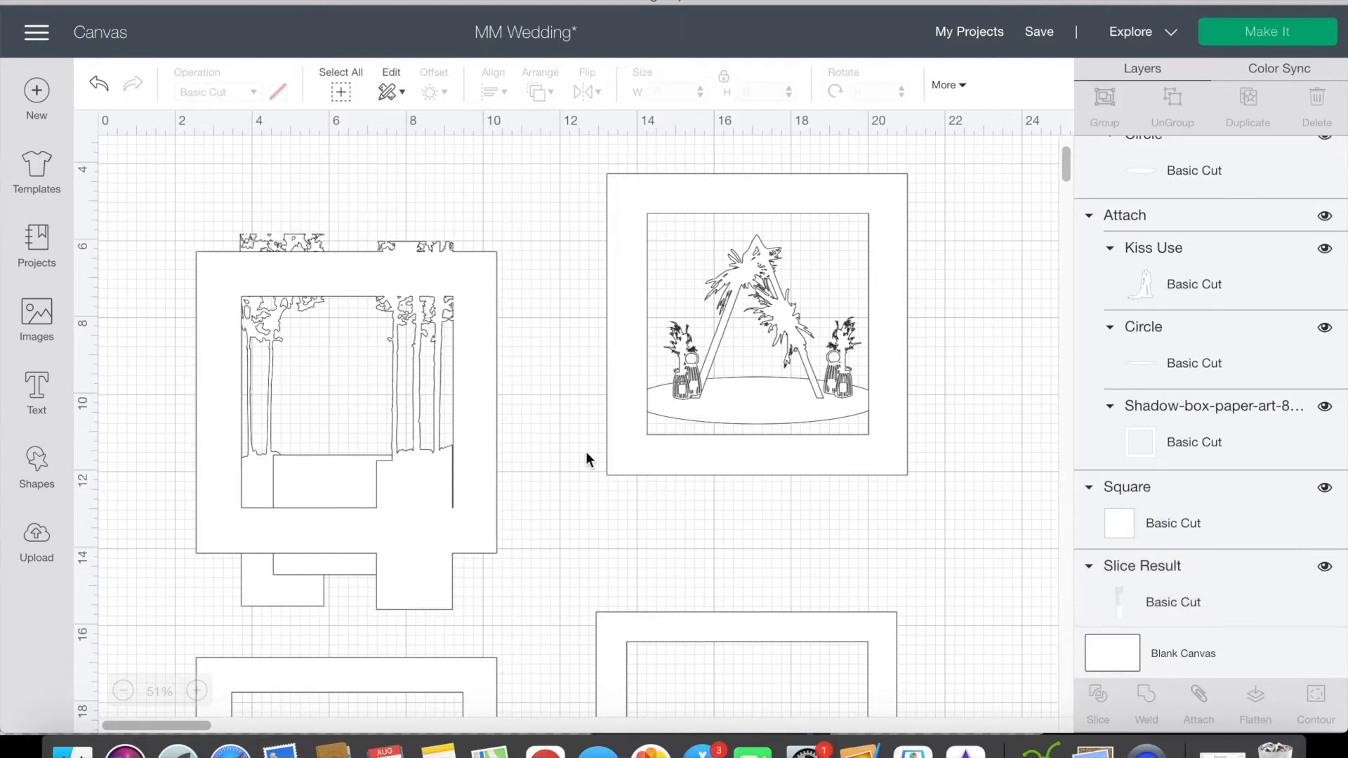
left_click(414, 494)
left_click(574, 490)
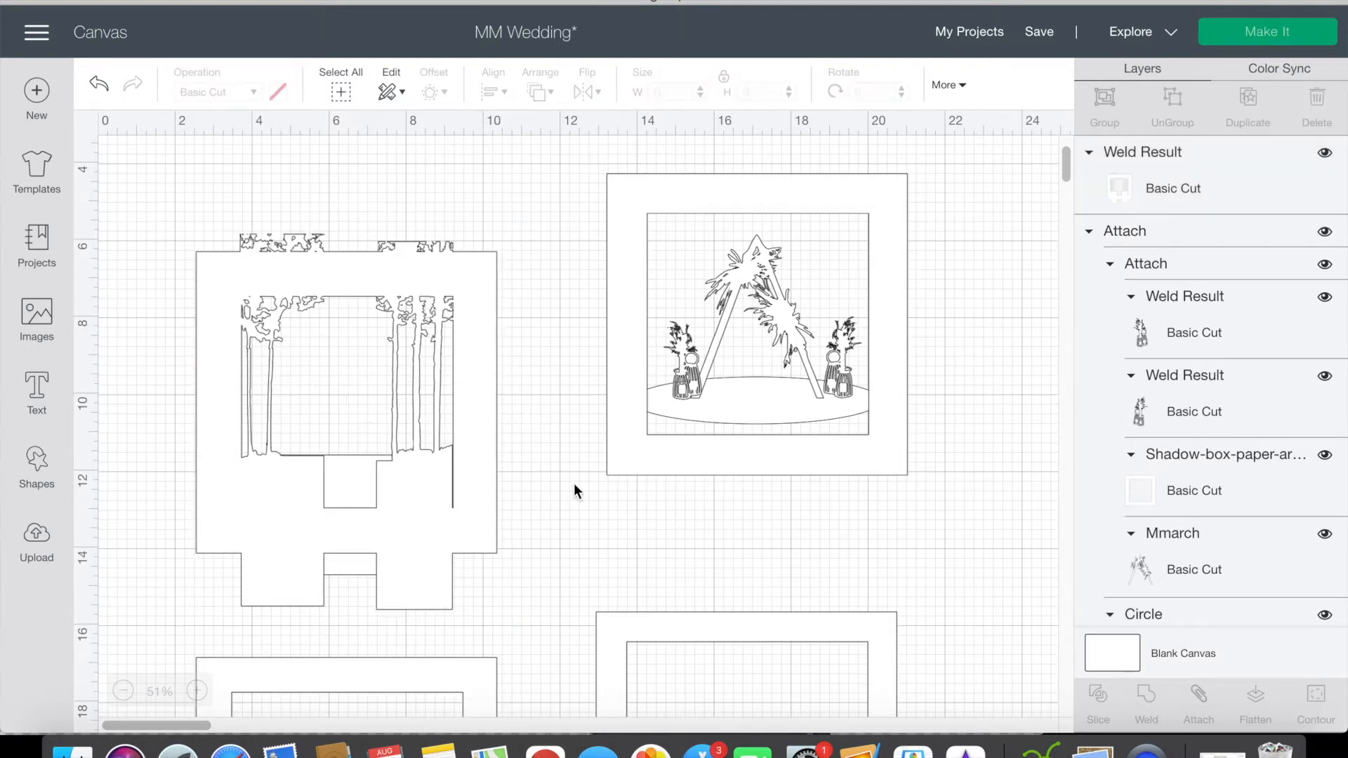
left_click(356, 575)
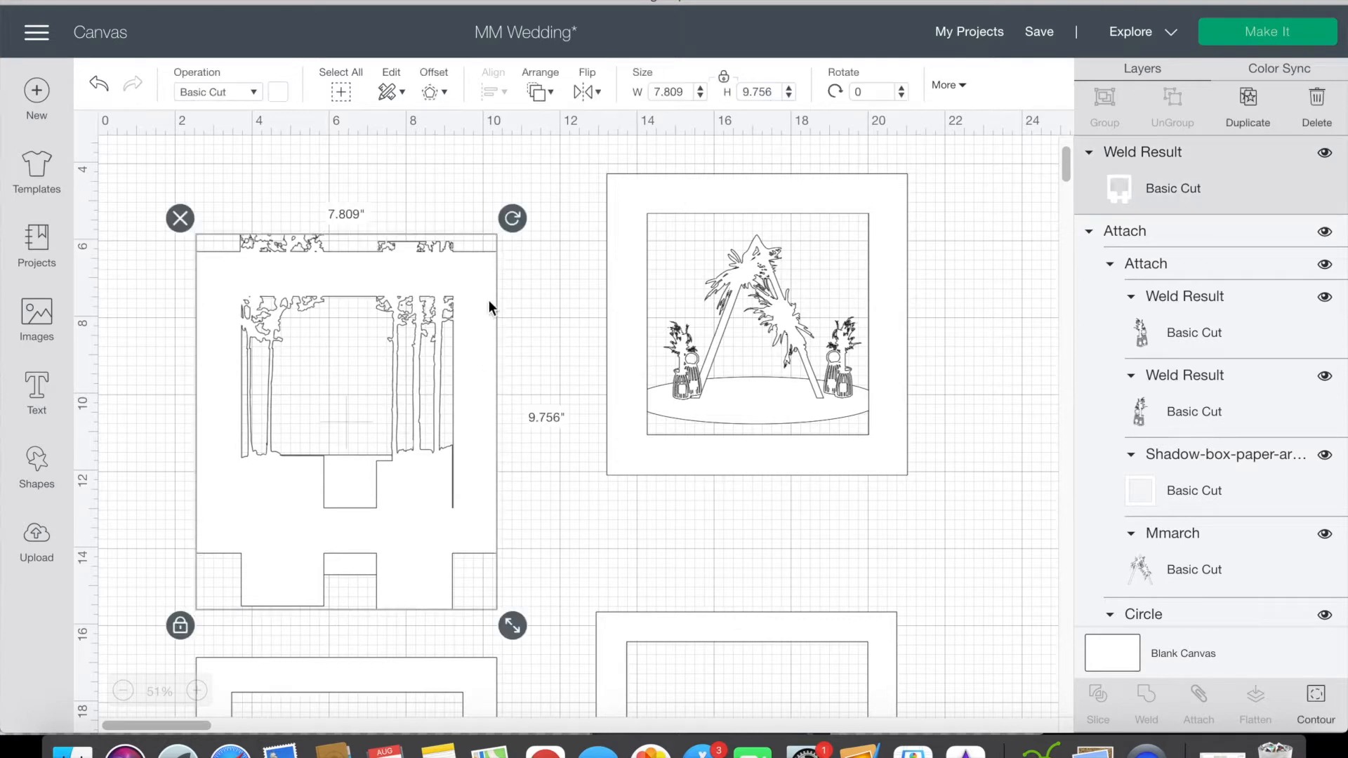
Step: Send the welded tree frame to the back and weld it to the white square covering the notched gap below the trees
left_click(548, 89)
left_click(549, 120)
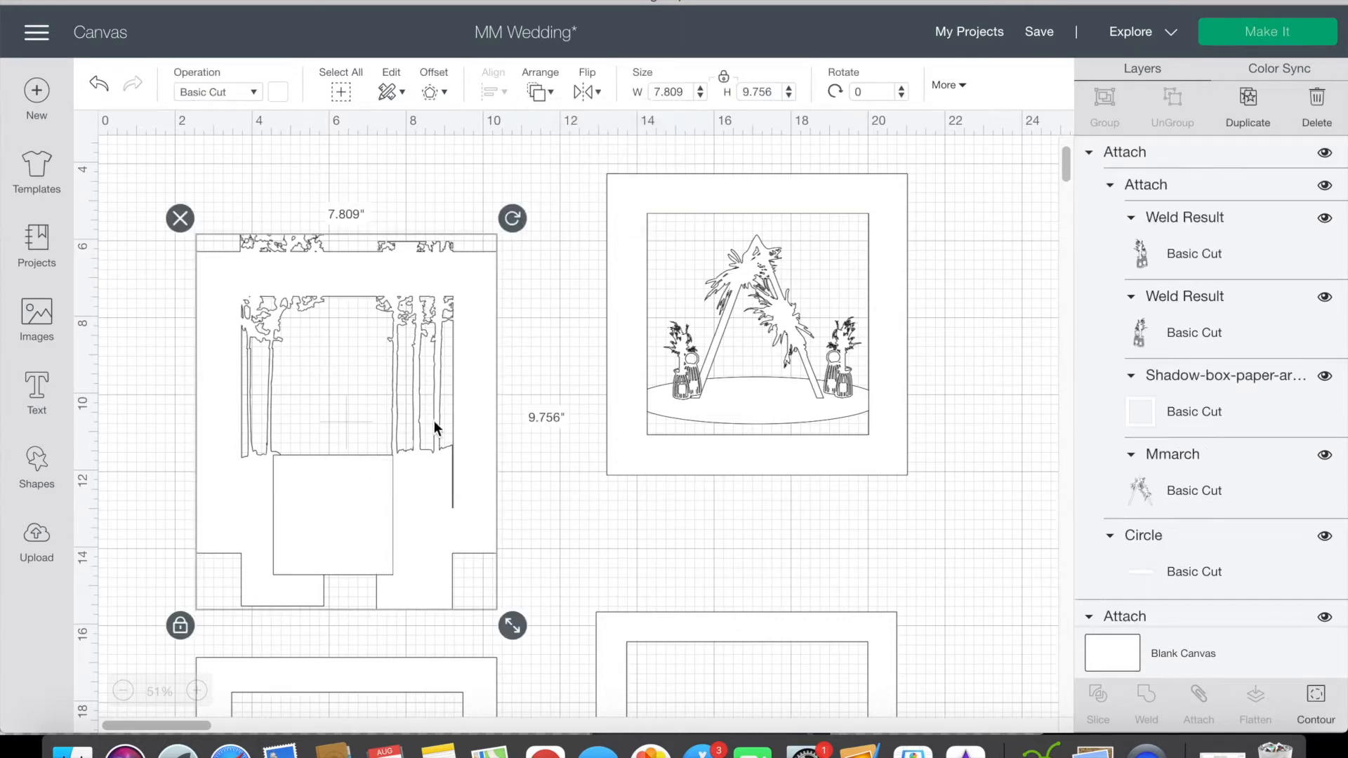
left_click(364, 500, "shift")
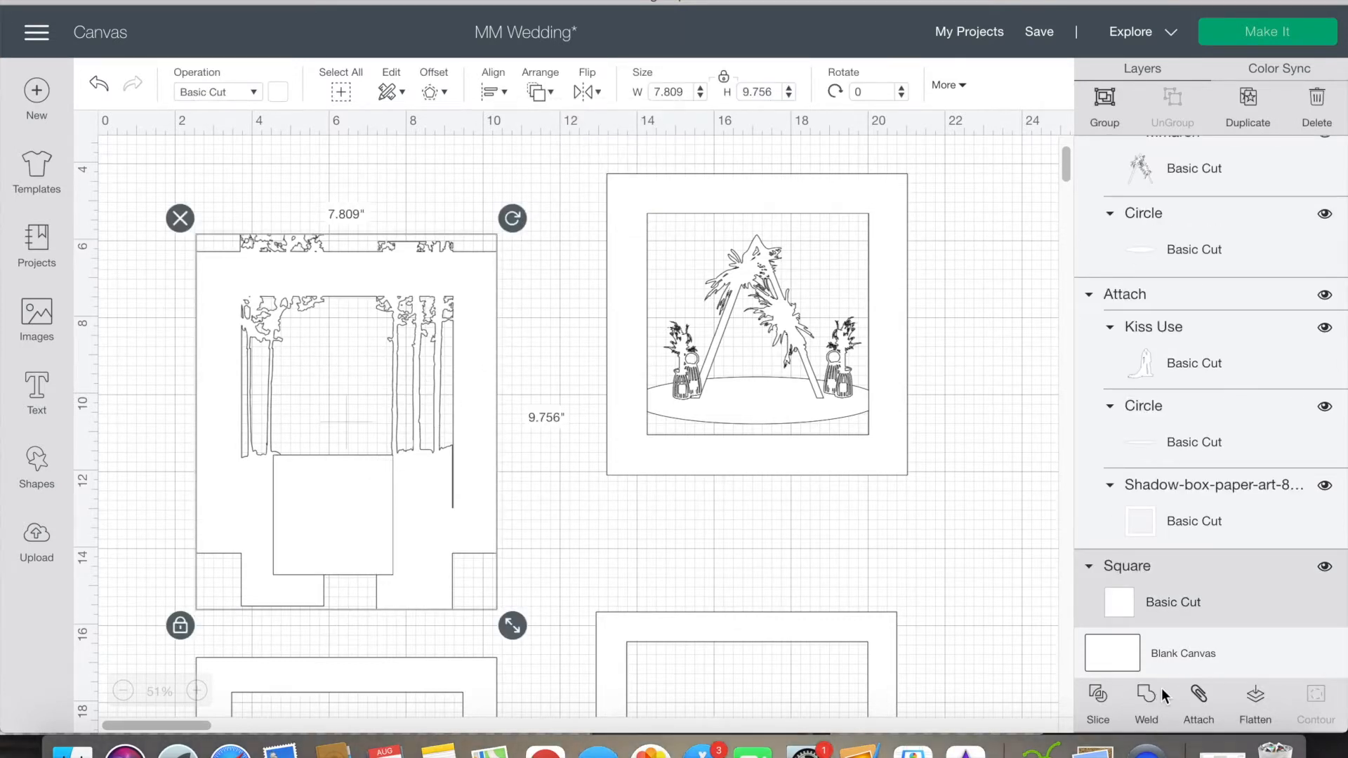
left_click(1148, 702)
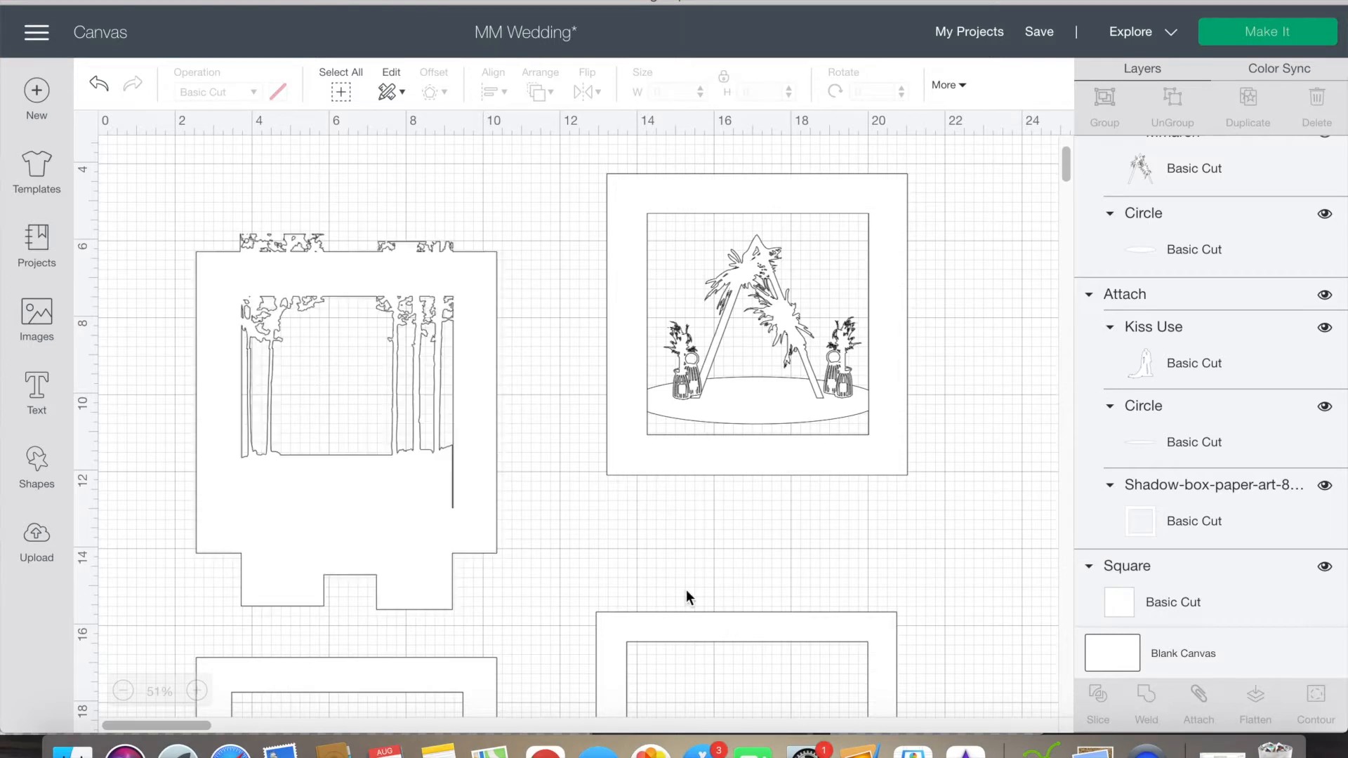
Step: Insert a square about 7.84 in wide over the tree frame's outer border and slice the two shapes
left_click(39, 464)
left_click(128, 330)
left_click_drag(199, 202, 246, 287)
left_click_drag(331, 385, 512, 563)
left_click(395, 565, "shift")
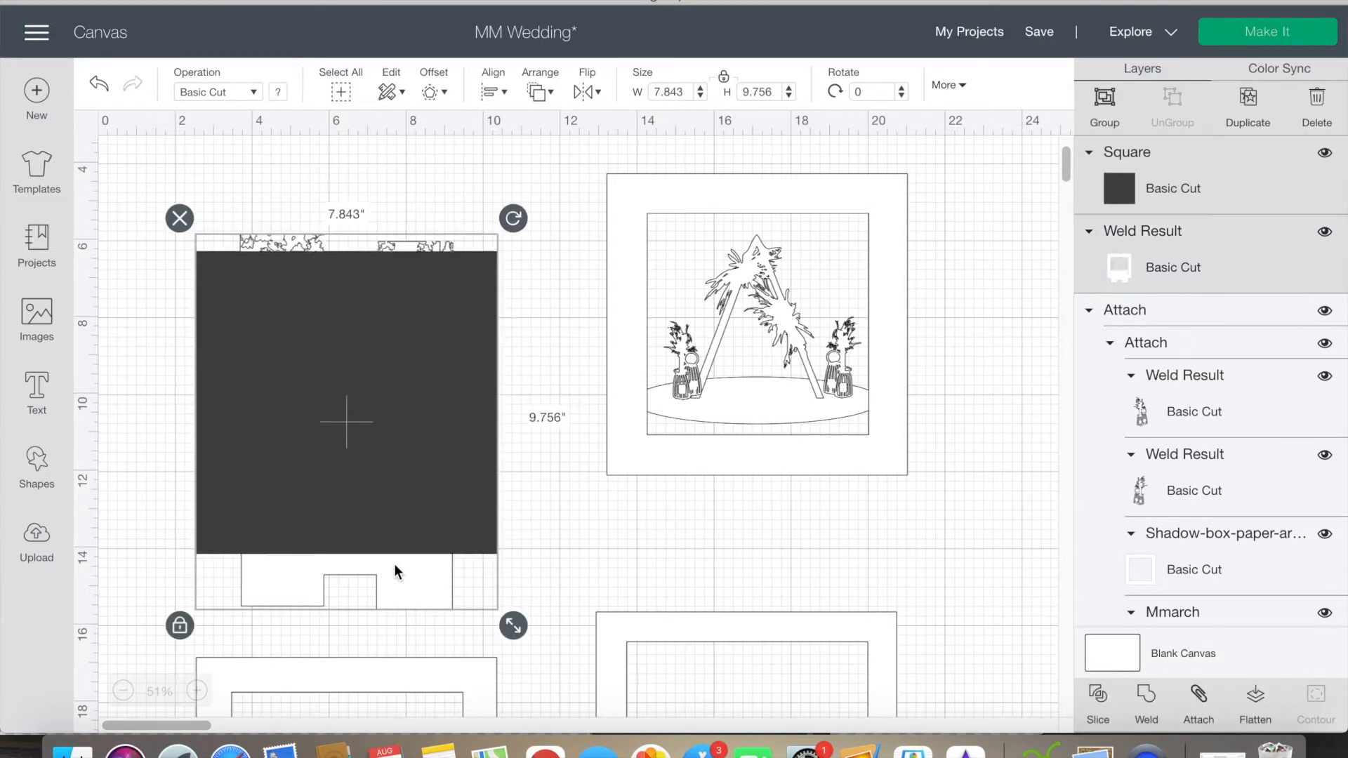
left_click(1101, 702)
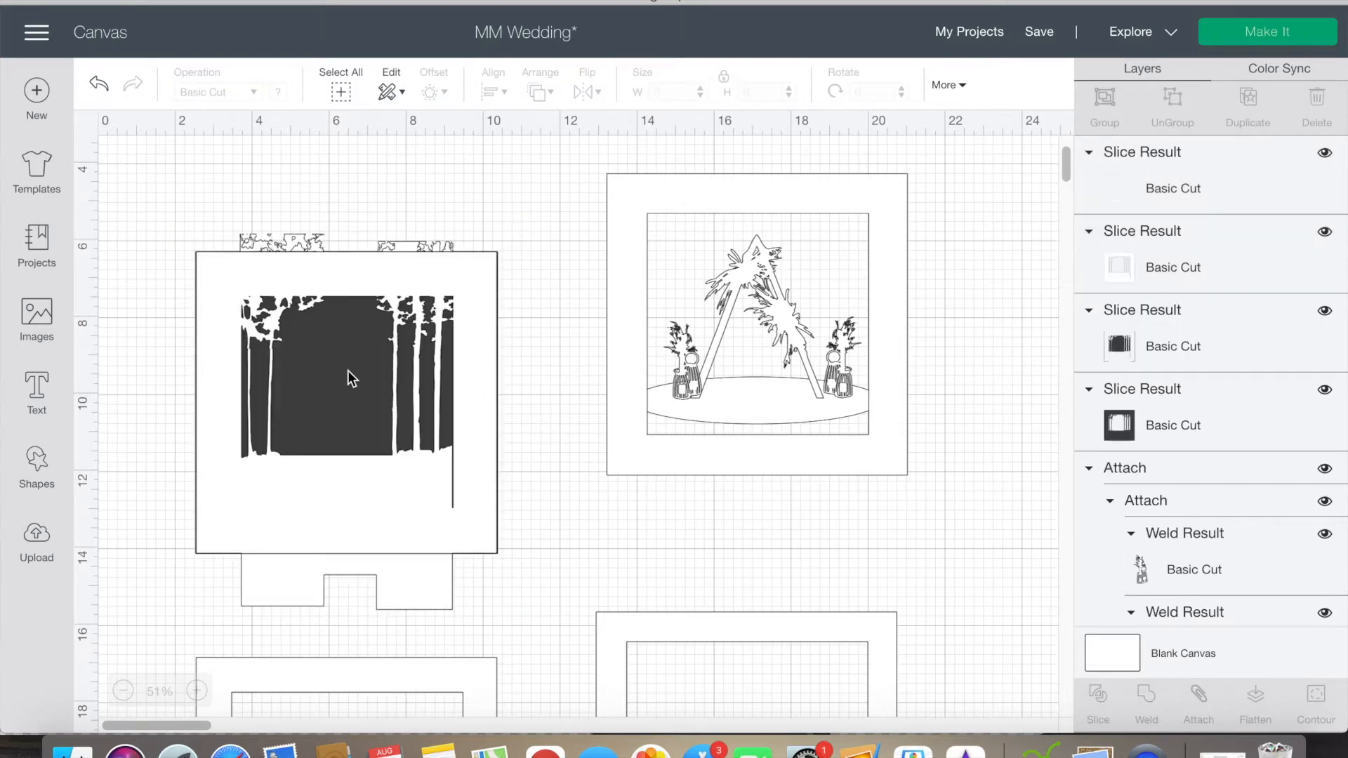
Step: Move the trimmed tree frame clear of the slice leftovers and delete the overhanging pieces and dark square remnants
left_click(348, 376)
left_click_drag(349, 376, 562, 279)
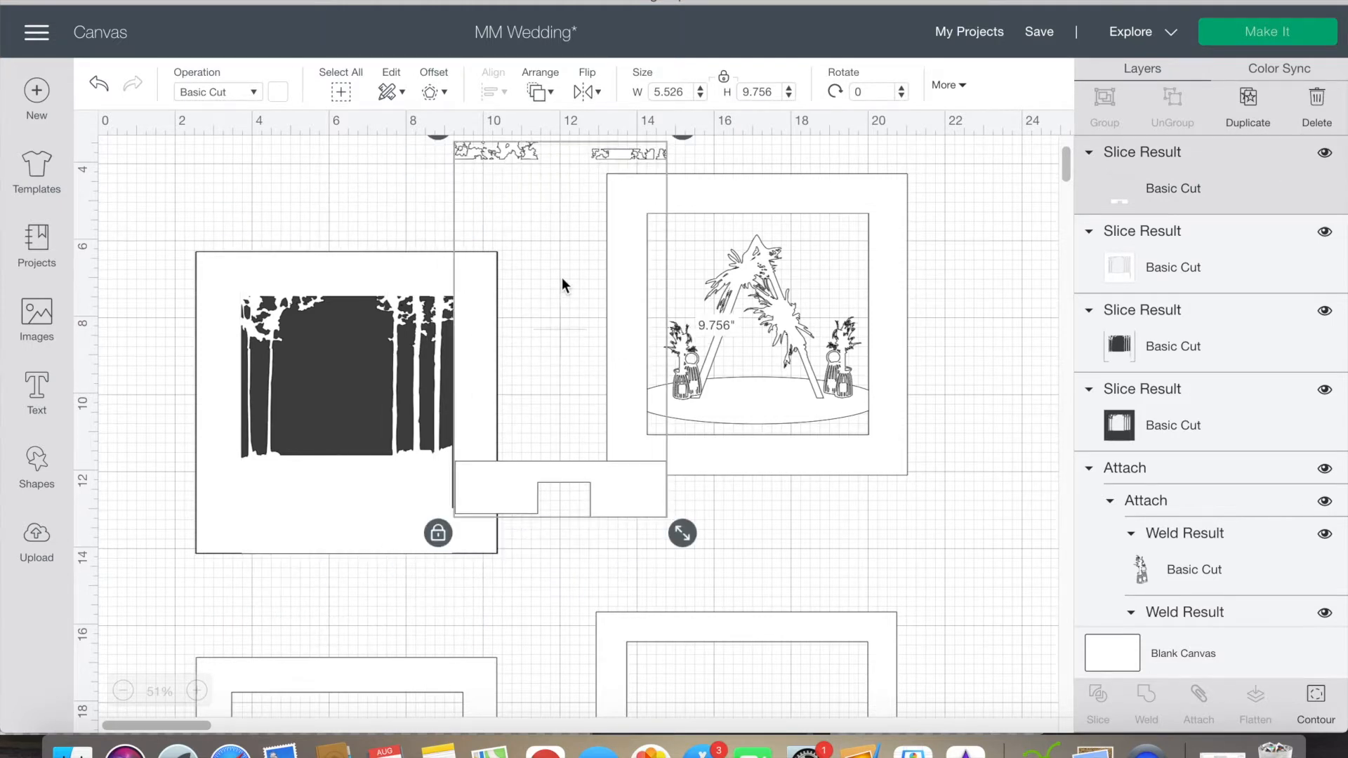
key("Delete")
left_click(342, 373)
left_click_drag(341, 373, 486, 304)
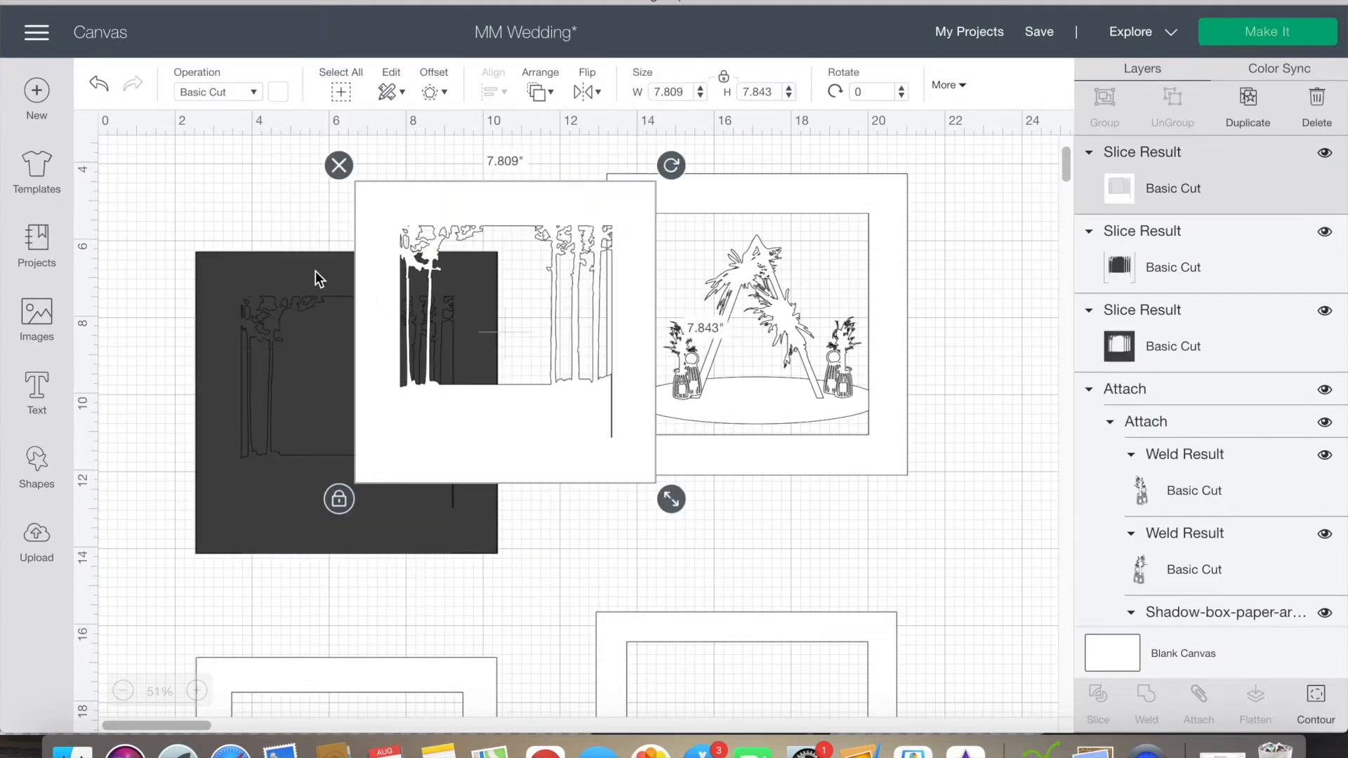
left_click(315, 271)
key("Delete")
left_click(315, 271)
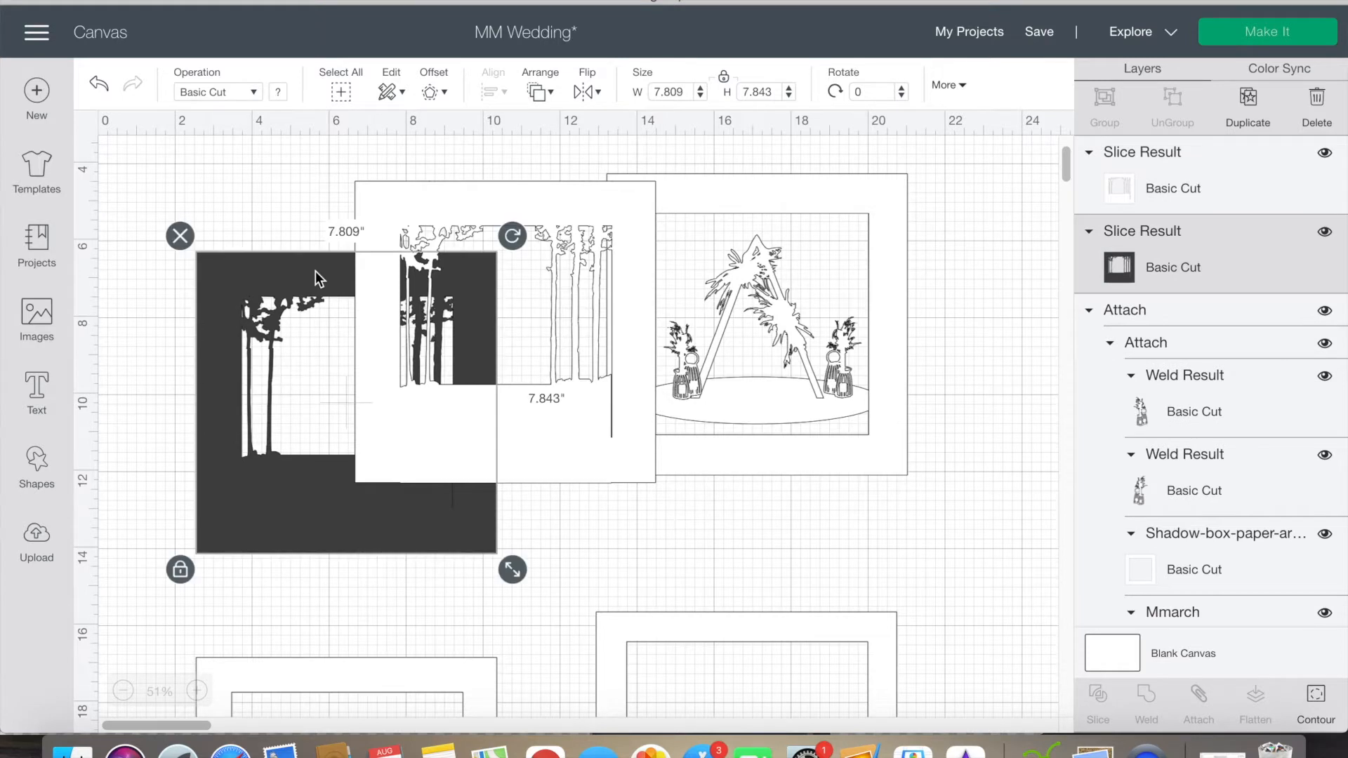
key("Delete")
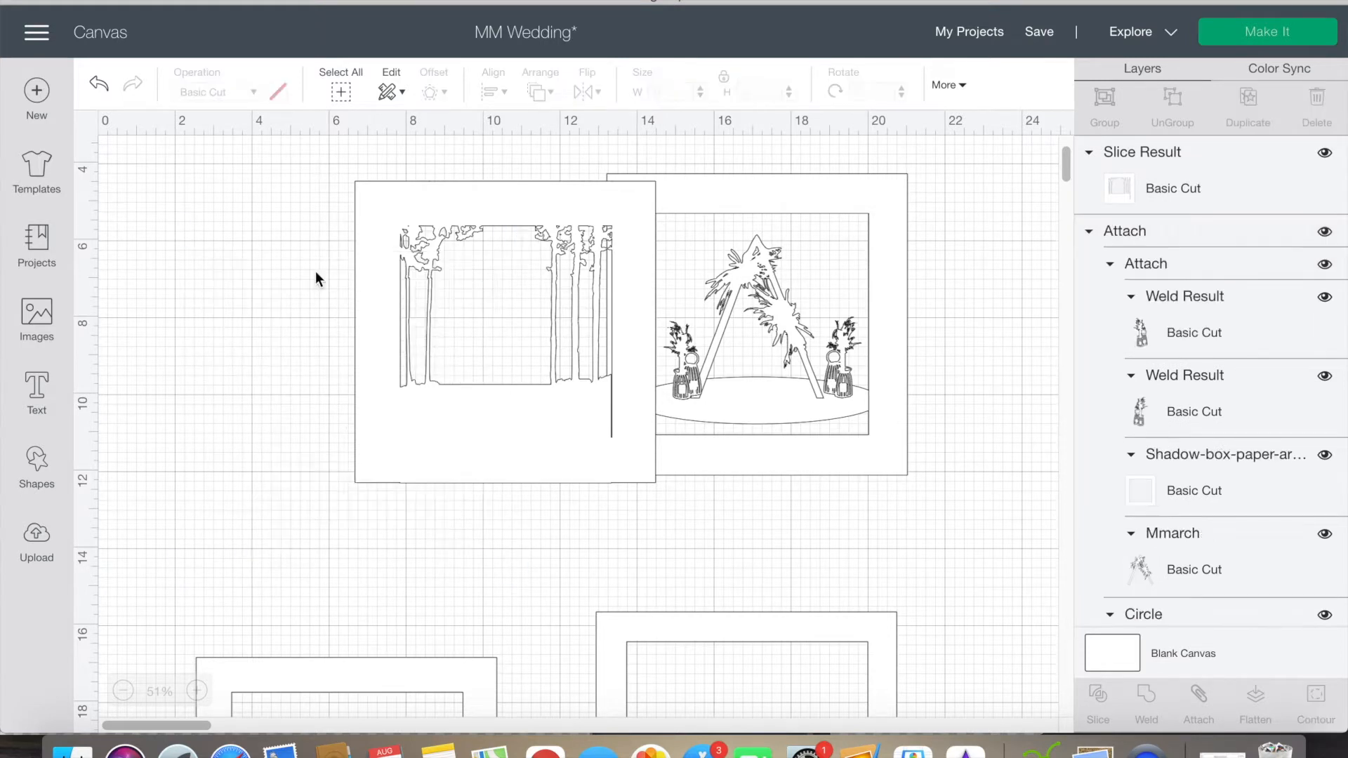
left_click_drag(417, 457, 325, 454)
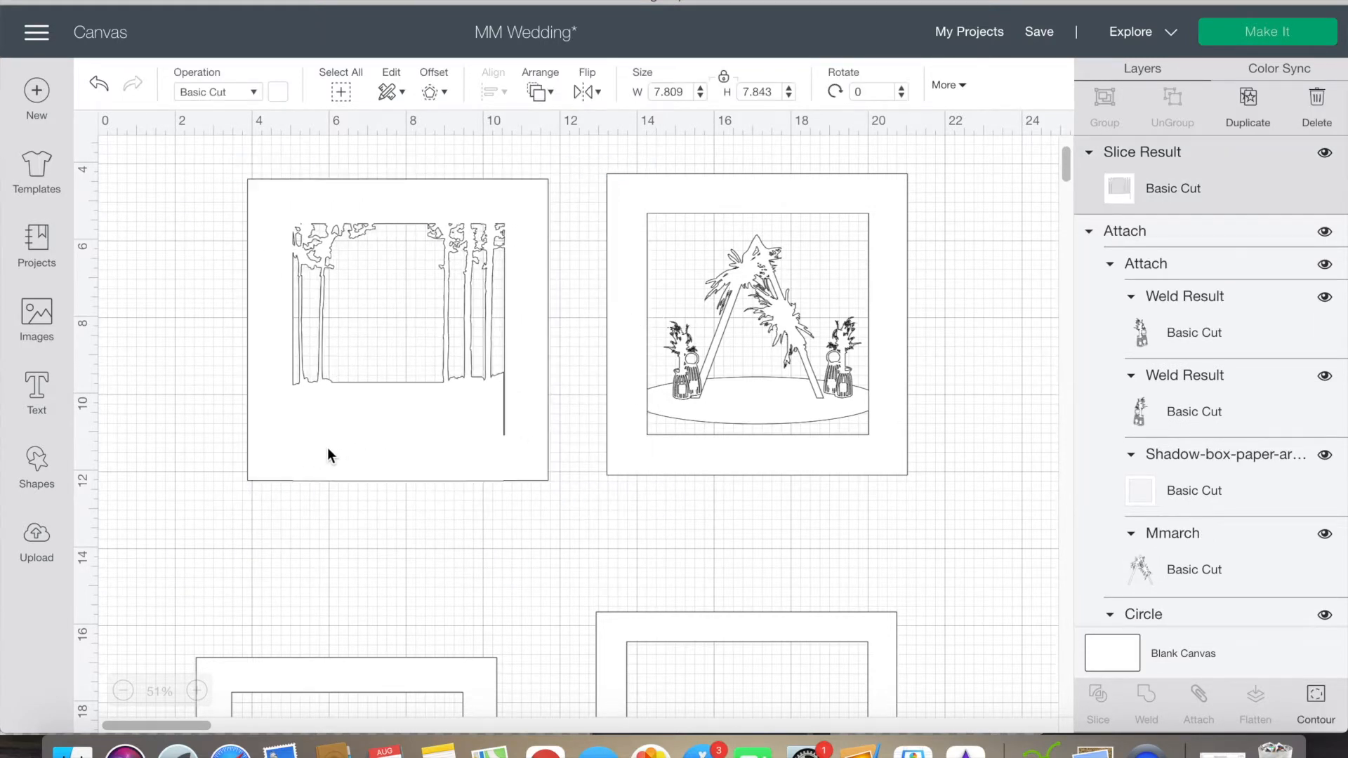
Step: Cover the thin slit below the right tree with a narrow bar about 0.43 in wide and weld it to the tree frame
left_click(175, 418)
left_click(37, 464)
left_click(125, 321)
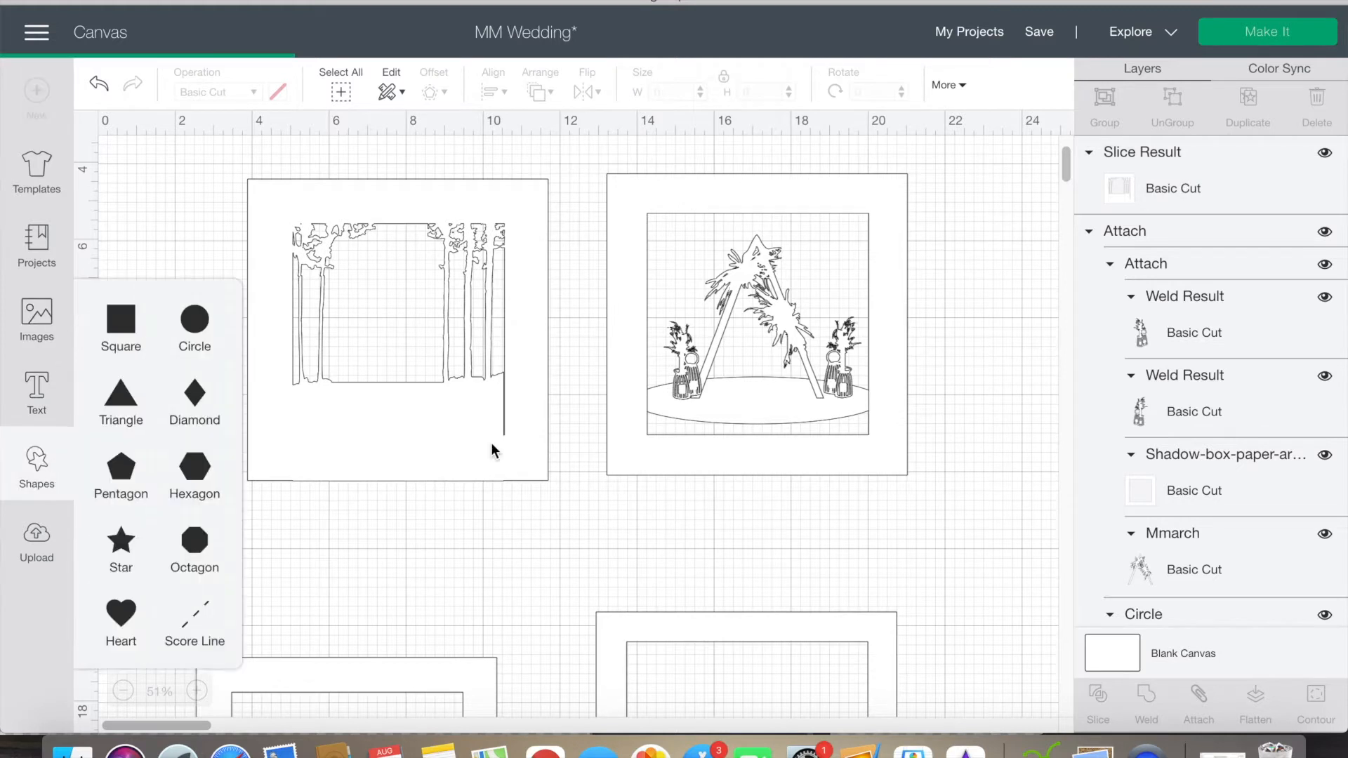
left_click_drag(223, 216, 602, 399)
left_click_drag(647, 491, 546, 507)
left_click_drag(530, 471, 537, 429)
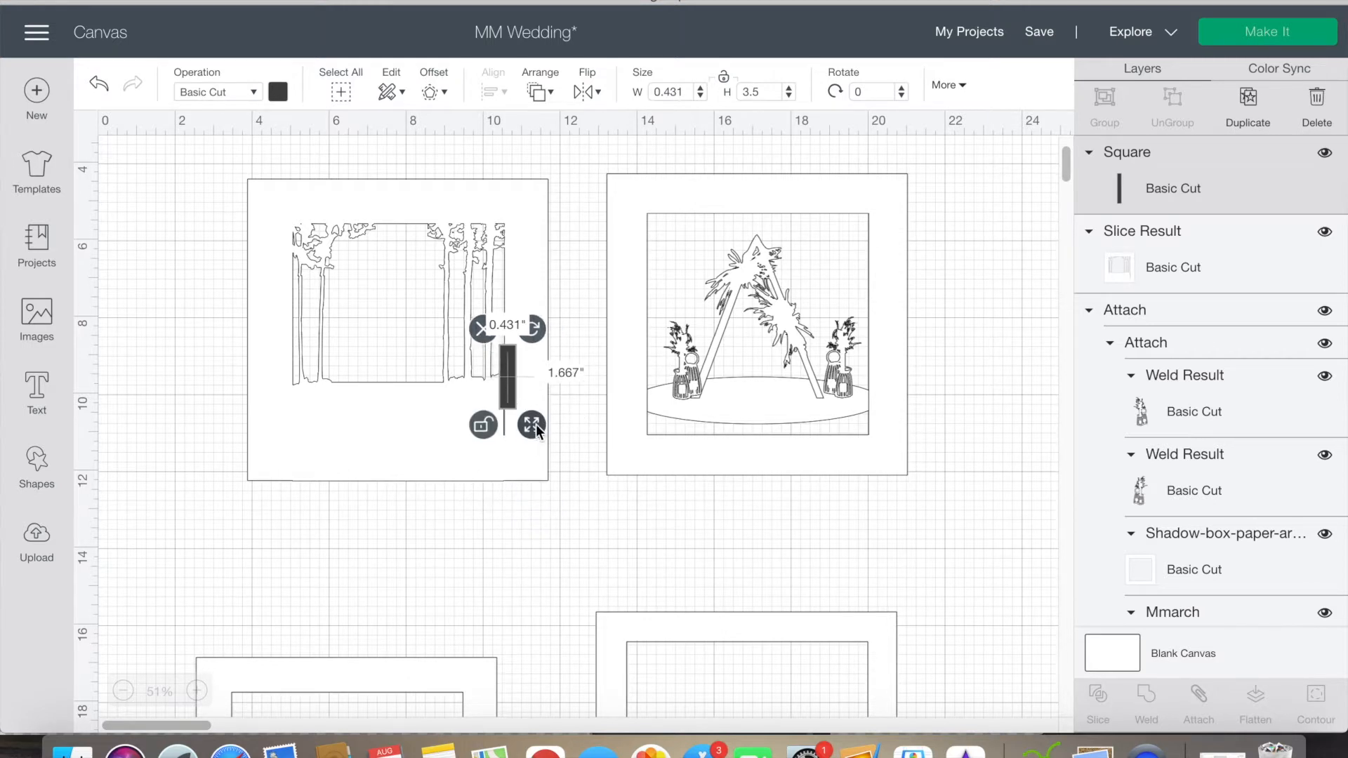
left_click_drag(508, 386, 509, 416)
left_click_drag(533, 454, 534, 459)
left_click(451, 419, "shift")
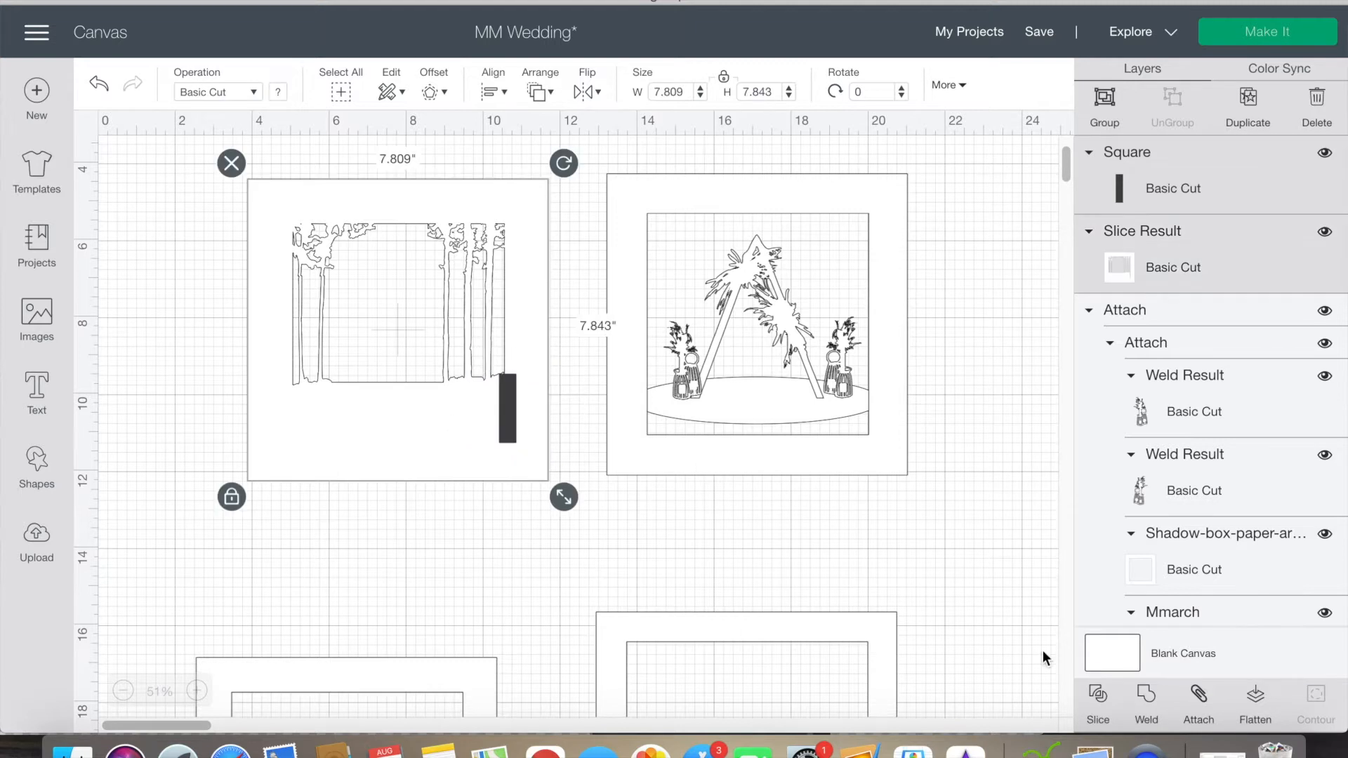
left_click(666, 526)
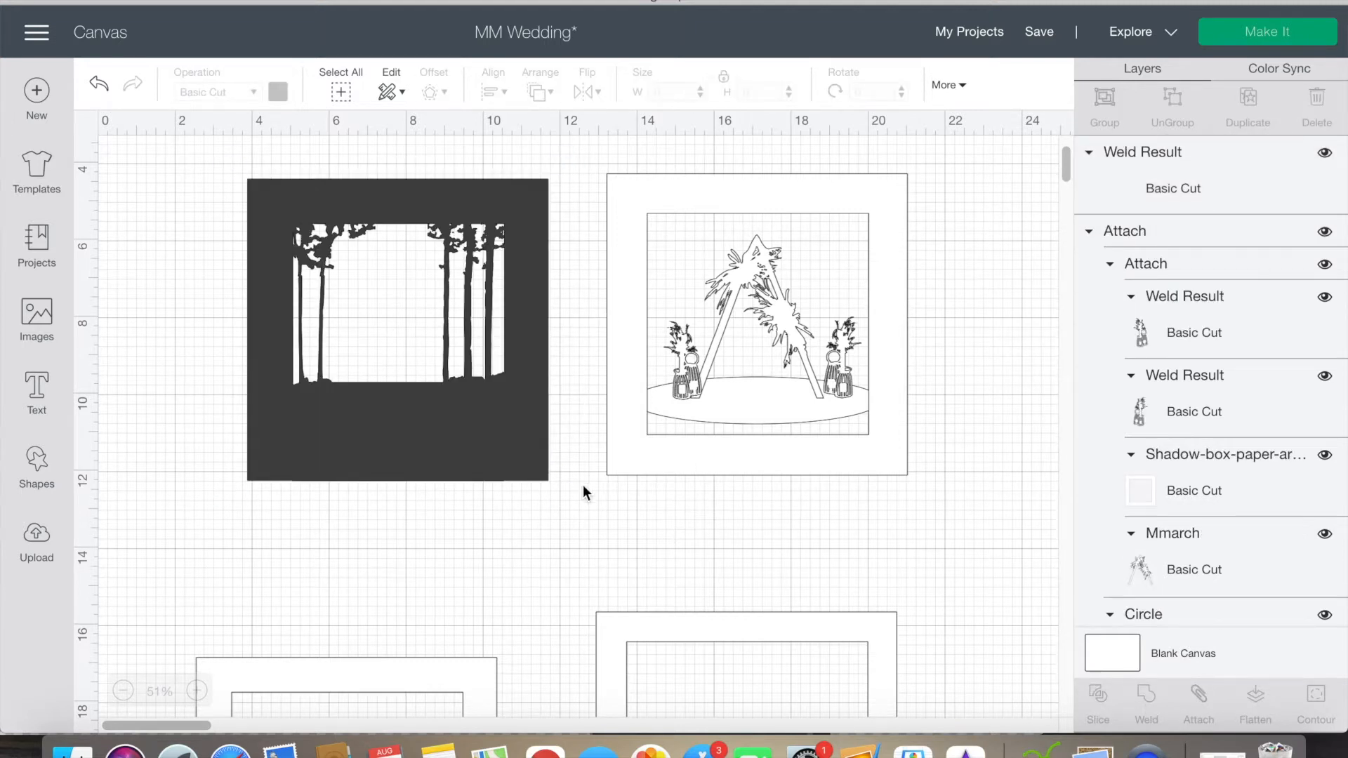
Step: Change the welded tree frame's material color to white
left_click(494, 440)
left_click(278, 91)
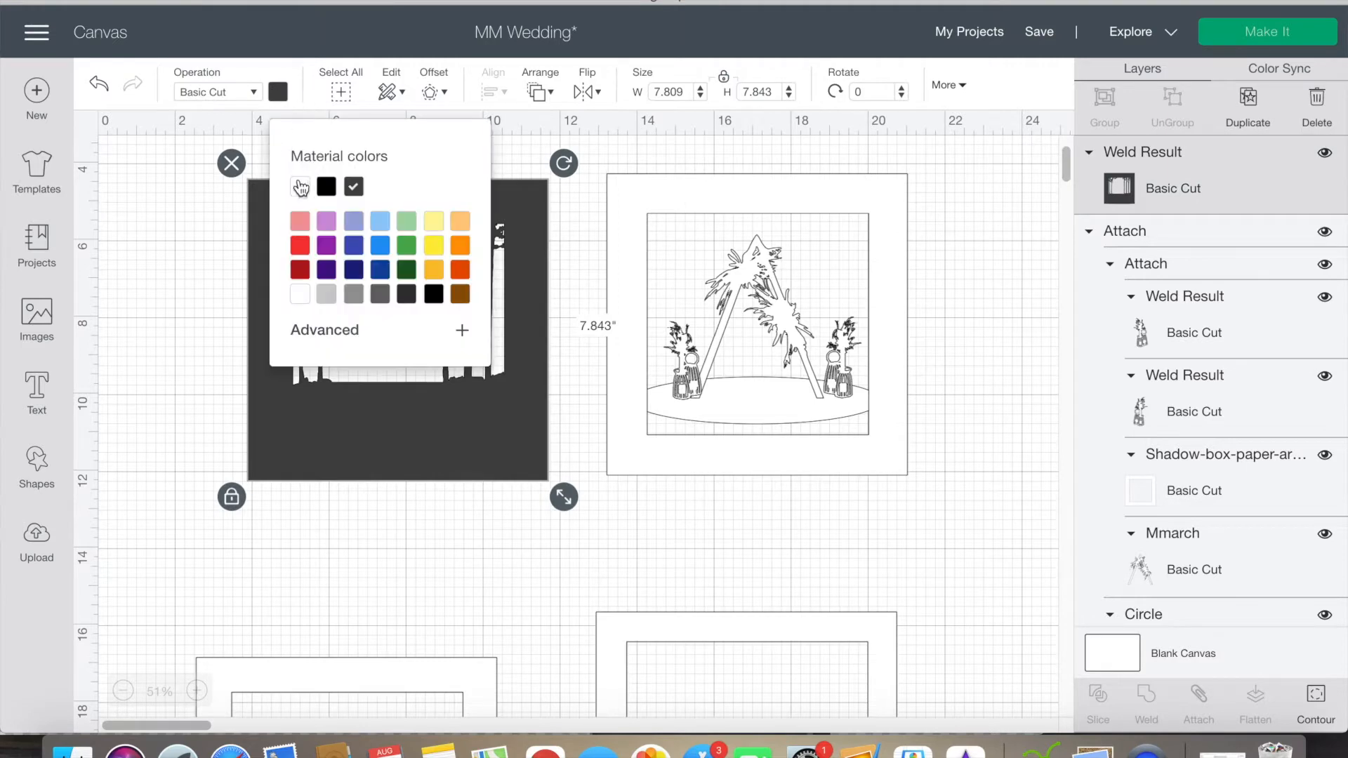
left_click(300, 186)
left_click(217, 229)
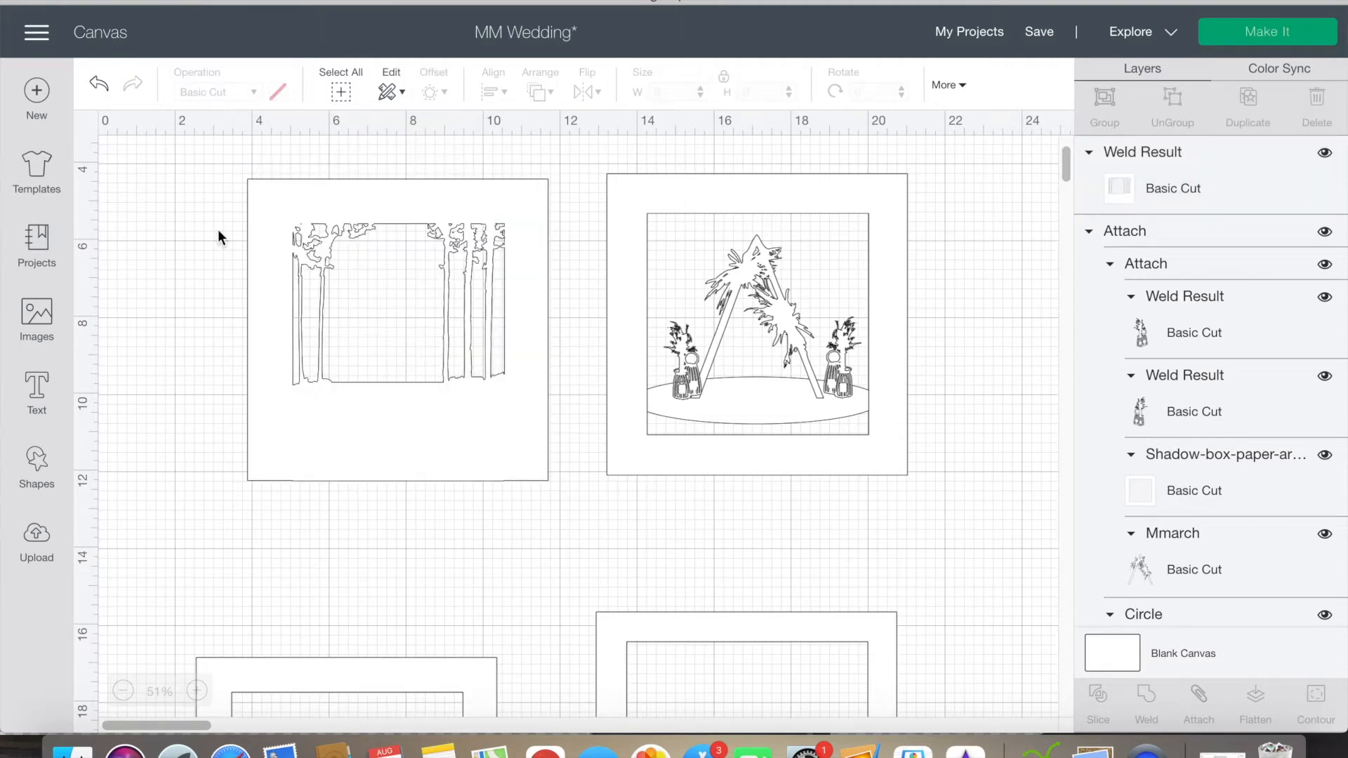
Step: Weld the arch, flower baskets, ellipse and frame of the arch layer into one piece
left_click(361, 436)
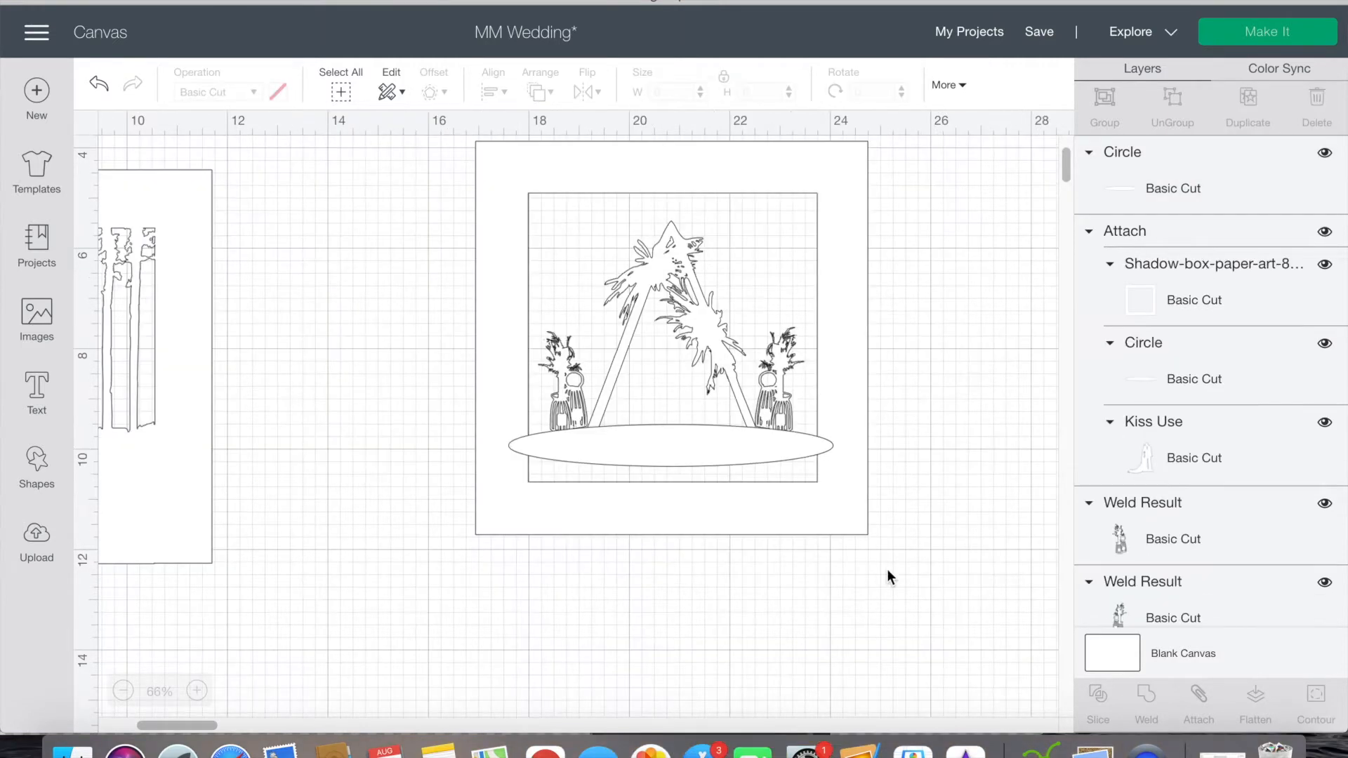
left_click_drag(451, 354, 901, 588)
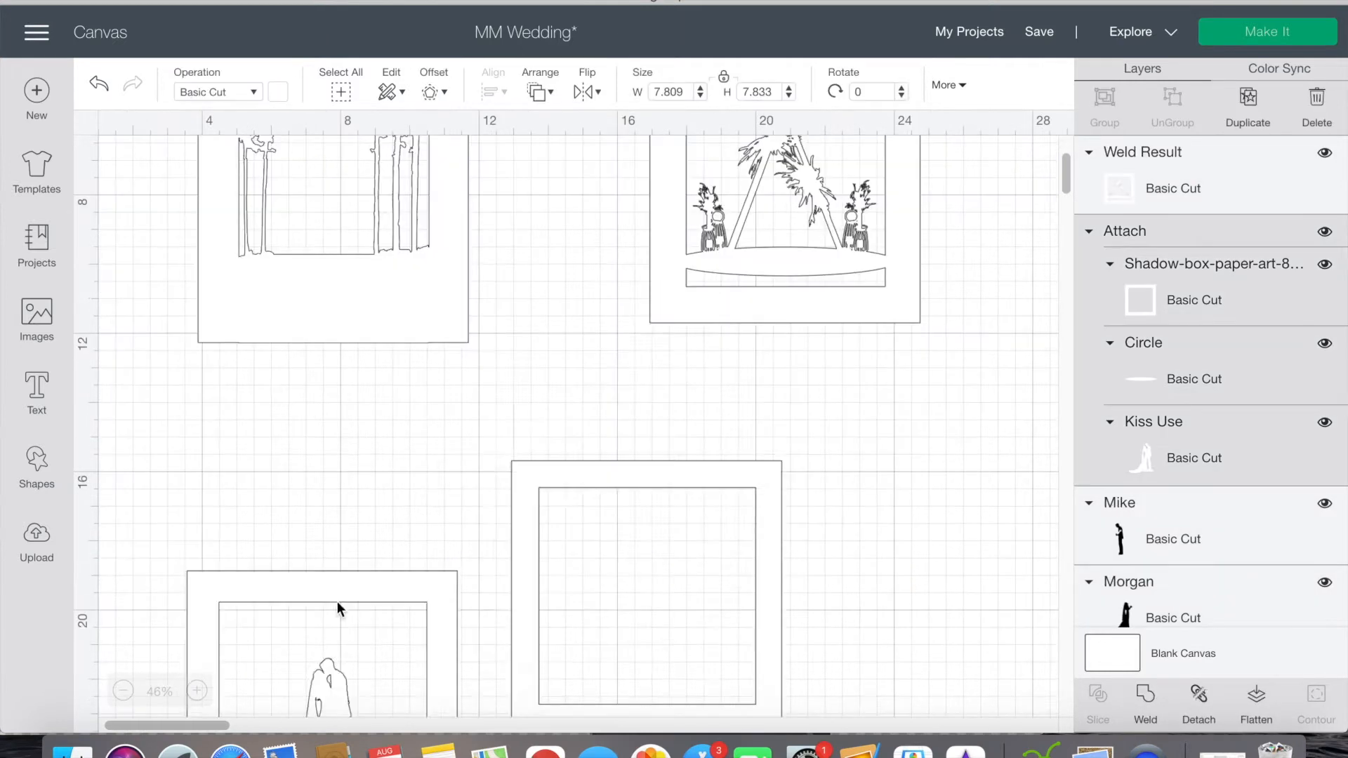
Step: Place the attached couple layer over the welded arch layer and bring it to the front
left_click_drag(335, 603, 786, 291)
scroll(785, 284, "up", 5)
left_click_drag(904, 481, 917, 263)
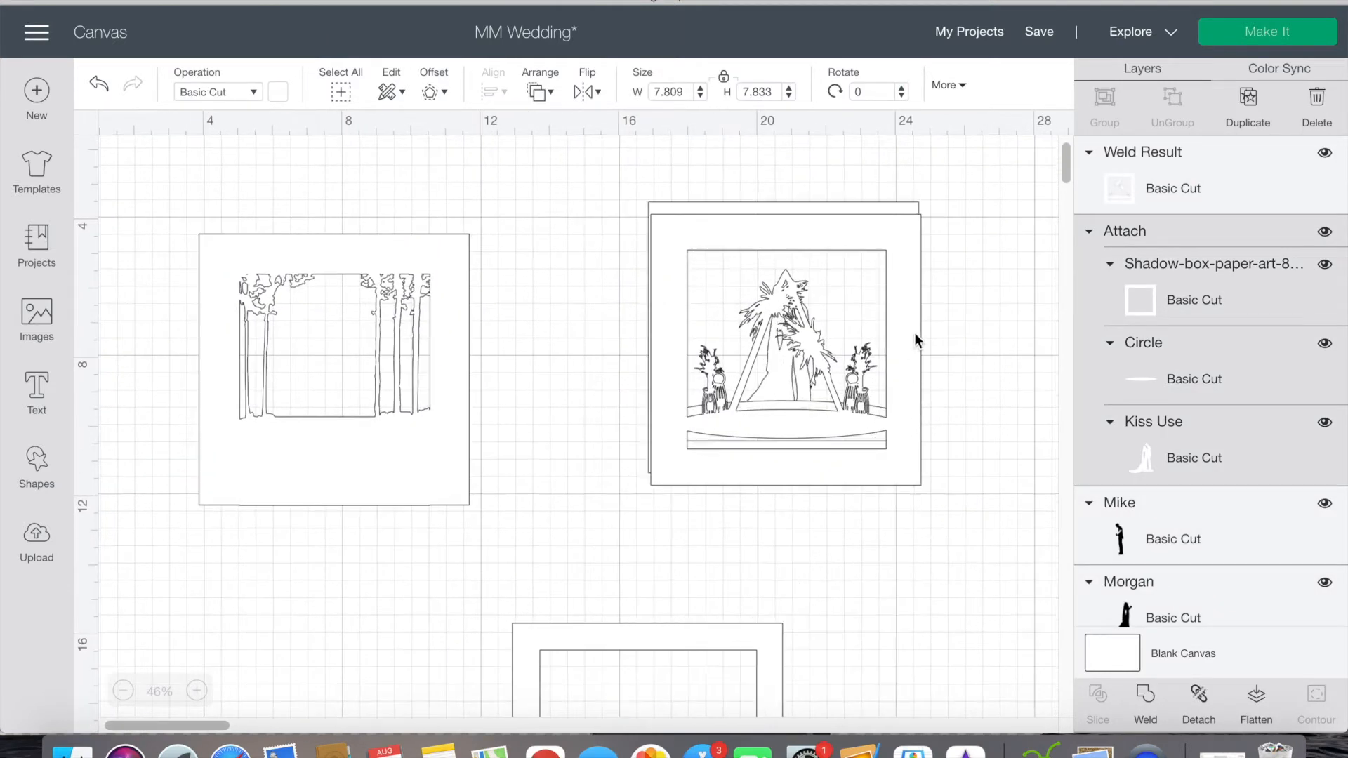
left_click(540, 92)
left_click(584, 208)
Step: Adjust the couple layer's ellipse vertically against the arch layer, then weld the couple, ellipse and frame together
left_click_drag(775, 401, 776, 412)
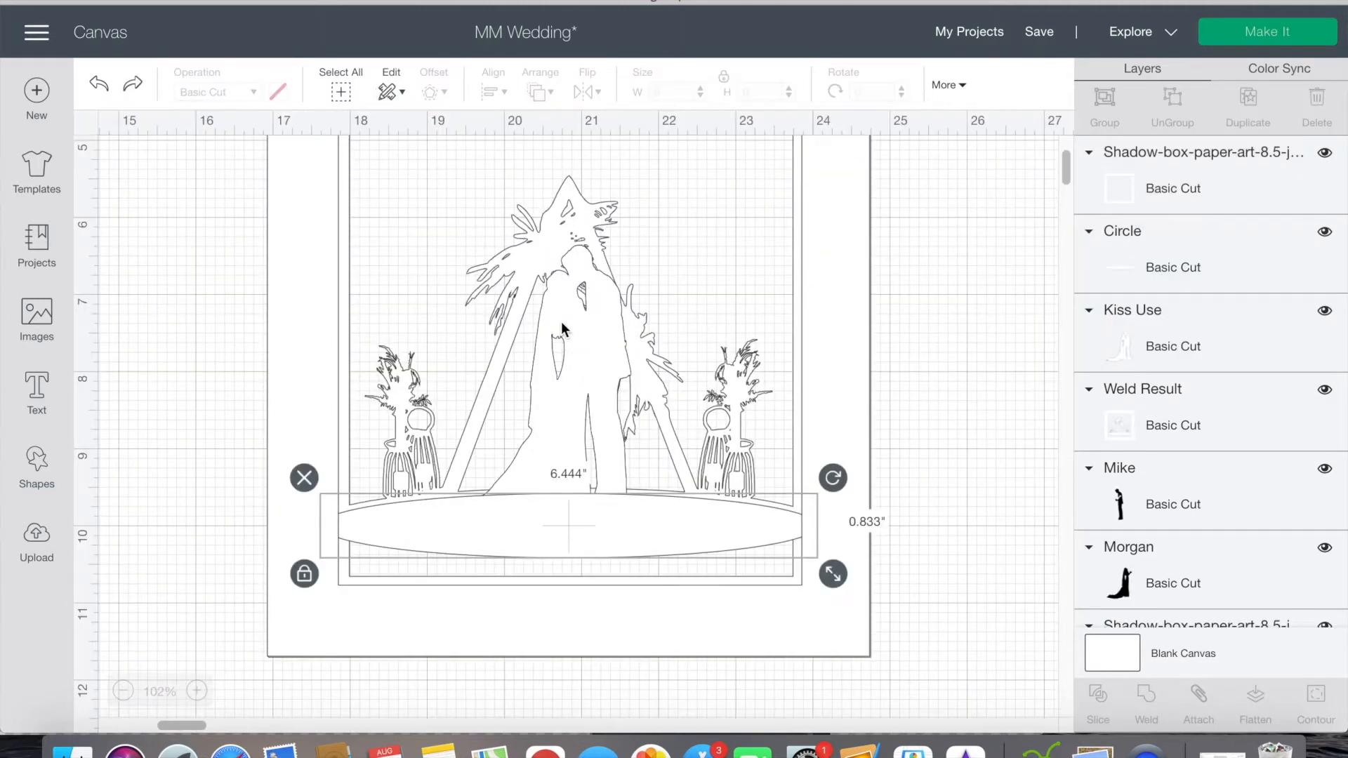
left_click_drag(584, 523, 584, 516)
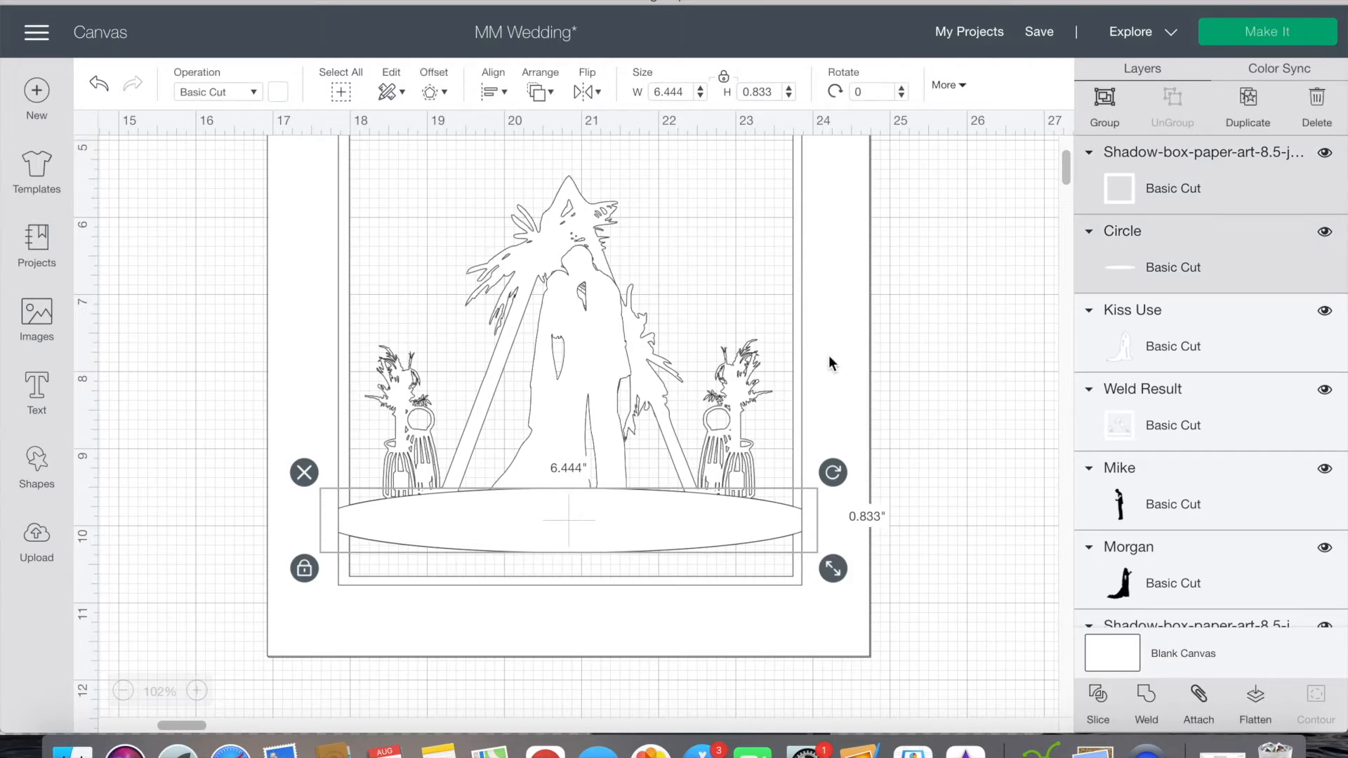
scroll(1153, 458, "down", 3)
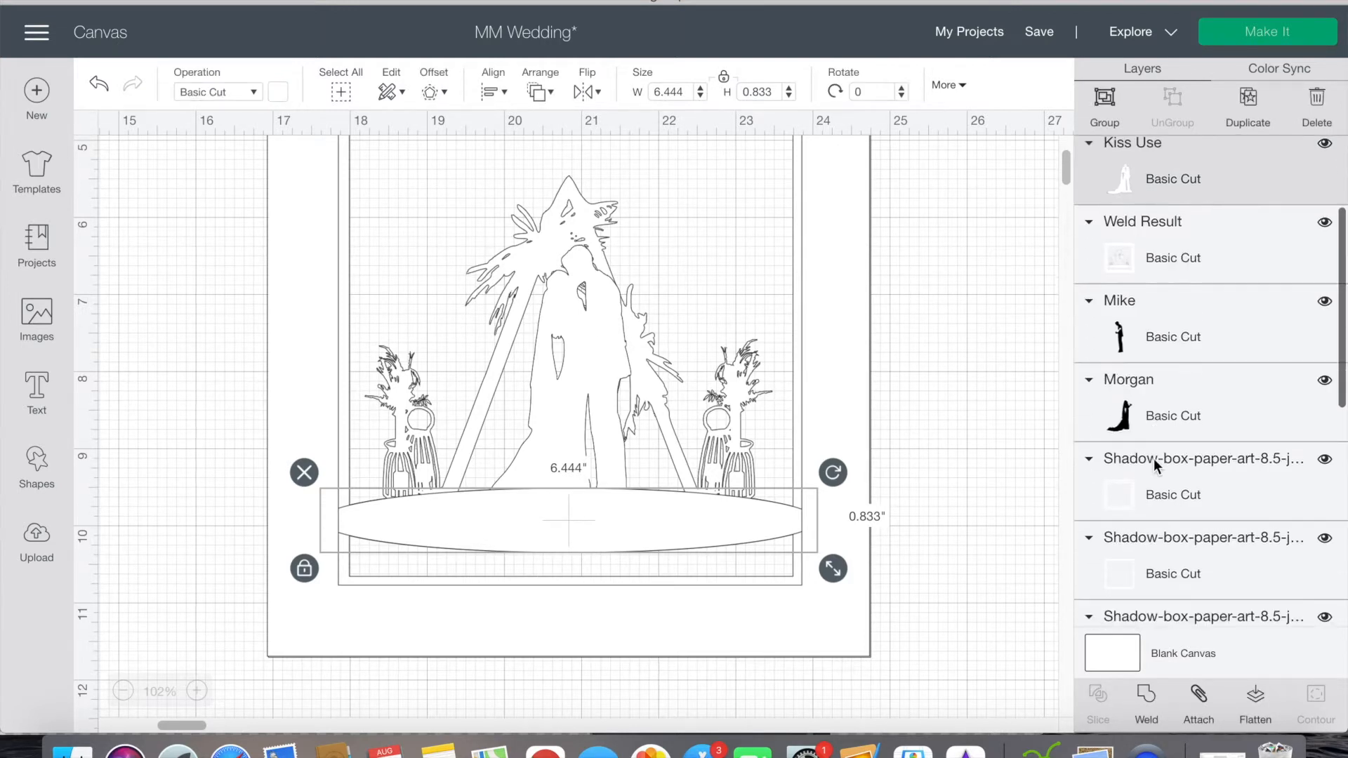
left_click(1151, 701)
Step: Send the empty frame behind the flowers and fit the large floral slice, slightly rotated, along its upper right side
scroll(908, 473, "down", 3)
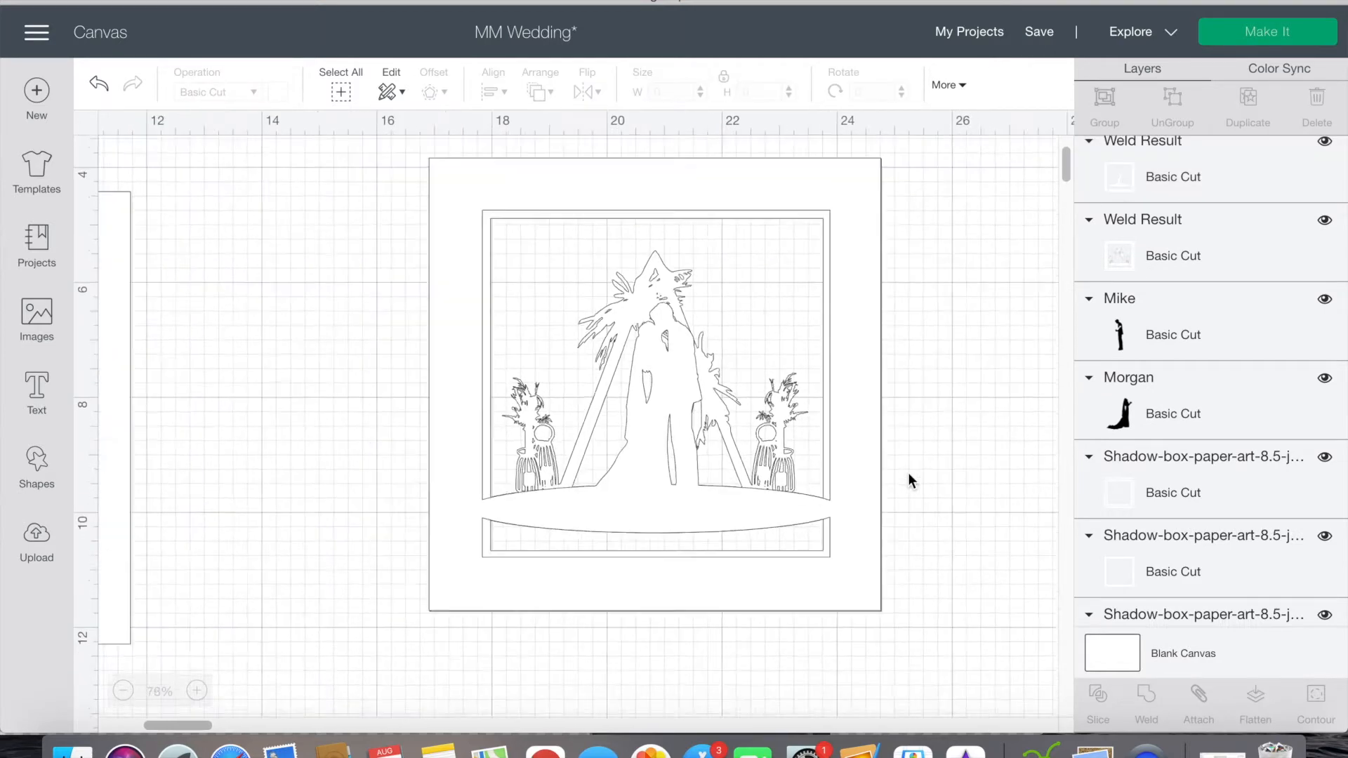
scroll(907, 473, "down", 3)
scroll(865, 532, "left", 5)
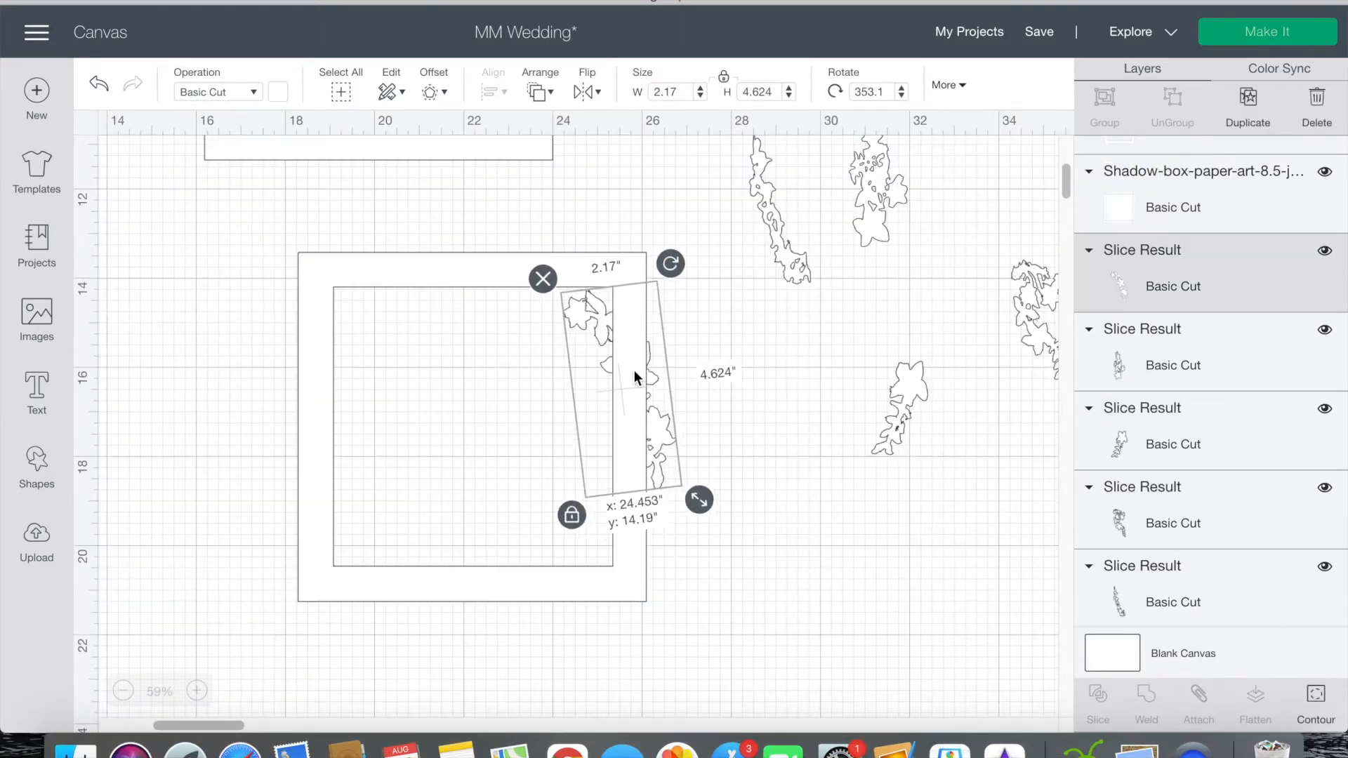
left_click_drag(634, 378, 712, 372)
left_click(628, 309)
left_click(540, 92)
left_click(625, 122)
left_click_drag(734, 418, 630, 396)
left_click_drag(649, 237, 667, 250)
left_click_drag(615, 408, 612, 415)
left_click(723, 424)
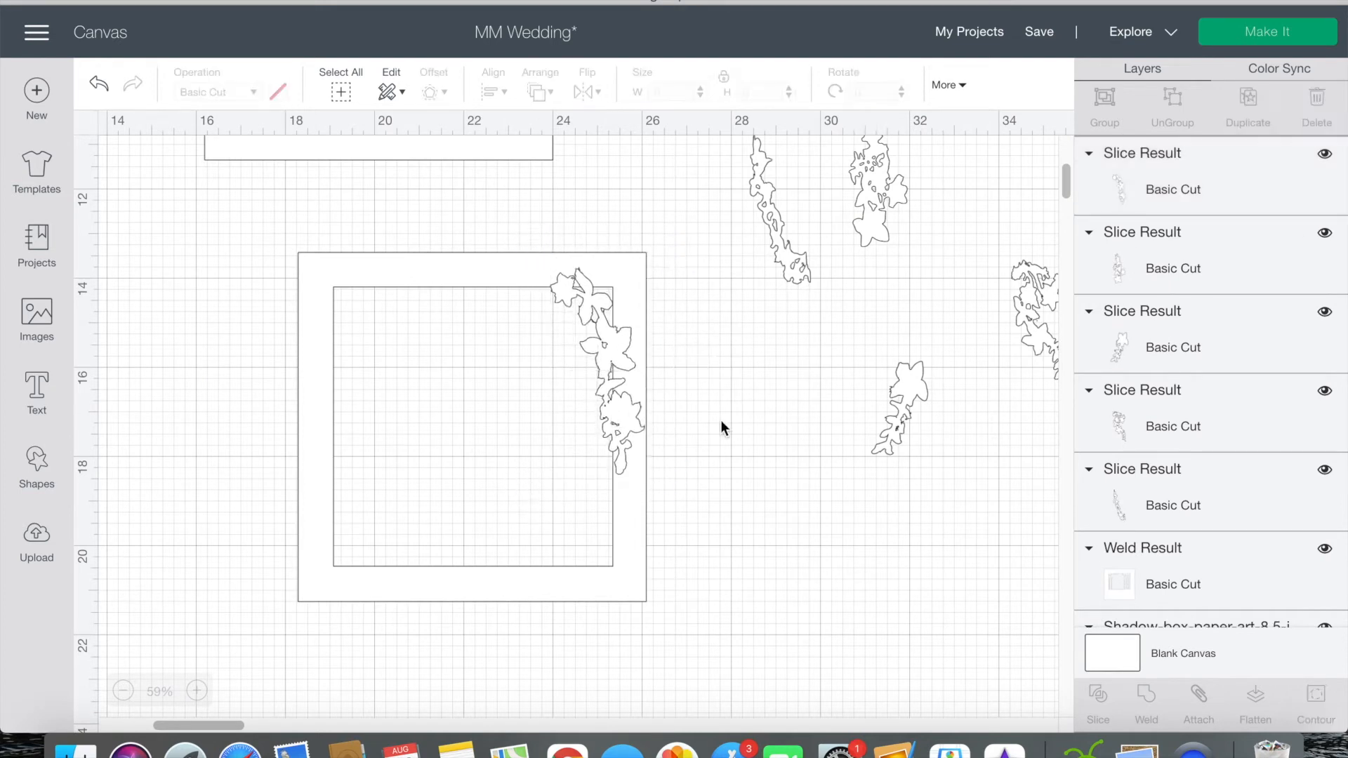
Step: Fit the small floral sprig into the frame's lower right side, rotated to follow the edge and enlarged to about 1.27 × 2.40 in
left_click_drag(1029, 318, 777, 434)
left_click_drag(888, 233, 888, 264)
left_click_drag(904, 415, 594, 510)
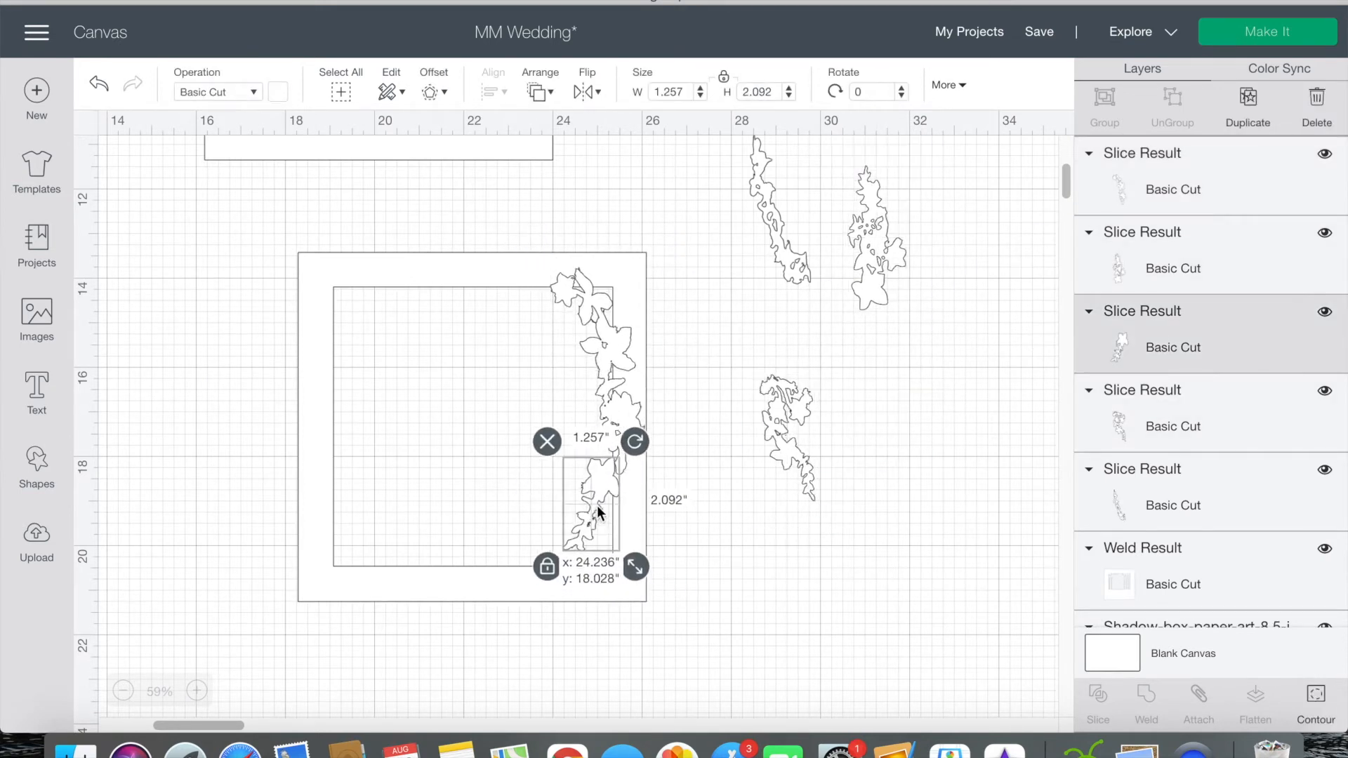
left_click_drag(634, 442, 618, 490)
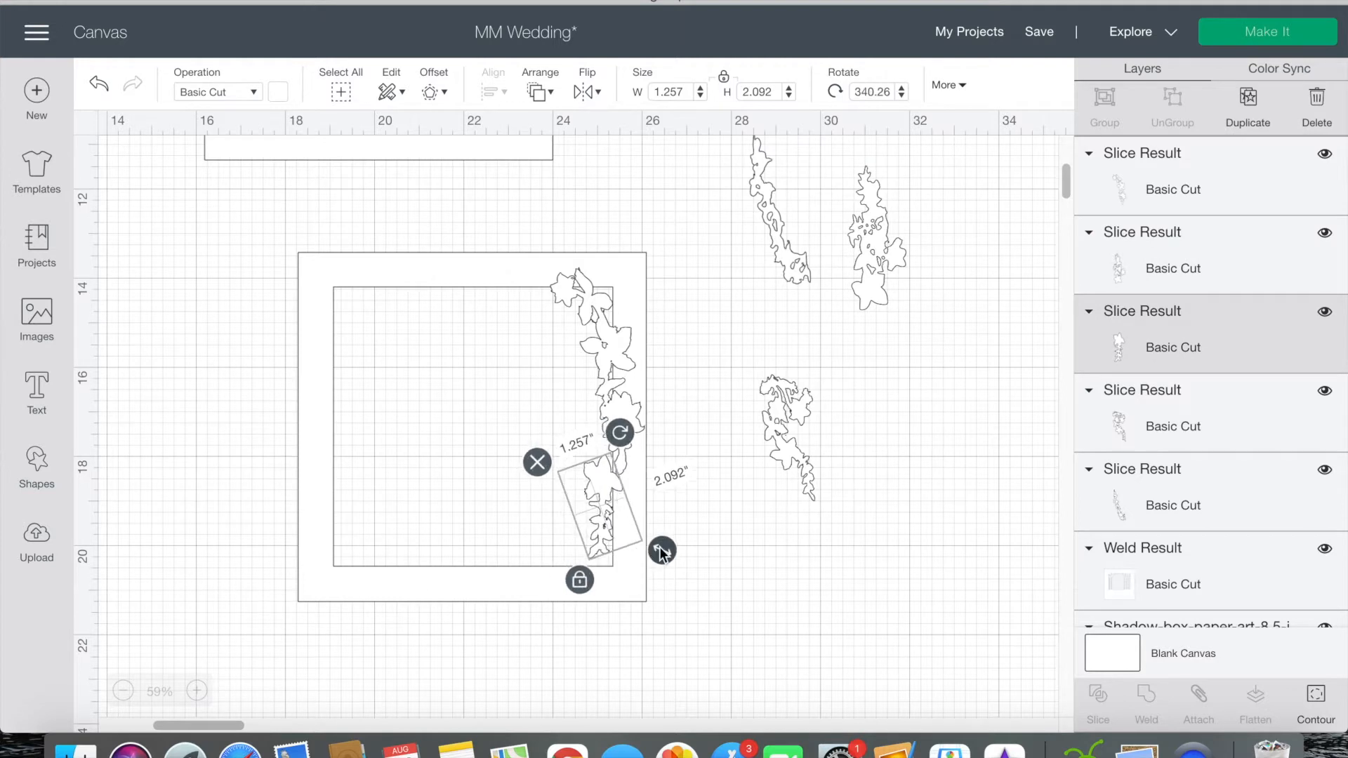
left_click_drag(649, 590, 649, 592)
left_click_drag(634, 441, 629, 439)
left_click_drag(600, 515, 601, 513)
left_click(702, 511)
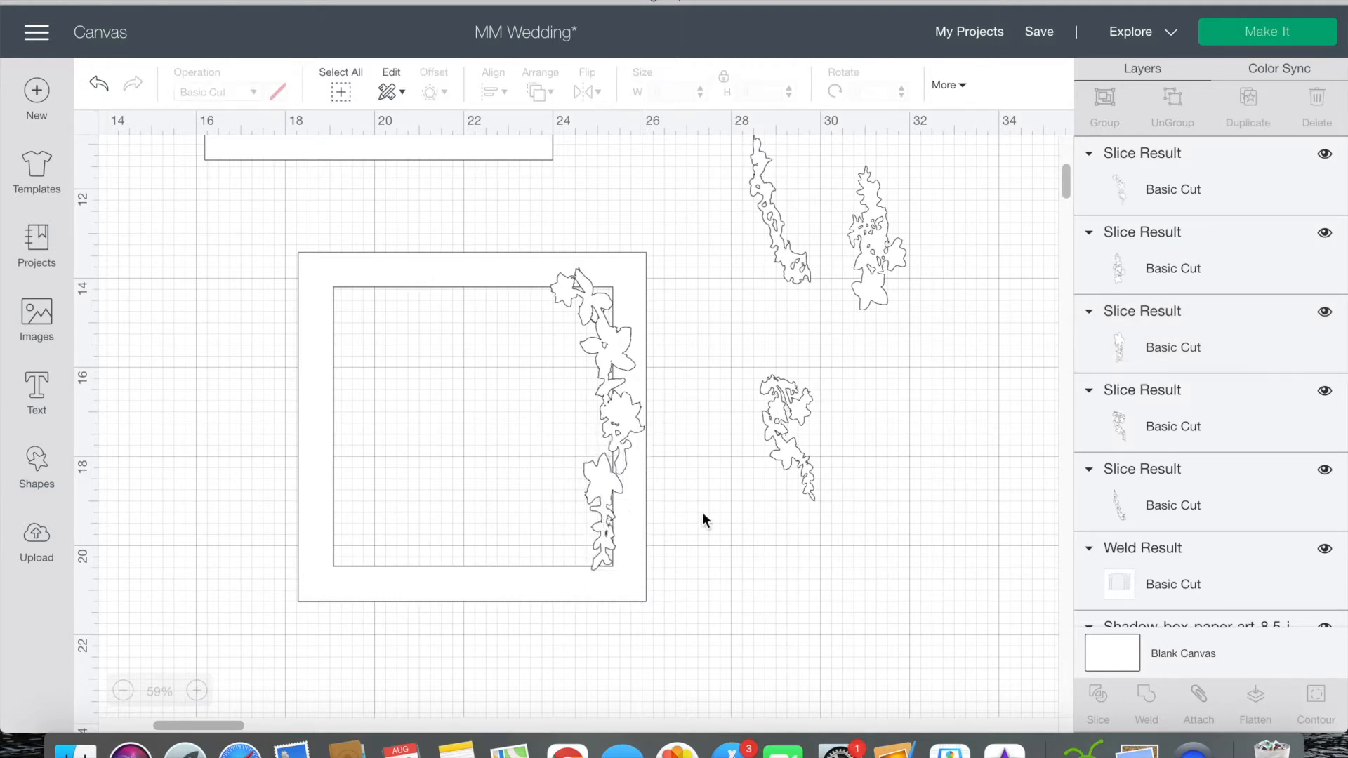
Step: Fine-tune the tilt of the lower right floral sprig against the frame edge
left_click(615, 465)
left_click(600, 520)
left_click_drag(634, 439, 638, 441)
left_click(722, 504)
Step: Lay the tapered floral cluster horizontally in the frame's lower left corner, enlarged to about 3.82 in long
left_click_drag(780, 456, 387, 525)
left_click_drag(426, 427, 264, 422)
left_click_drag(416, 508, 461, 582)
left_click(689, 530)
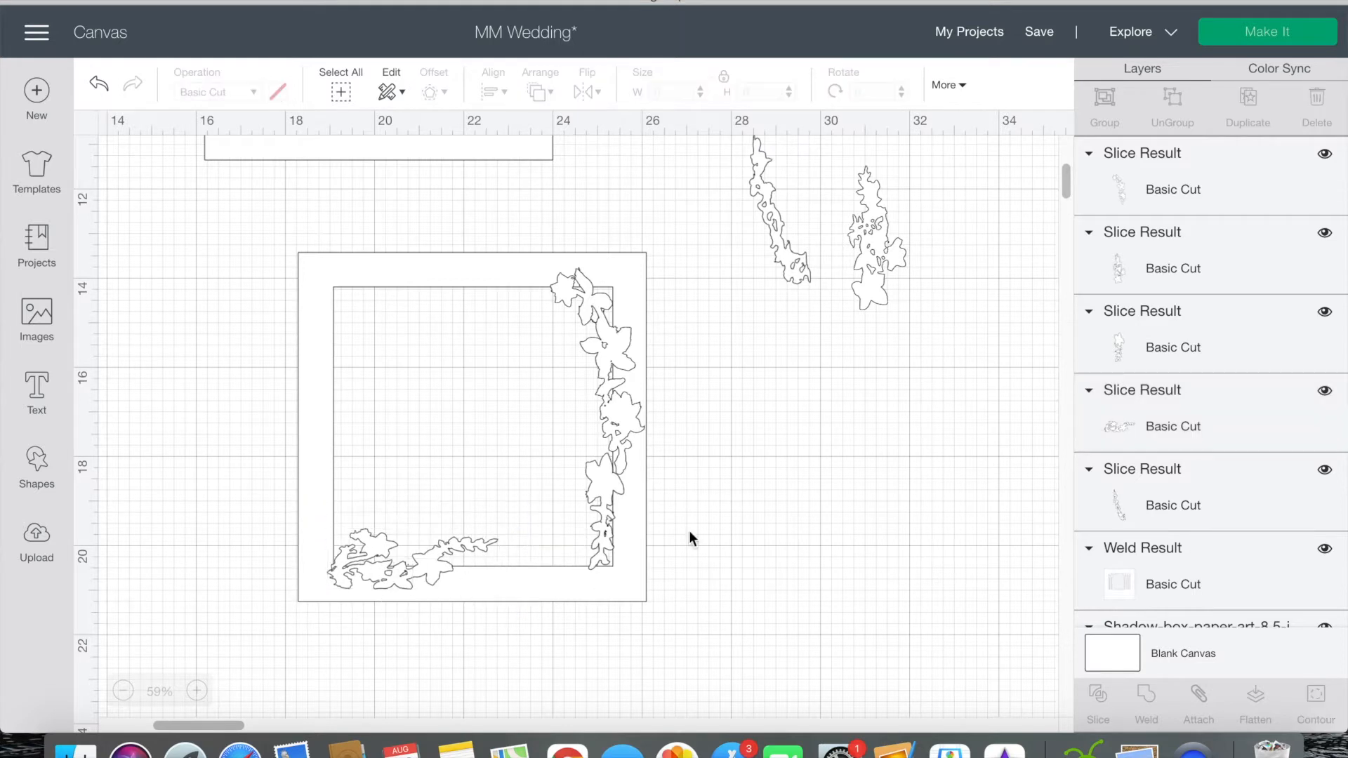
Step: Duplicate the lower right sprig, rotate the copy to about 62°, and place it along the bottom edge beside the corner cluster
left_click_drag(871, 264, 793, 453)
left_click(594, 495)
key("super+c")
key("super+v")
left_click_drag(601, 499, 712, 554)
left_click_drag(734, 486, 819, 580)
left_click_drag(740, 563, 570, 543)
left_click(727, 590)
left_click(614, 609)
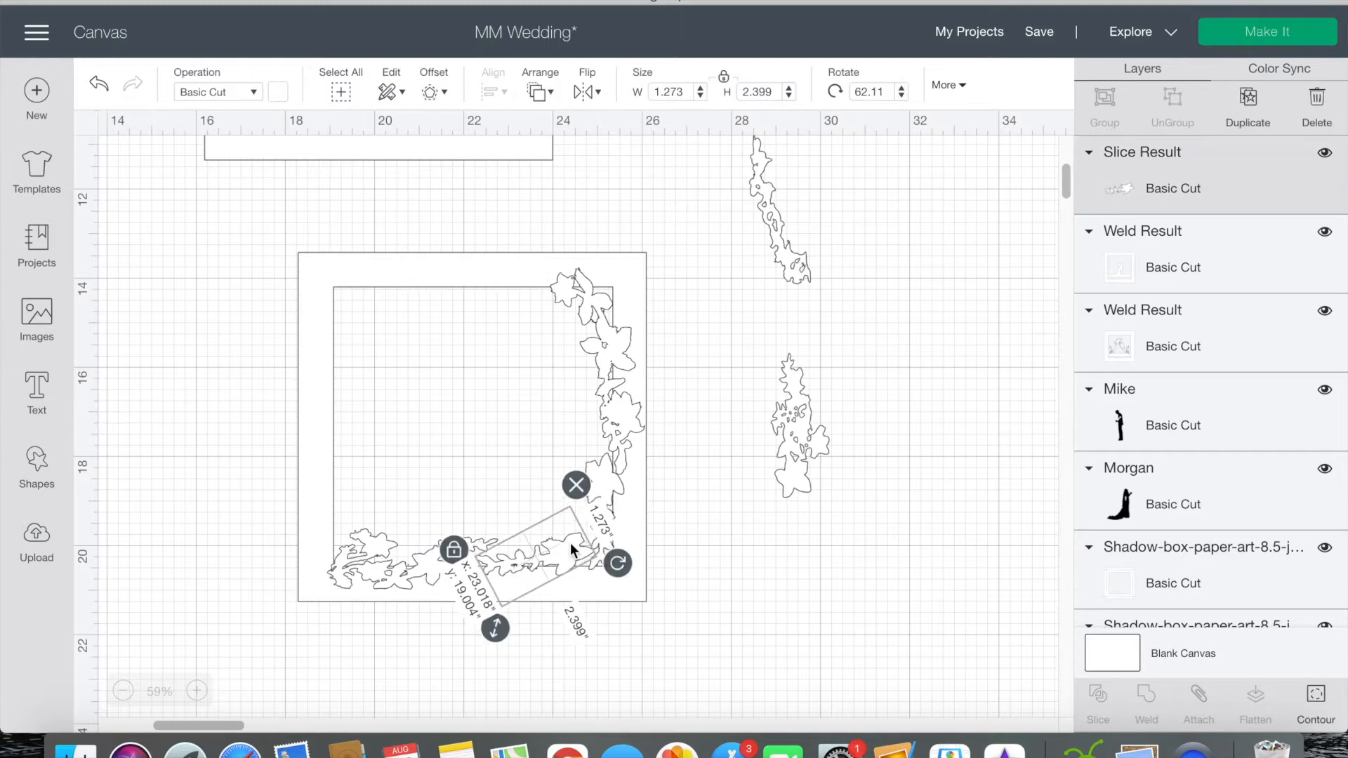
Step: Nudge the bottom left cluster into place and fit the long thin floral slice up the frame's lower left side
left_click(516, 614)
left_click_drag(440, 548, 446, 553)
left_click(389, 560)
left_click_drag(789, 255, 343, 524)
left_click_drag(385, 386, 337, 473)
left_click(324, 661)
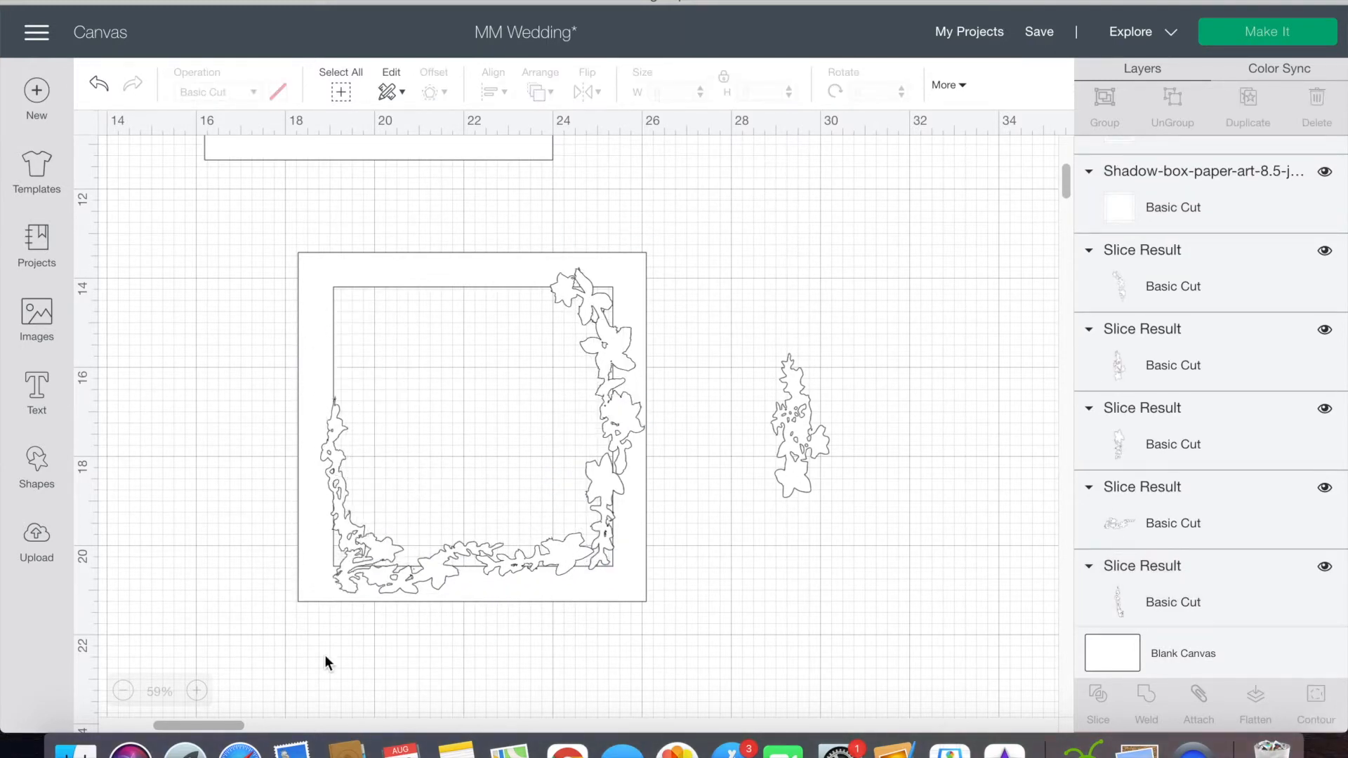
Step: Place a copy of the upper right floral slice along the frame's upper left side, rotated to about 15°
left_click(599, 340)
left_click_drag(599, 340, 388, 378)
left_click_drag(398, 258, 423, 277)
left_click_drag(354, 330, 351, 328)
left_click(364, 353)
left_click_drag(354, 379, 349, 382)
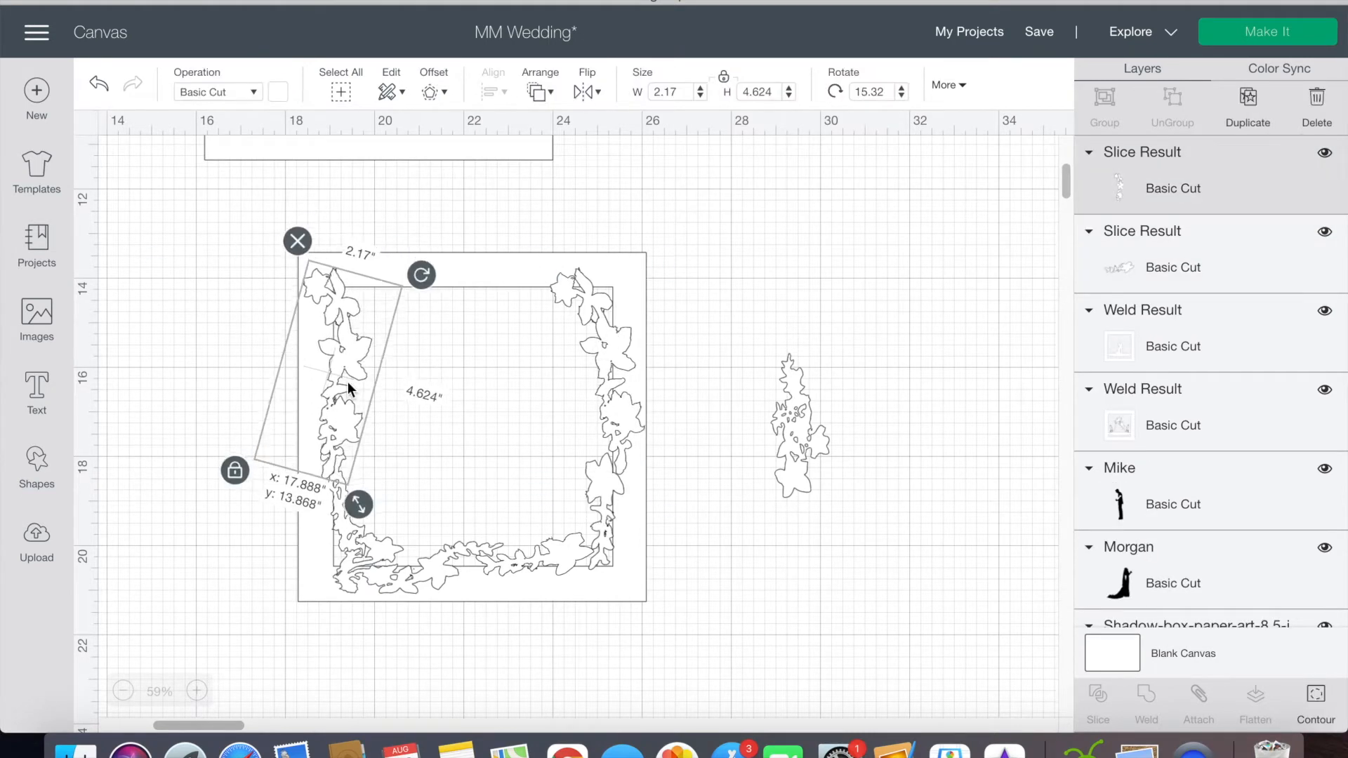
left_click(754, 265)
Step: Place a rotated, smaller copy of the bottom left floral cluster along the frame's top edge beside the left corner
left_click(421, 572)
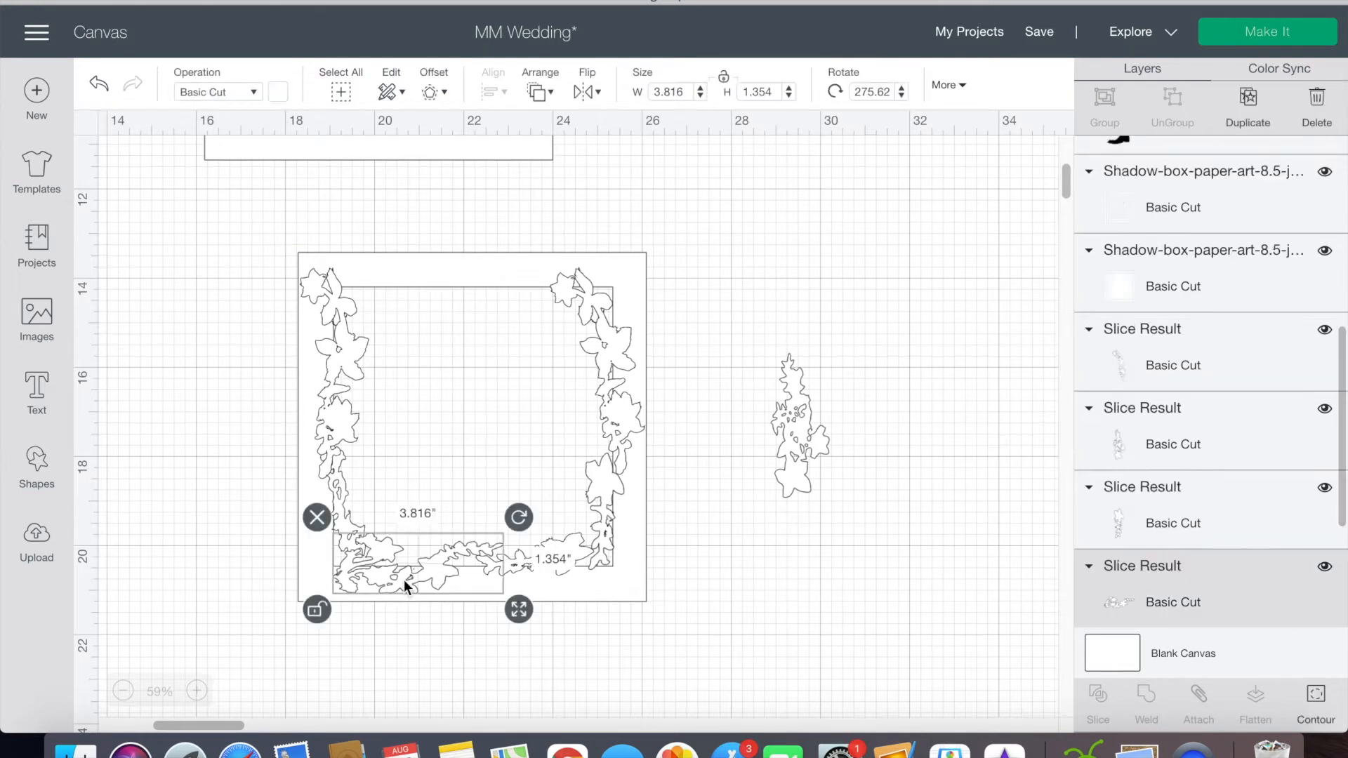
left_click_drag(422, 572, 472, 441)
left_click_drag(378, 380, 624, 484)
left_click_drag(511, 422, 516, 301)
left_click_drag(575, 348, 337, 250)
left_click_drag(482, 314, 433, 293)
left_click(761, 263)
Step: Rotate the remaining floral slice to about 270° and fit it along the right part of the frame's top edge
left_click(794, 421)
left_click_drag(846, 336, 646, 346)
left_click_drag(835, 430, 552, 282)
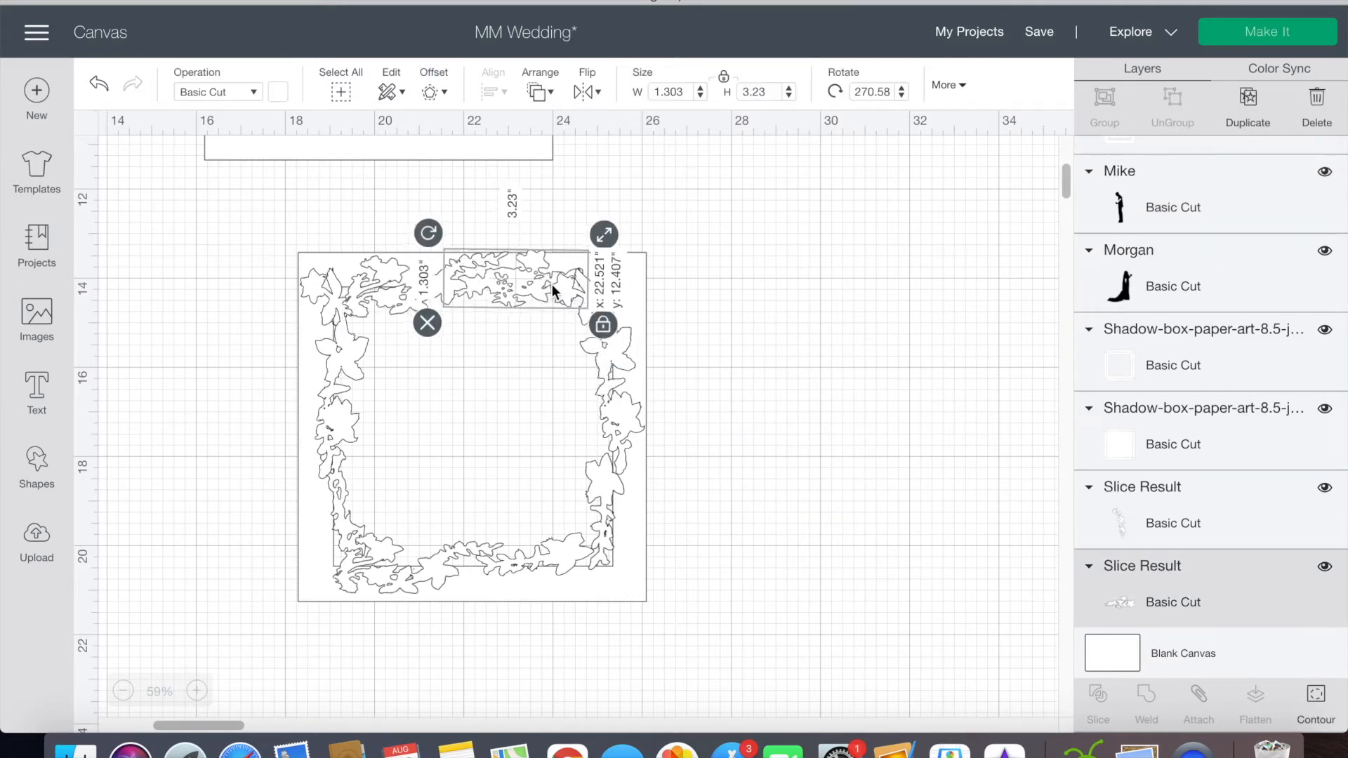
left_click(794, 250)
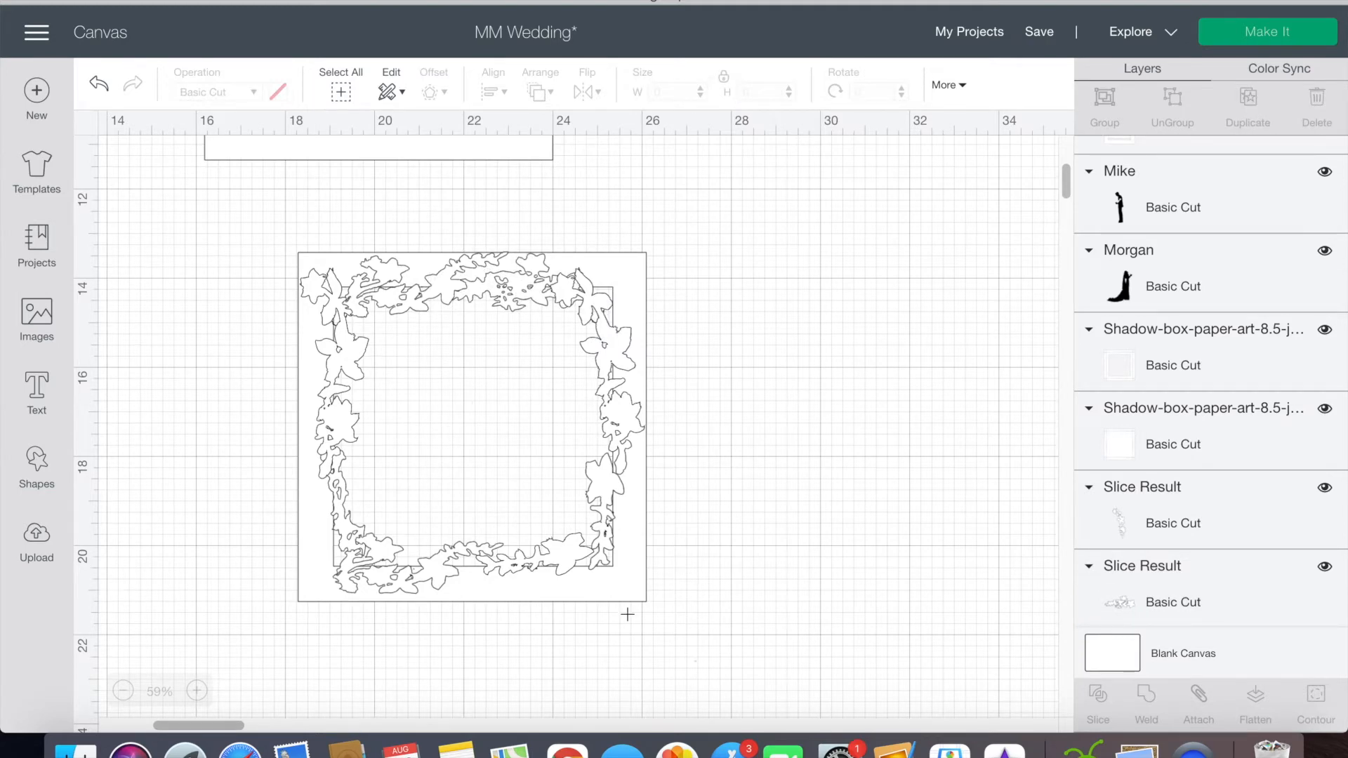
Step: Attach all the floral slices to their frame
left_click_drag(627, 614, 302, 253)
left_click(1199, 696)
Step: Stack the arch, couple and floral frame layers over the tree layer to preview the whole scene
scroll(837, 531, "down", 1)
scroll(837, 537, "down", 5)
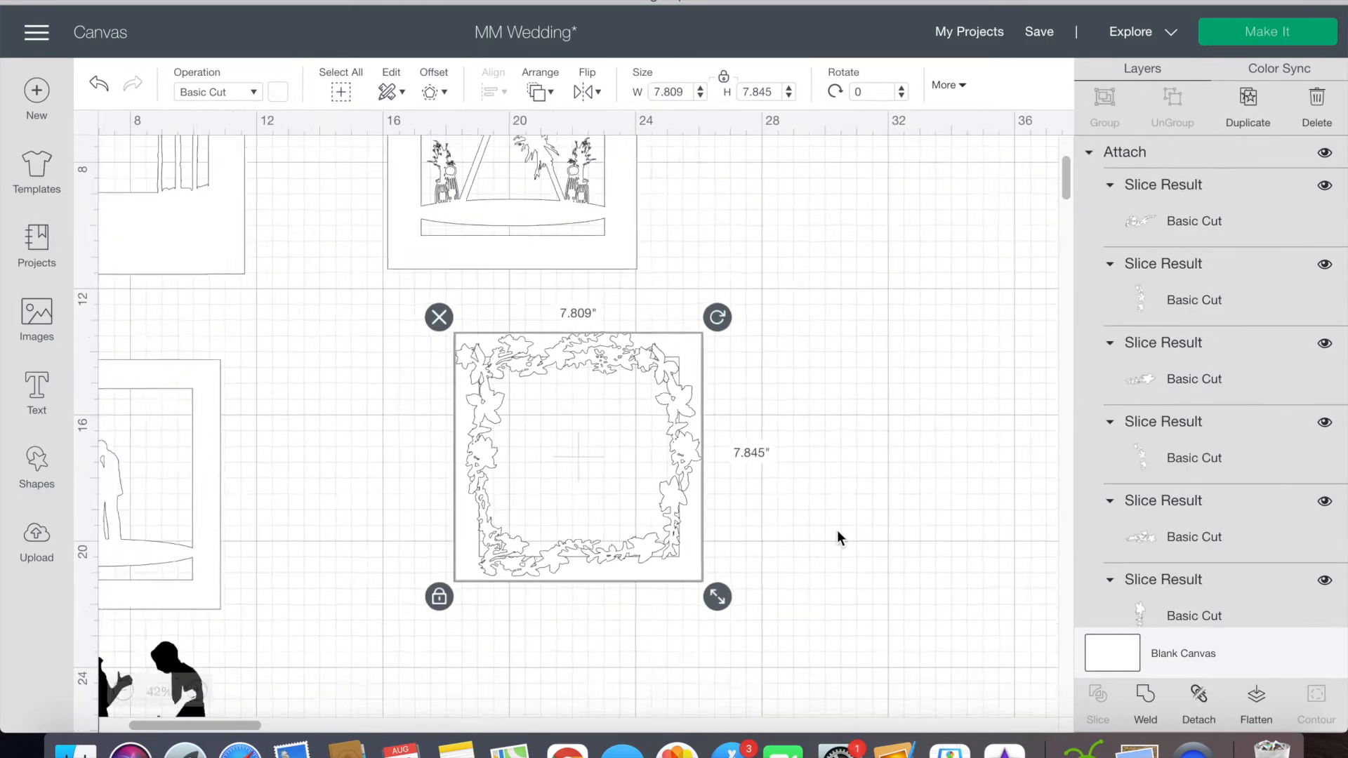
left_click_drag(531, 313, 229, 327)
left_click_drag(278, 413, 300, 174)
left_click(732, 479)
left_click_drag(733, 479, 368, 238)
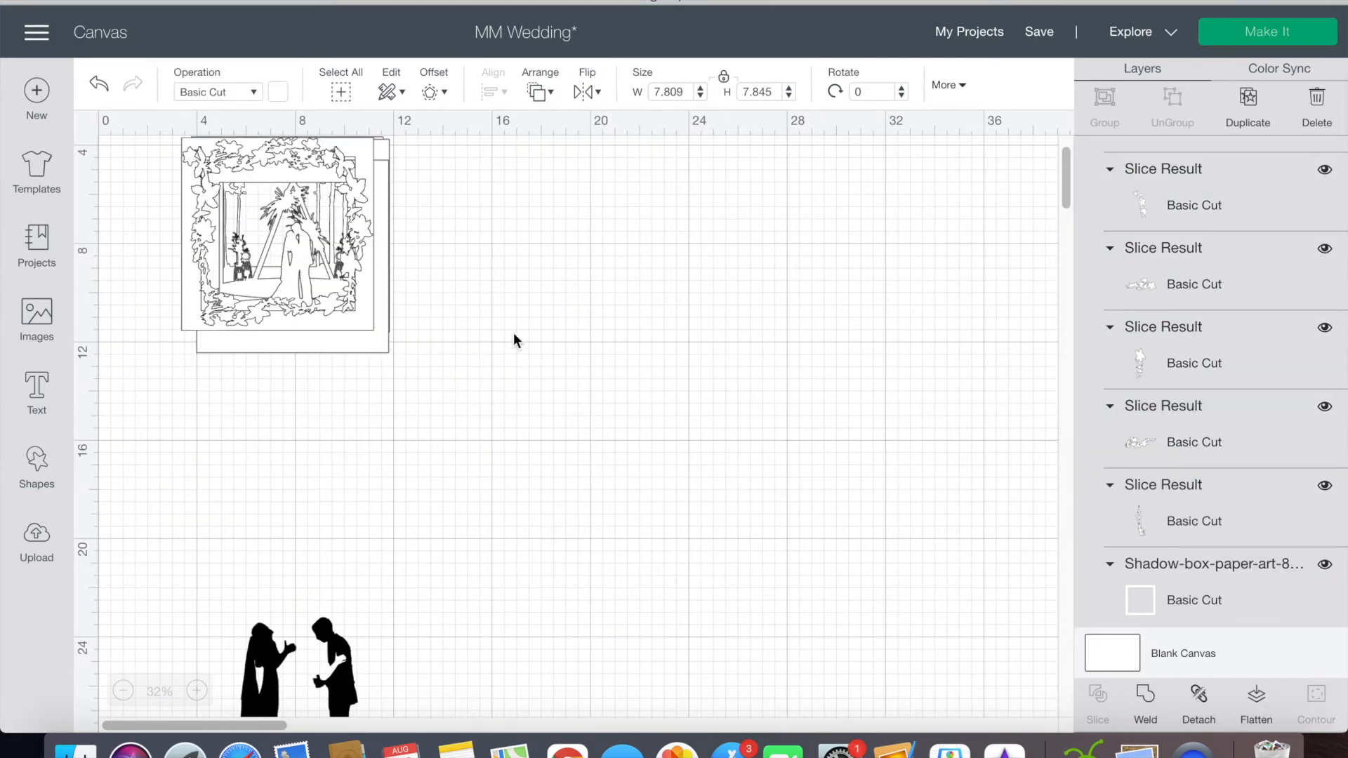
Step: Select all the stacked scene layers, including the floral frame, and centre-align them with one another
left_click_drag(513, 335, 207, 231)
left_click(495, 93)
left_click(551, 318)
scroll(302, 398, "up", 5)
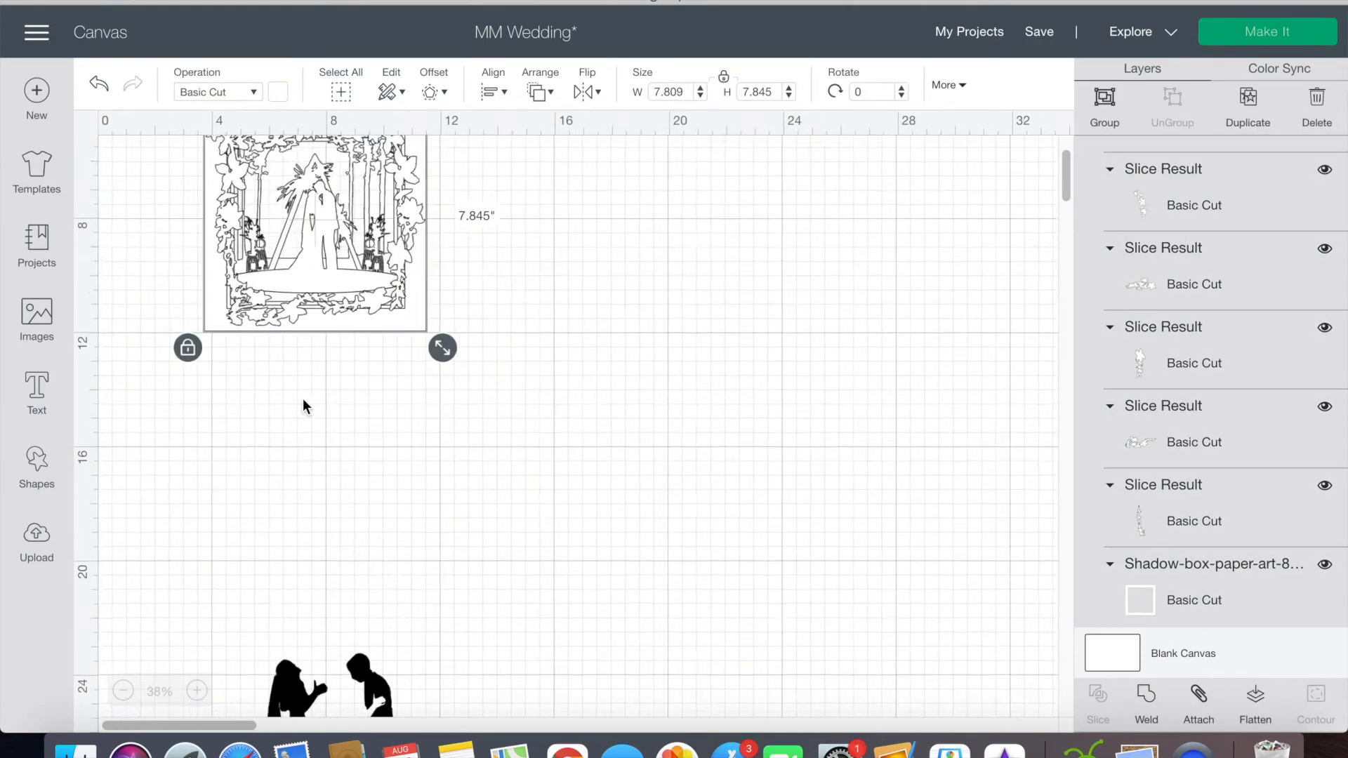
scroll(623, 271, "up", 4)
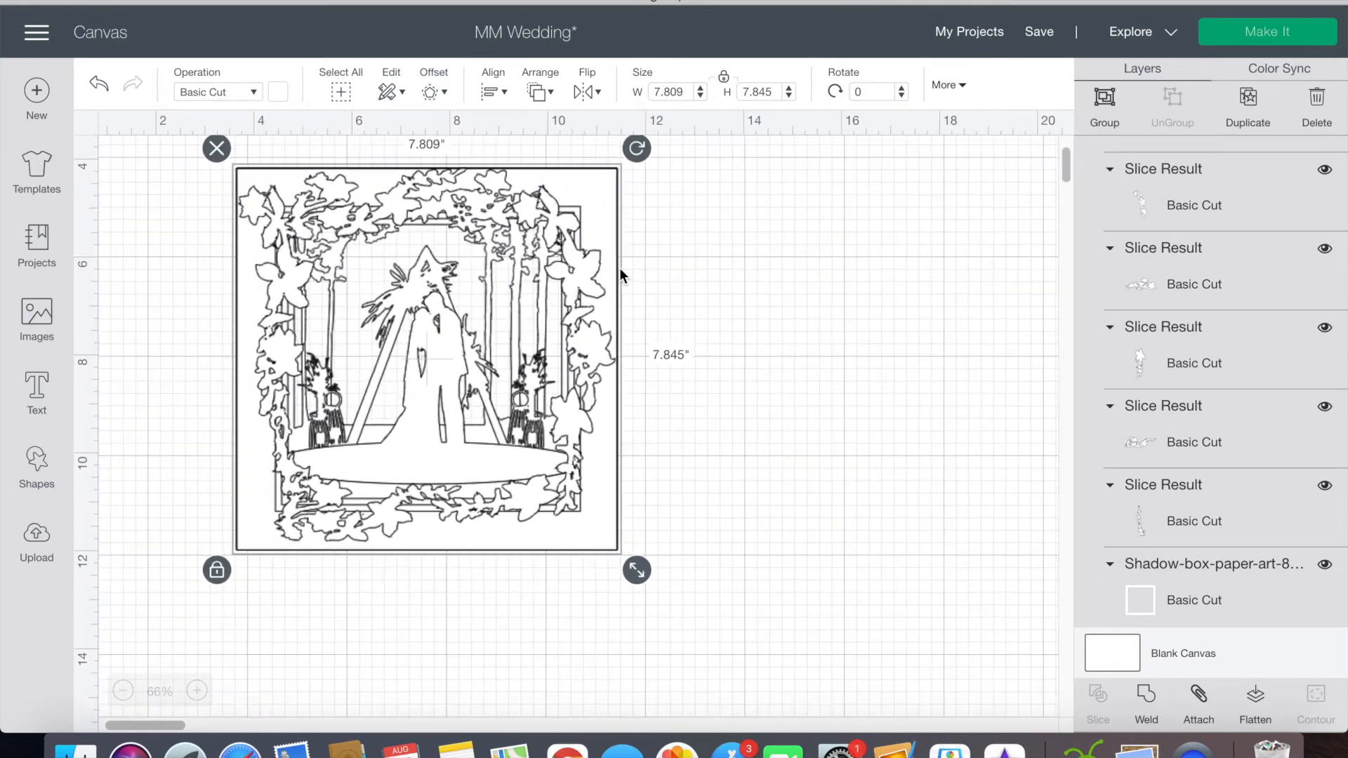
left_click(734, 280)
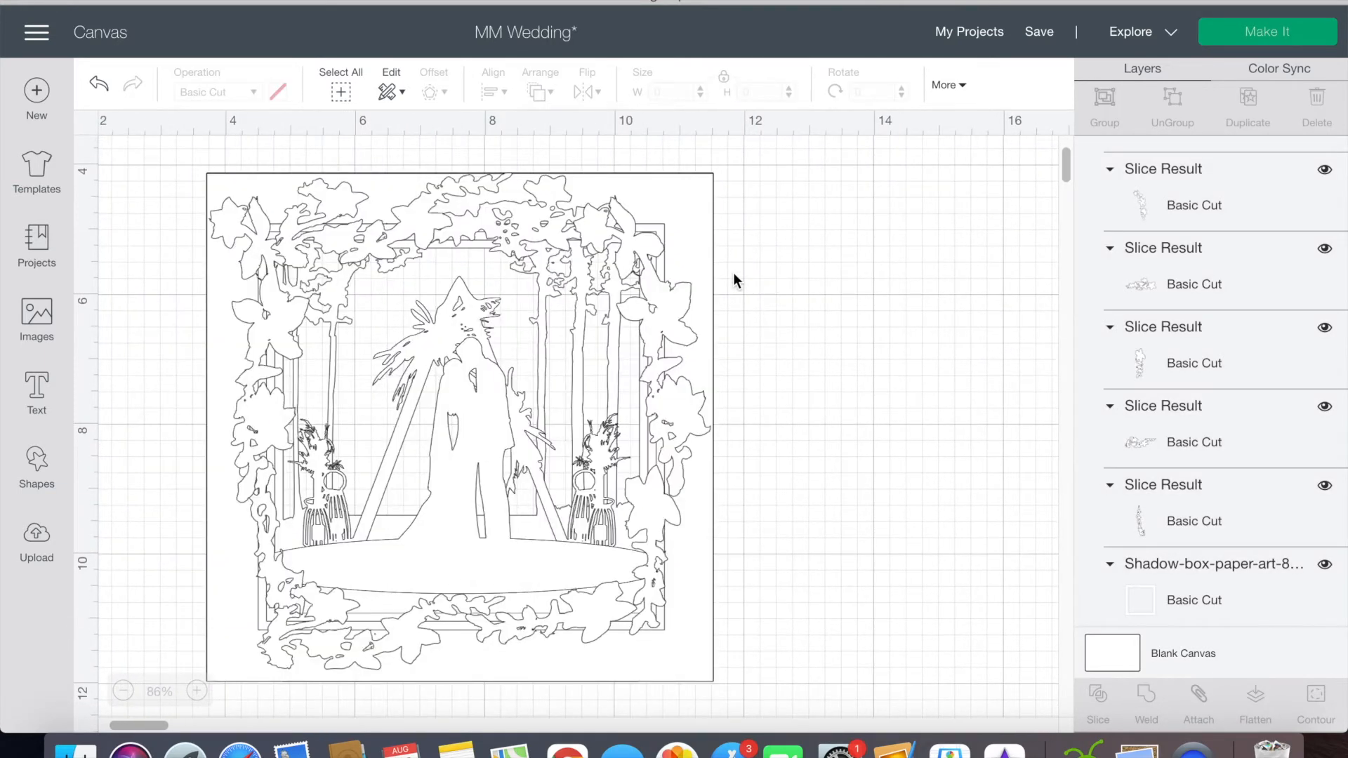
Step: Move the floral frame off the stacked scene to the empty area beside it
scroll(735, 278, "down", 3)
left_click_drag(617, 225, 933, 349)
scroll(830, 520, "right", 5)
left_click(829, 512)
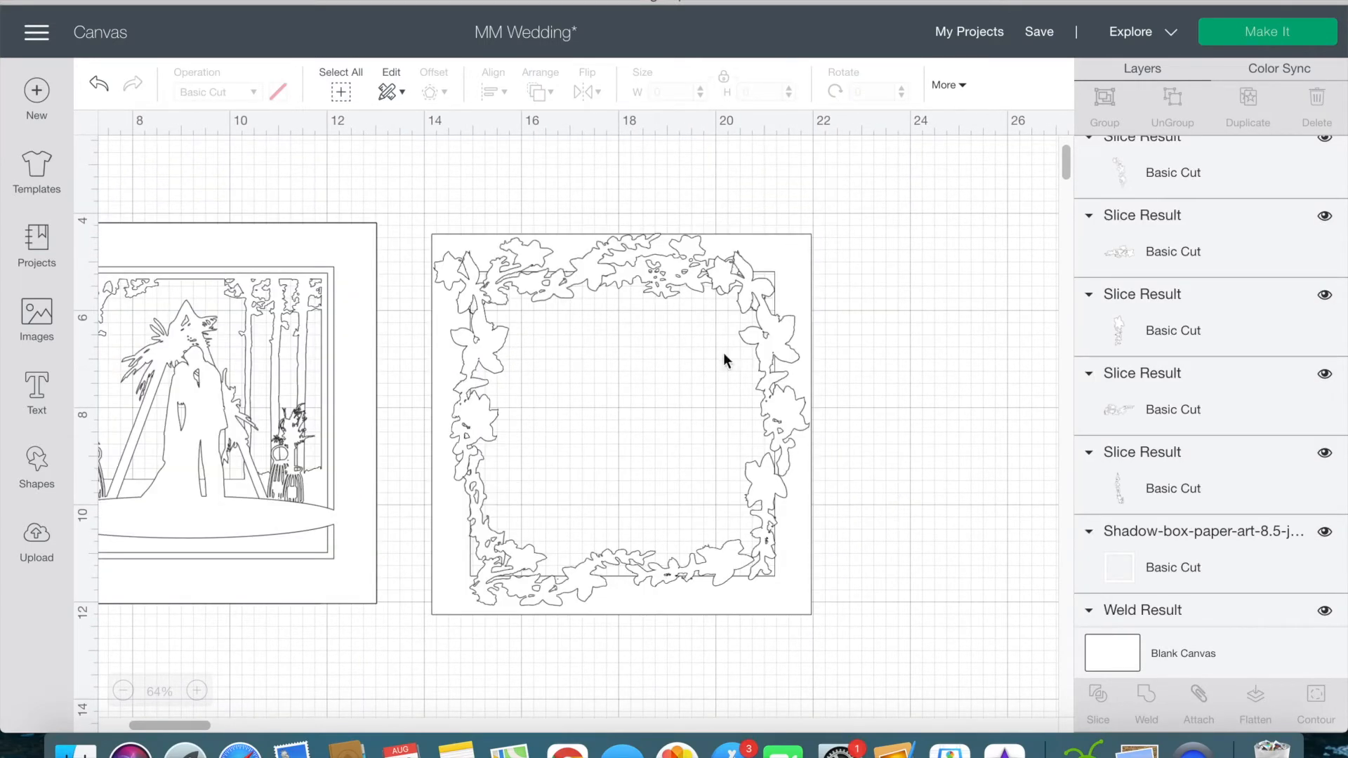
Step: Place a copied floral cluster over the frame's bottom left corner and send the extra floral slice below it to the back
left_click(647, 273)
left_click_drag(620, 292, 1021, 360)
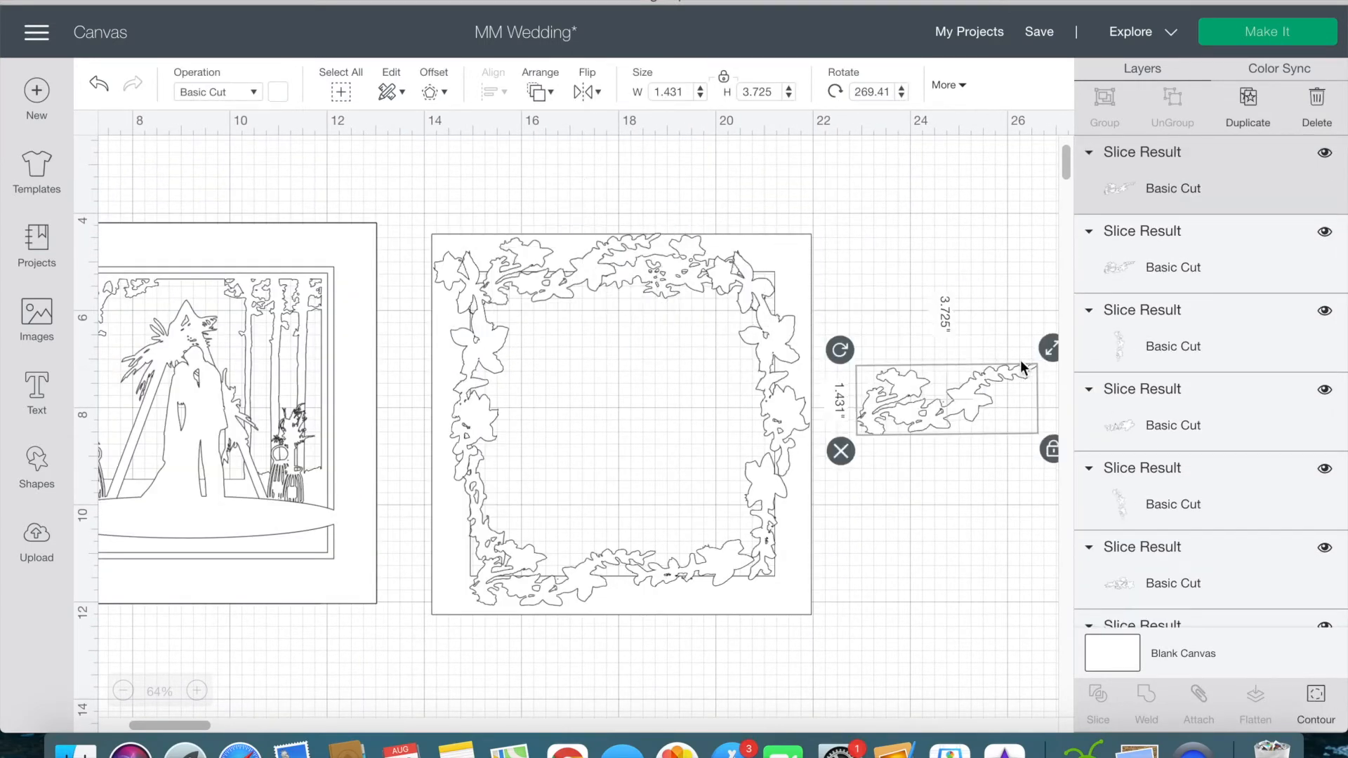
left_click(906, 396)
left_click(777, 328)
left_click_drag(777, 329, 945, 371)
left_click_drag(992, 270, 542, 607)
left_click(528, 626)
left_click(499, 619)
left_click(540, 92)
left_click(583, 124)
left_click(840, 267)
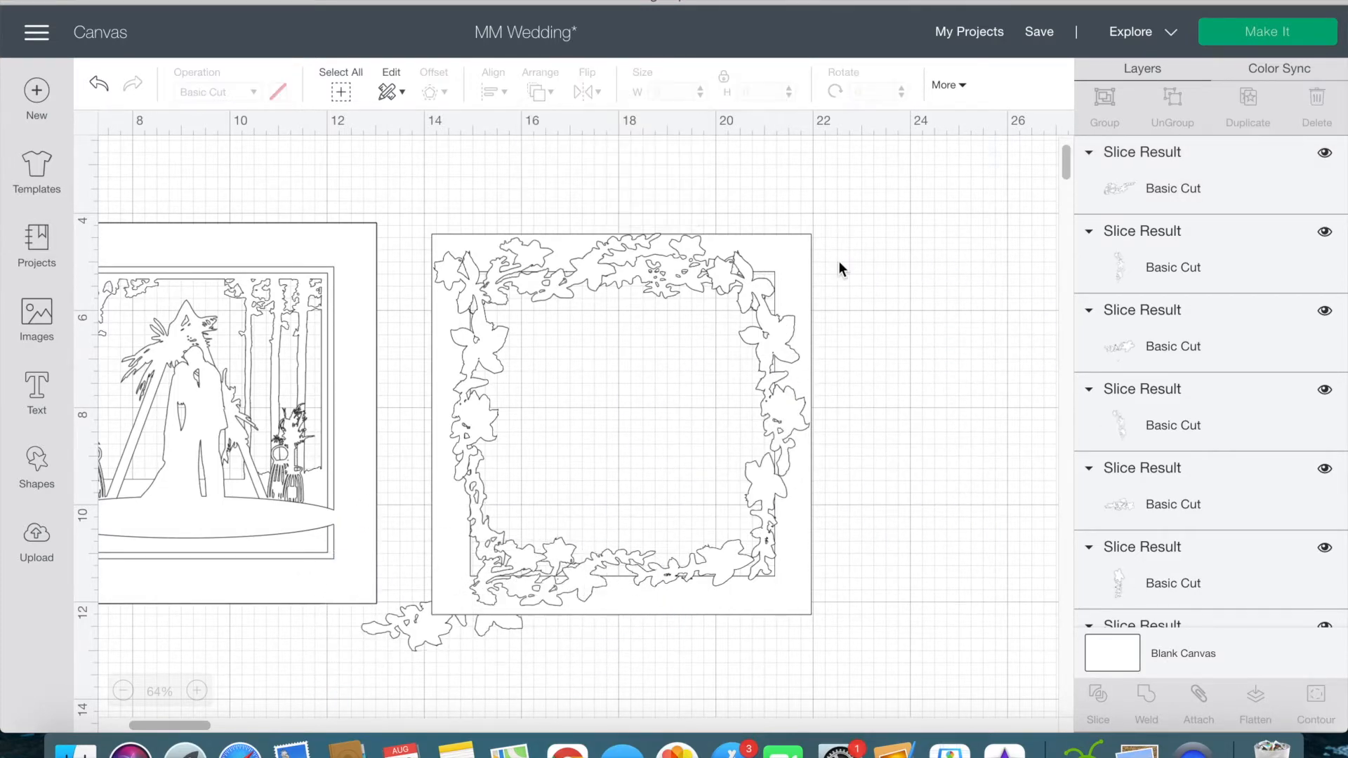
Step: Delete the spare floral slice sticking out below the frame and nudge the bottom left clusters into line with the frame's edge
left_click(414, 623)
key("Delete")
left_click(571, 590)
left_click_drag(556, 590, 562, 590)
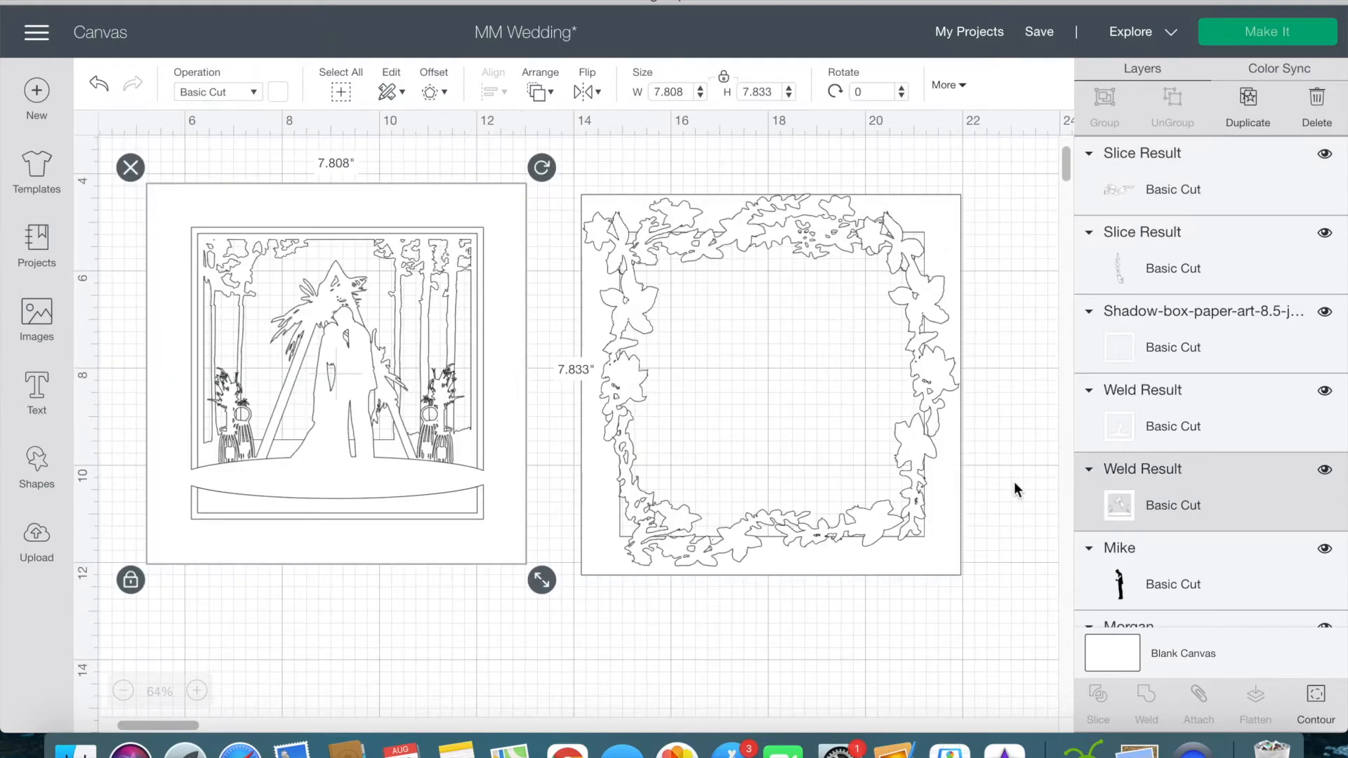
left_click(1014, 482)
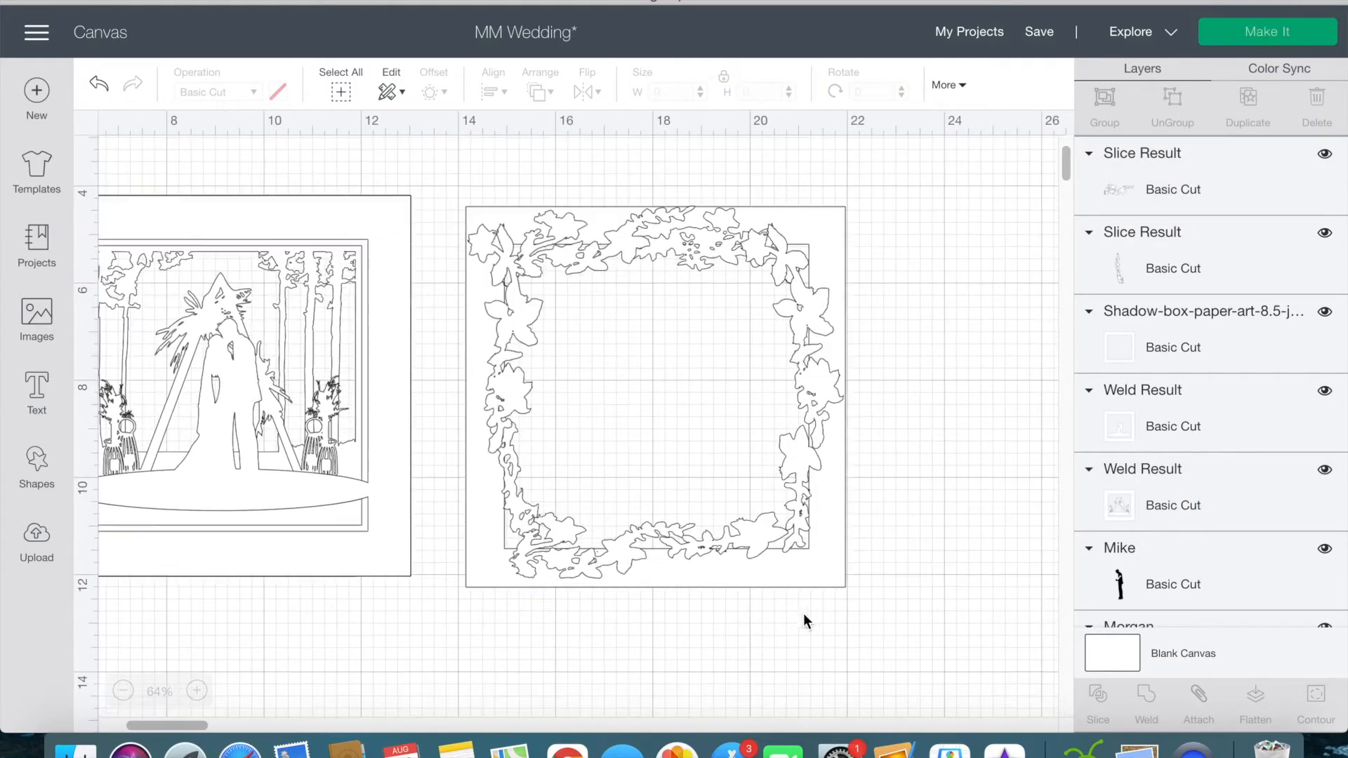
left_click(646, 532)
left_click(701, 611)
left_click_drag(711, 593, 712, 589)
left_click(743, 655)
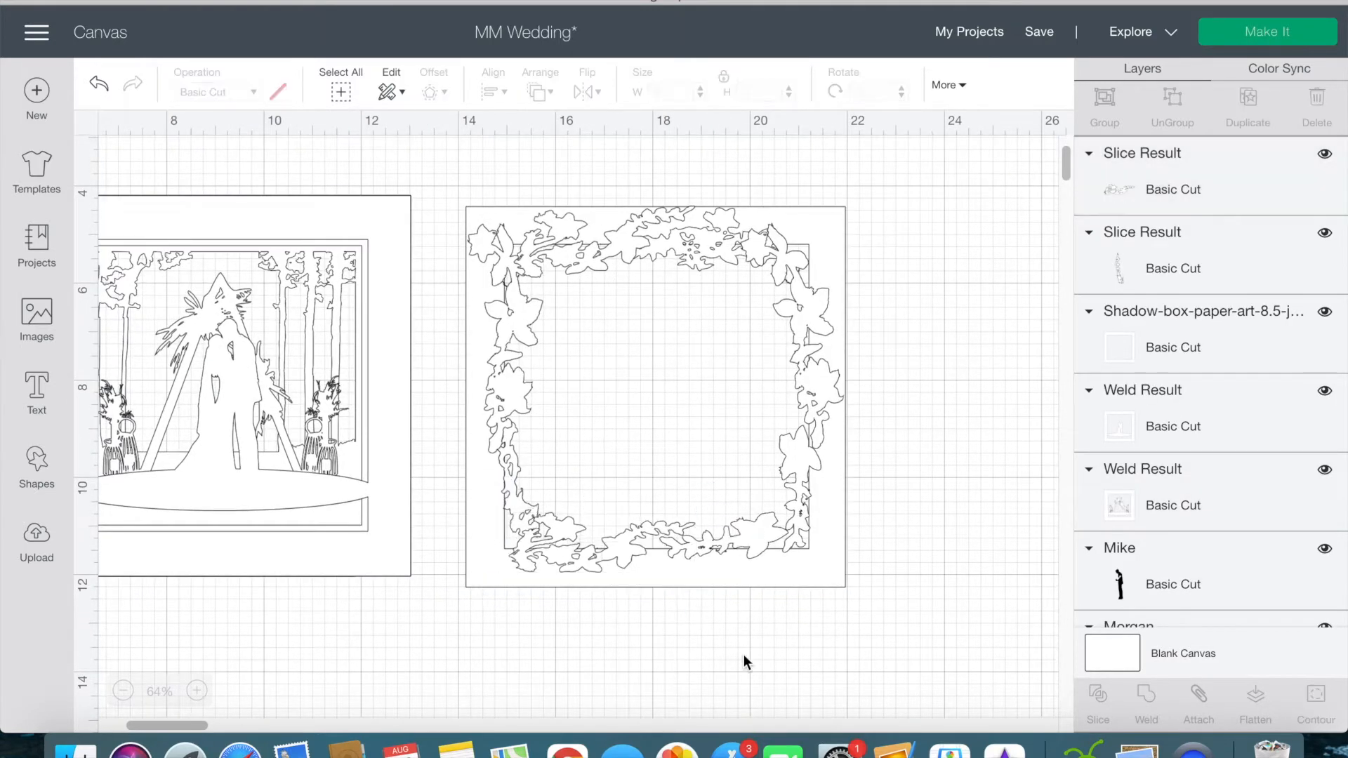
Step: Flip the floral cluster near the frame's bottom right corner vertically, shift it outward, and undo the last shifts
left_click(782, 535)
left_click(587, 92)
left_click(636, 155)
mouse_move(769, 609)
left_mouse_down()
mouse_move(791, 593)
mouse_move(796, 611)
mouse_move(779, 622)
left_mouse_up()
left_click_drag(768, 562, 775, 568)
left_click(869, 523)
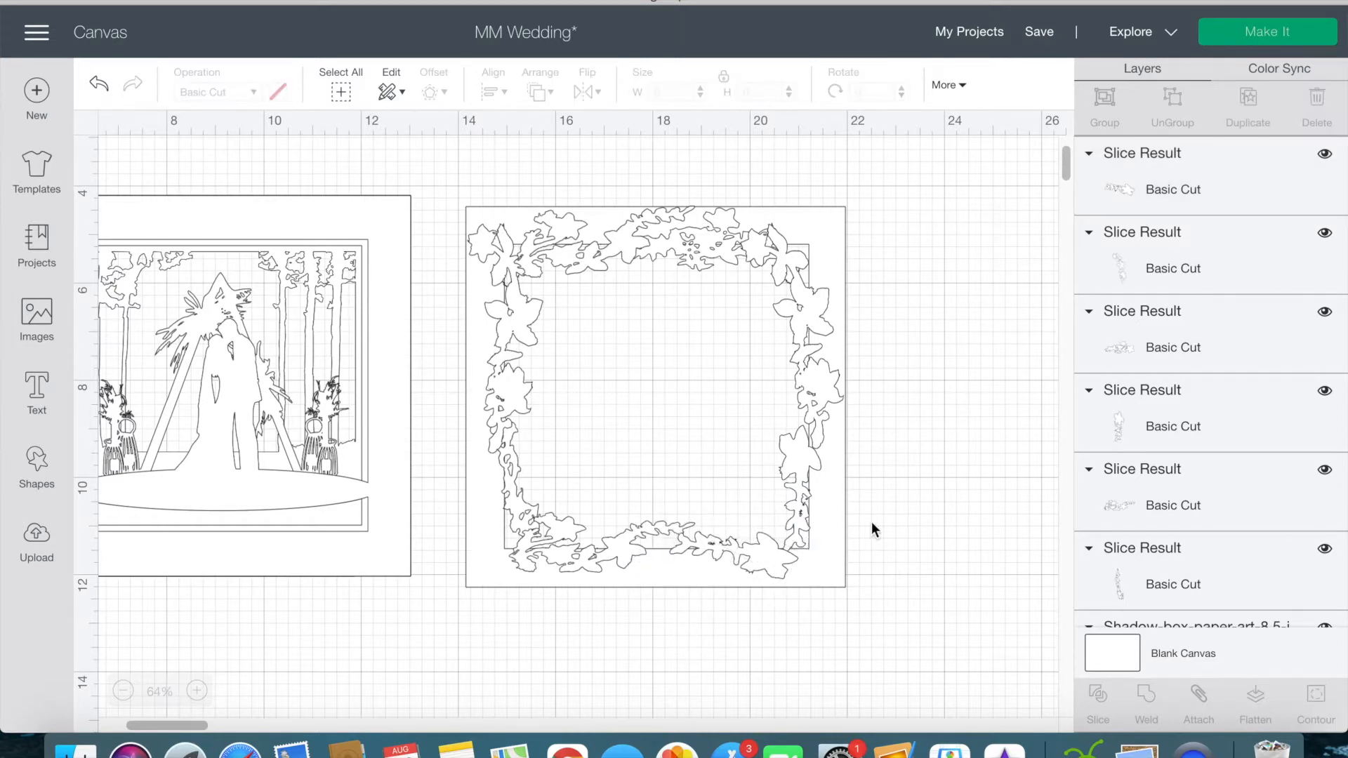
key("ctrl+z")
key("ctrl+z")
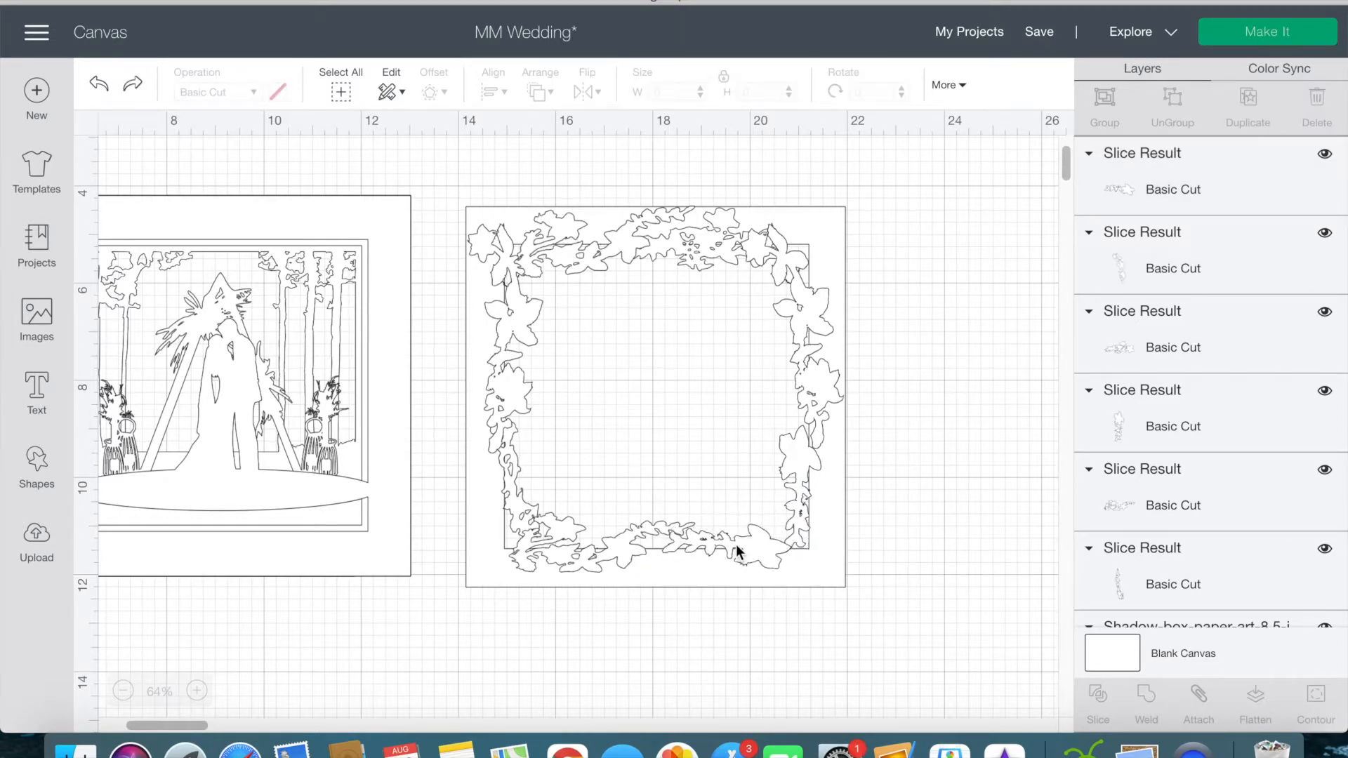
Step: Place a rotated copy of the upper left floral cluster at the frame's bottom right corner
left_click(521, 337)
left_click_drag(521, 337, 886, 520)
left_click_drag(972, 428, 898, 606)
left_click(964, 577)
left_click(848, 564)
left_click_drag(815, 554, 790, 545)
left_click(946, 574)
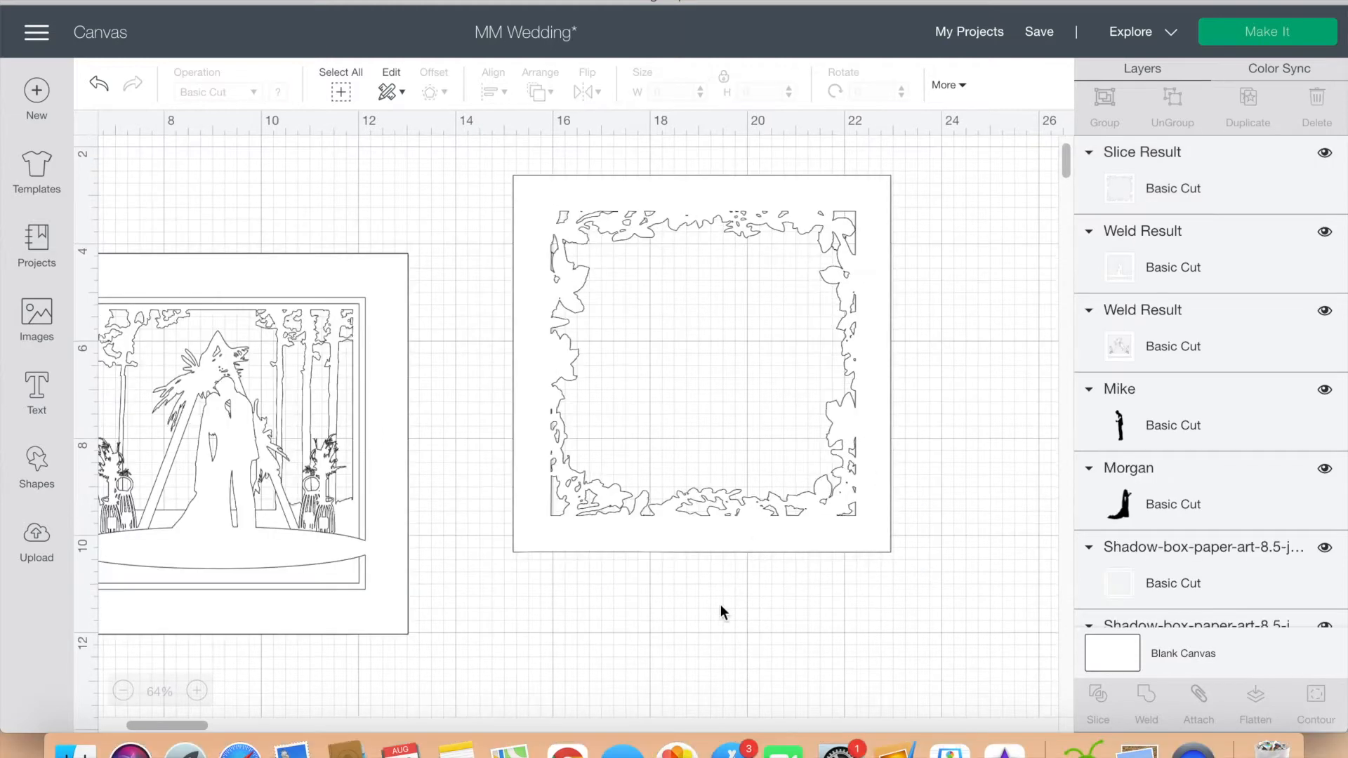
Step: Move the floral frame back over the stacked tree, arch and couple layers
scroll(720, 604, "left", 5)
left_click_drag(766, 532, 283, 608)
left_click_drag(597, 644, 599, 647)
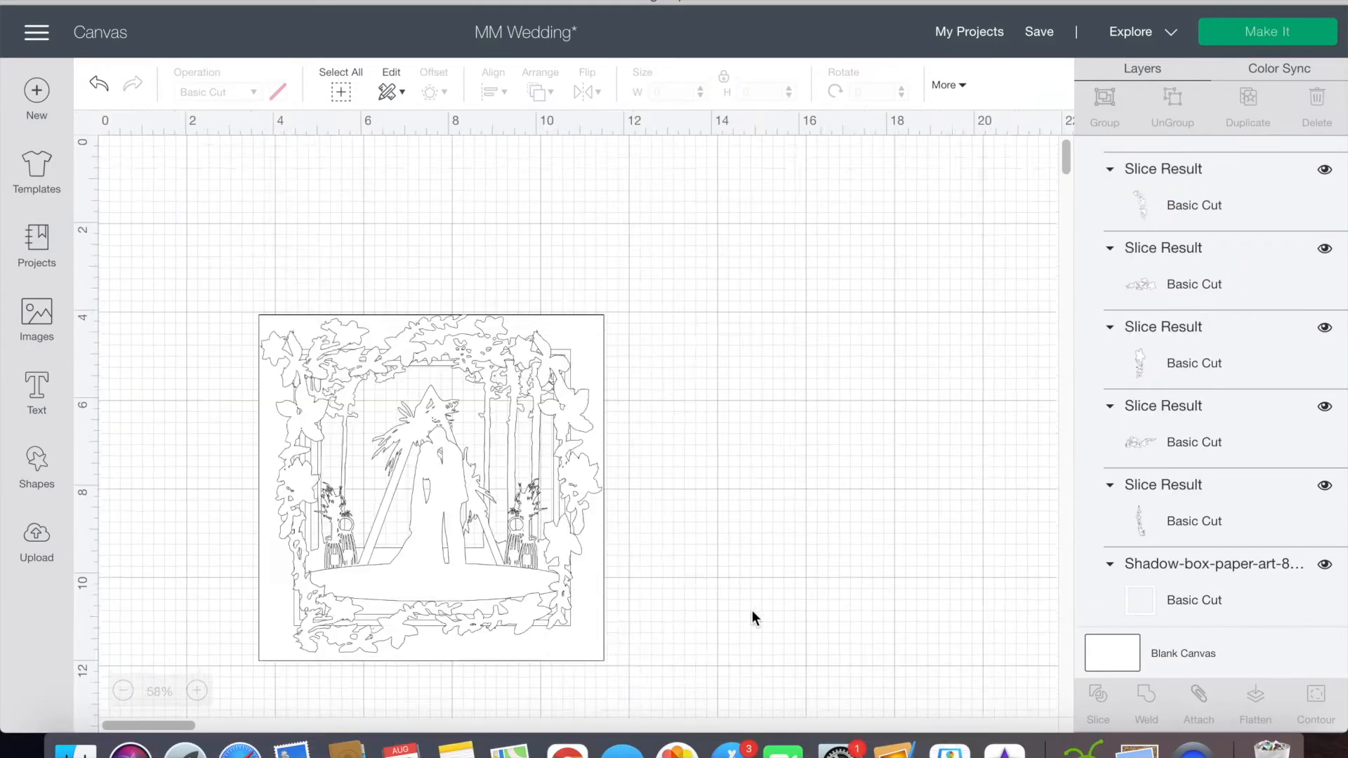
scroll(752, 610, "down", 5)
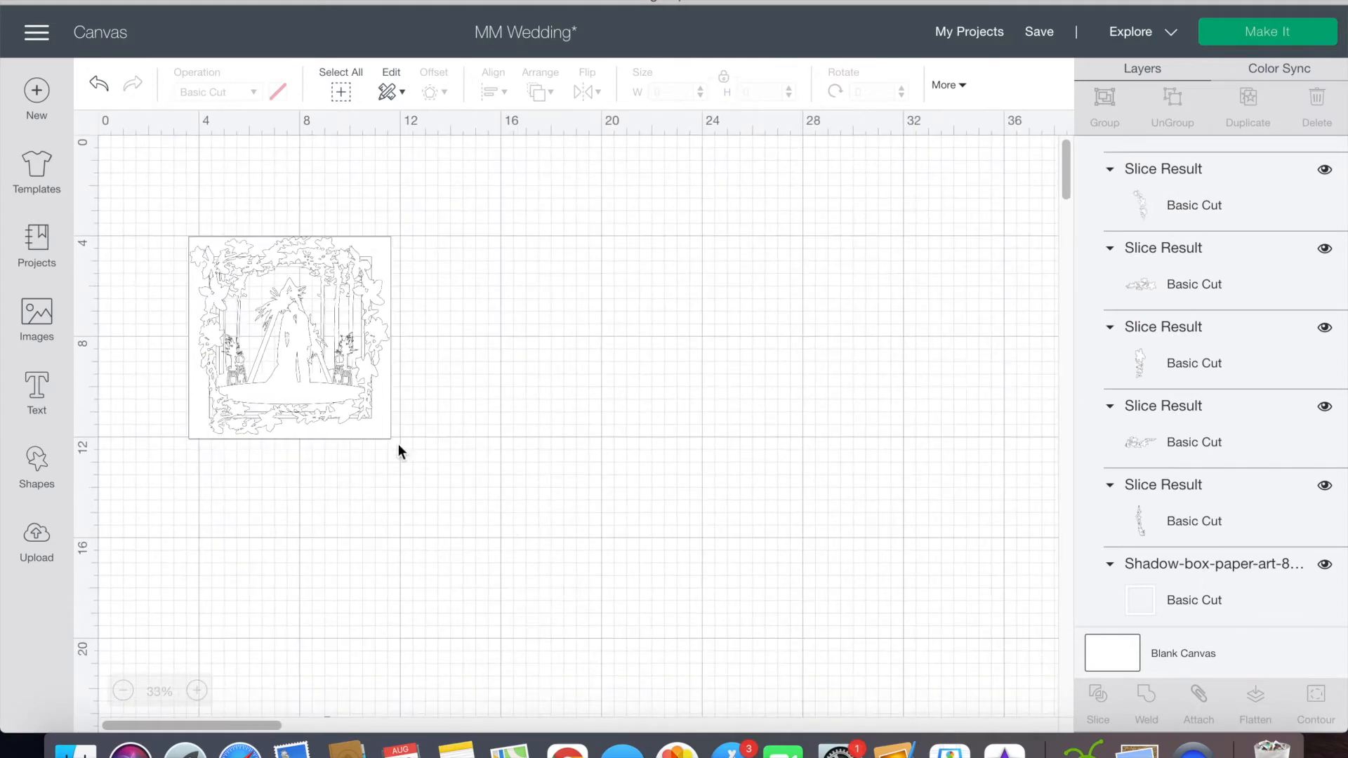
Step: Spread the four stacked layers apart on the canvas and save the project
left_click_drag(380, 421, 853, 628)
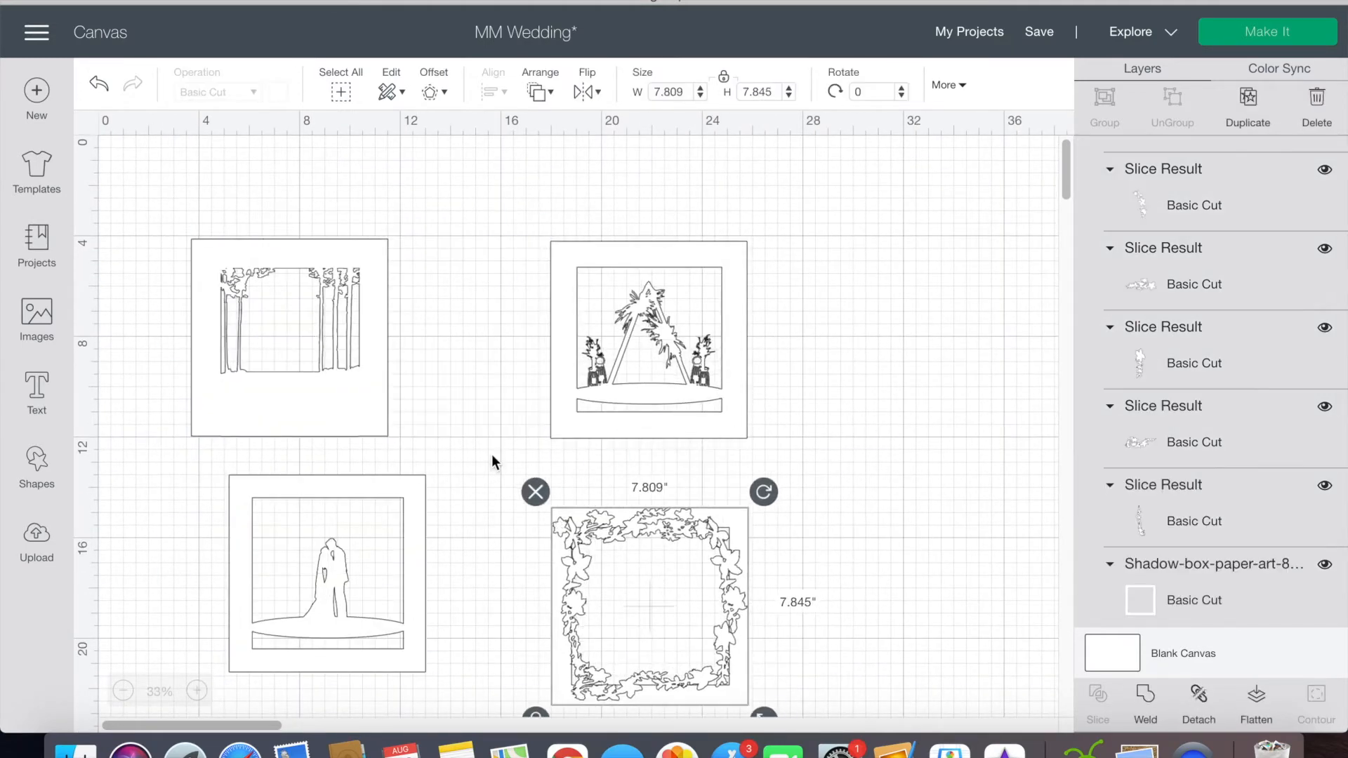
left_click(494, 460)
scroll(456, 477, "down", 5)
left_click(345, 505)
mouse_move(378, 608)
left_mouse_down()
mouse_move(346, 484)
mouse_move(378, 609)
left_mouse_up()
left_click(268, 512)
left_click(440, 479)
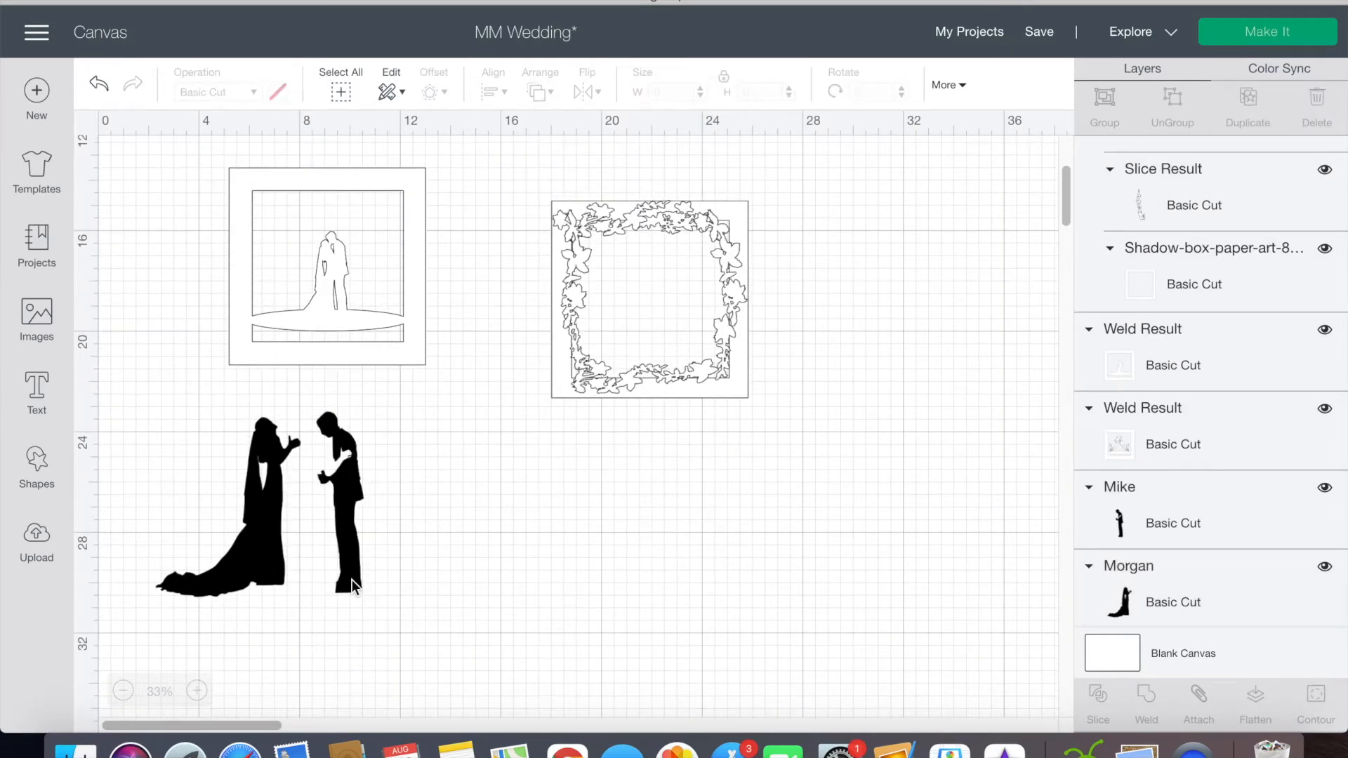
left_click(1039, 31)
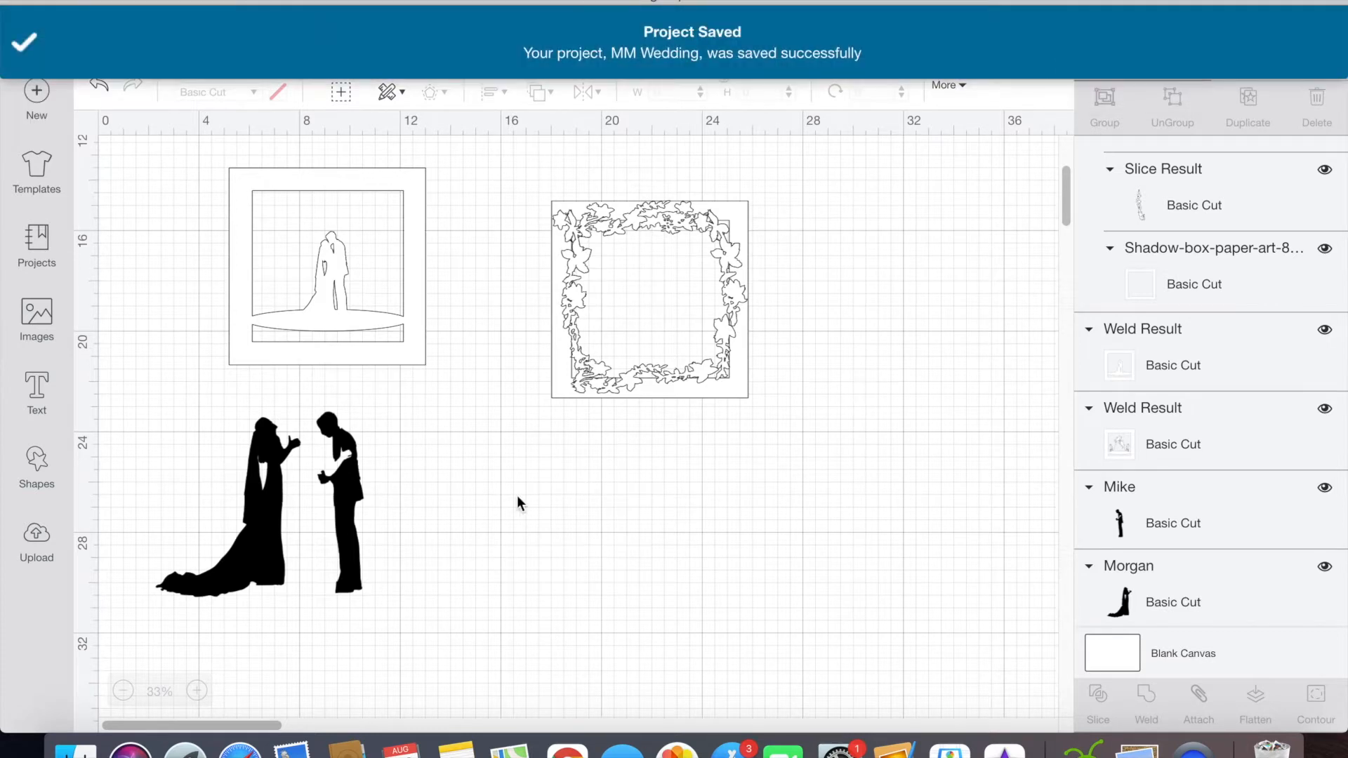
left_click(342, 505)
left_click_drag(374, 592, 339, 454)
left_click(354, 527)
key("super+z")
Step: Scale down the black groom and bride silhouettes and move them toward the couple layer, undoing the last change
key("super+z")
left_click(348, 530)
left_click_drag(377, 608, 329, 513)
left_click_drag(334, 456, 438, 431)
left_click(271, 513)
left_click_drag(315, 612, 413, 386)
scroll(428, 503, "up", 5)
scroll(554, 561, "up", 5)
key("super+z")
Step: Send the welded couple layer to the back, behind the bride and groom silhouettes
left_click(483, 369)
left_click(542, 92)
left_click(562, 124)
Step: Move both silhouettes over the couple layer and scale them down to roughly the size of the welded couple
scroll(421, 491, "up", 3)
left_click_drag(282, 645, 461, 328)
left_click_drag(591, 190, 413, 522)
left_click_drag(673, 623, 509, 370)
left_click_drag(416, 540, 457, 399)
scroll(616, 295, "up", 3)
left_click_drag(616, 166, 447, 473)
mouse_move(494, 554)
left_mouse_down()
mouse_move(417, 448)
mouse_move(496, 564)
left_mouse_up()
scroll(496, 564, "up", 5)
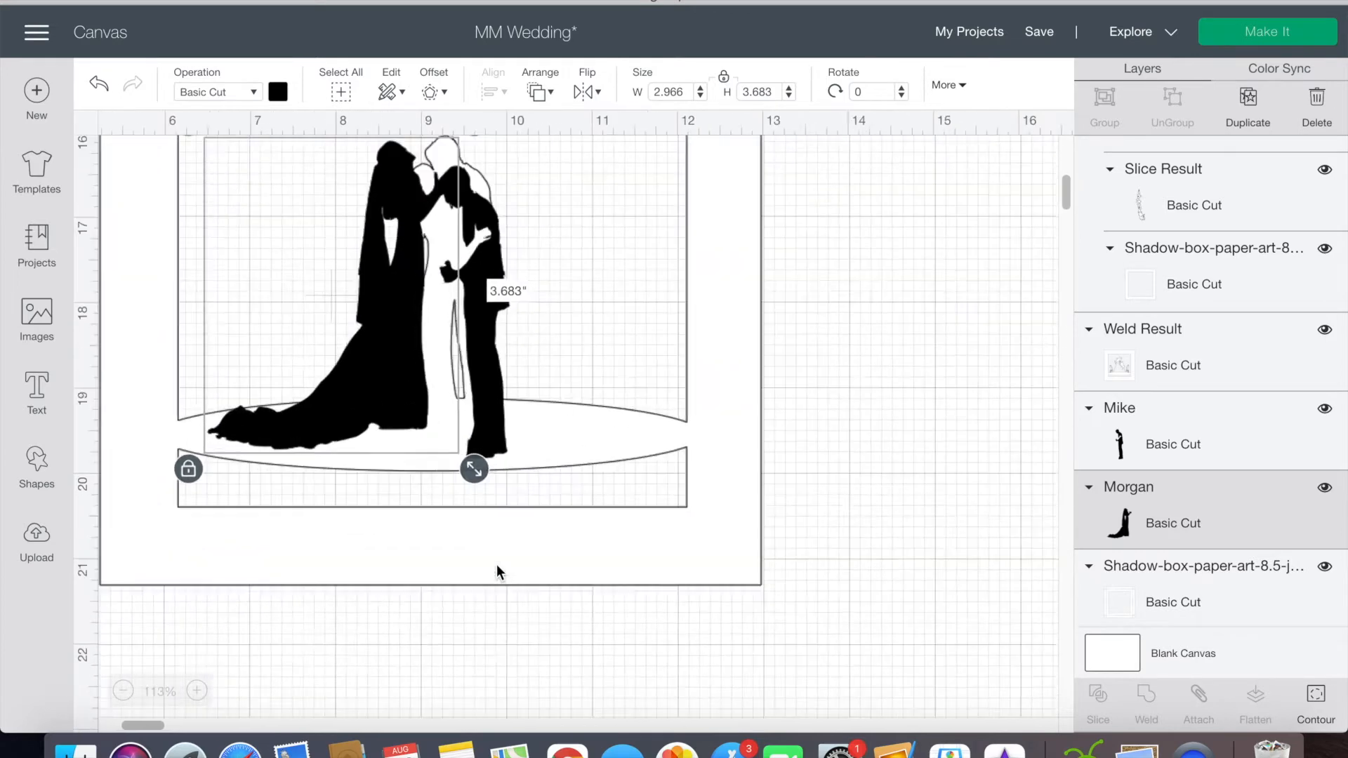
Step: Move the bride silhouette aside and fit the groom over his outline at about 0.887 by 3.459 in
left_click(887, 449)
left_click_drag(516, 423, 340, 375)
left_click_drag(621, 499, 610, 471)
left_click_drag(650, 619, 644, 614)
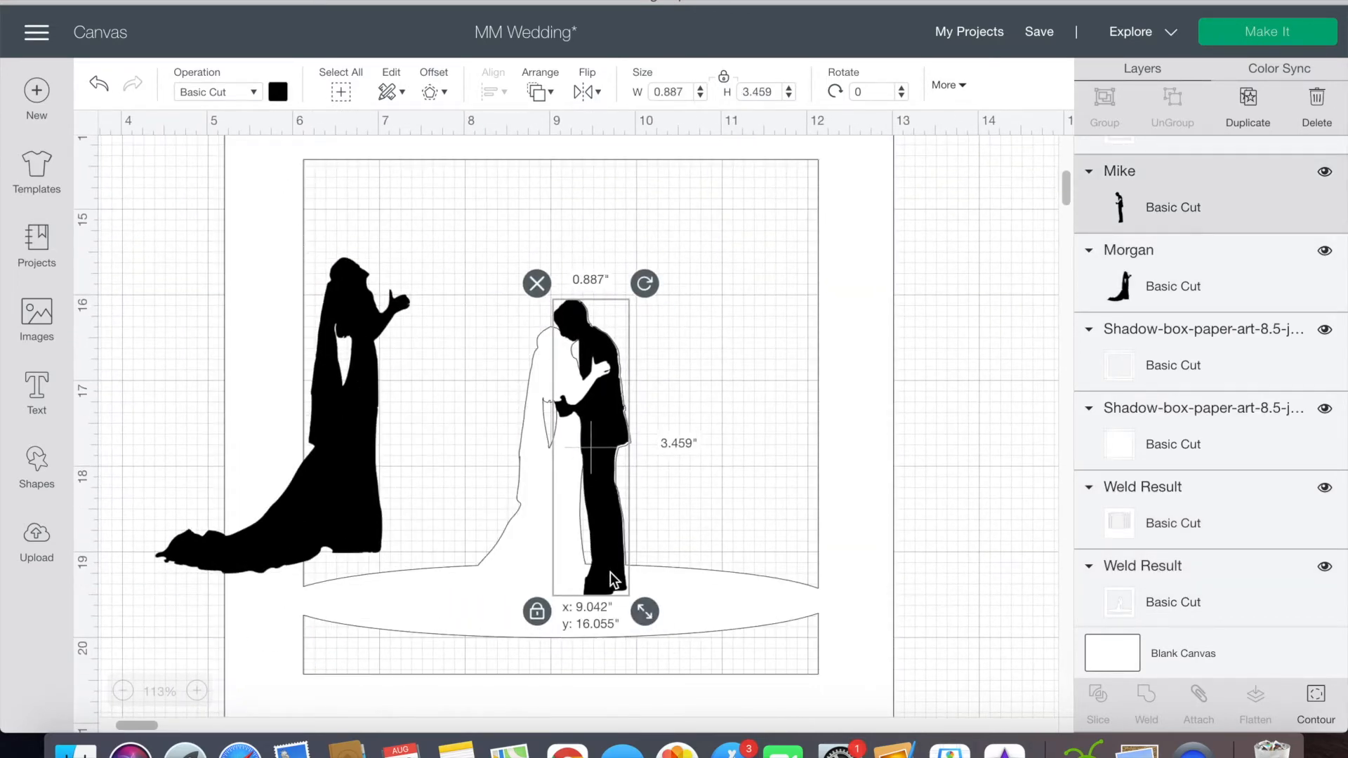
left_click(876, 475)
Step: Move the groom aside and scale and position the bride silhouette to match her outline in the couple layer
left_click_drag(351, 412, 542, 470)
left_click_drag(602, 400, 751, 380)
left_click_drag(539, 466, 553, 476)
left_click_drag(629, 649, 620, 639)
left_click_drag(547, 564, 550, 564)
left_click_drag(627, 644, 625, 641)
left_click_drag(580, 581, 582, 581)
left_click_drag(629, 646, 631, 646)
left_click_drag(580, 584, 580, 582)
Step: Return the groom silhouette beside the bride and fit it to the outline at about 0.875 by 3.41 in
left_click_drag(742, 449, 593, 466)
left_click(869, 432)
left_click_drag(611, 380, 609, 378)
left_click_drag(542, 401, 541, 402)
left_click(895, 374)
left_click(945, 350)
left_click(559, 492)
left_click_drag(629, 646, 651, 619)
left_click(608, 519)
left_click(903, 487)
left_click(612, 423)
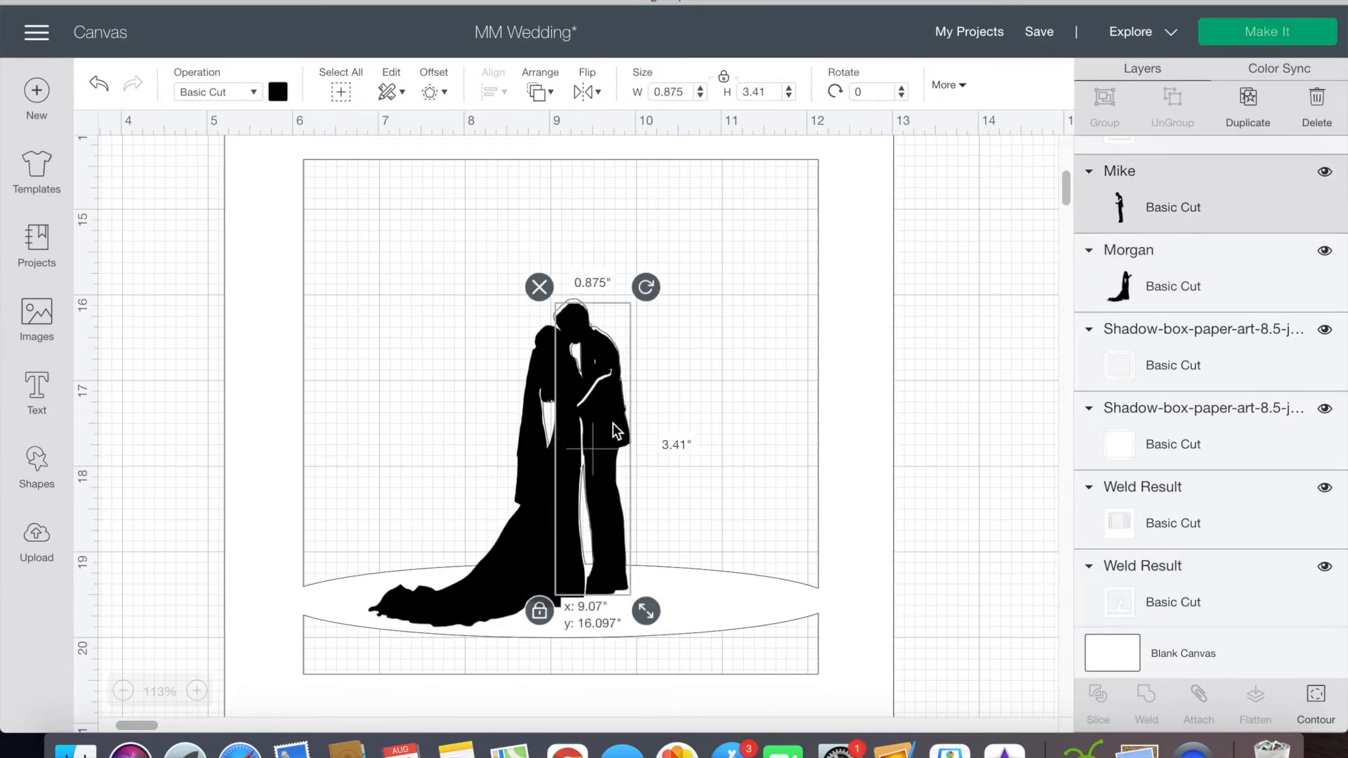
Step: Fine-tune the bride silhouette's size and position so she stands against the groom
left_click(538, 514, "shift")
left_click_drag(538, 514, 539, 514)
left_click(905, 445)
left_click(574, 393)
left_click(552, 492)
left_click_drag(629, 645, 626, 643)
left_click_drag(568, 575, 567, 574)
left_click(465, 562)
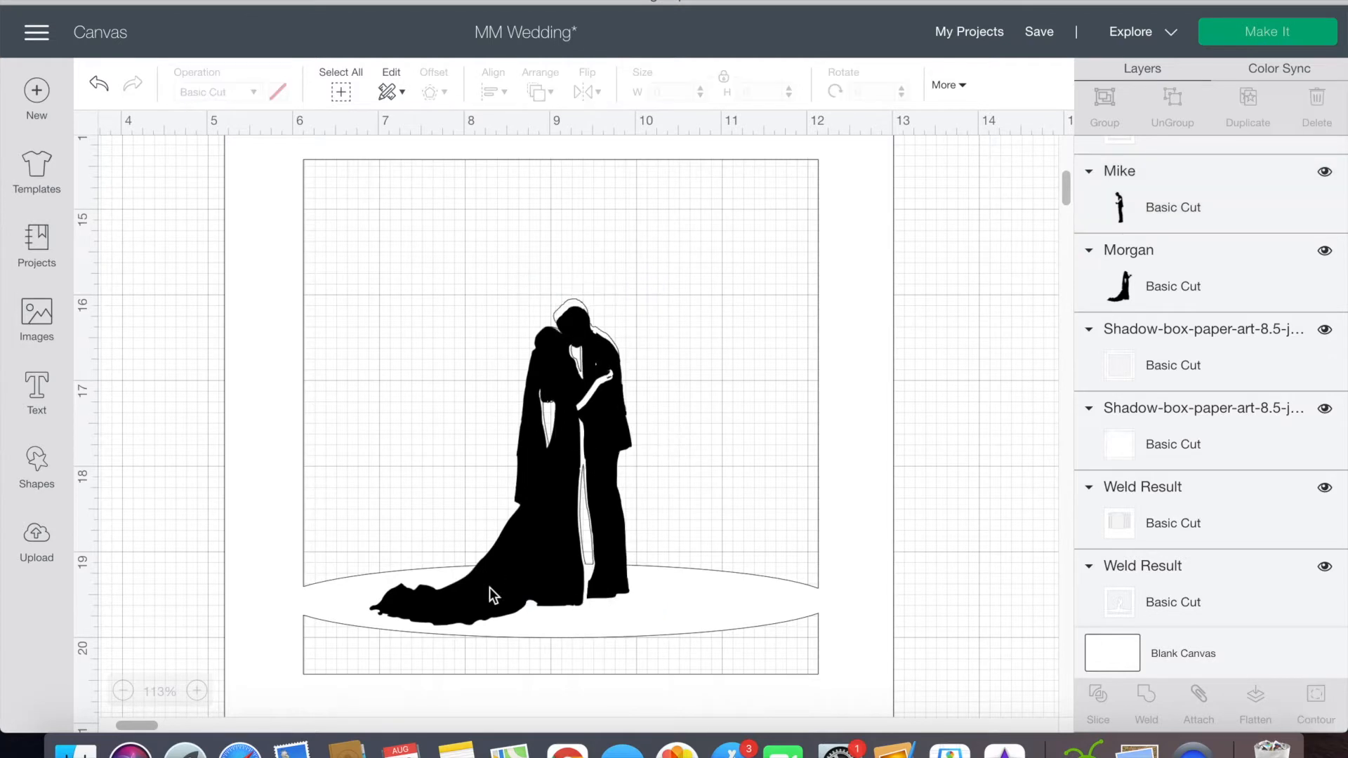
Step: Undo the last bride adjustments, nudge her silhouette over the couple outline, and save the project
left_click(534, 567)
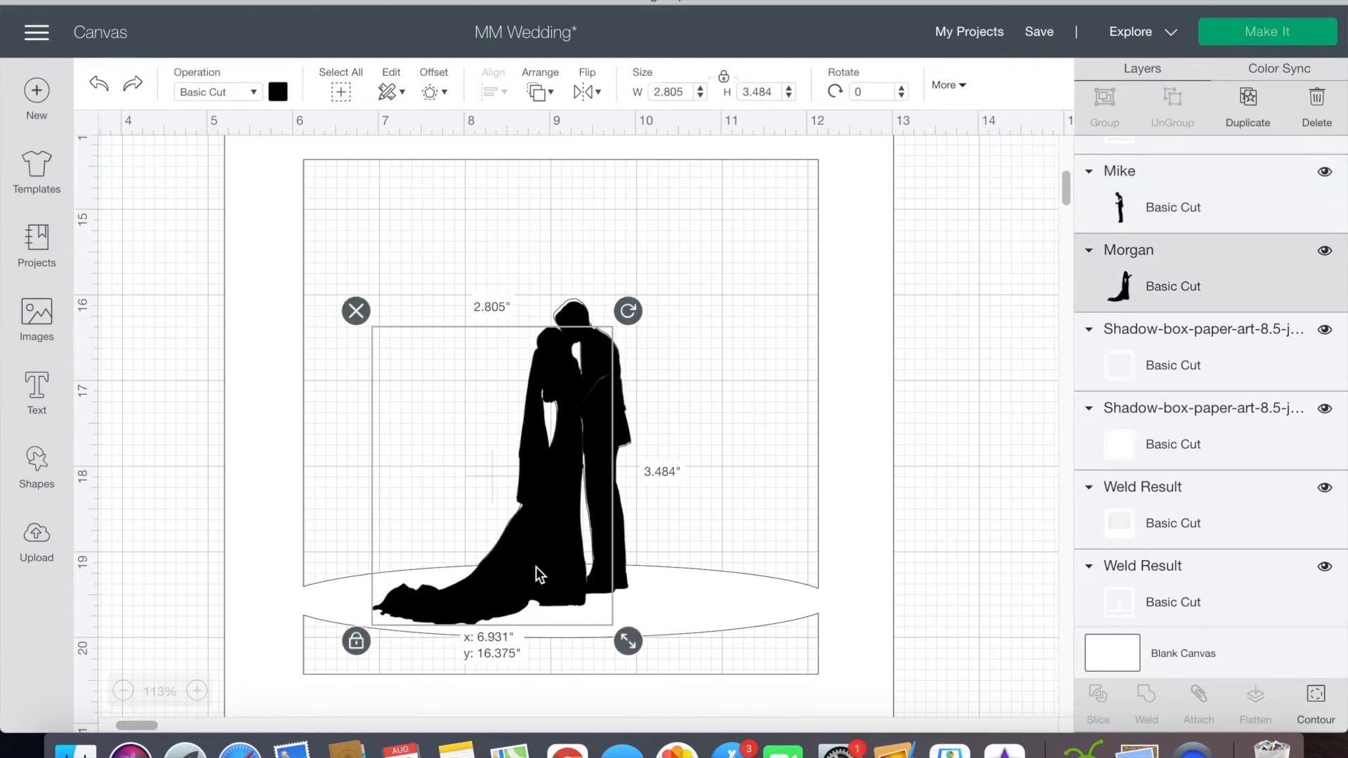
left_click(554, 566)
key("super+z")
key("super+z")
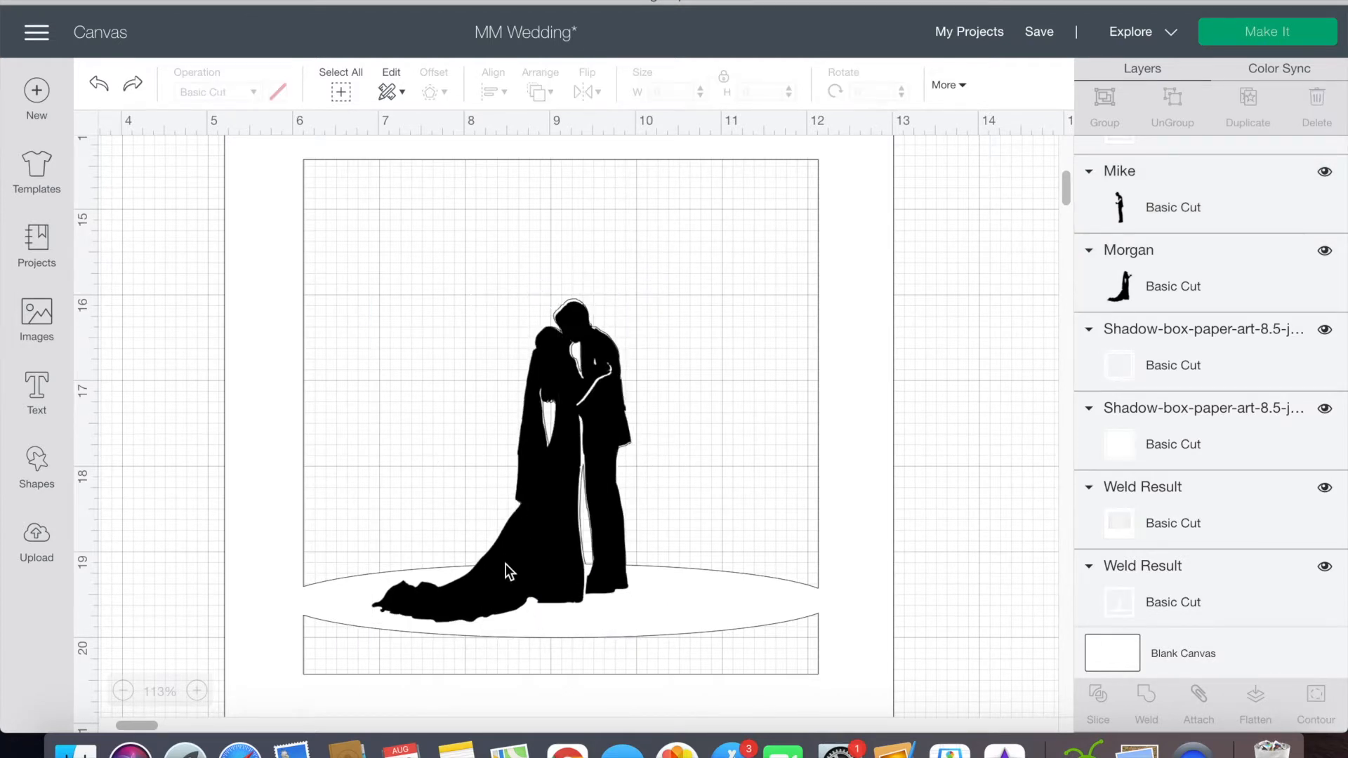
left_click_drag(532, 584, 535, 586)
left_click(924, 458)
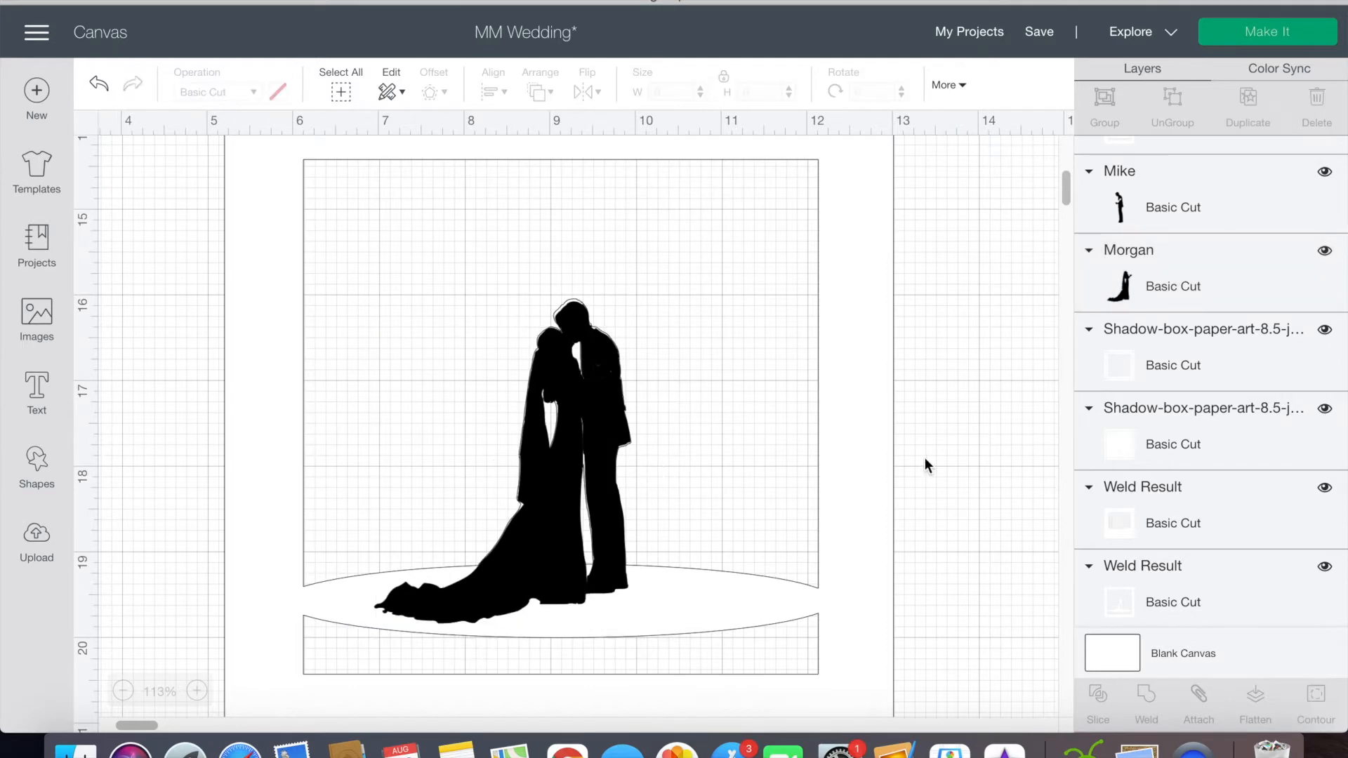
left_click(1038, 33)
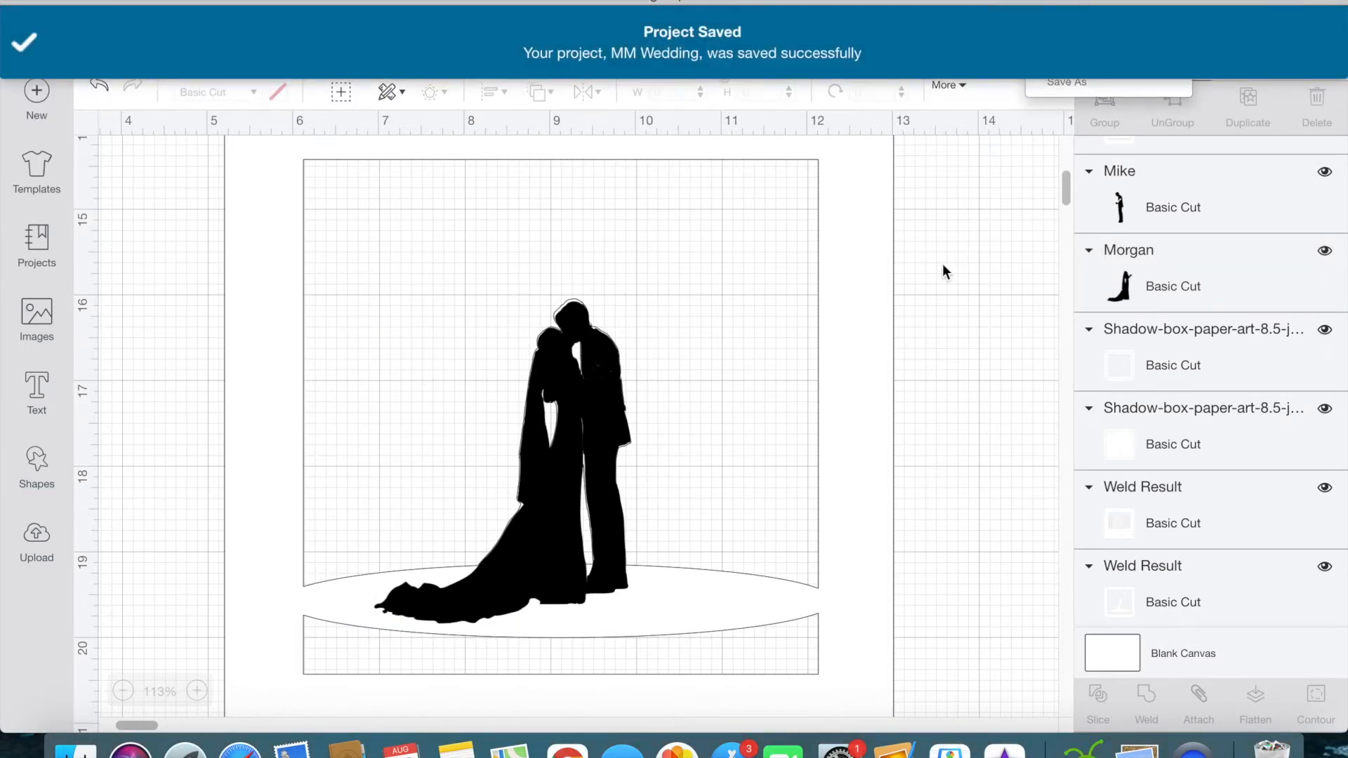
Step: Clear the silhouettes from the couple layer, restack the scene layers, and bring the floral frame to the front
scroll(928, 276, "down", 10)
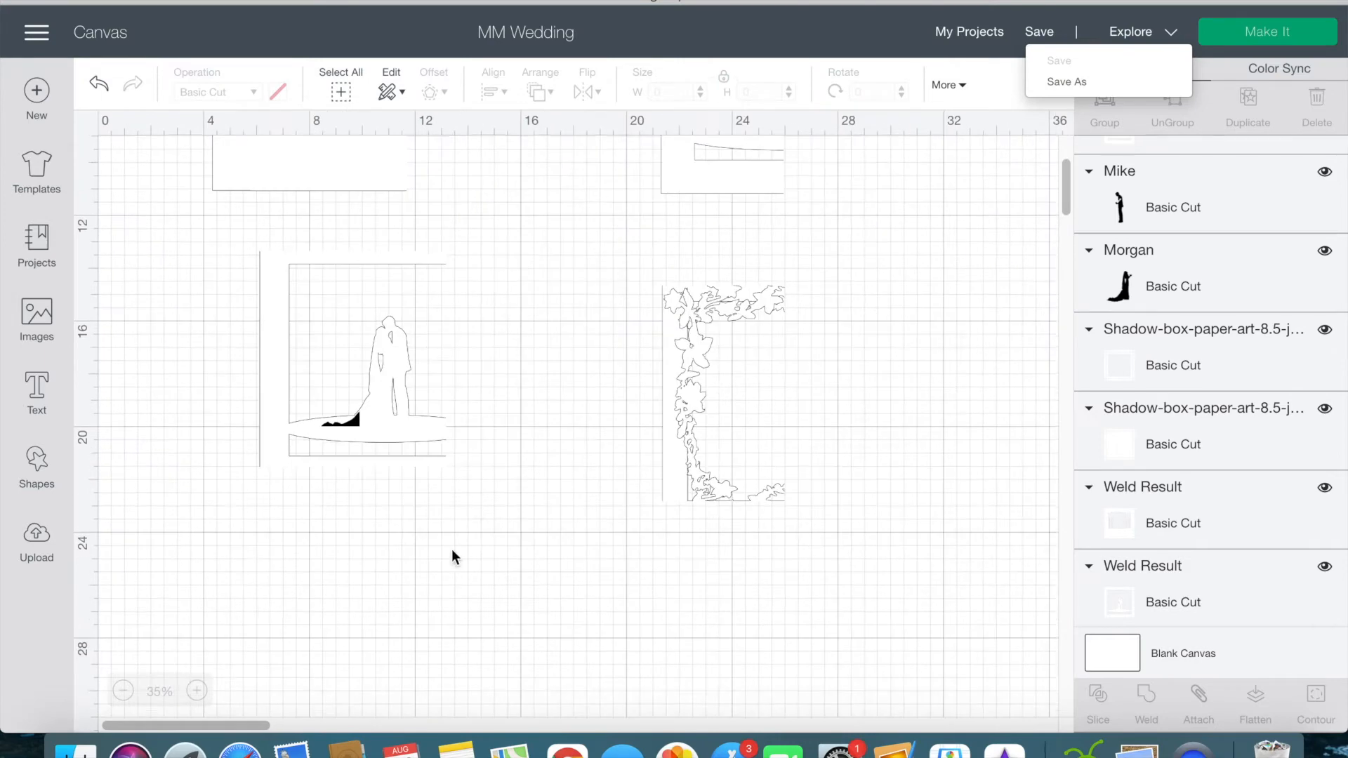
left_click(369, 400)
left_click_drag(369, 401, 545, 617)
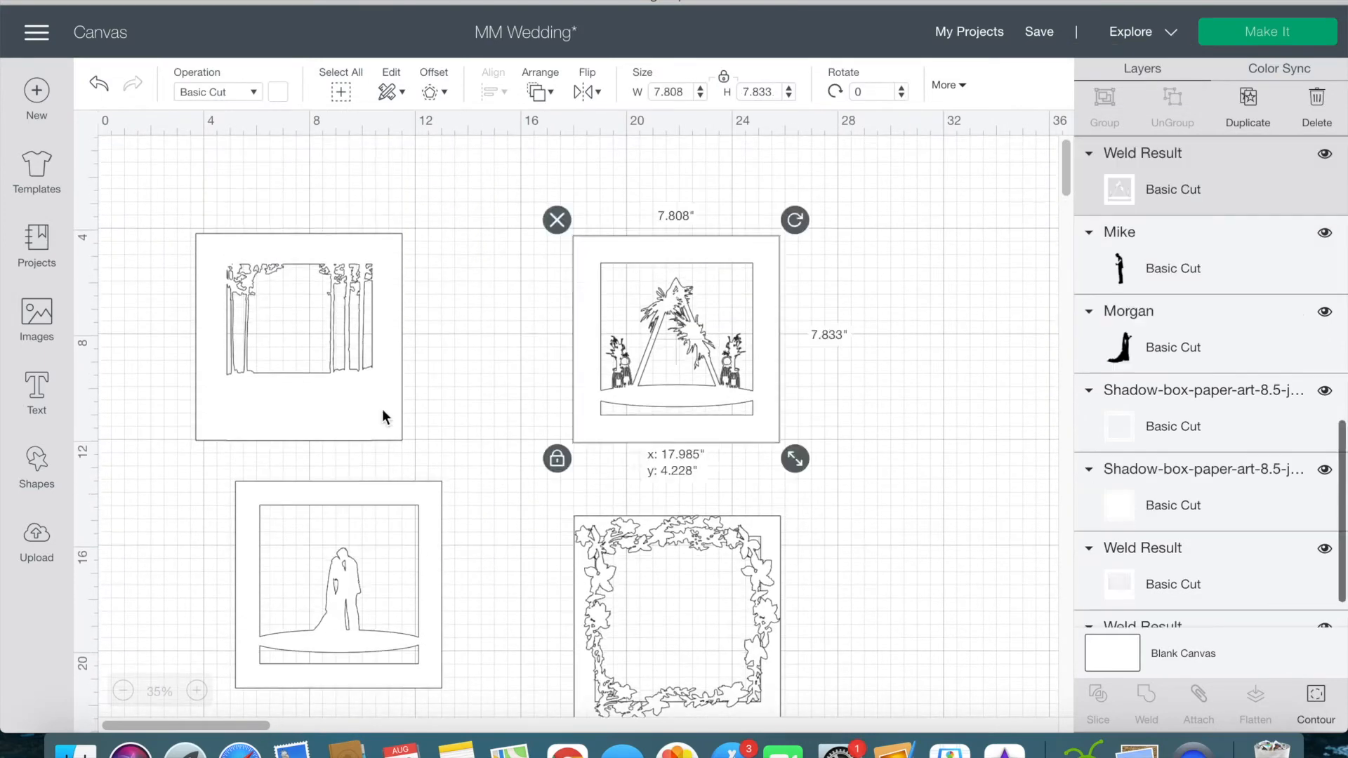
left_click_drag(686, 333, 489, 307)
left_click(540, 91)
left_click(589, 205)
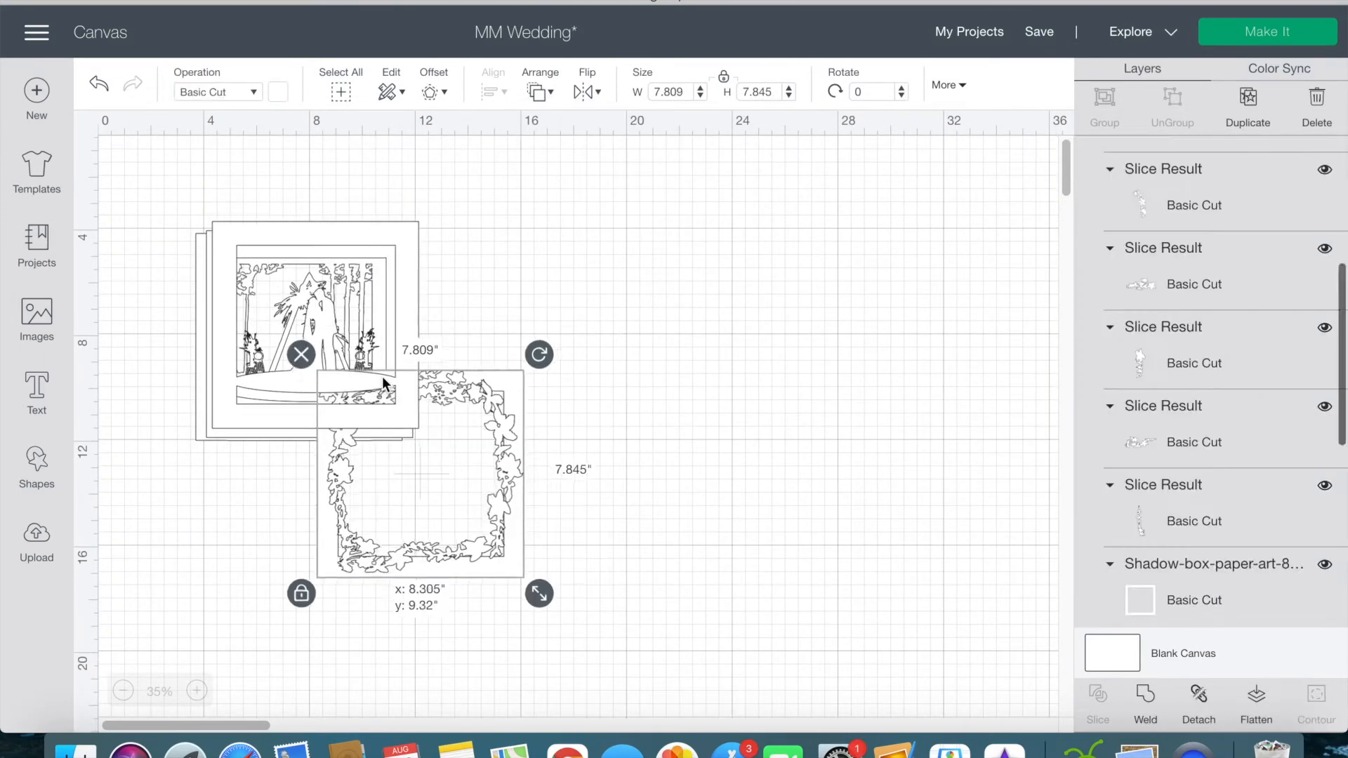
left_click(540, 91)
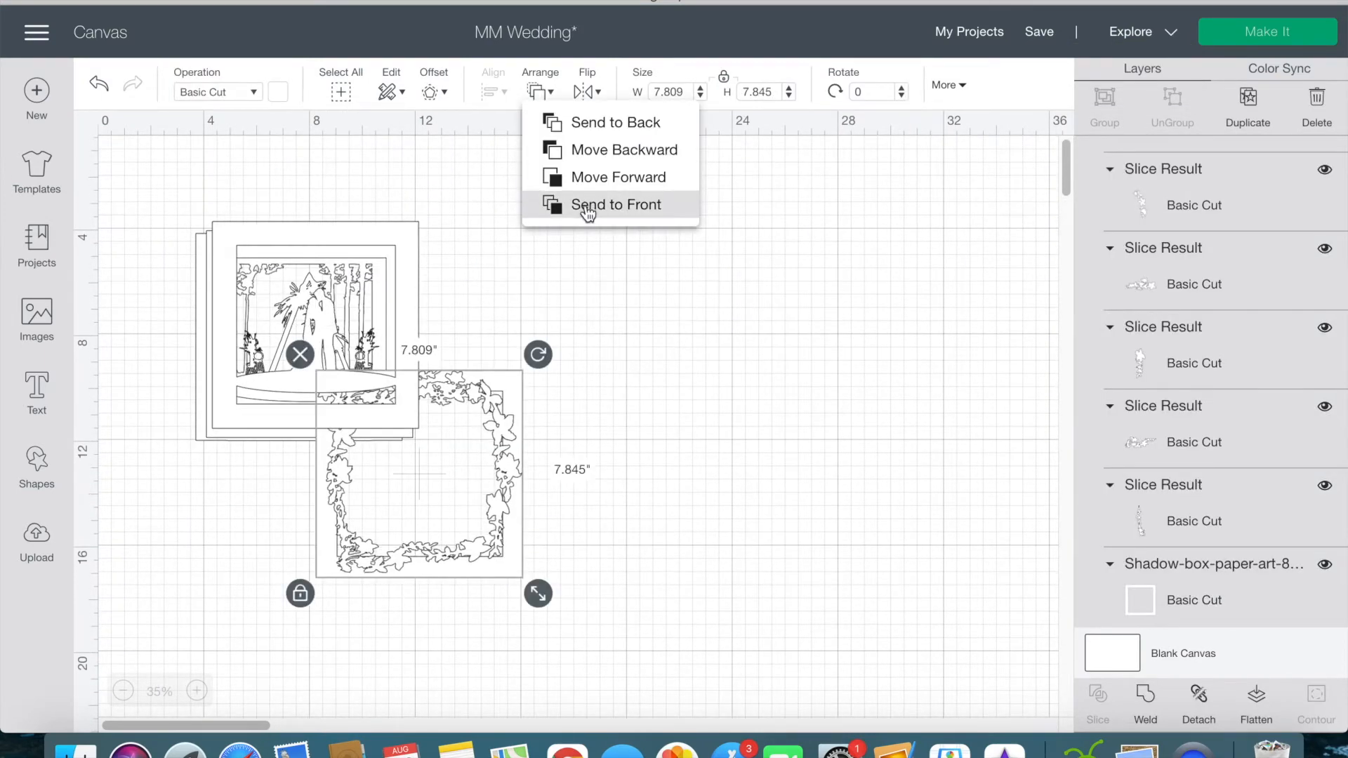
left_click(588, 204)
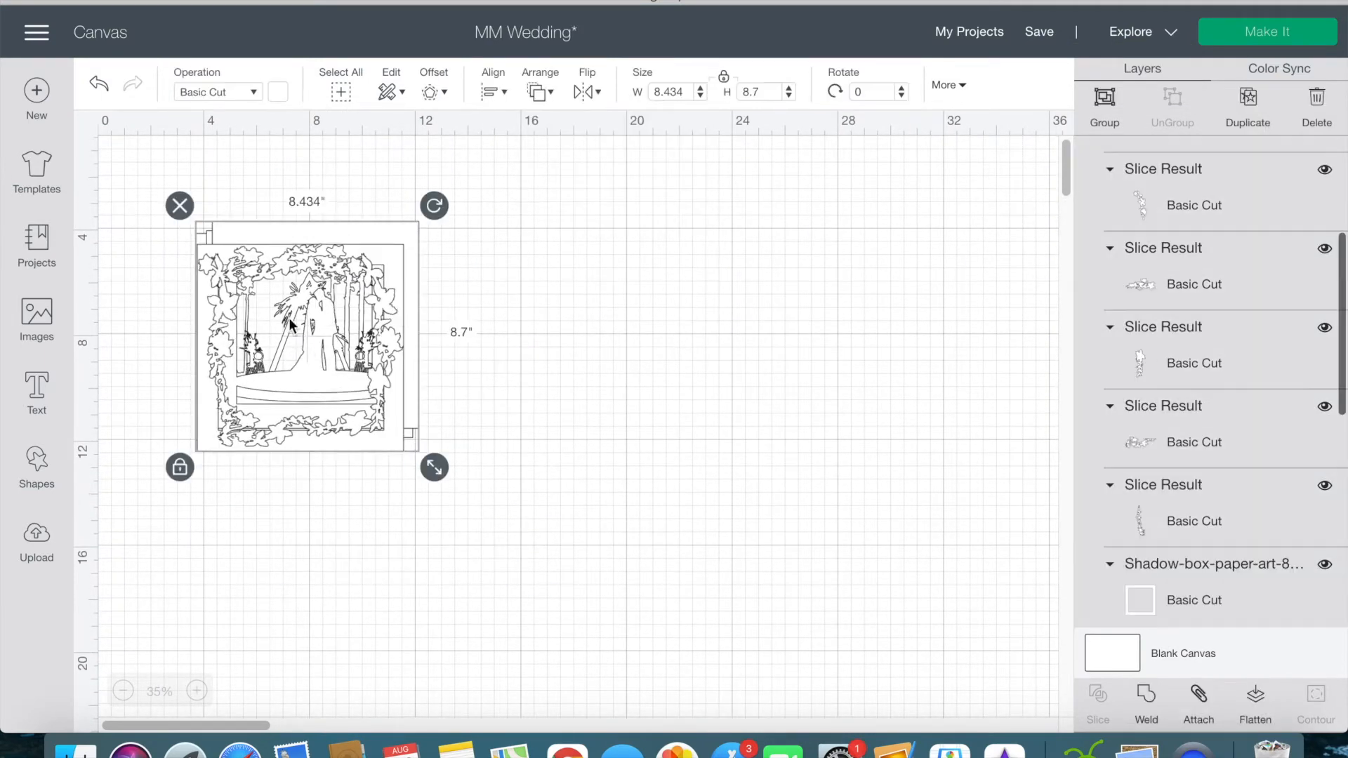
Step: Centre-align the floral frame with the stacked tree, arch and couple layers
left_click(494, 84)
left_click(551, 313)
scroll(338, 340, "up", 3)
scroll(338, 339, "up", 2)
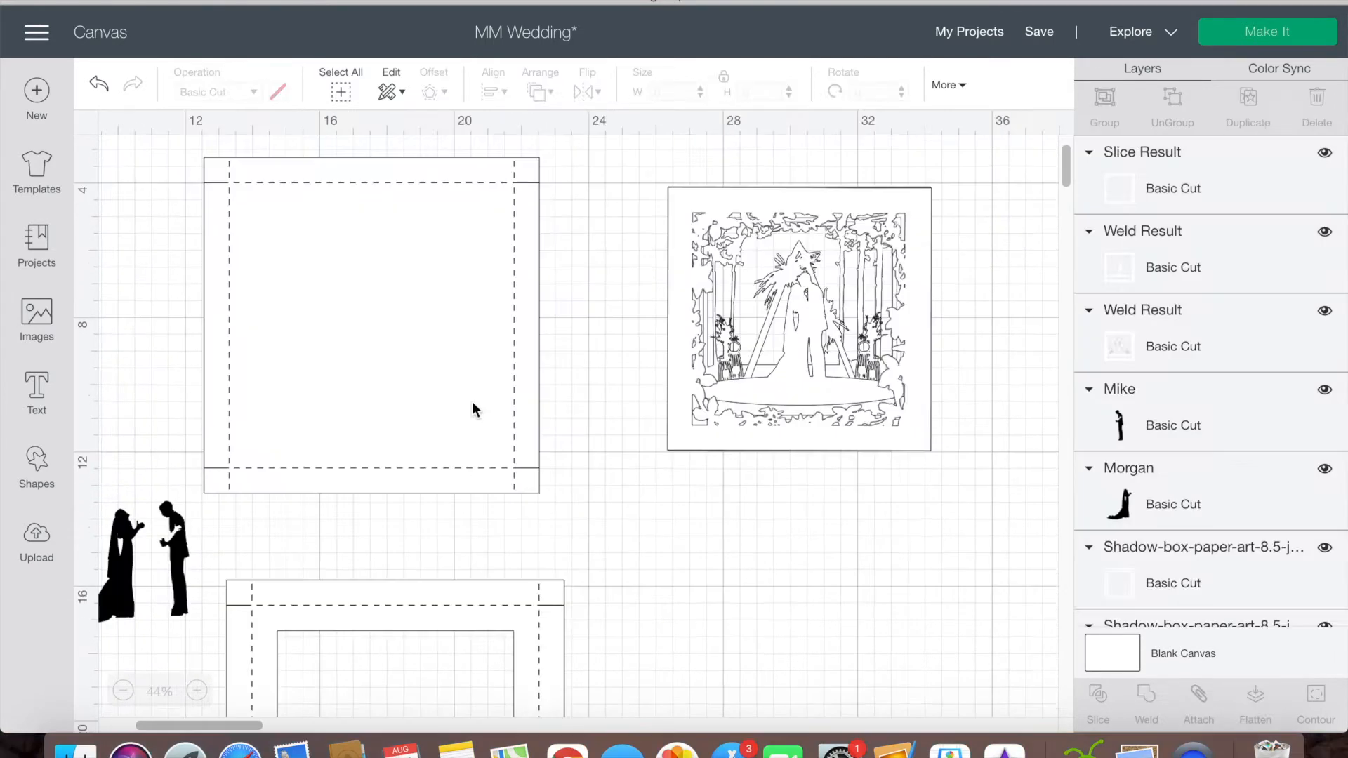
Step: Place the solid shadow-box back panel behind the stacked scene and scale it to 9.585 in square
left_click_drag(472, 402, 907, 402)
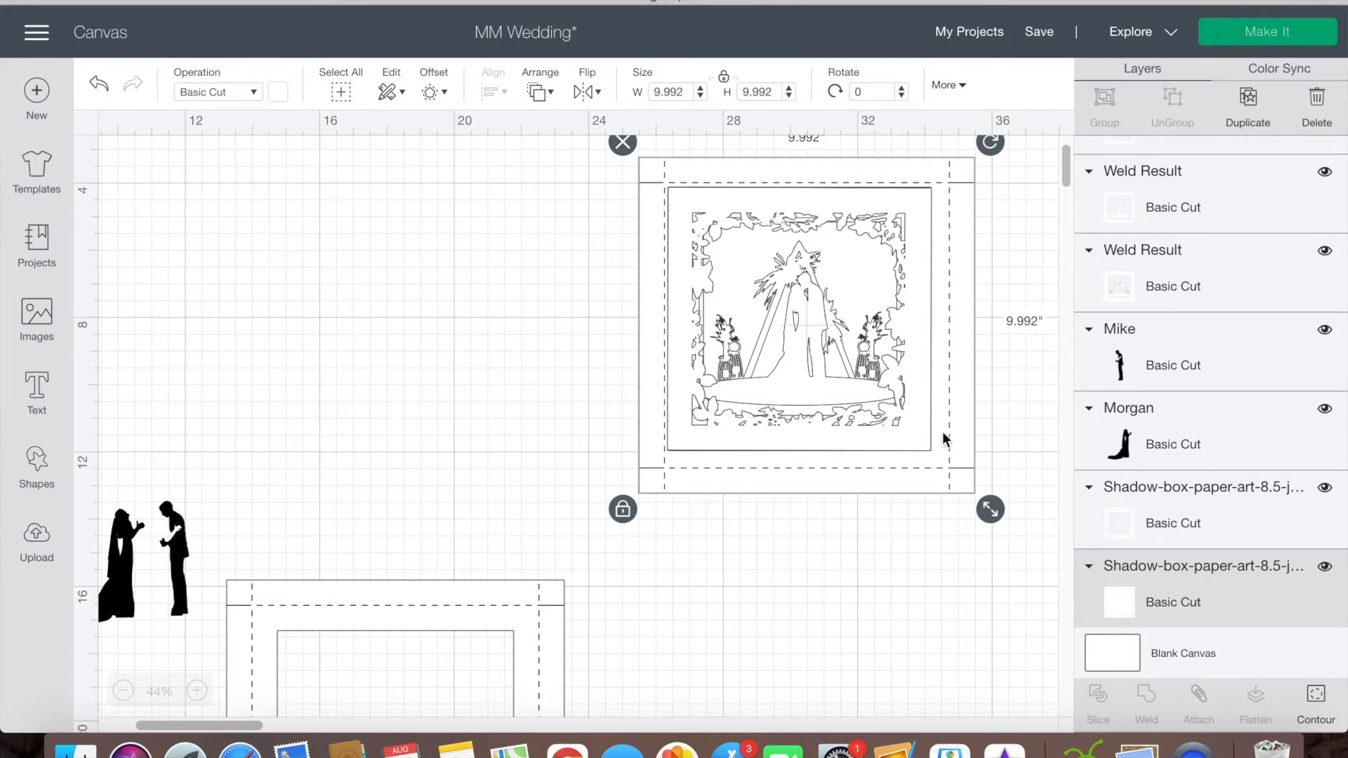
left_click_drag(991, 514, 981, 501)
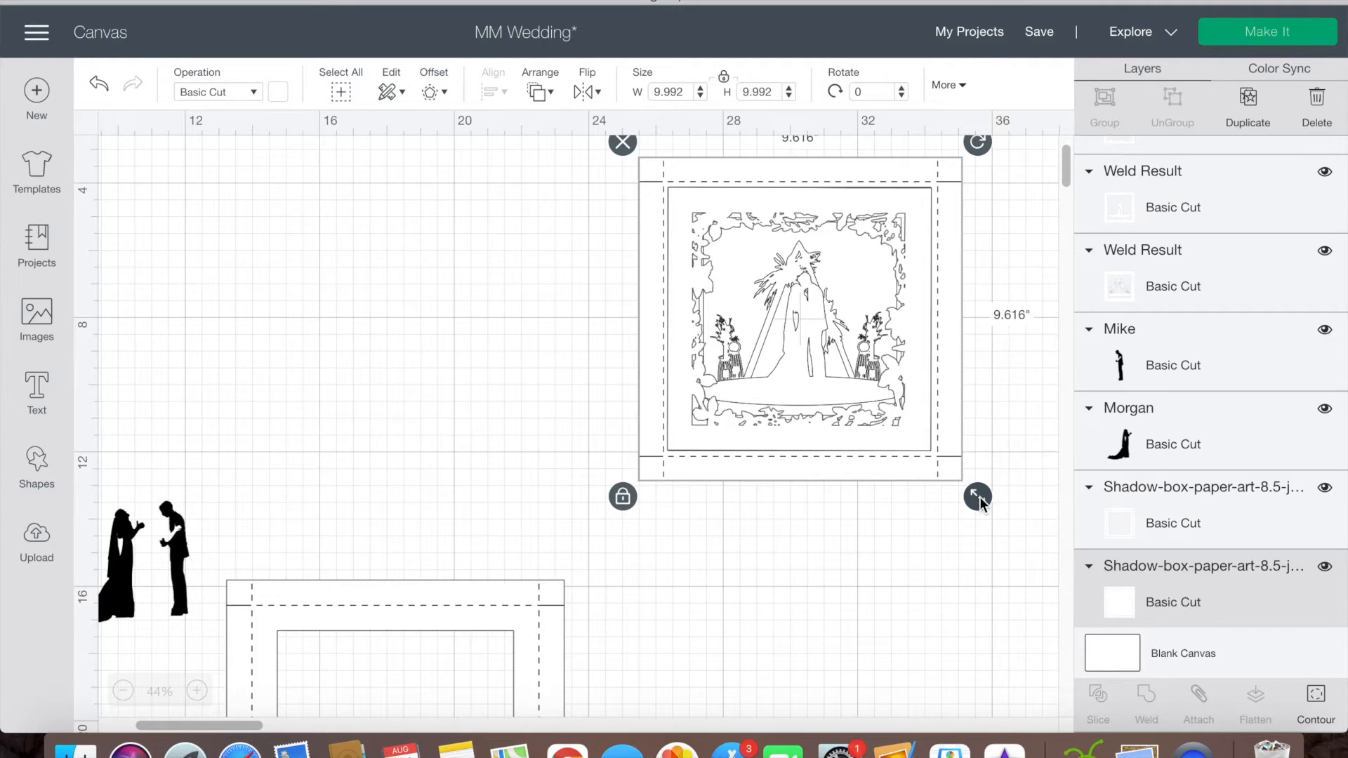
left_click_drag(981, 502, 980, 500)
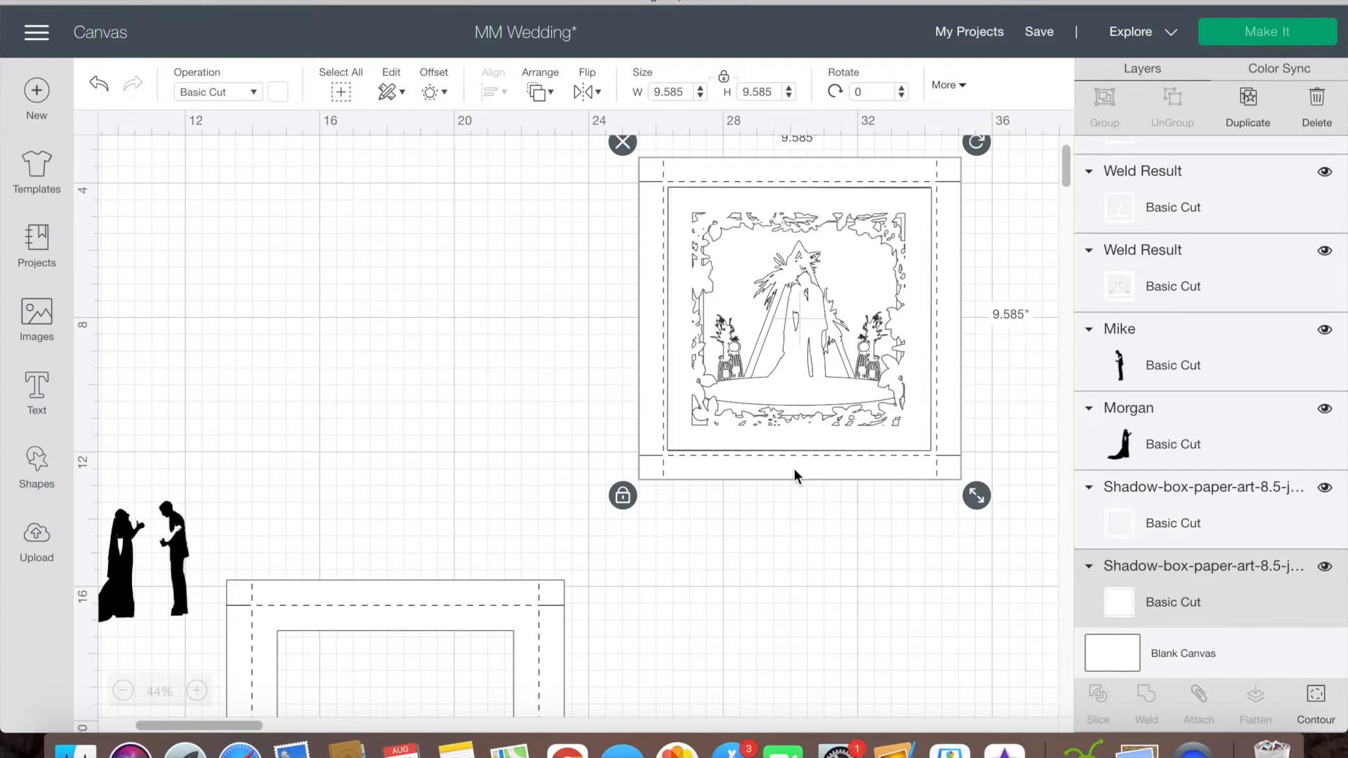
Step: Move the back panel aside and scale all the stacked scene layers together to about 7.65 in wide
left_click_drag(791, 476, 423, 449)
left_click(961, 511)
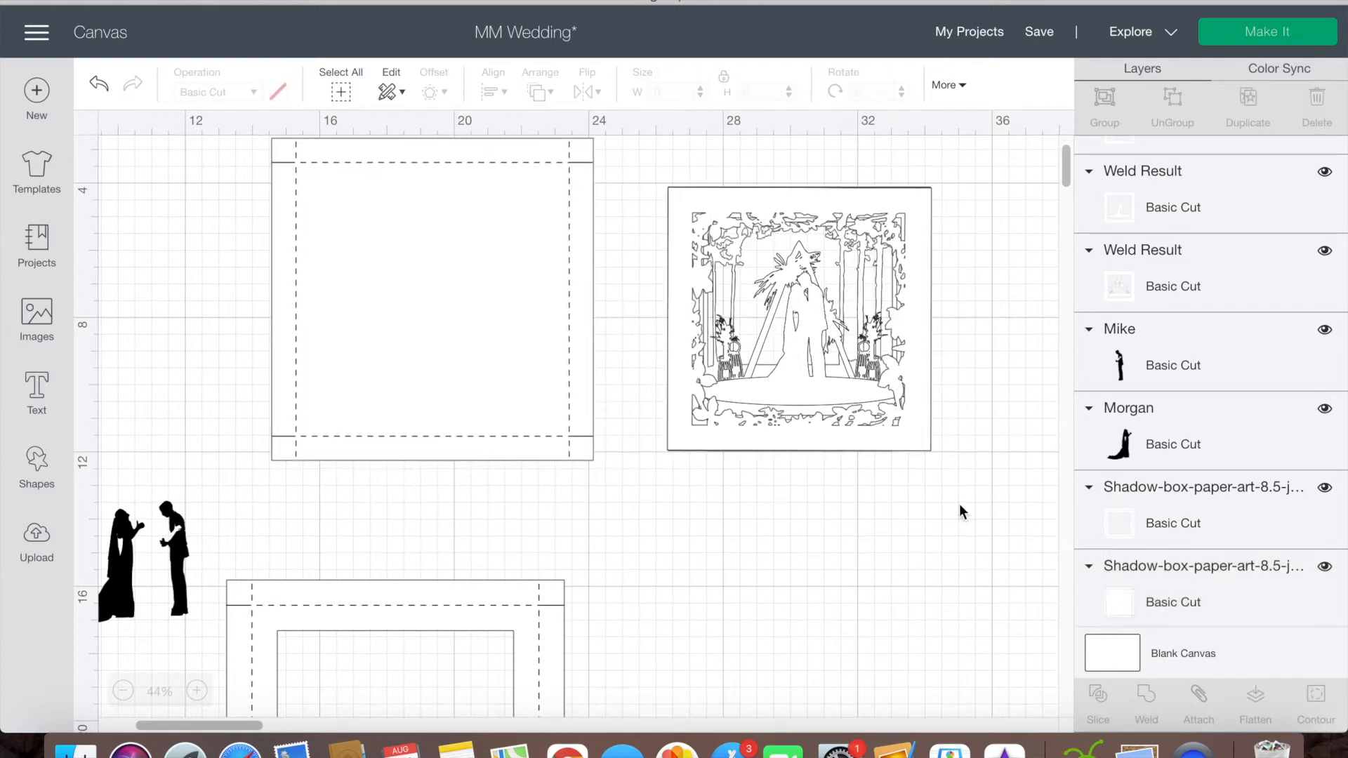
left_click_drag(862, 435, 862, 433)
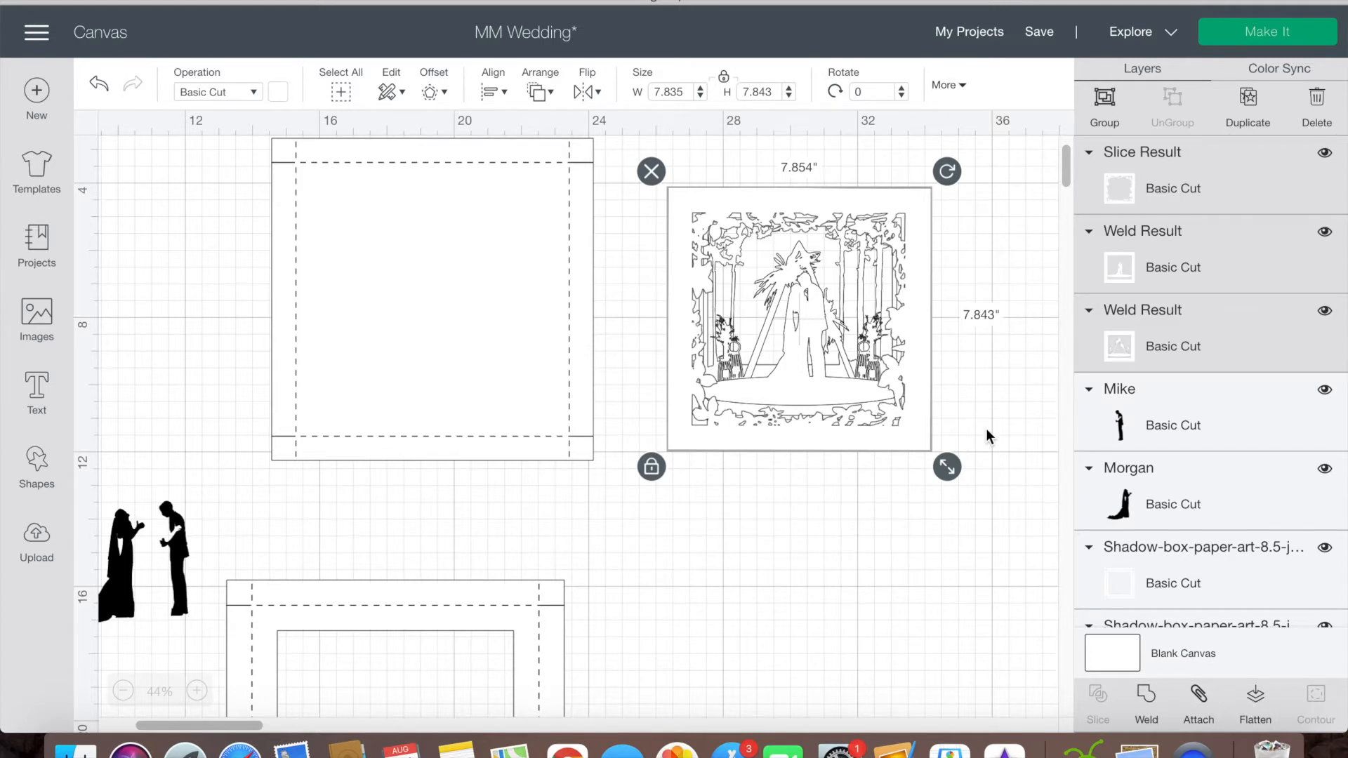
left_click_drag(955, 469, 945, 463)
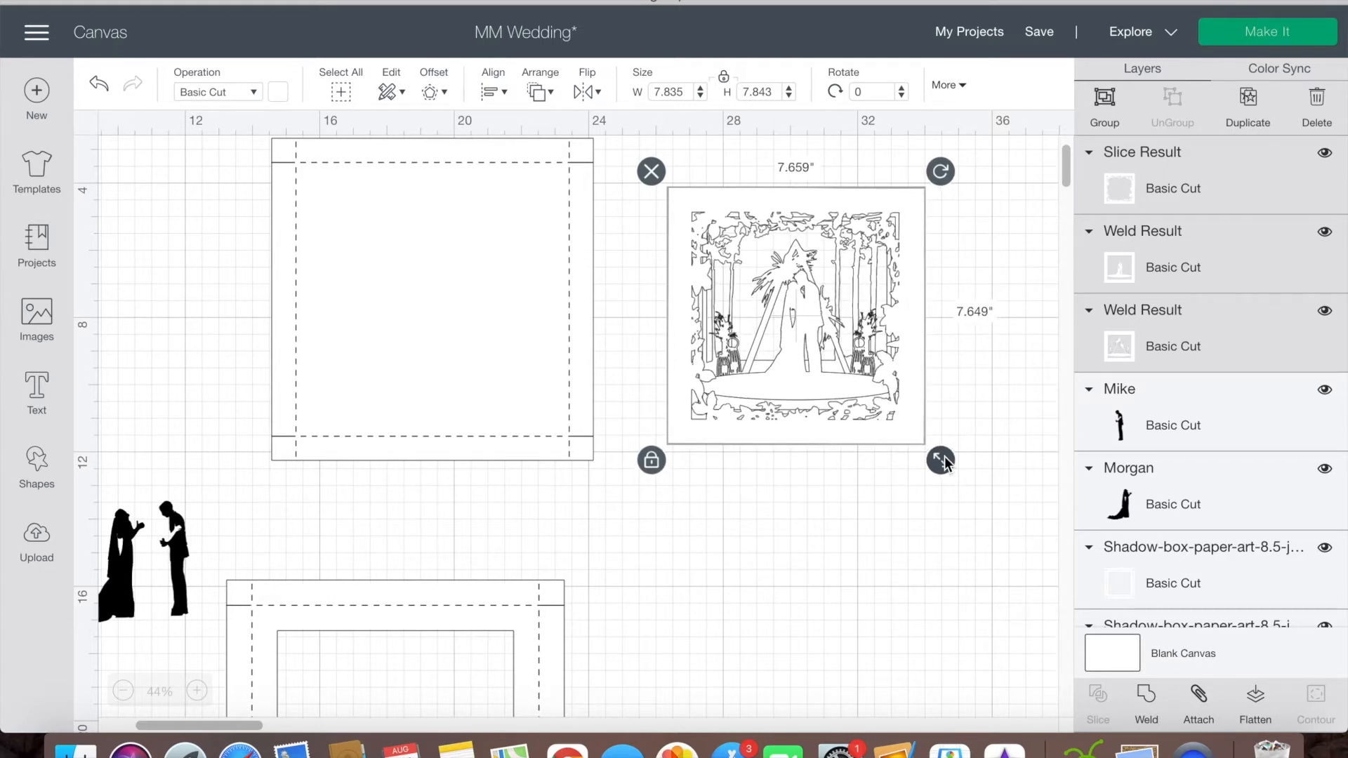
left_click_drag(942, 462, 941, 461)
Step: Move the back panel behind the smaller scene and scale it to 9.24 in square
left_click(886, 492)
left_click_drag(516, 383, 878, 410)
left_click_drag(973, 487, 935, 459)
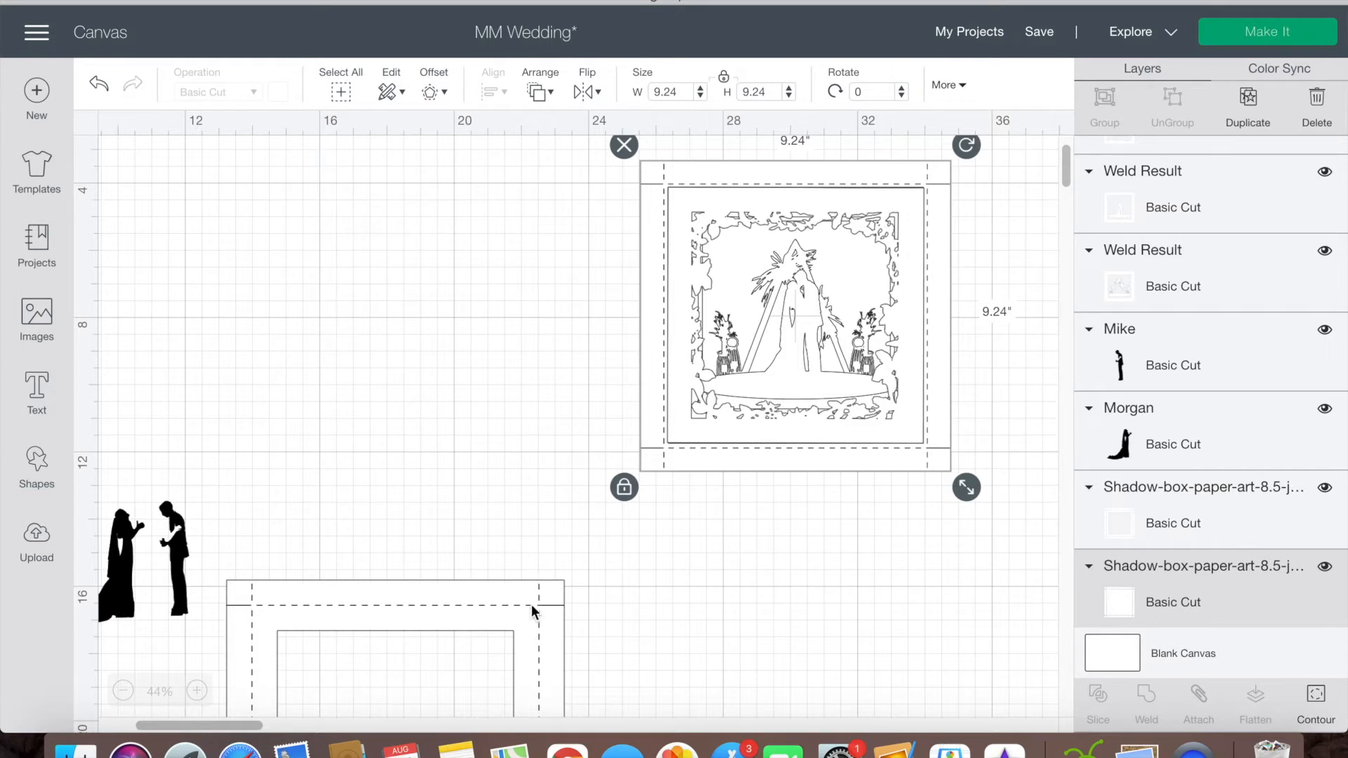
Step: Send the open shadow-box frame panel to the back, line it up with the back panel, and scale it to match
left_click_drag(532, 608, 563, 285)
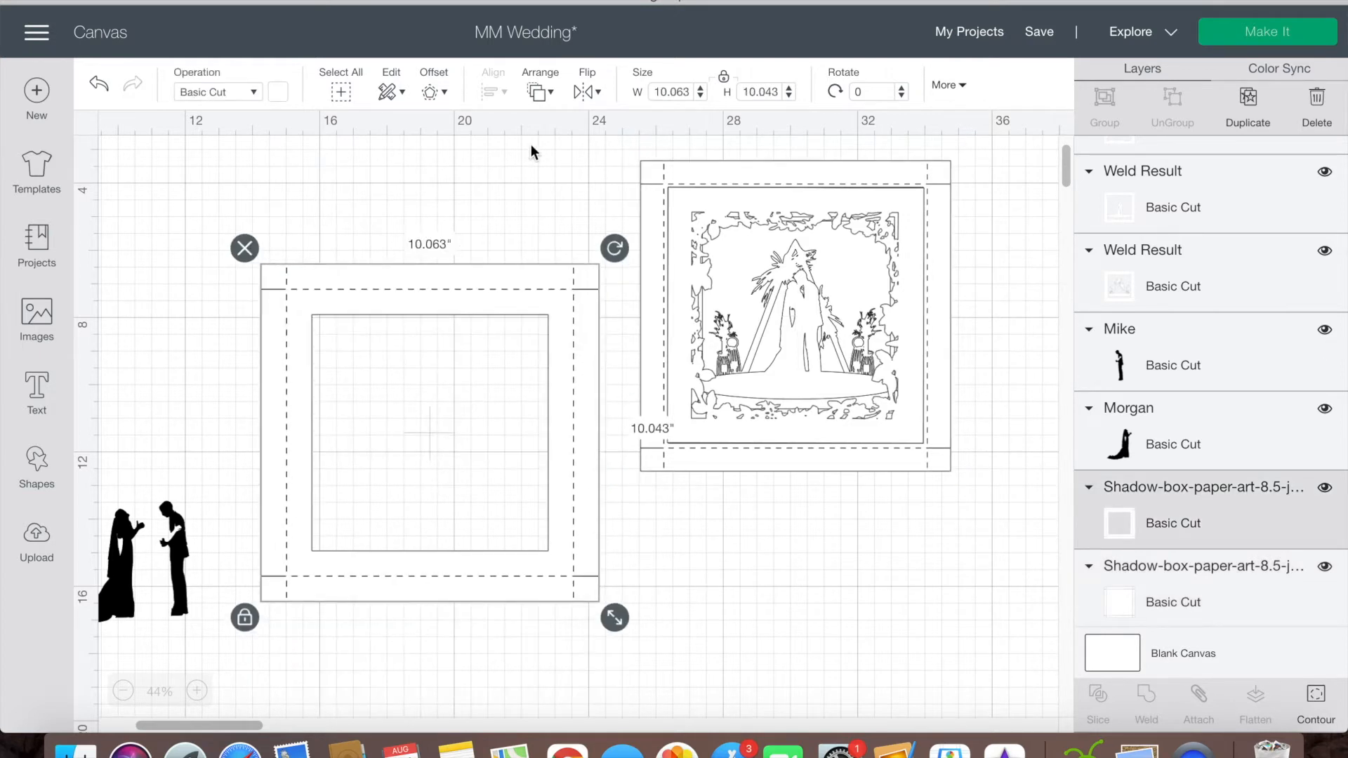
left_click(553, 97)
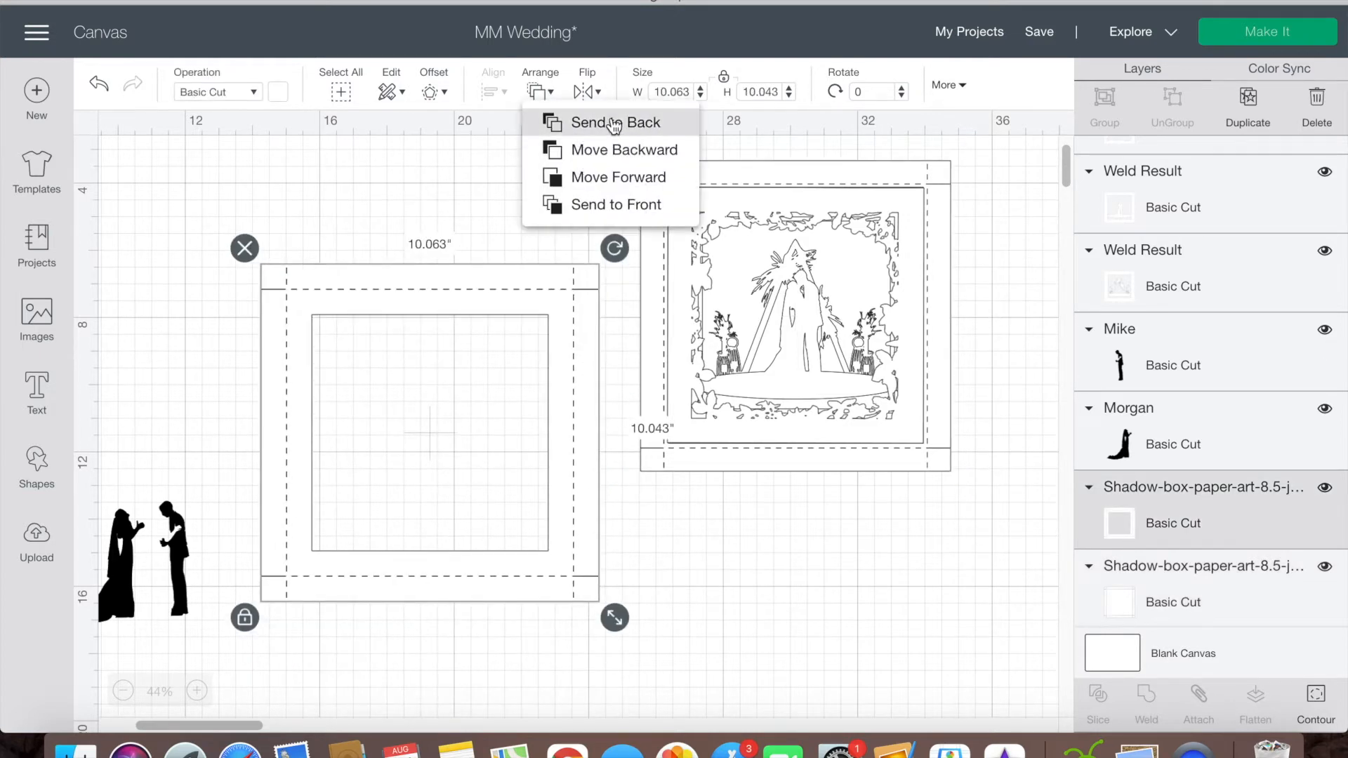
left_click(565, 120)
left_click_drag(572, 389, 952, 288)
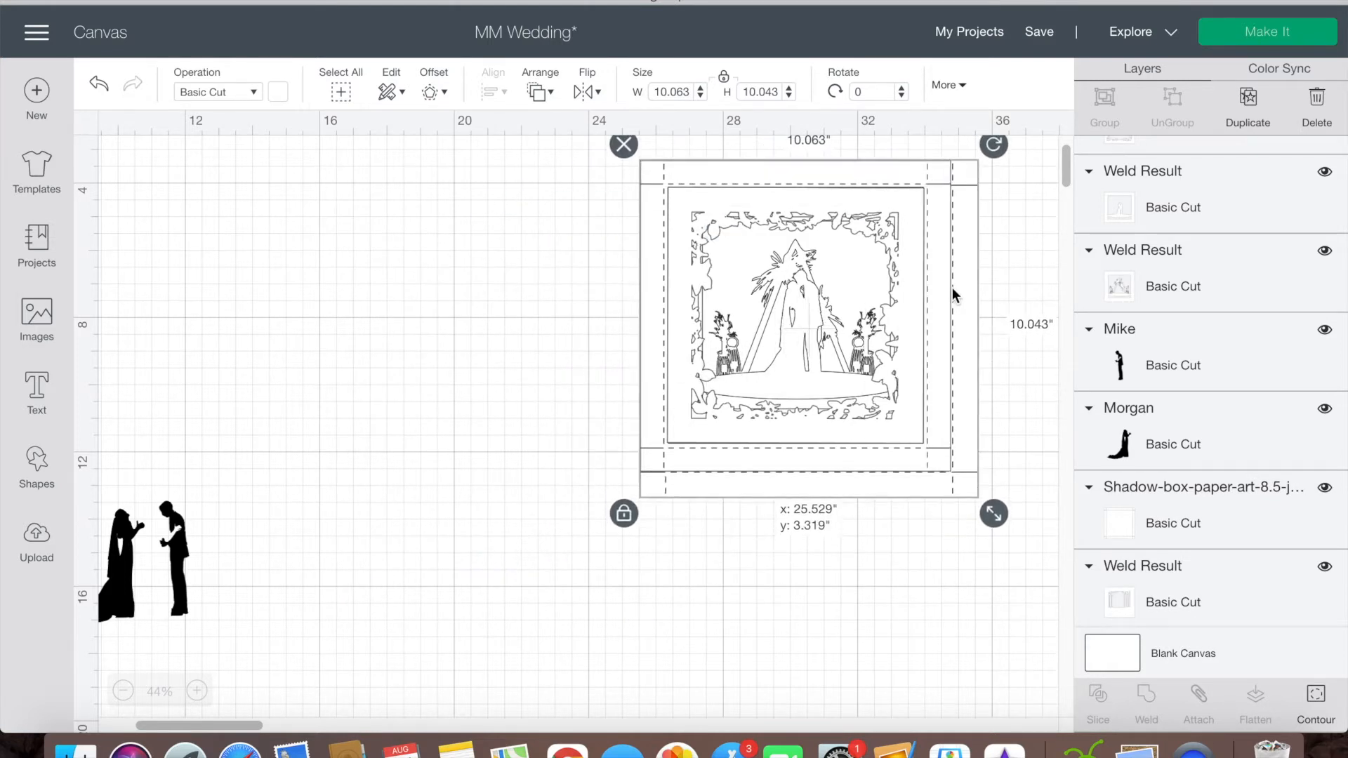
left_click_drag(995, 515, 667, 361)
left_click(547, 371)
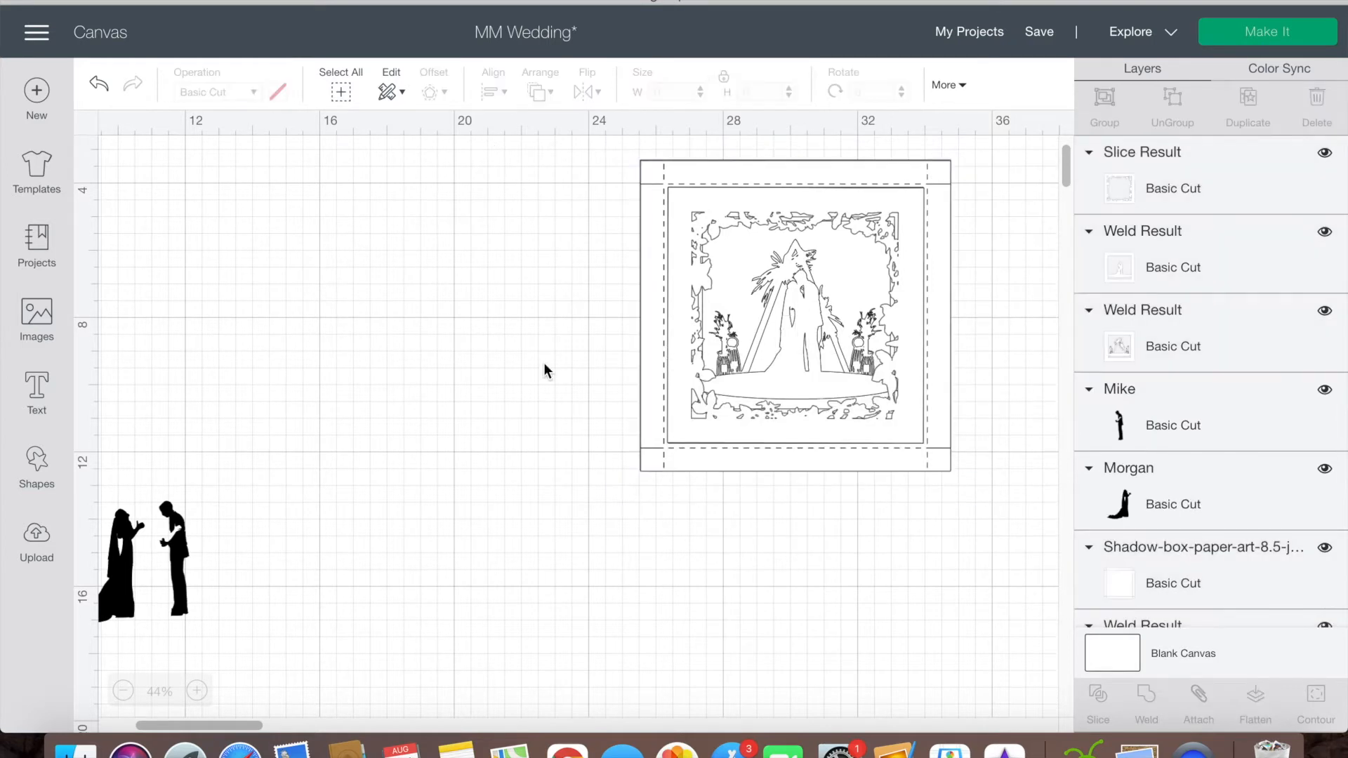
Step: Move the solid back panel and the open frame panel off the stacked scene into empty canvas, one above the other without overlap
left_click_drag(724, 461, 348, 440)
left_click_drag(640, 484, 346, 725)
left_click(682, 618)
scroll(682, 615, "down", 5)
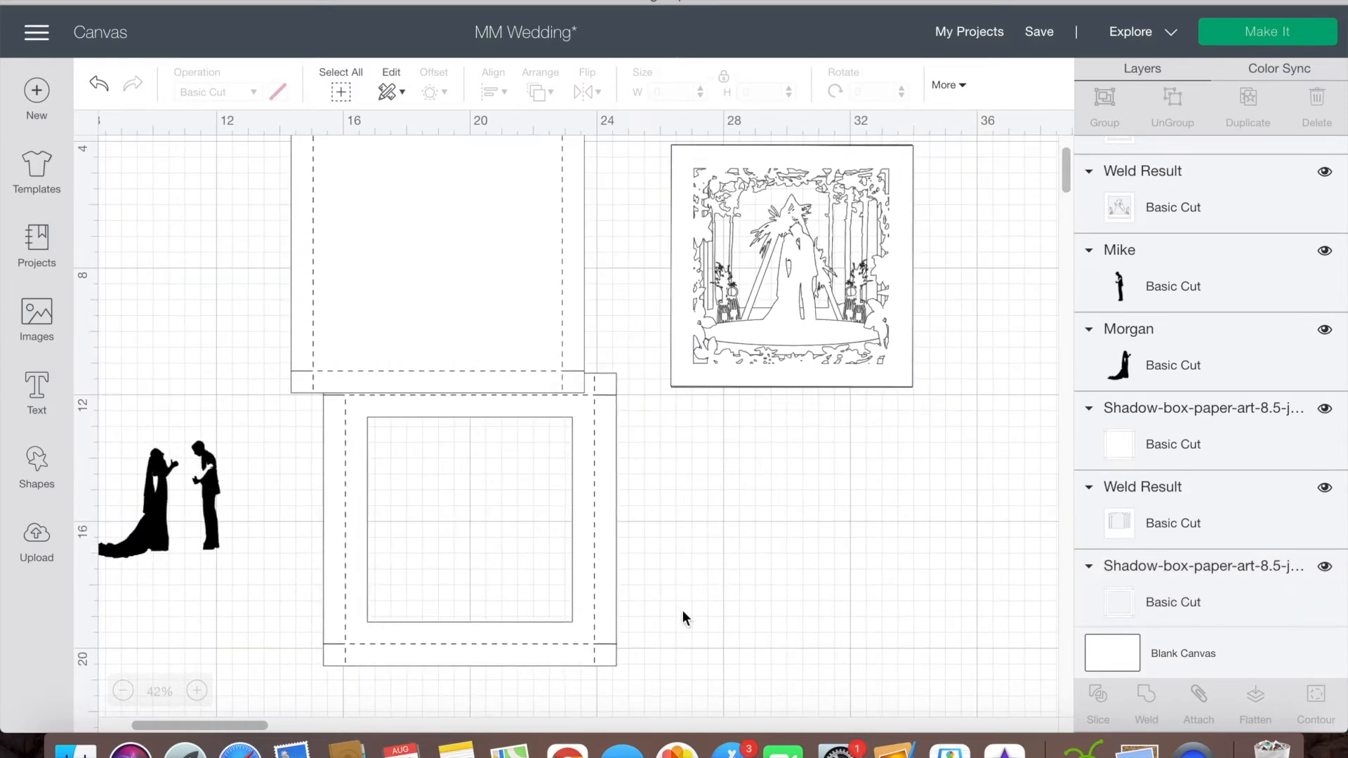
left_click(591, 560)
left_click_drag(591, 556, 568, 585)
left_click(827, 495)
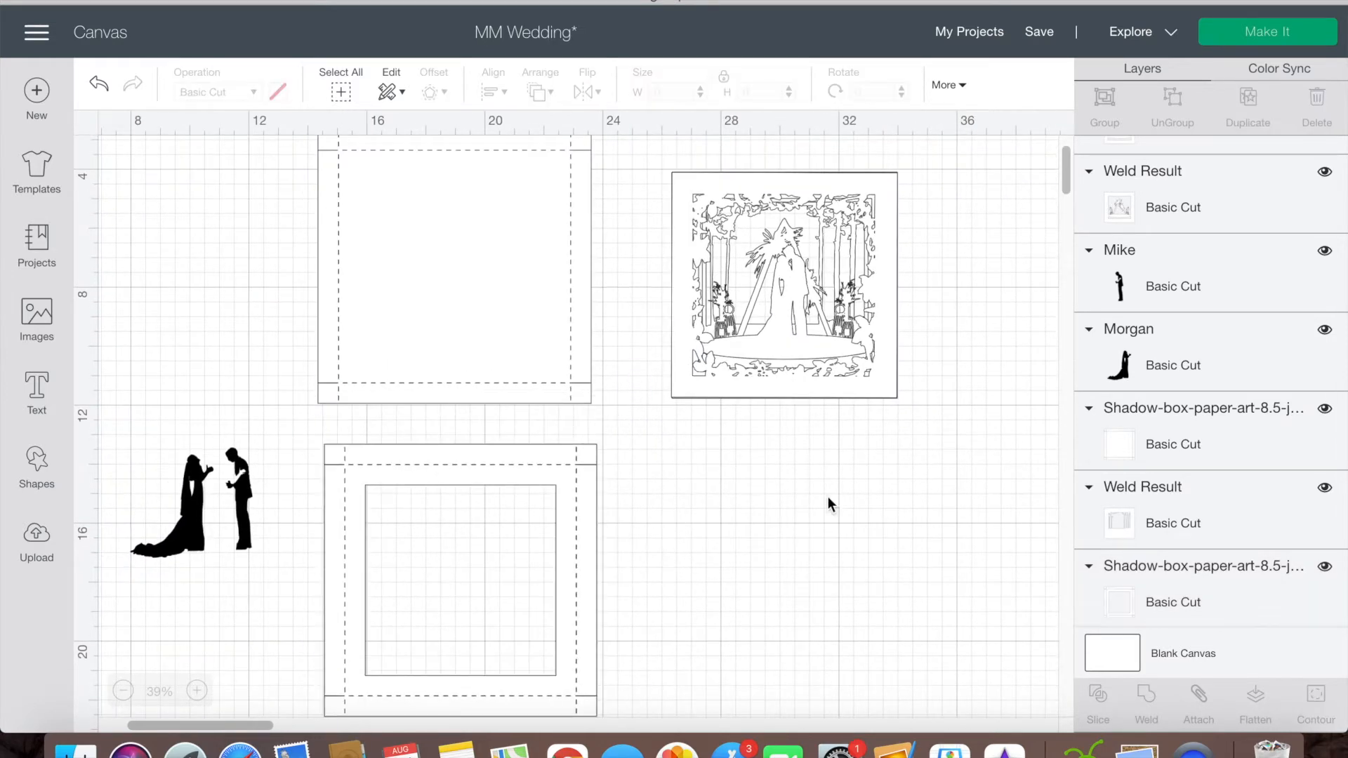
Step: Hide the Slice Result layer, all three Weld Result scene layers, and the separate bride and groom silhouettes, leaving the box panels shown
scroll(1014, 400, "up", 2)
scroll(1012, 399, "left", 1)
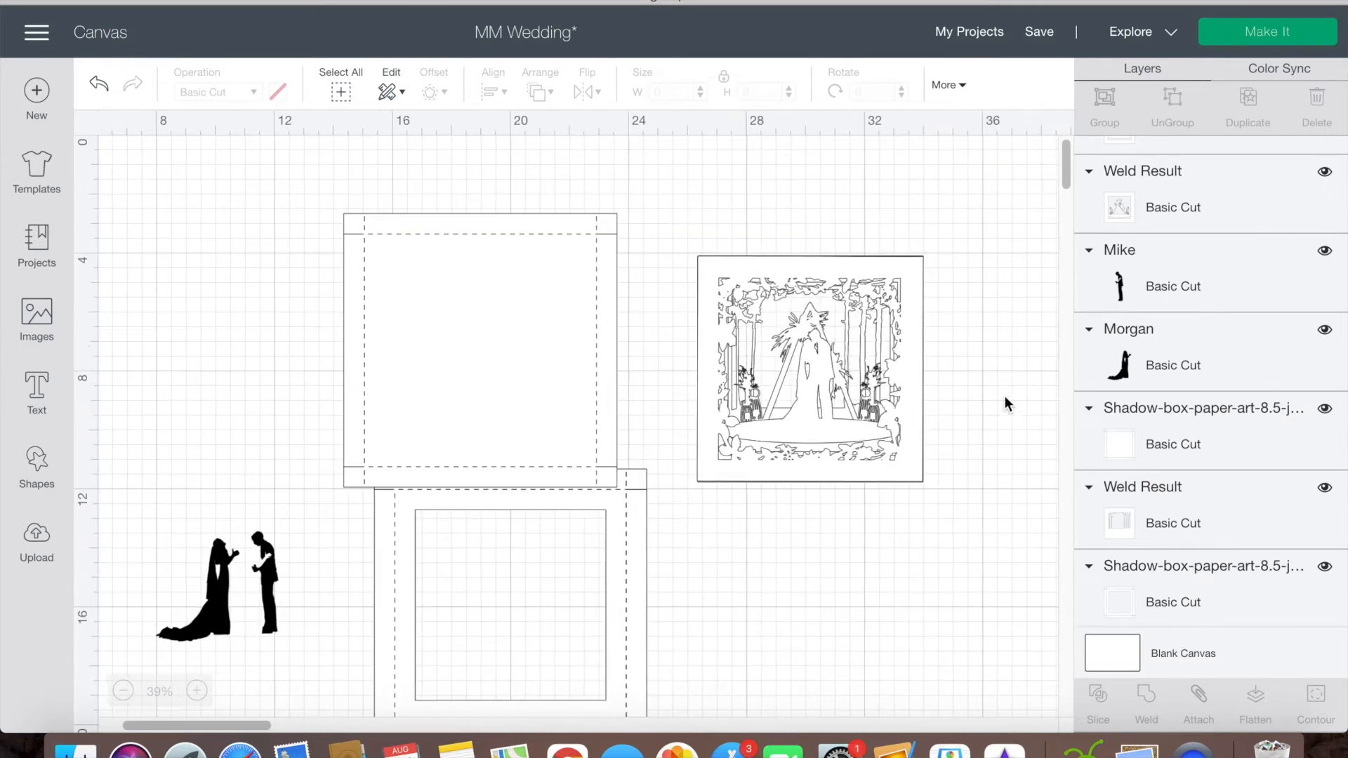
scroll(1152, 368, "up", 3)
left_click(1325, 160)
left_click(1325, 233)
left_click(1326, 156)
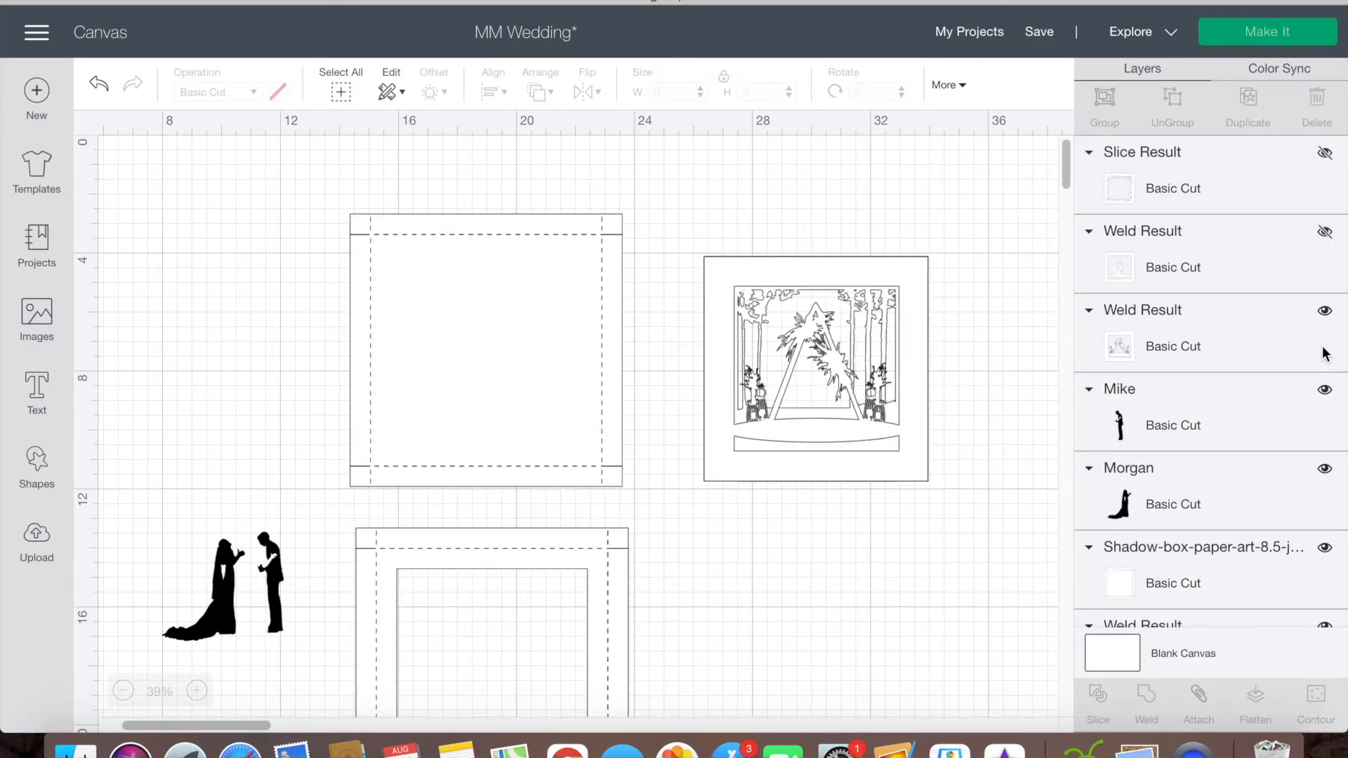
left_click(1325, 312)
scroll(1326, 405, "down", 3)
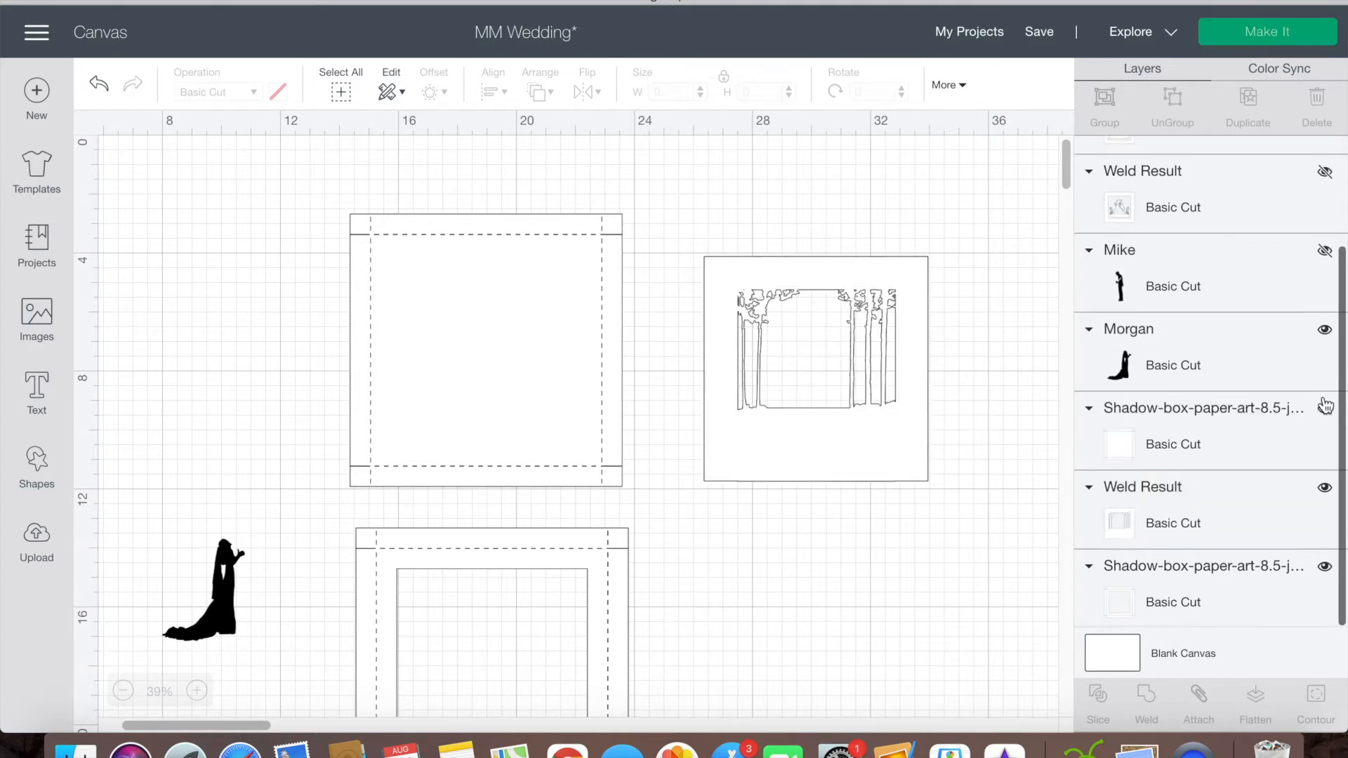
left_click(1325, 330)
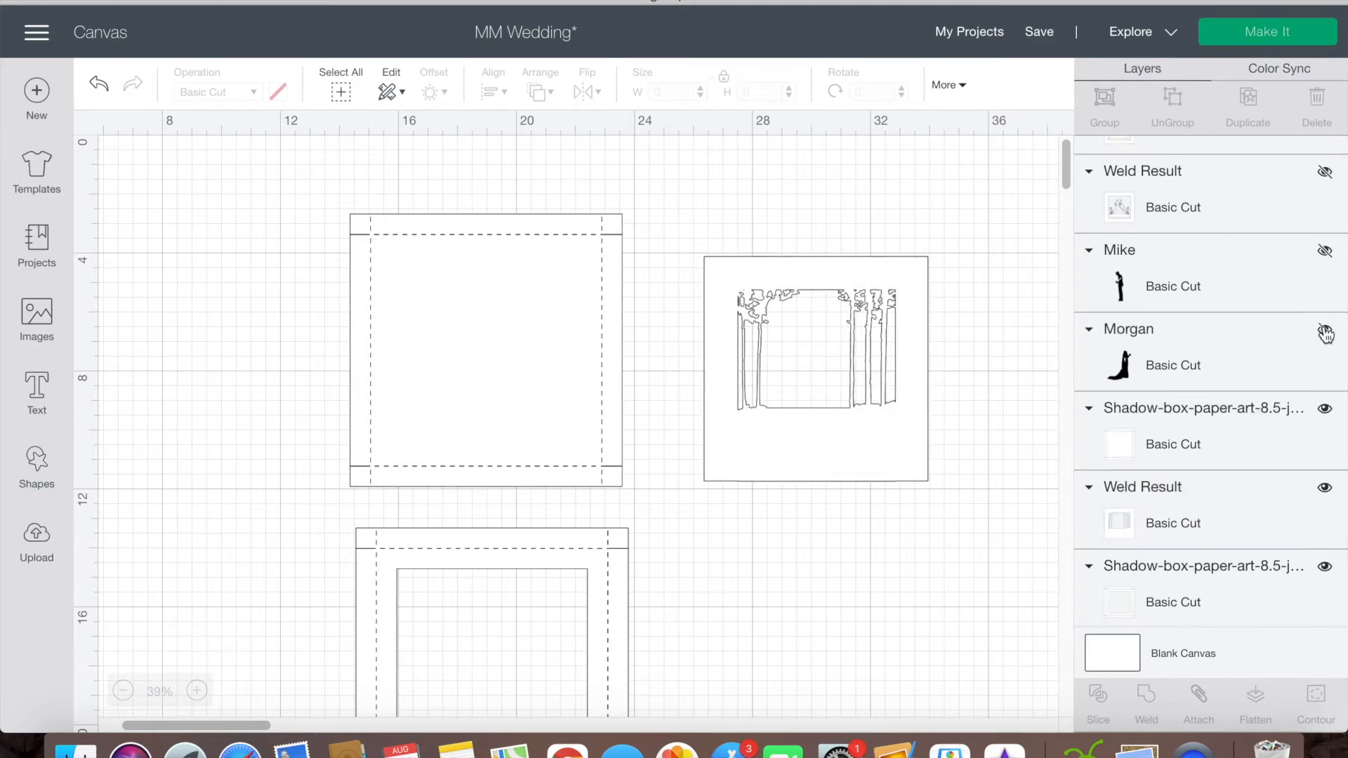
left_click(1324, 490)
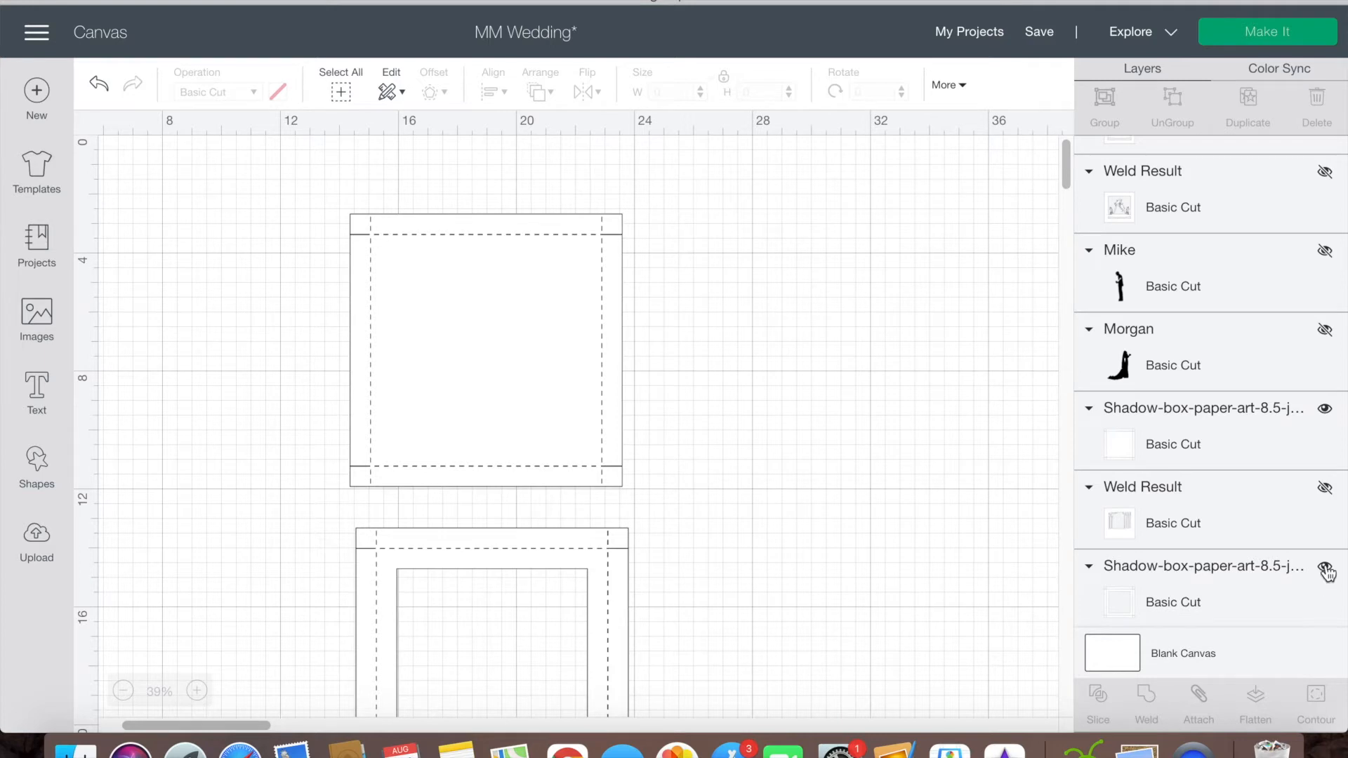